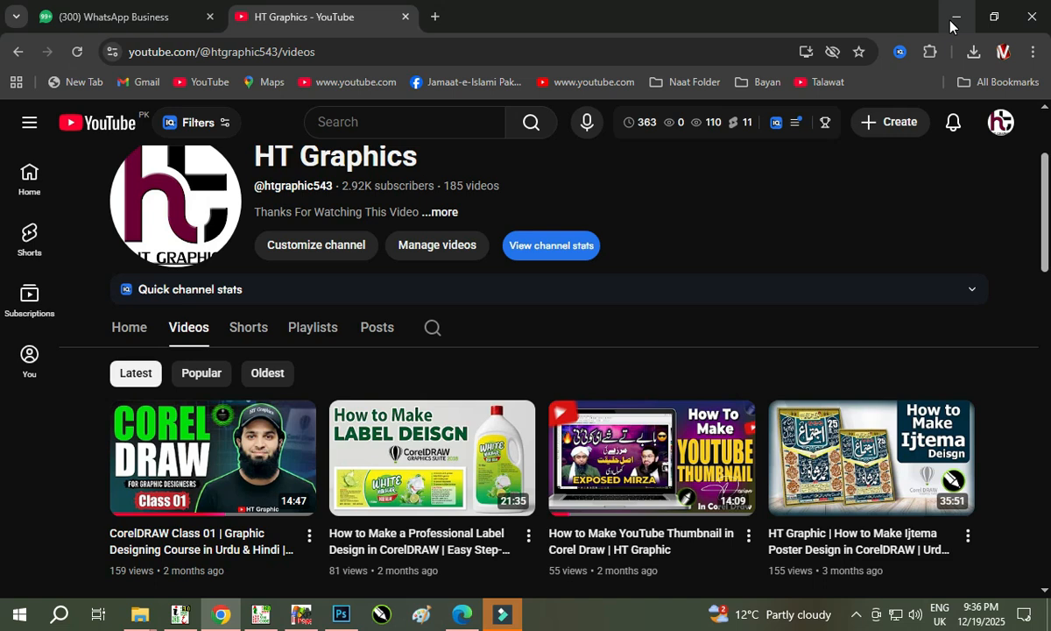
Browse the HT Graphics channel's list of uploaded videos, from the latest designs to the older ones, and return to the desktop.
{"action": "scroll", "coordinate": [834, 174], "scroll_direction": "down", "scroll_amount": 3}
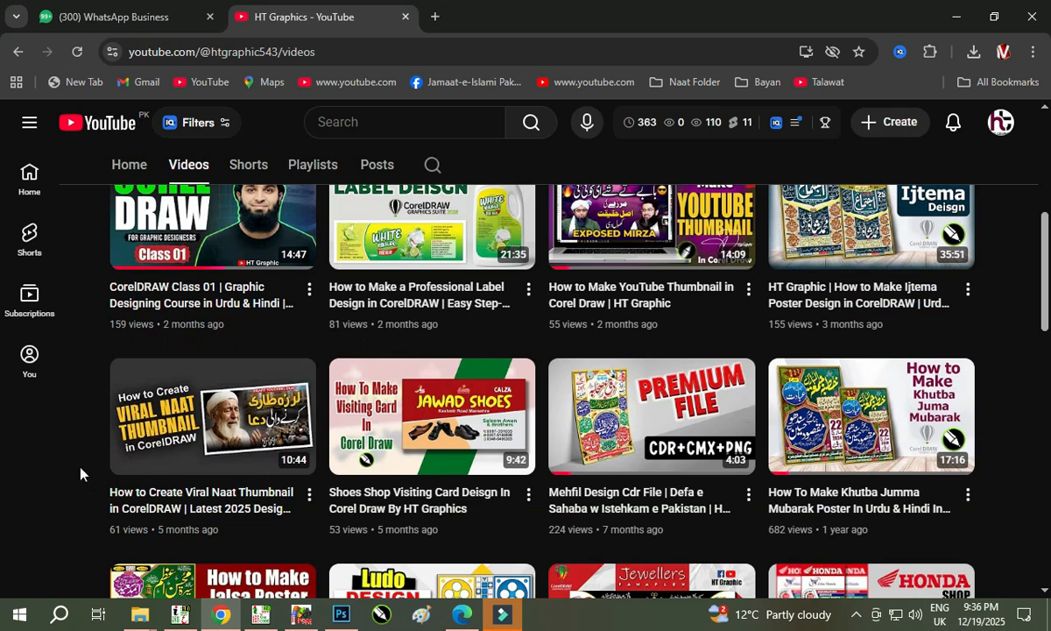
{"action": "scroll", "coordinate": [61, 476], "scroll_direction": "down", "scroll_amount": 1}
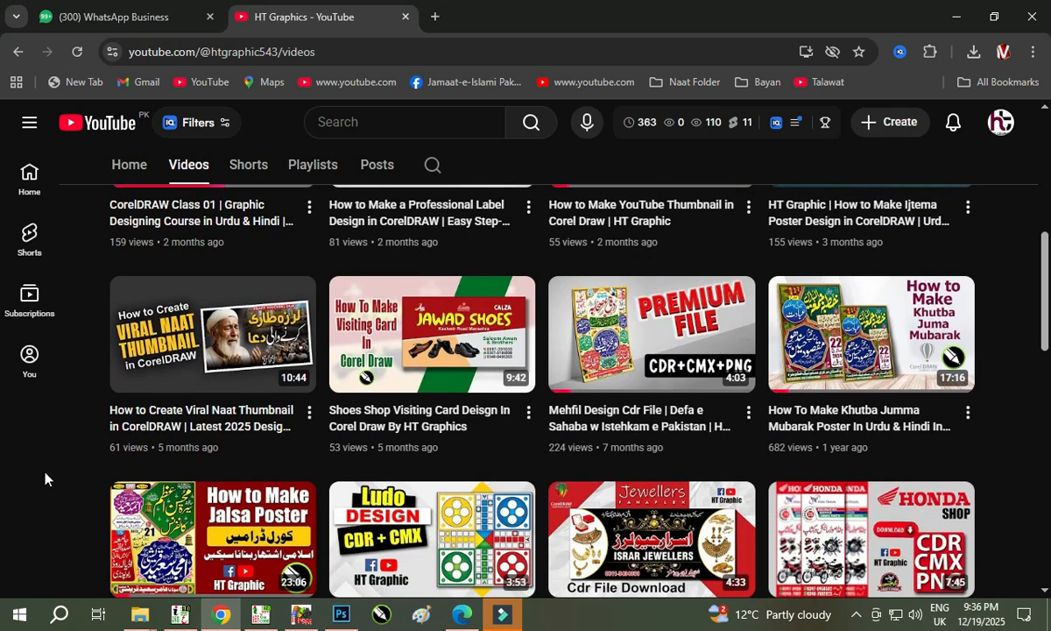
{"action": "scroll", "coordinate": [45, 478], "scroll_direction": "down", "scroll_amount": 1}
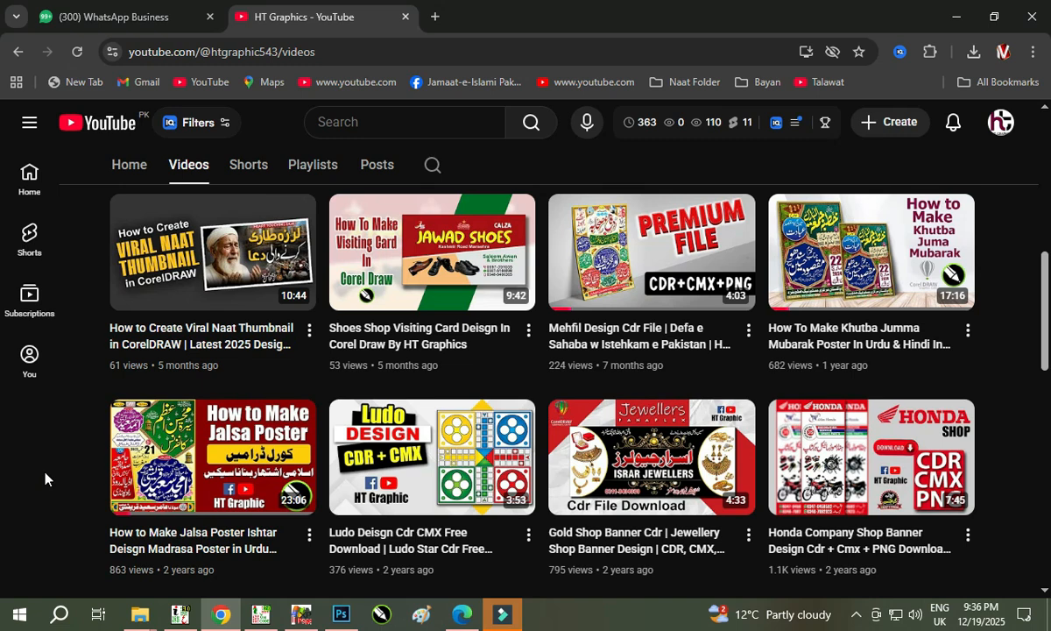
{"action": "scroll", "coordinate": [45, 477], "scroll_direction": "down", "scroll_amount": 3}
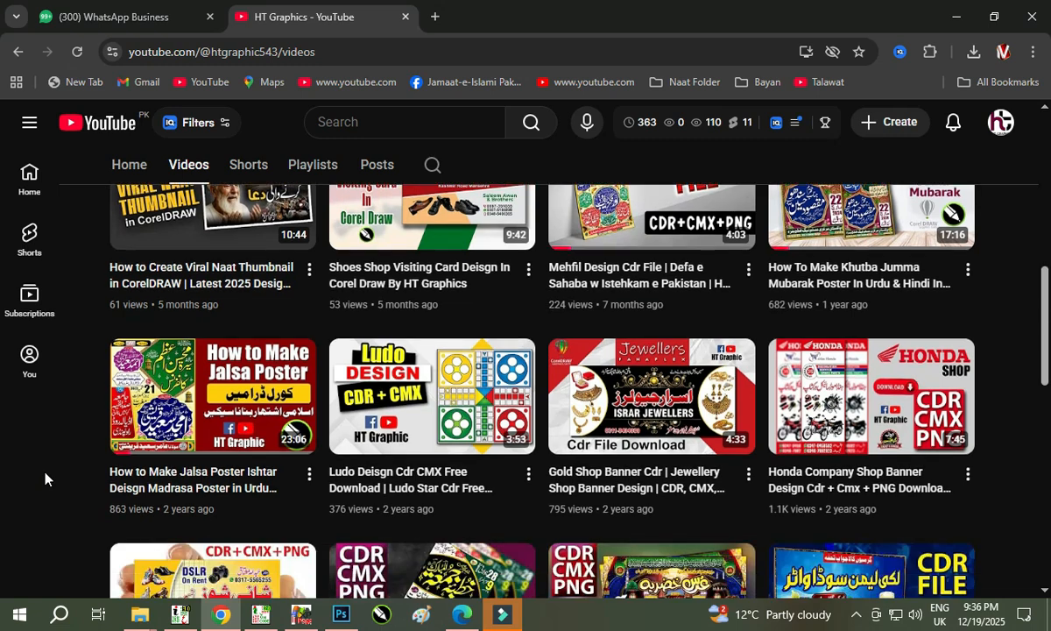
{"action": "scroll", "coordinate": [45, 478], "scroll_direction": "down", "scroll_amount": 2}
{"action": "scroll", "coordinate": [46, 478], "scroll_direction": "down", "scroll_amount": 1}
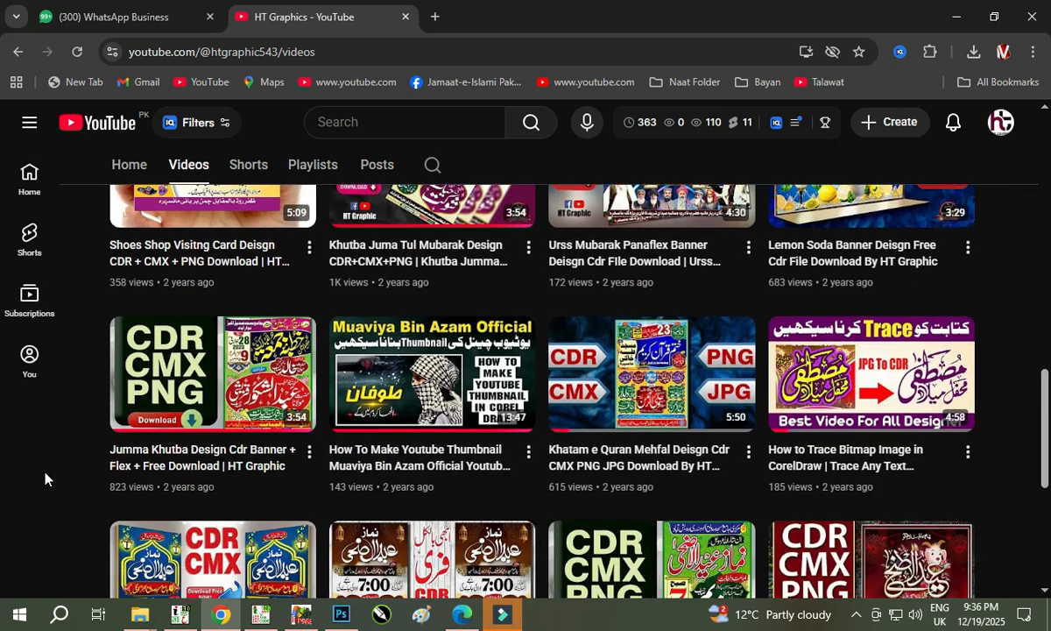
{"action": "scroll", "coordinate": [46, 477], "scroll_direction": "down", "scroll_amount": 2}
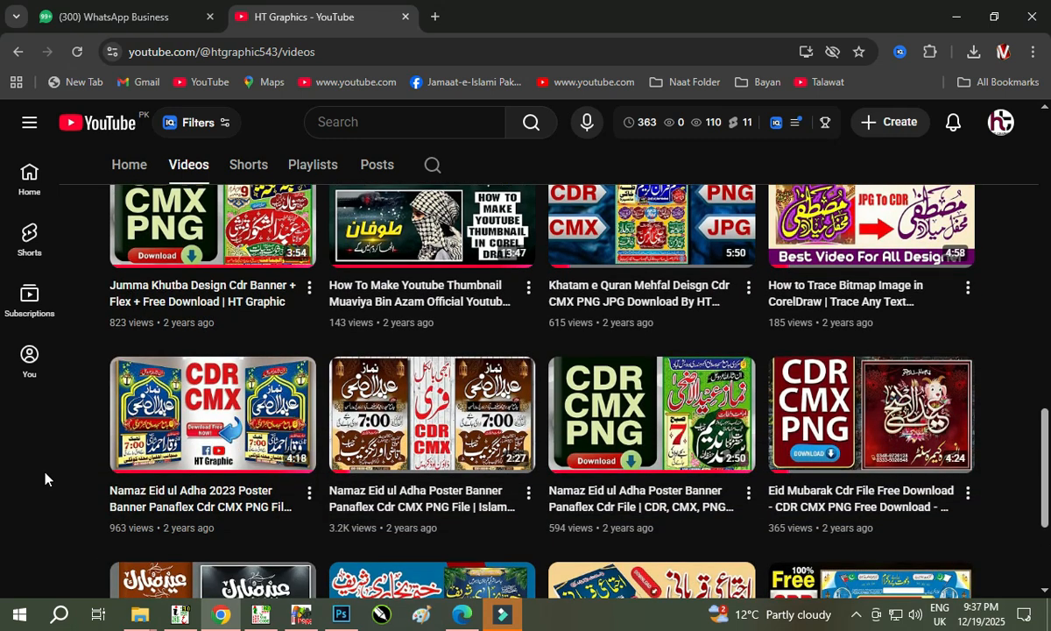
{"action": "scroll", "coordinate": [46, 478], "scroll_direction": "down", "scroll_amount": 1}
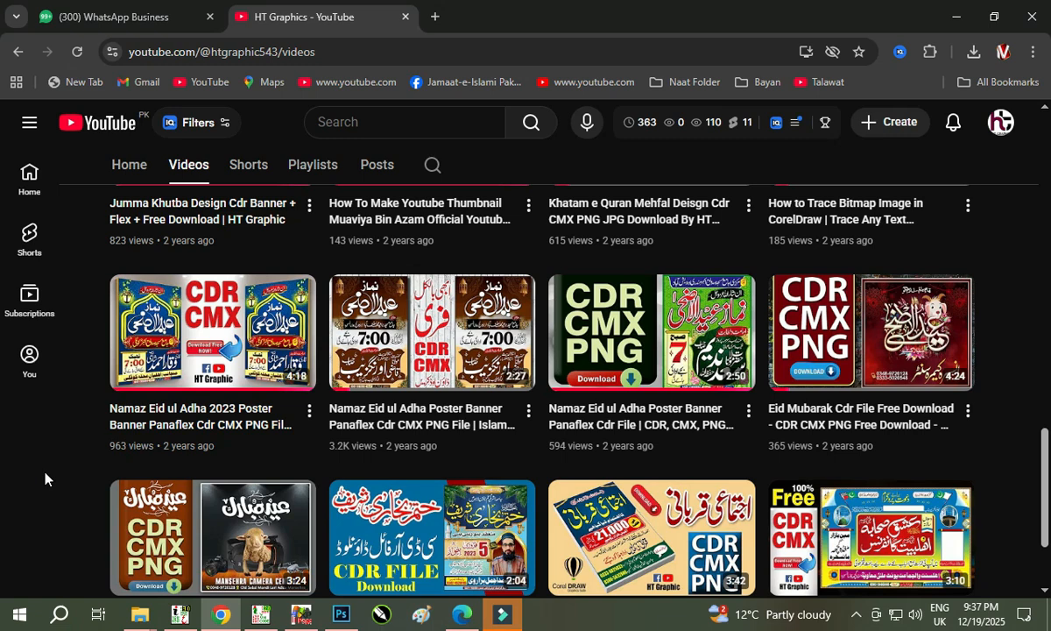
{"action": "scroll", "coordinate": [45, 478], "scroll_direction": "down", "scroll_amount": 1}
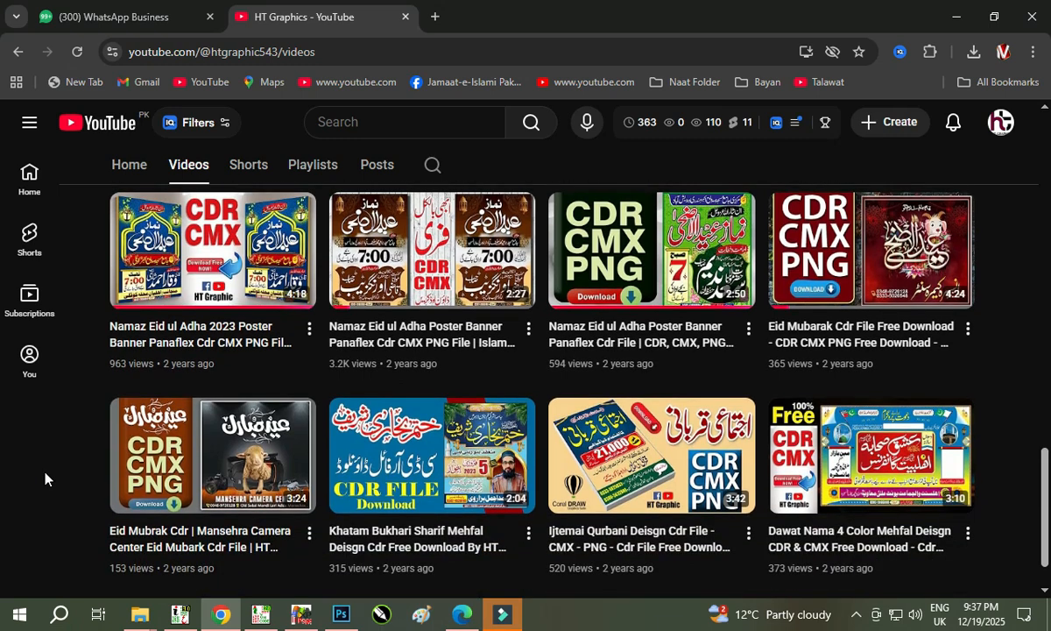
{"action": "scroll", "coordinate": [45, 478], "scroll_direction": "up", "scroll_amount": 1}
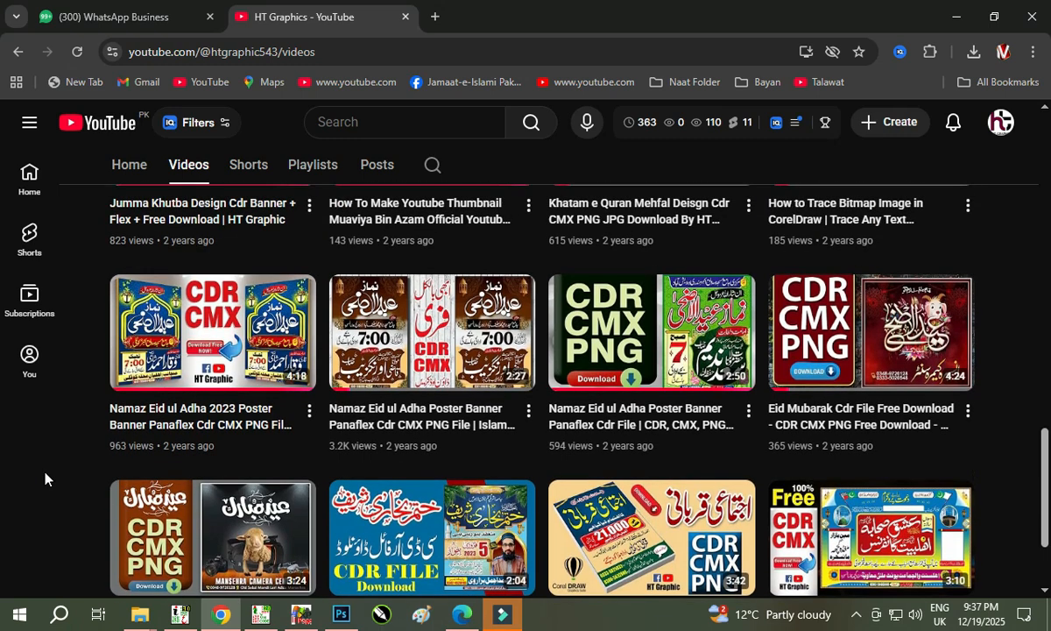
{"action": "scroll", "coordinate": [46, 477], "scroll_direction": "down", "scroll_amount": 2}
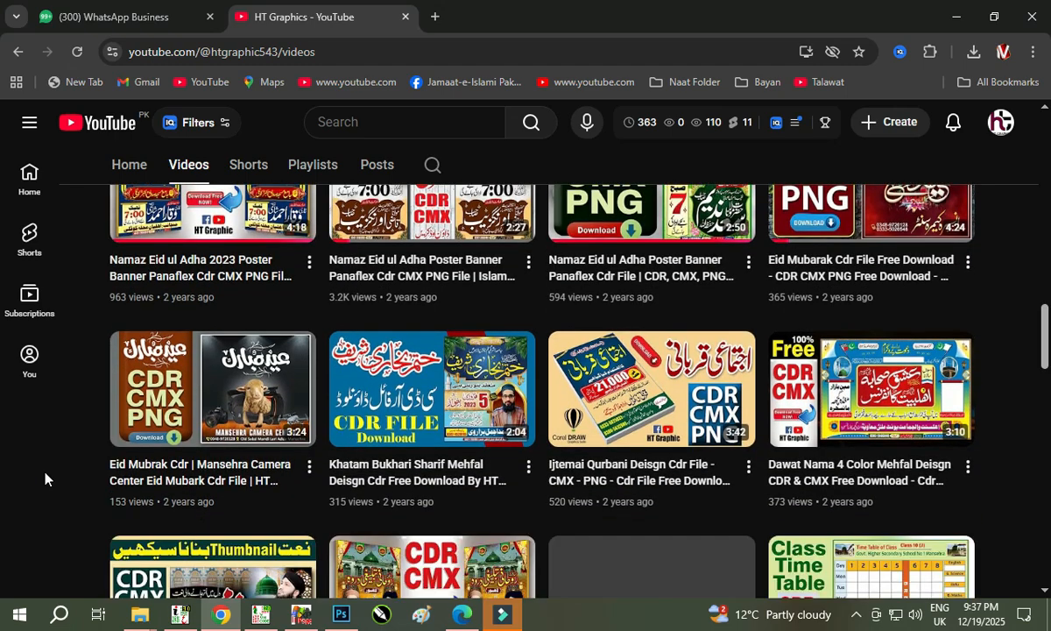
{"action": "key", "text": "super+d"}
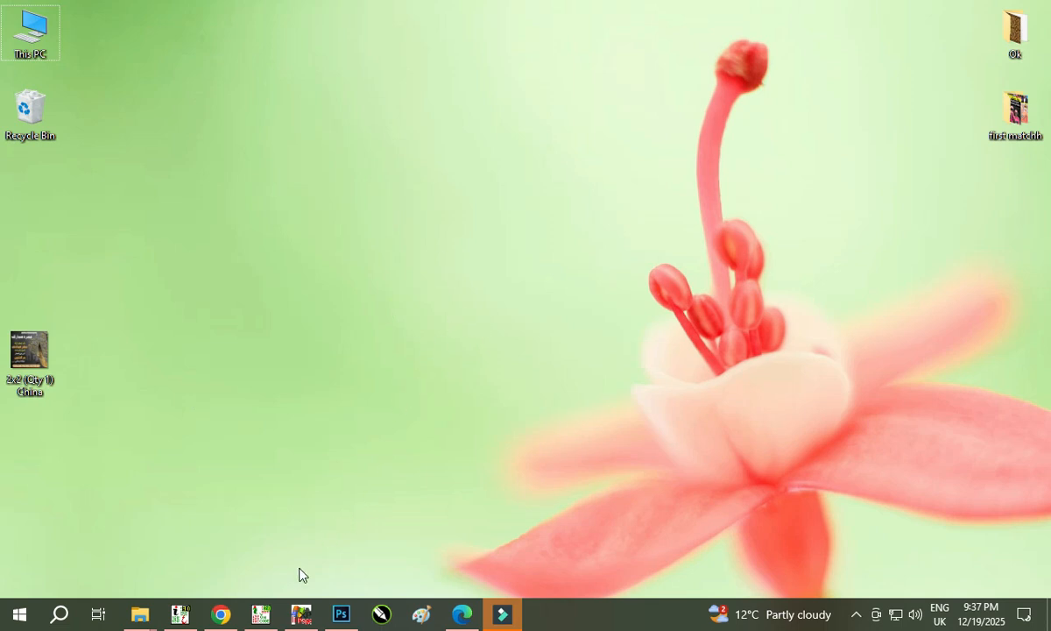
Switch back to Chrome, review the newest videos on the HT Graphics channel, and minimize the browser.
{"action": "left_click", "coordinate": [219, 614]}
{"action": "scroll", "coordinate": [199, 247], "scroll_direction": "up", "scroll_amount": 10}
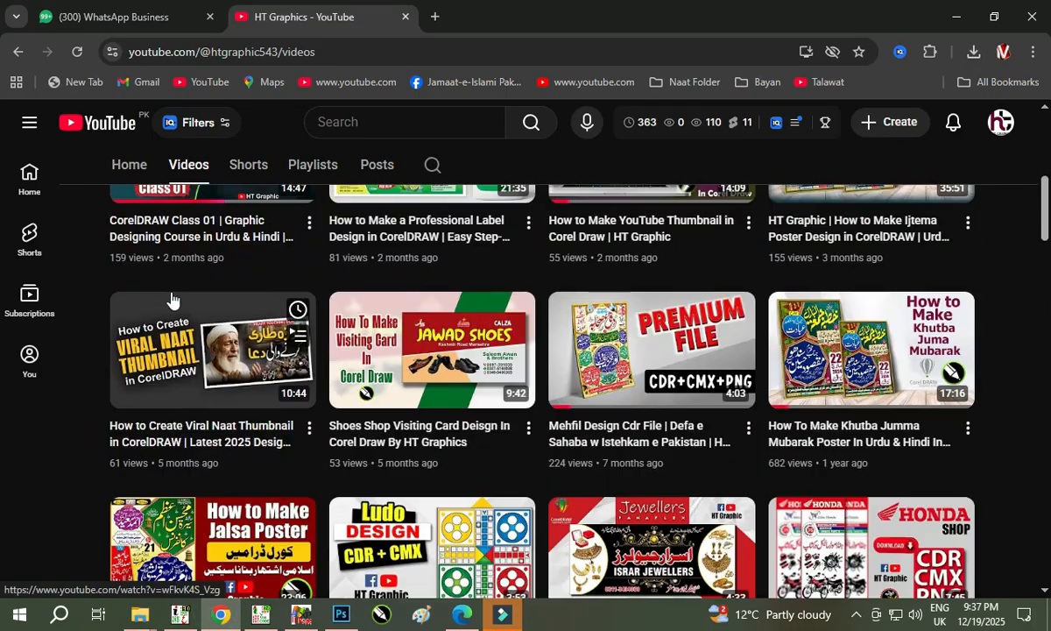
{"action": "scroll", "coordinate": [51, 336], "scroll_direction": "up", "scroll_amount": 5}
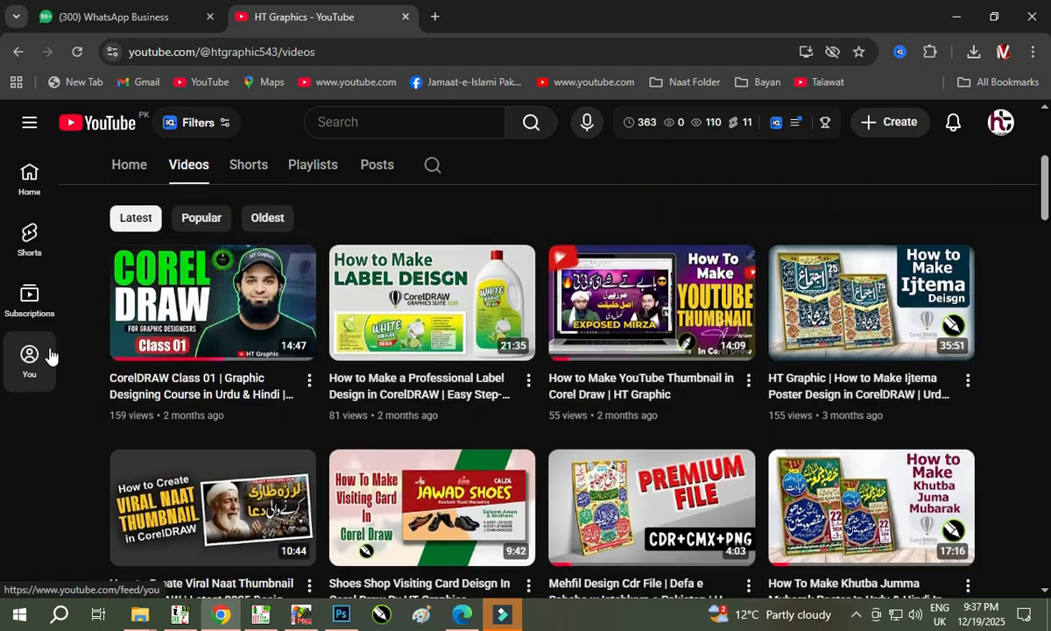
{"action": "scroll", "coordinate": [55, 371], "scroll_direction": "down", "scroll_amount": 3}
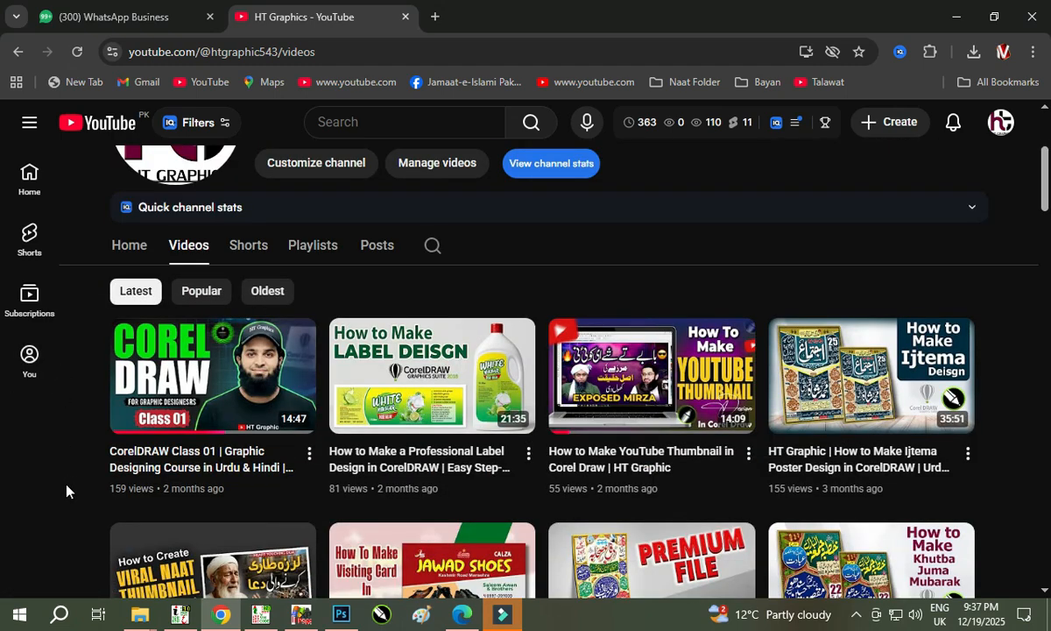
{"action": "scroll", "coordinate": [66, 490], "scroll_direction": "down", "scroll_amount": 1}
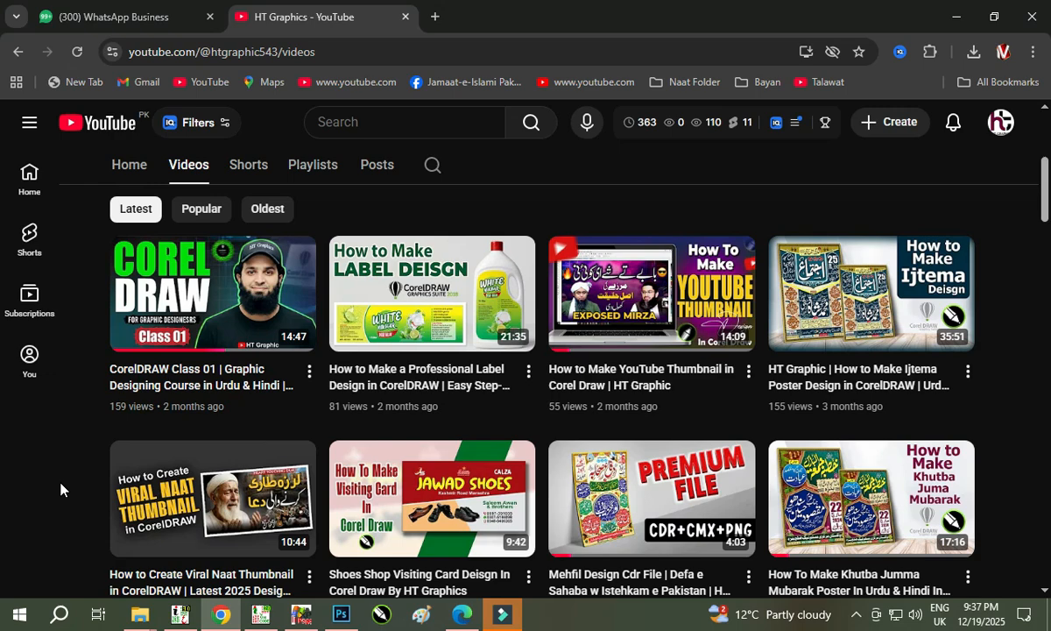
{"action": "scroll", "coordinate": [62, 488], "scroll_direction": "down", "scroll_amount": 1}
{"action": "scroll", "coordinate": [61, 488], "scroll_direction": "up", "scroll_amount": 2}
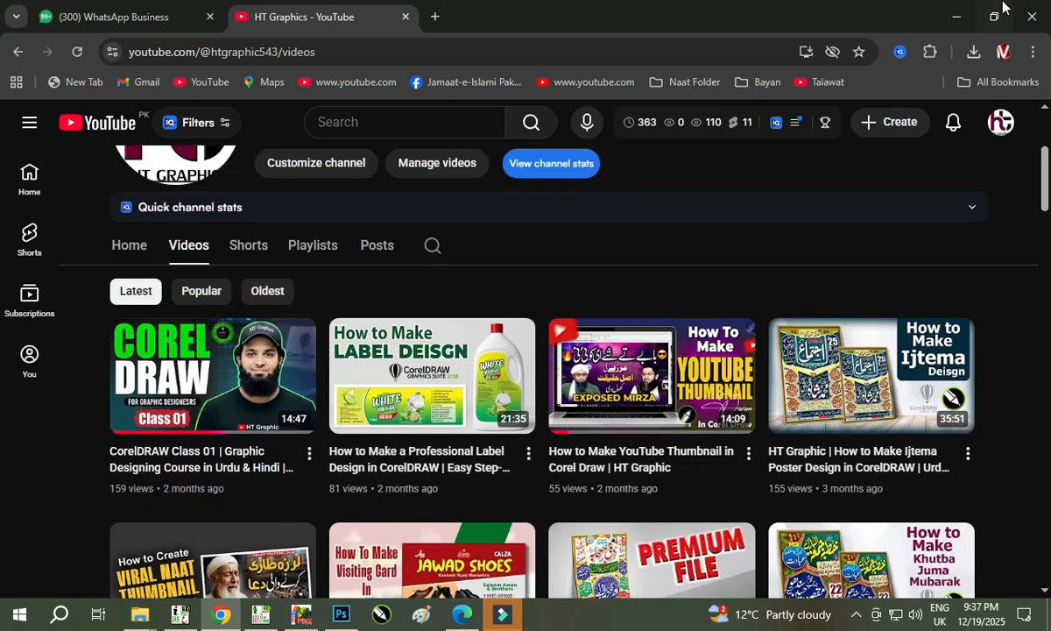
{"action": "left_click", "coordinate": [955, 15]}
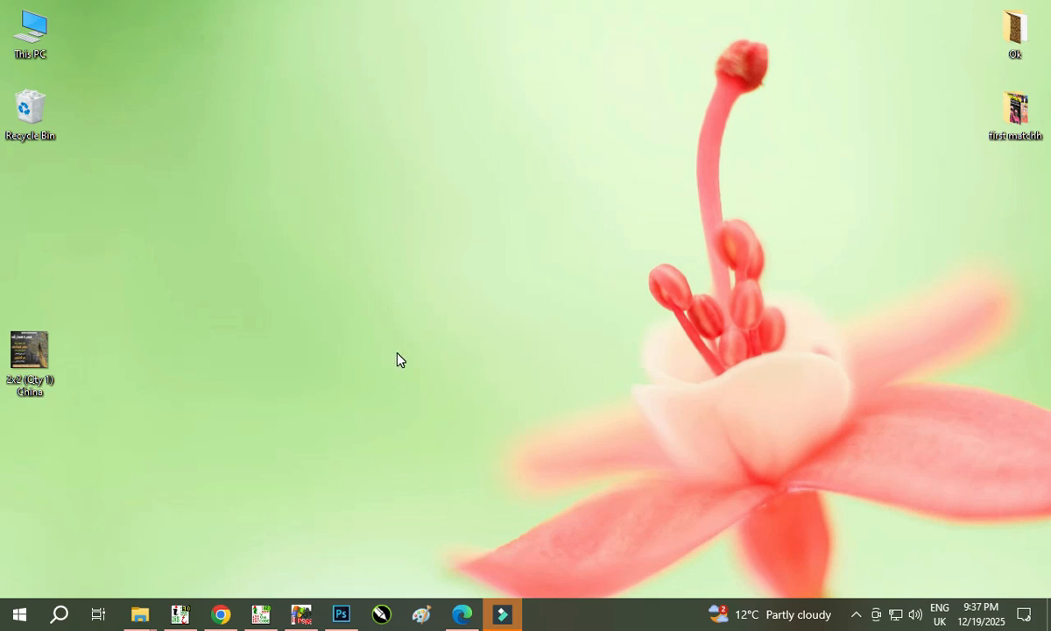
Launch CorelDRAW 2018 and start creating a new document.
{"action": "left_click", "coordinate": [379, 615]}
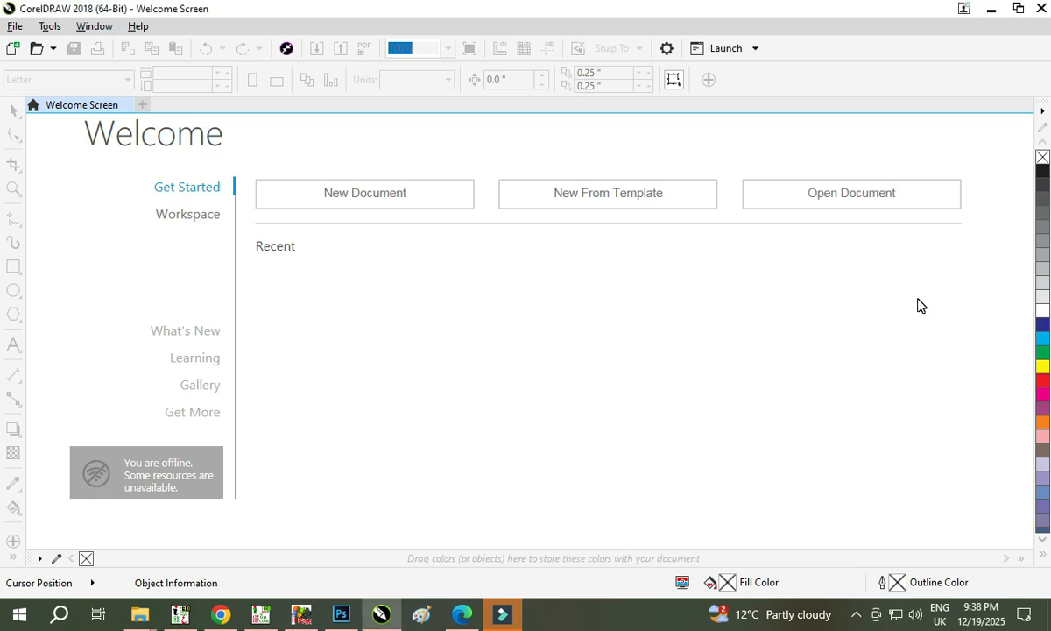
{"action": "left_click", "coordinate": [17, 26]}
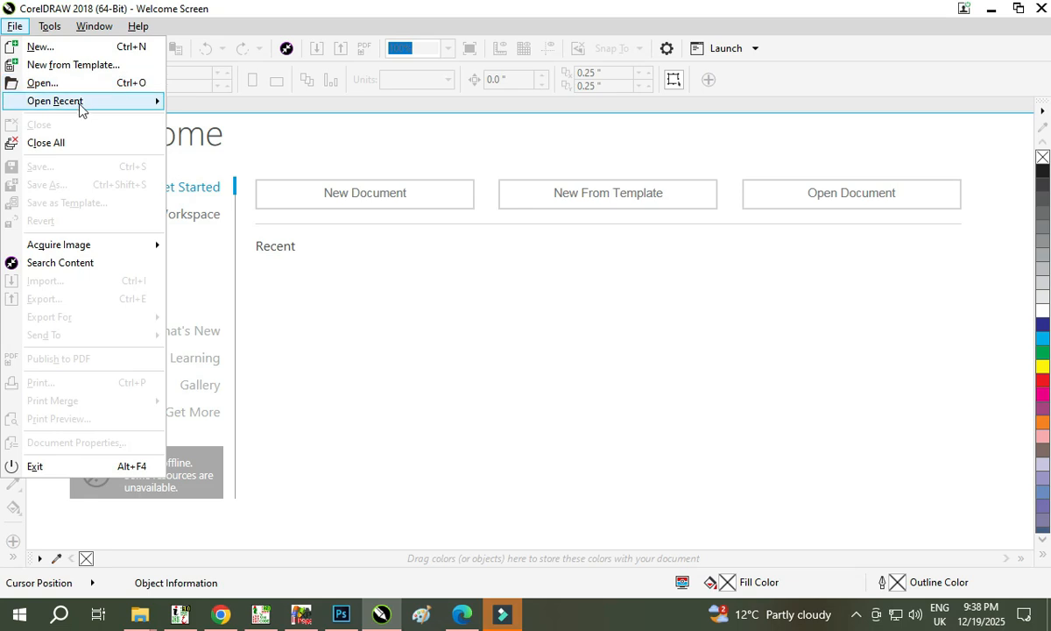
{"action": "mouse_move", "coordinate": [81, 107]}
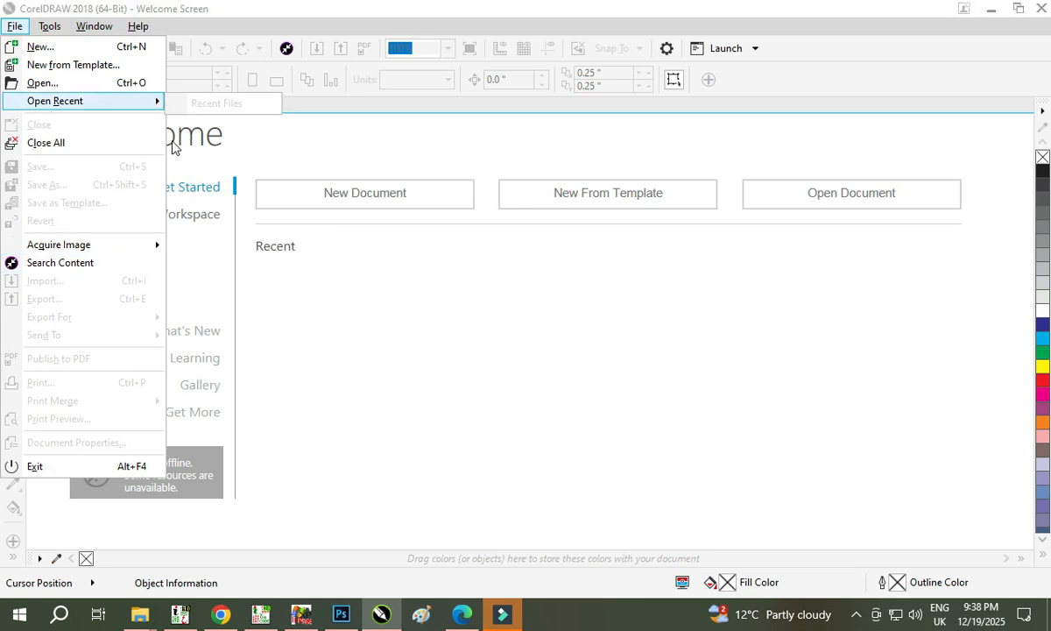
{"action": "mouse_move", "coordinate": [134, 29]}
{"action": "mouse_move", "coordinate": [15, 26]}
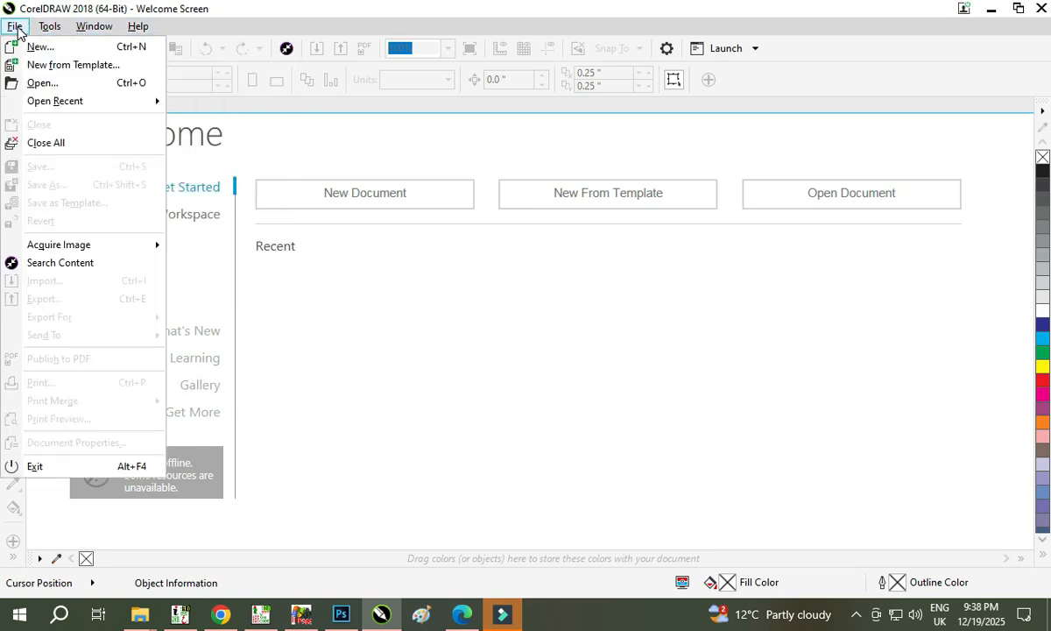
{"action": "left_click", "coordinate": [35, 45]}
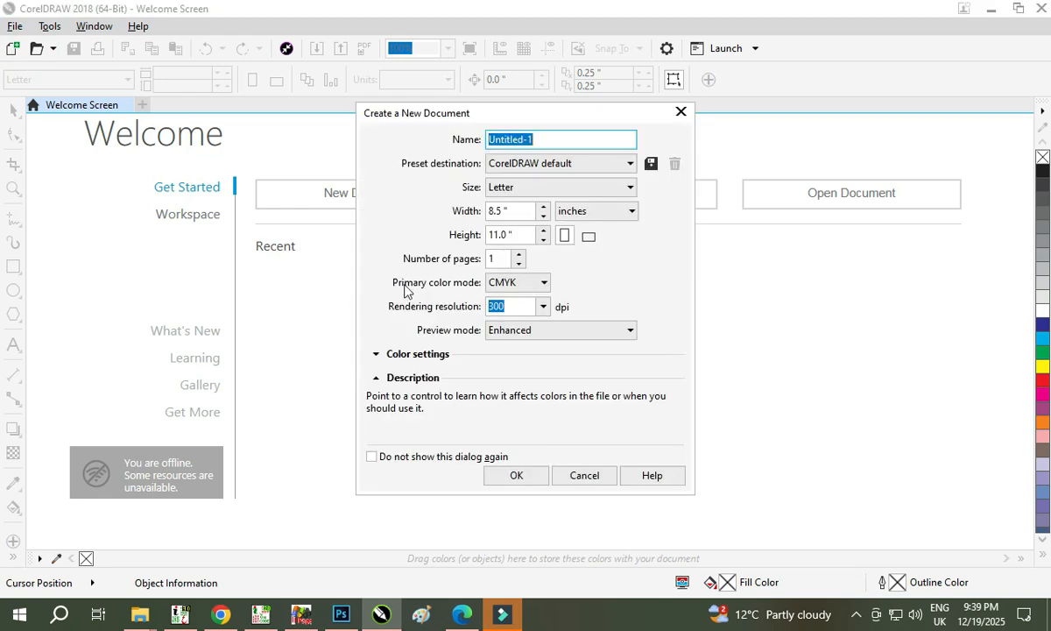
Name the new document "Shoes Card" and check the available preset destinations, leaving CorelDRAW default selected.
{"action": "left_click", "coordinate": [566, 138]}
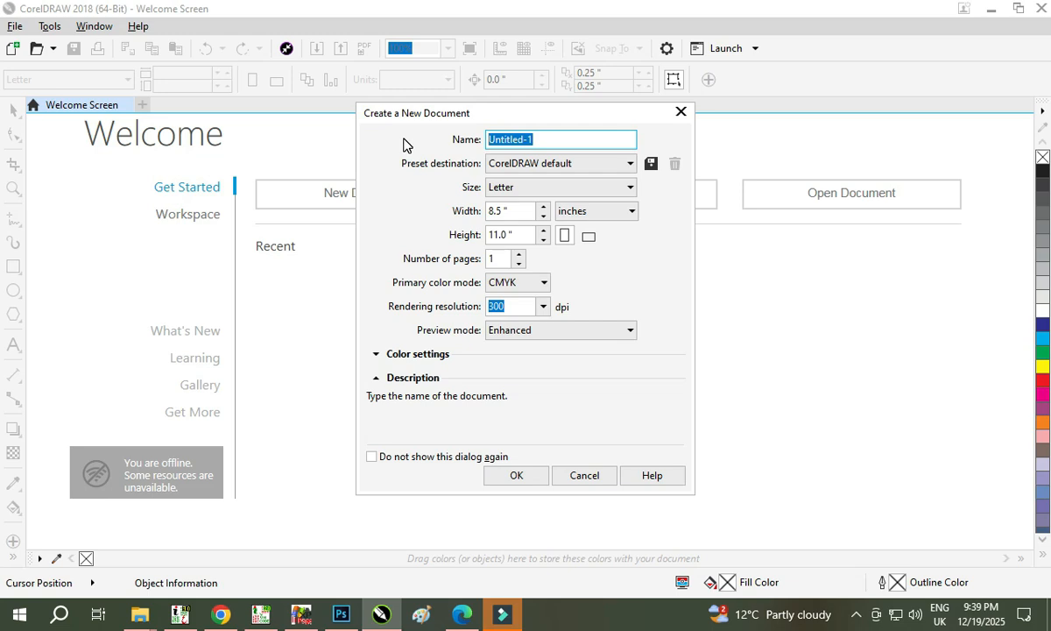
{"action": "type", "text": "Shoes Card"}
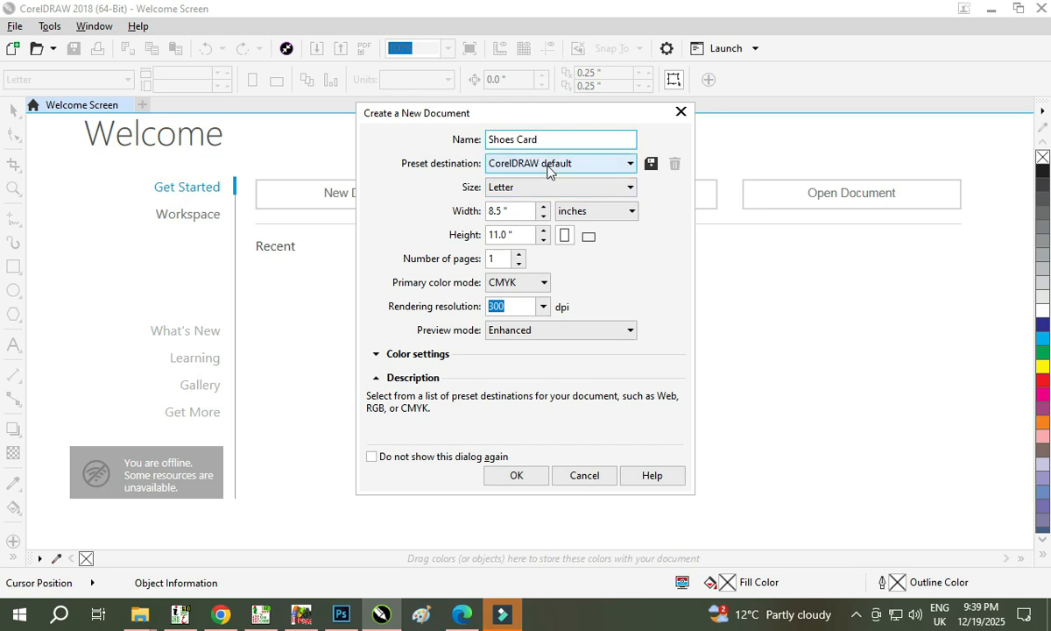
{"action": "left_click", "coordinate": [533, 167]}
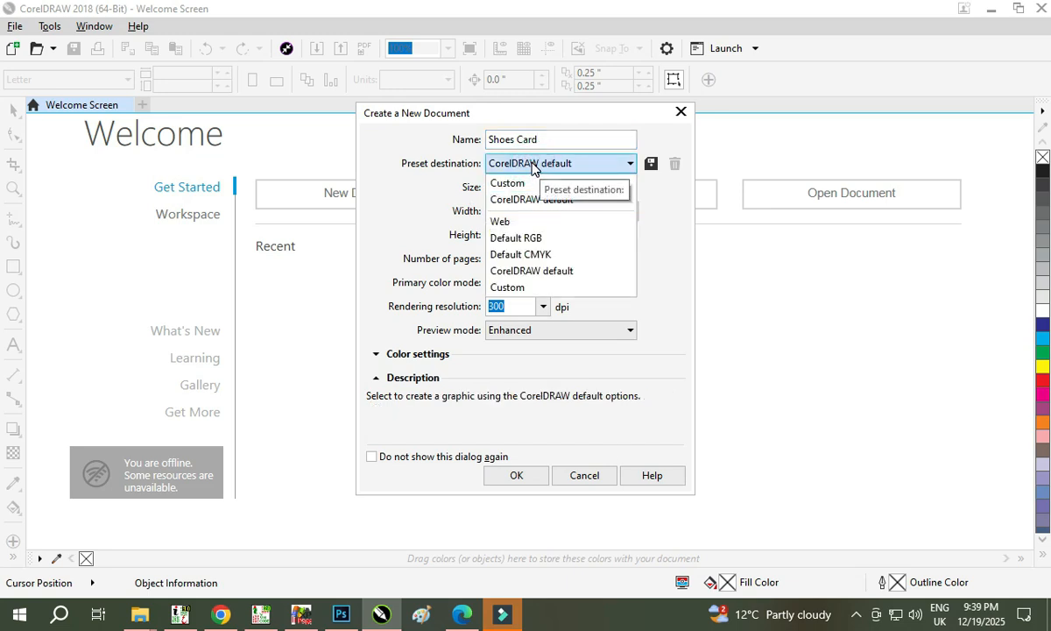
{"action": "left_click", "coordinate": [534, 164]}
Look through the available page sizes and set the document size to Business Card.
{"action": "left_click", "coordinate": [521, 188]}
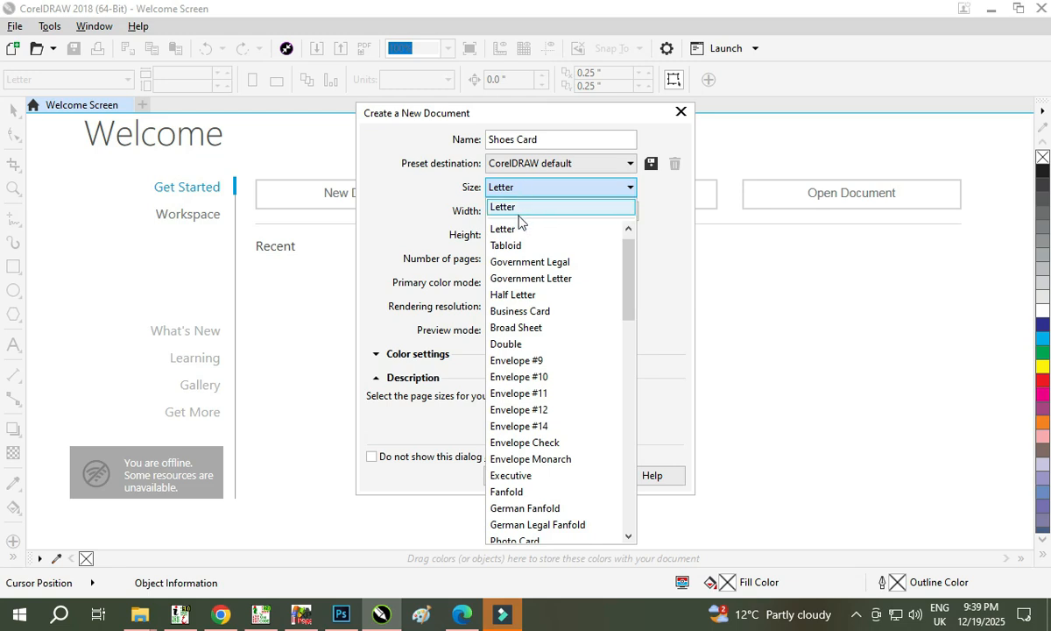
{"action": "scroll", "coordinate": [522, 226], "scroll_direction": "down", "scroll_amount": 1}
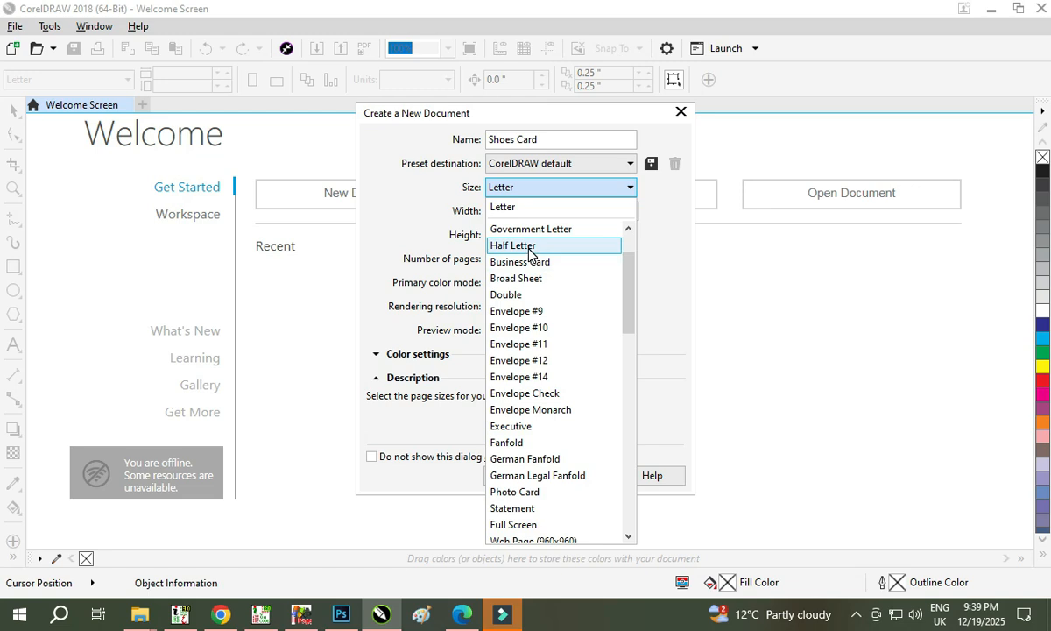
{"action": "scroll", "coordinate": [531, 258], "scroll_direction": "down", "scroll_amount": 1}
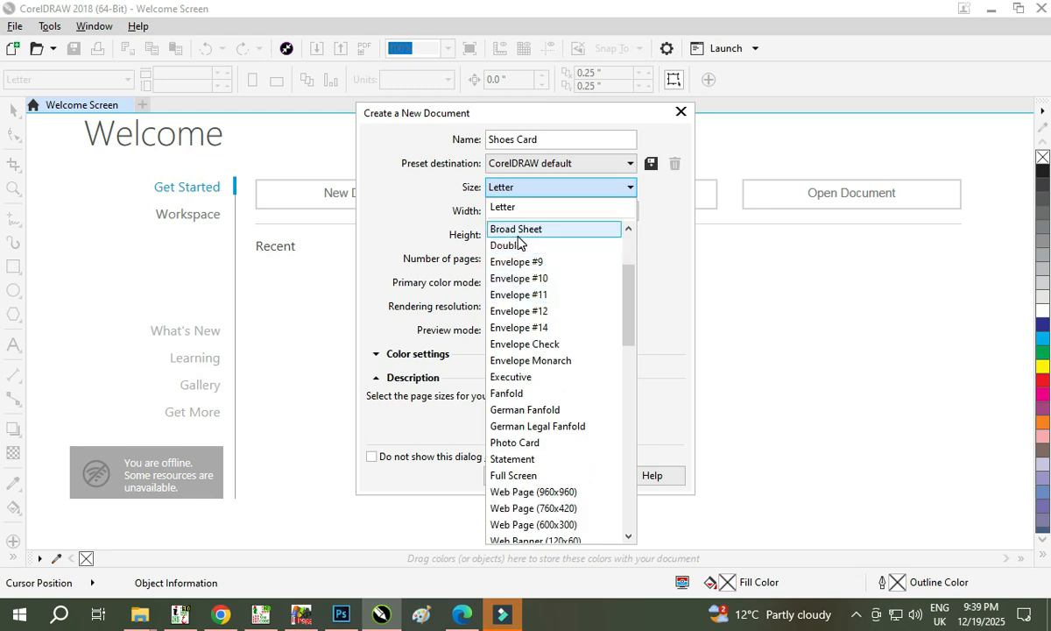
{"action": "scroll", "coordinate": [521, 243], "scroll_direction": "down", "scroll_amount": 1}
{"action": "scroll", "coordinate": [532, 378], "scroll_direction": "down", "scroll_amount": 8}
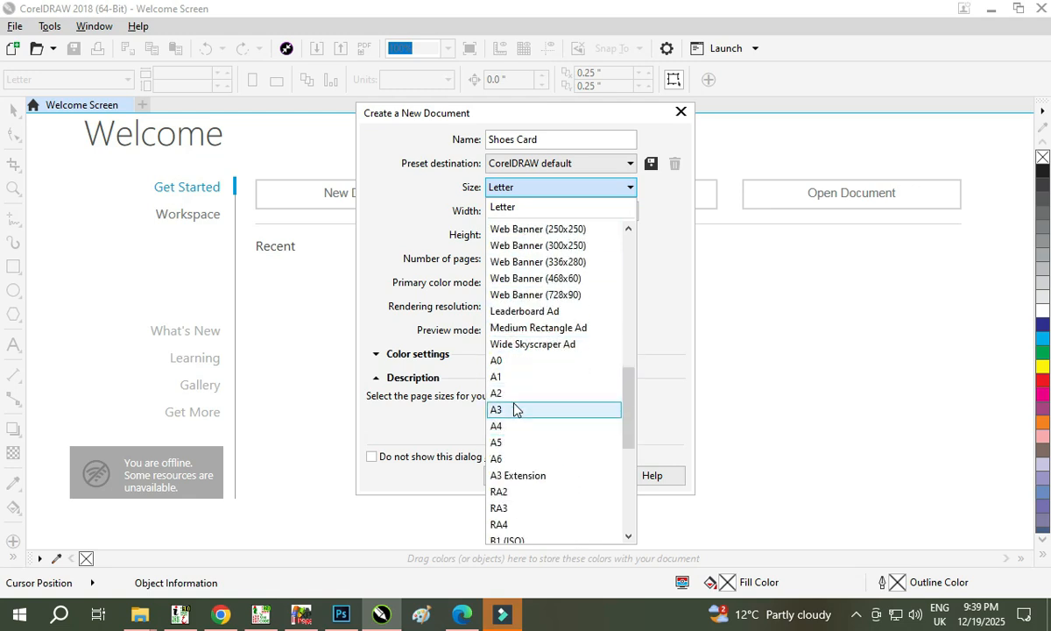
{"action": "scroll", "coordinate": [514, 419], "scroll_direction": "down", "scroll_amount": 1}
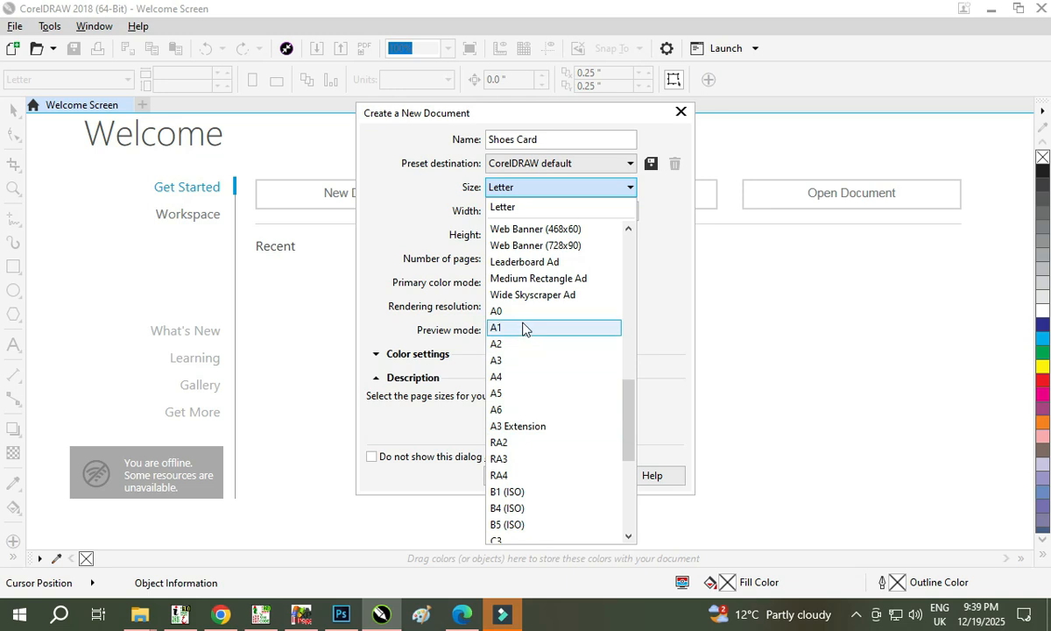
{"action": "scroll", "coordinate": [528, 386], "scroll_direction": "down", "scroll_amount": 3}
{"action": "scroll", "coordinate": [525, 390], "scroll_direction": "up", "scroll_amount": 10}
{"action": "scroll", "coordinate": [522, 377], "scroll_direction": "up", "scroll_amount": 1}
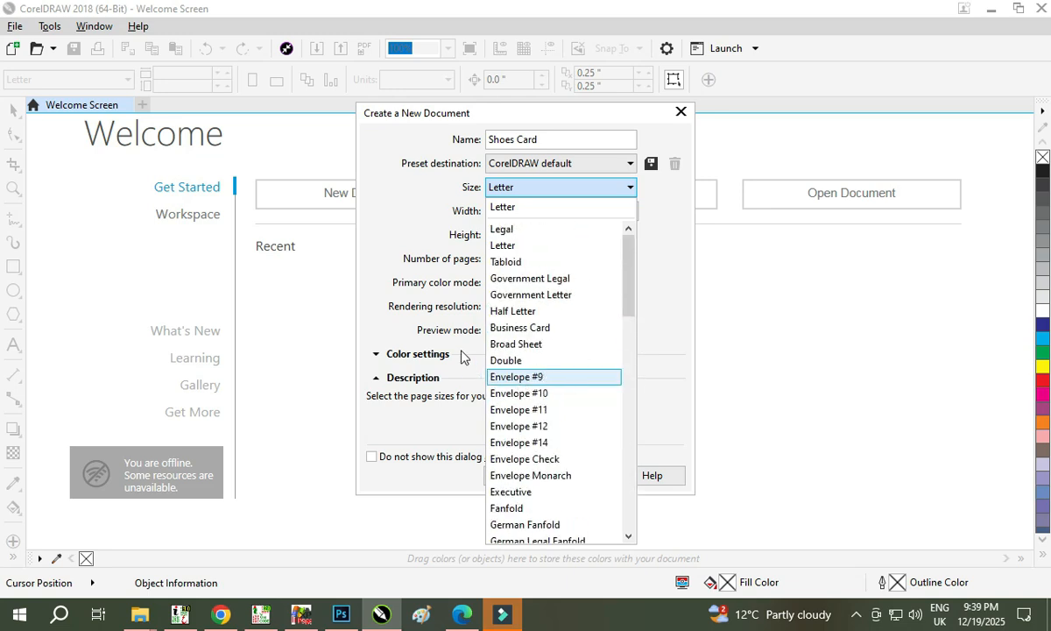
{"action": "left_click", "coordinate": [529, 328]}
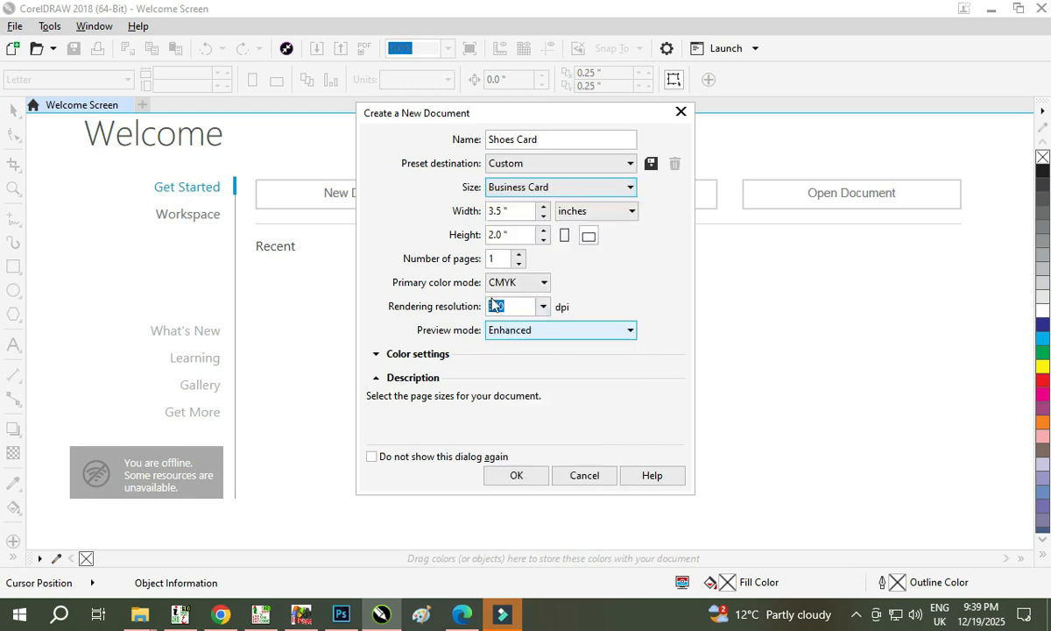
Keep inches as the unit, check the width and height, and try portrait orientation before returning to landscape.
{"action": "left_click", "coordinate": [583, 212]}
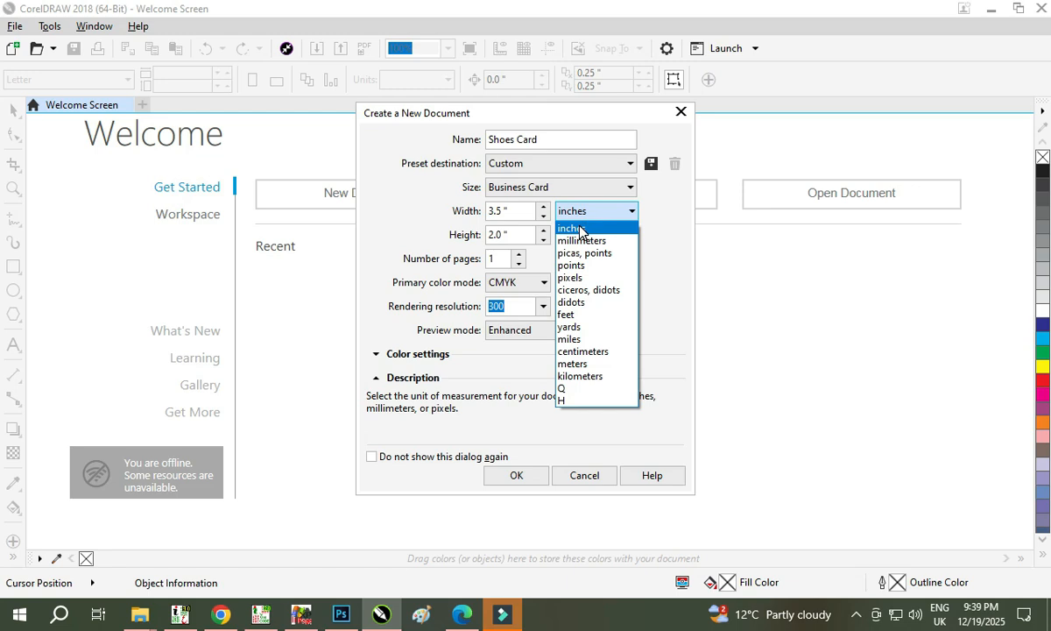
{"action": "left_click", "coordinate": [580, 228]}
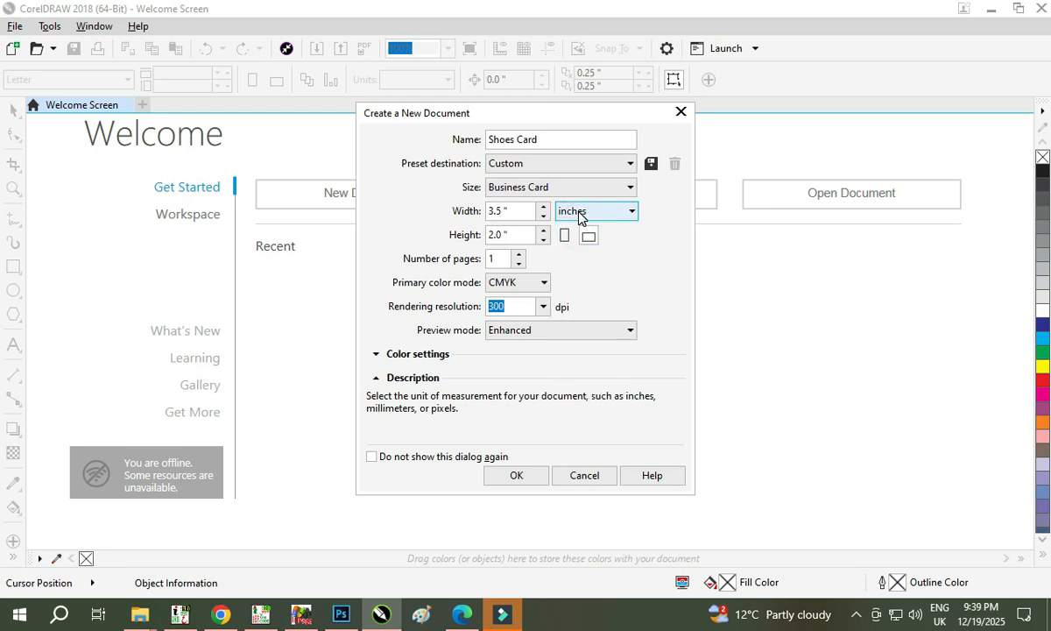
{"action": "left_click", "coordinate": [508, 212]}
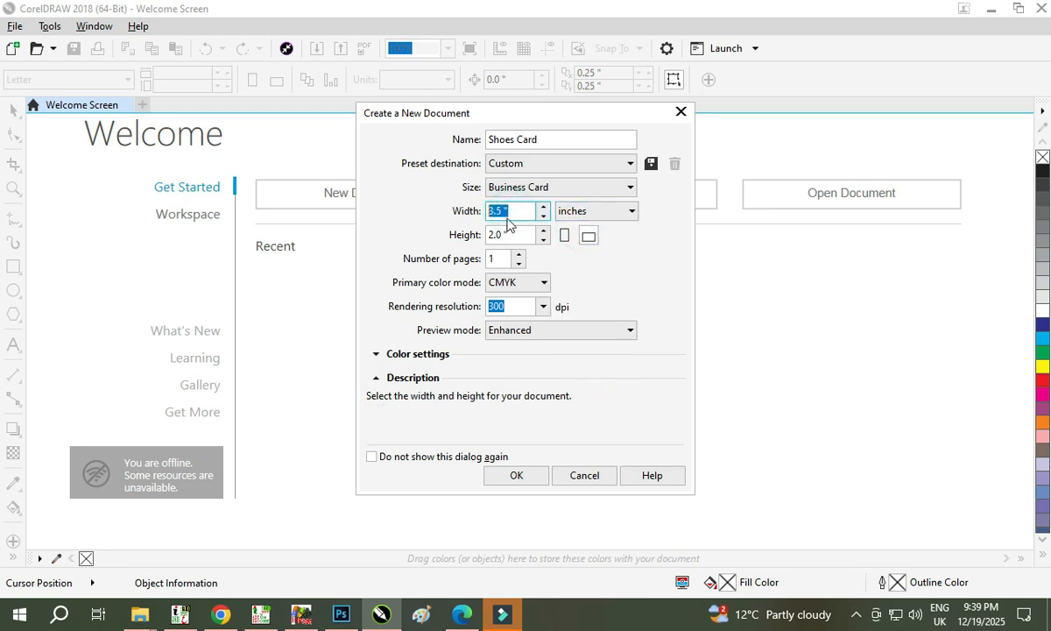
{"action": "left_click", "coordinate": [493, 235]}
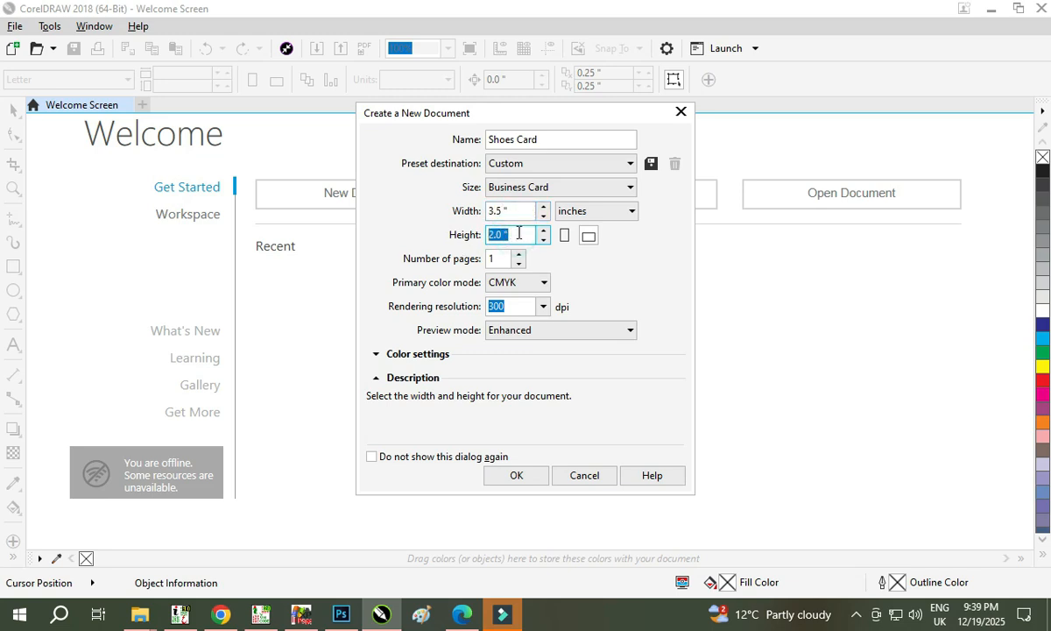
{"action": "left_click", "coordinate": [565, 238]}
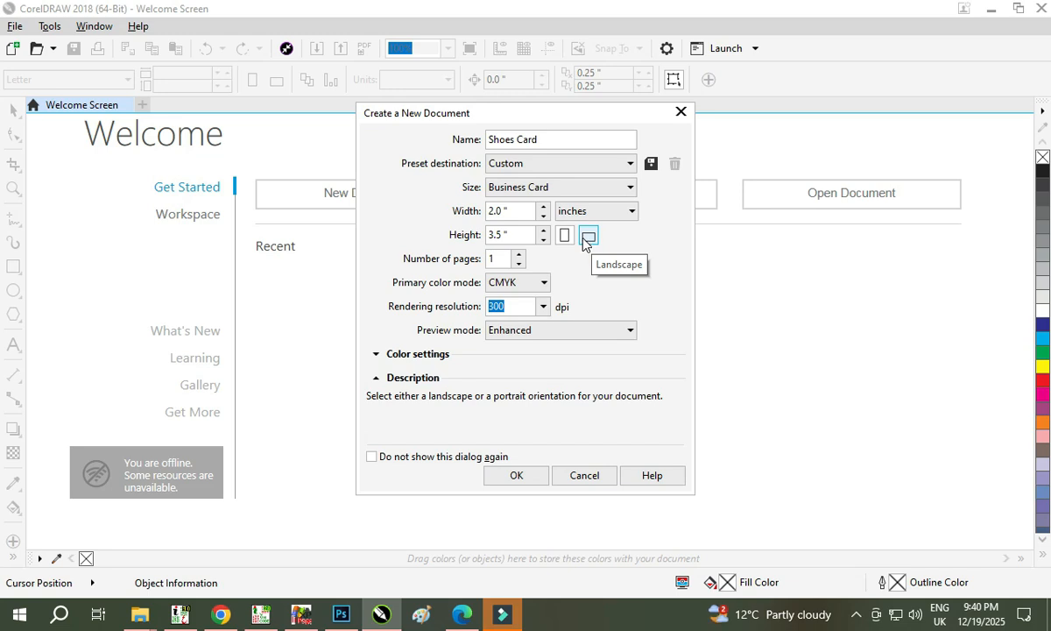
{"action": "left_click", "coordinate": [587, 239]}
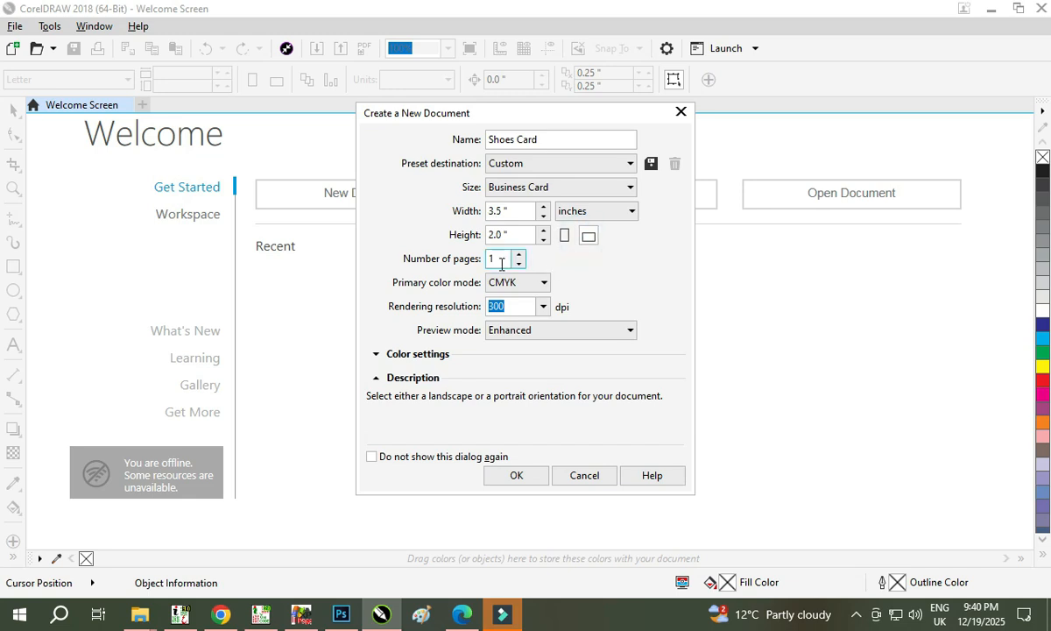
Try different page counts for the new document: 8, 10, and 8 again.
{"action": "left_click_drag", "start_coordinate": [505, 260], "coordinate": [480, 259]}
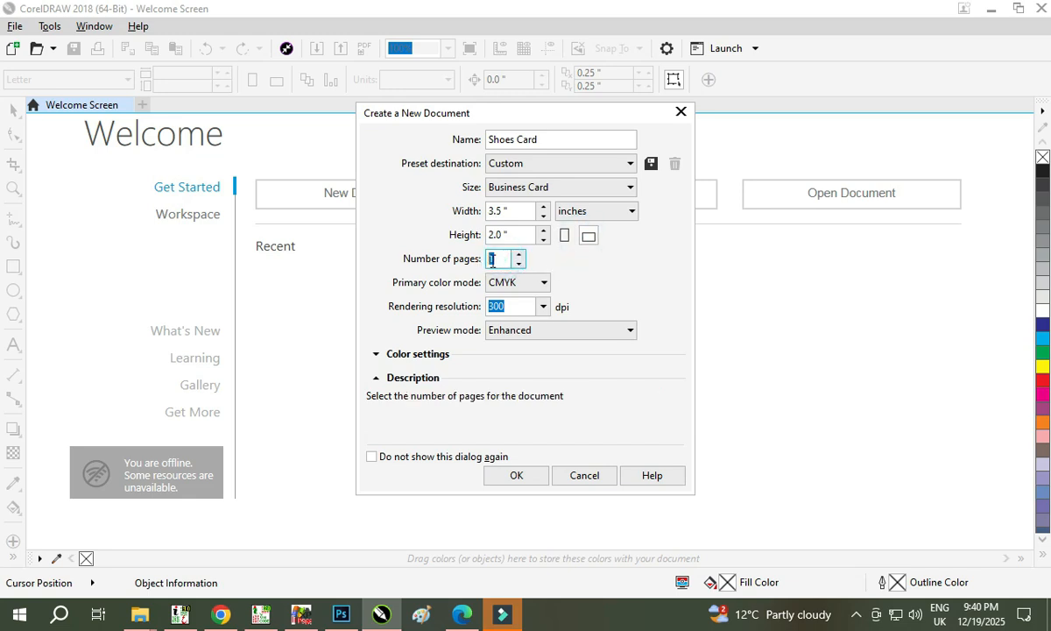
{"action": "left_click", "coordinate": [519, 254]}
{"action": "left_click", "coordinate": [518, 254]}
{"action": "left_click", "coordinate": [519, 255]}
{"action": "left_click", "coordinate": [519, 254]}
{"action": "left_click", "coordinate": [519, 254]}
{"action": "left_click", "coordinate": [519, 254]}
{"action": "left_click", "coordinate": [518, 254]}
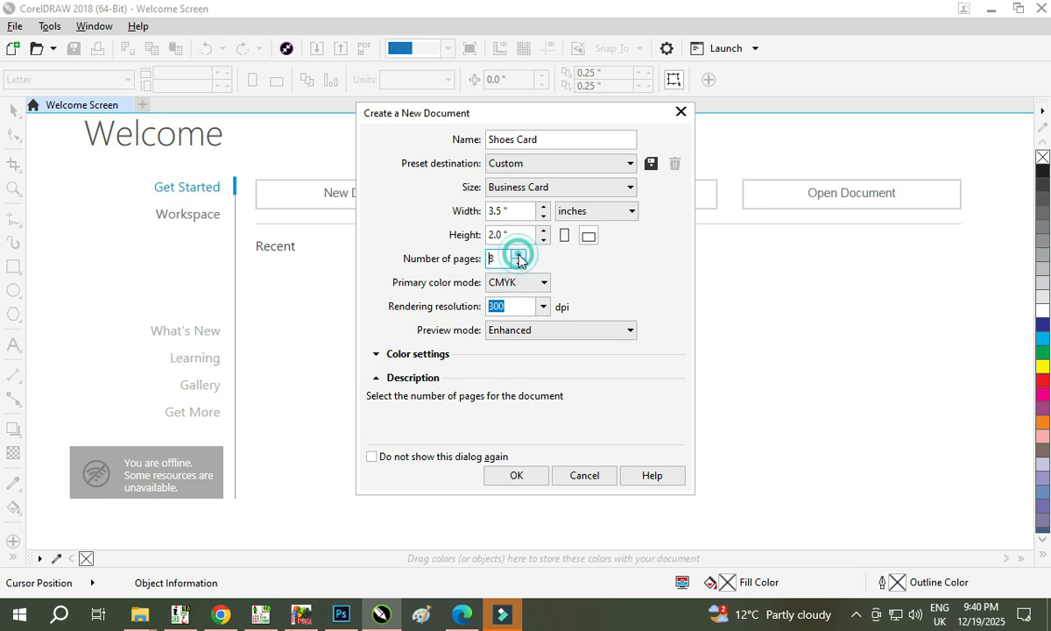
{"action": "double_click", "coordinate": [498, 262]}
{"action": "type", "text": "10"}
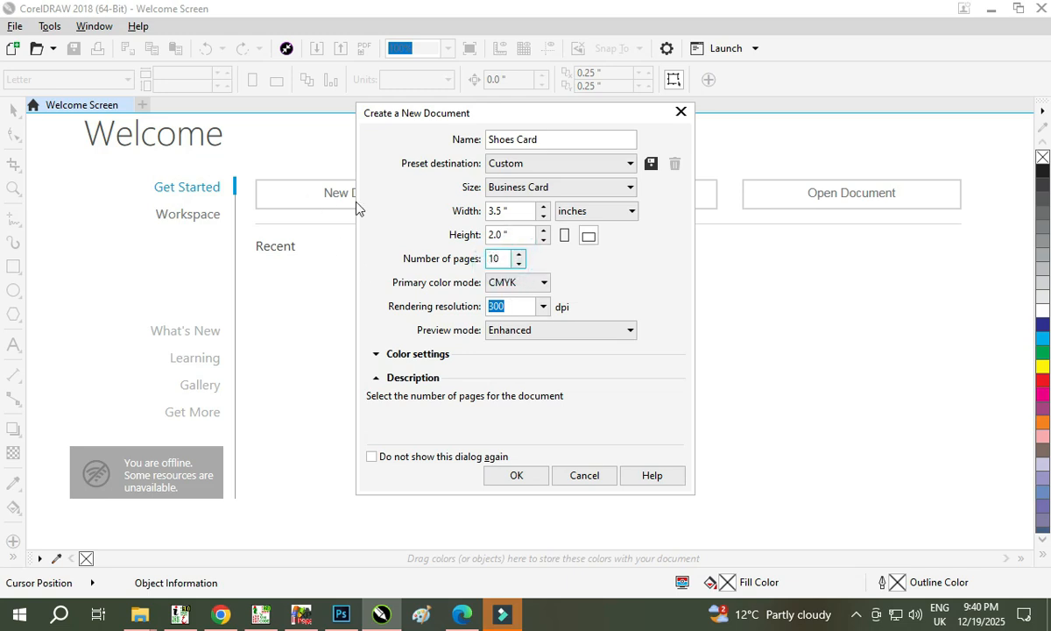
{"action": "double_click", "coordinate": [498, 258]}
{"action": "key", "text": "BackSpace"}
{"action": "type", "text": "8"}
Keep CMYK as the primary color mode and set the number of pages to 1.
{"action": "left_click", "coordinate": [517, 285]}
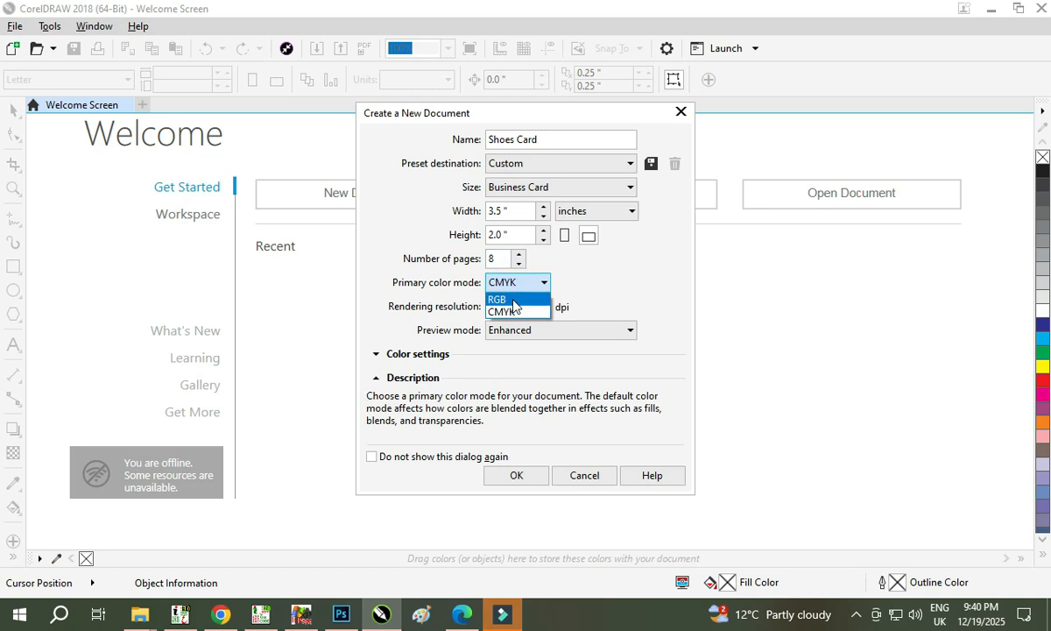
{"action": "left_click", "coordinate": [522, 313]}
{"action": "double_click", "coordinate": [496, 259]}
{"action": "type", "text": "1"}
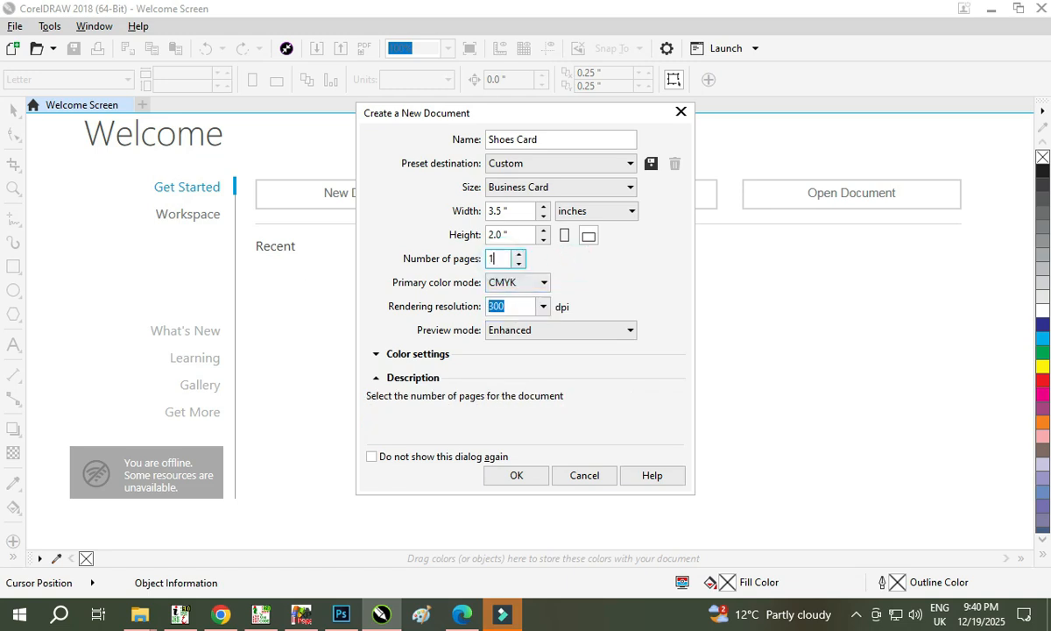
Set the new document's rendering resolution to 500 dpi.
{"action": "left_click", "coordinate": [518, 306]}
{"action": "left_click_drag", "start_coordinate": [519, 310], "coordinate": [420, 311]}
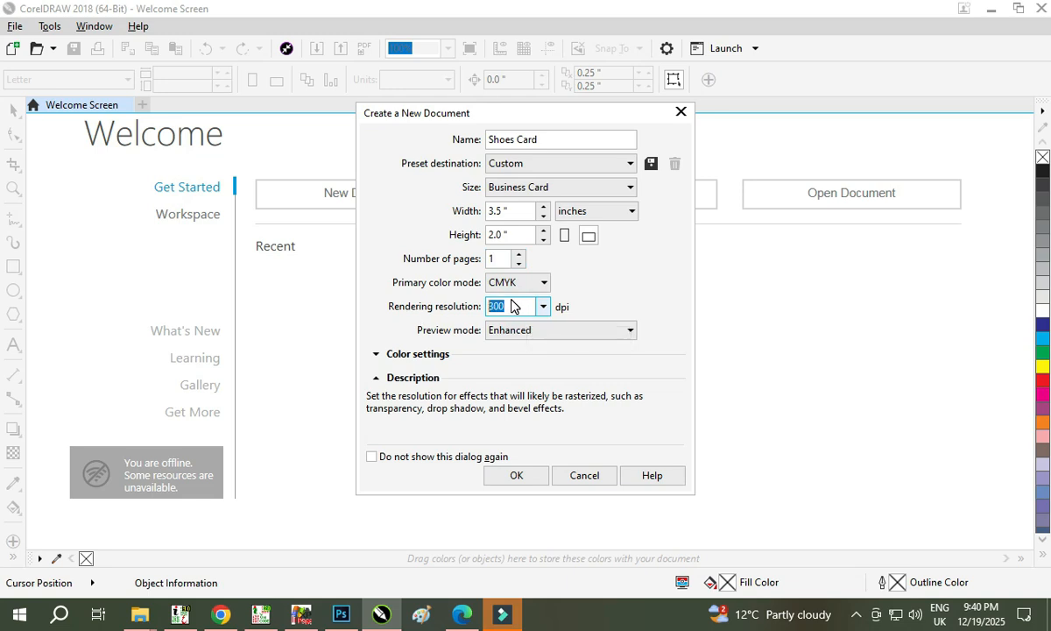
{"action": "type", "text": "50"}
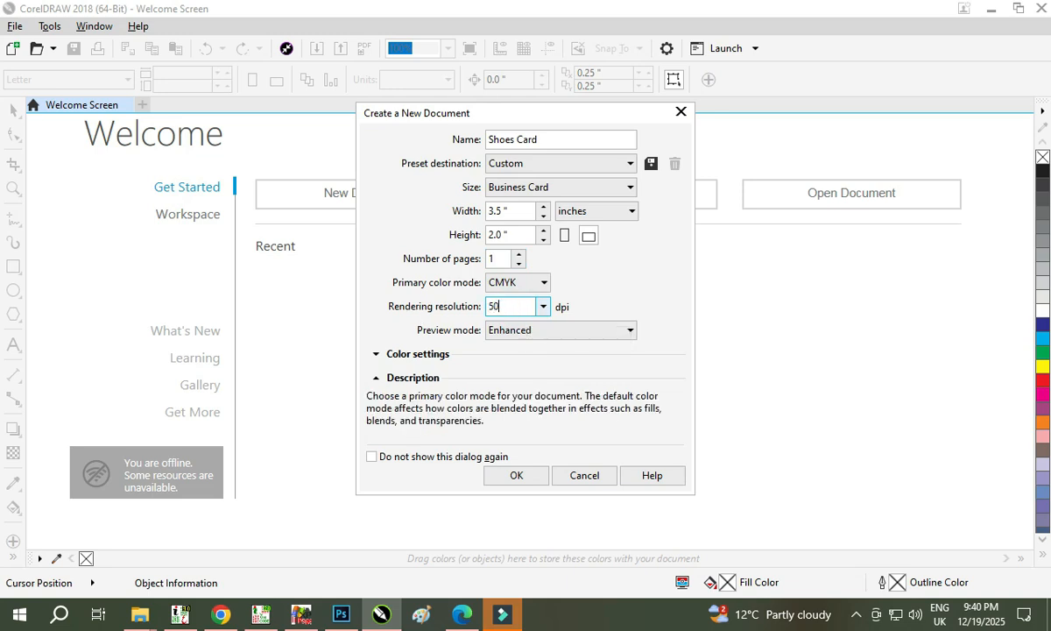
Check the color settings and description sections, leaving the color profiles as they are, and create the document.
{"action": "left_click", "coordinate": [423, 359]}
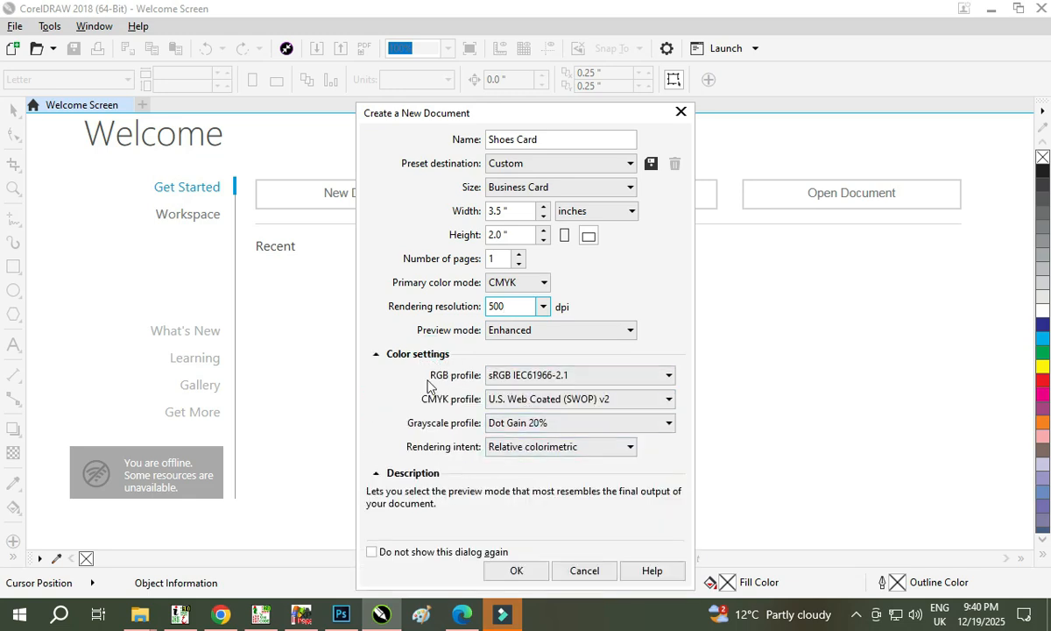
{"action": "left_click", "coordinate": [406, 359]}
{"action": "left_click", "coordinate": [377, 376]}
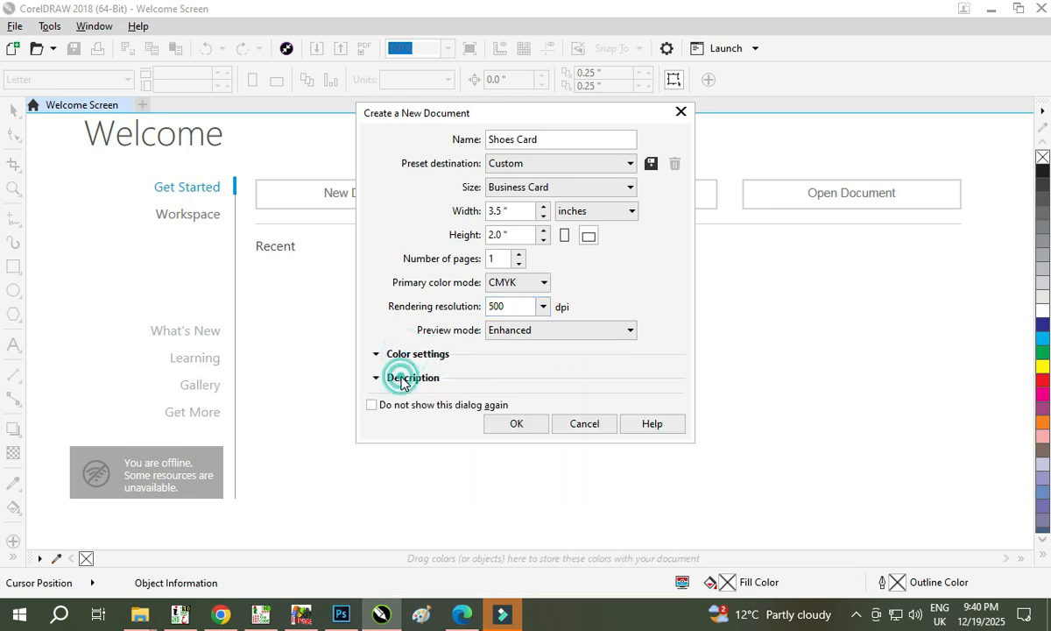
{"action": "left_click", "coordinate": [405, 382]}
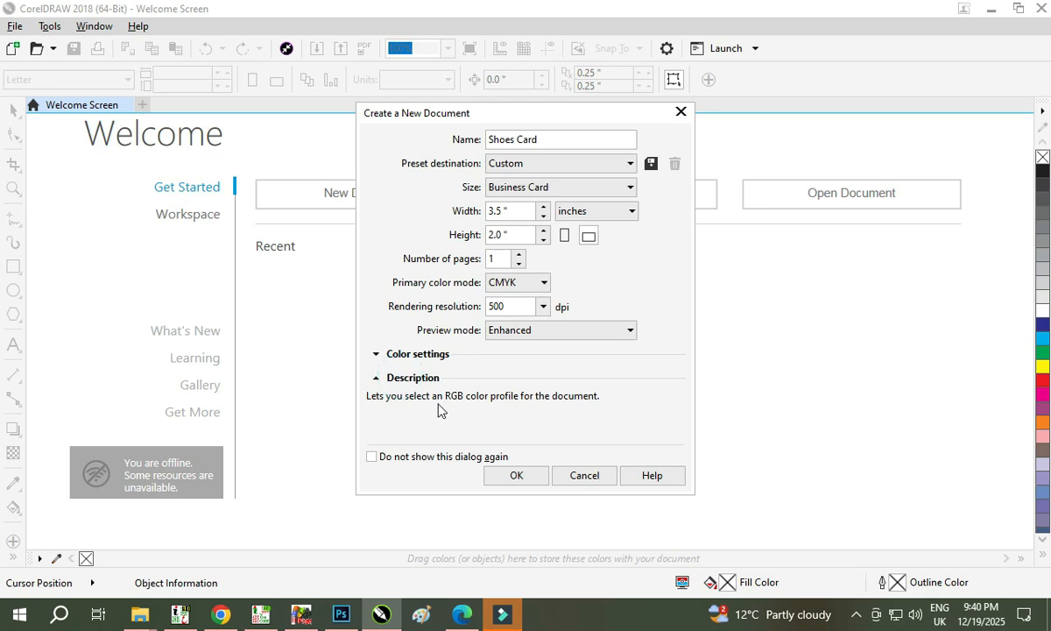
{"action": "left_click", "coordinate": [508, 476]}
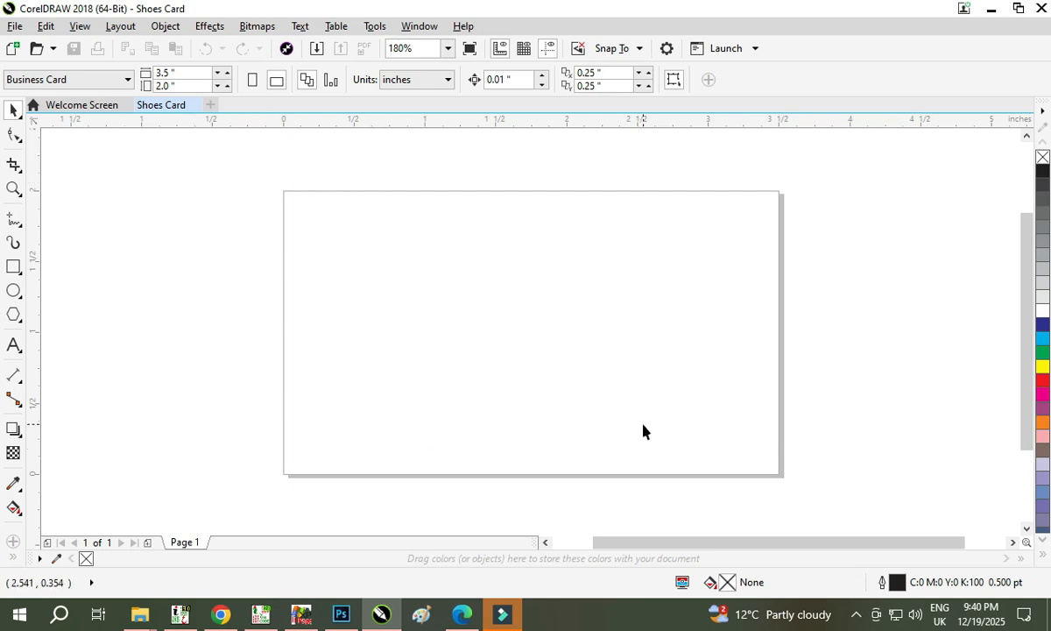
Draw a rectangle over the page by hand, about 3.52 by 2 inches, and remove it.
{"action": "left_click_drag", "start_coordinate": [833, 157], "coordinate": [180, 486]}
{"action": "key", "text": "F6"}
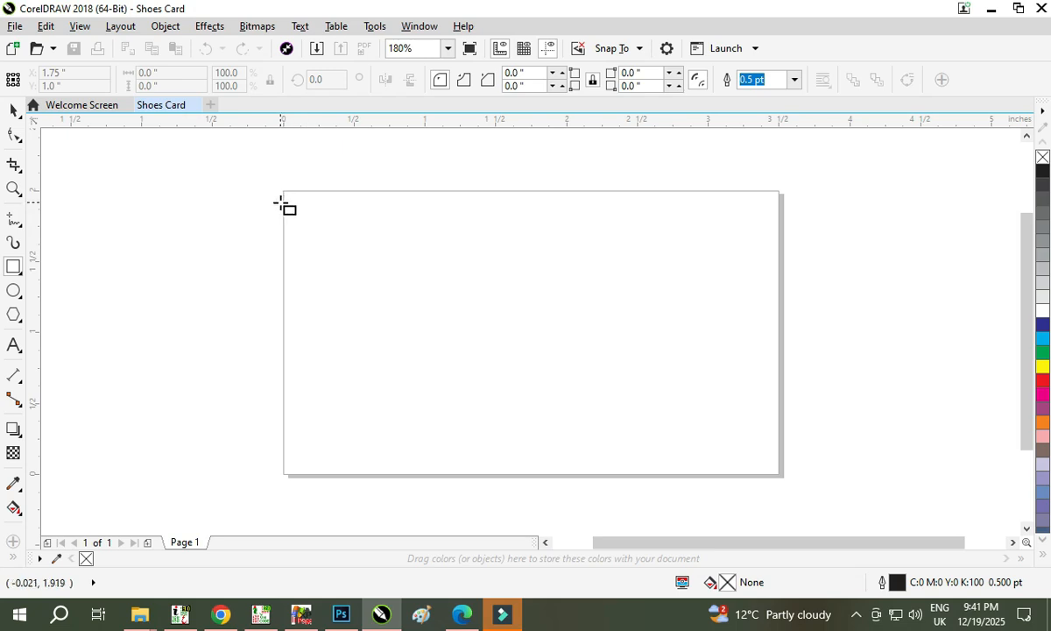
{"action": "left_click_drag", "start_coordinate": [284, 191], "coordinate": [781, 474]}
{"action": "key", "text": "space"}
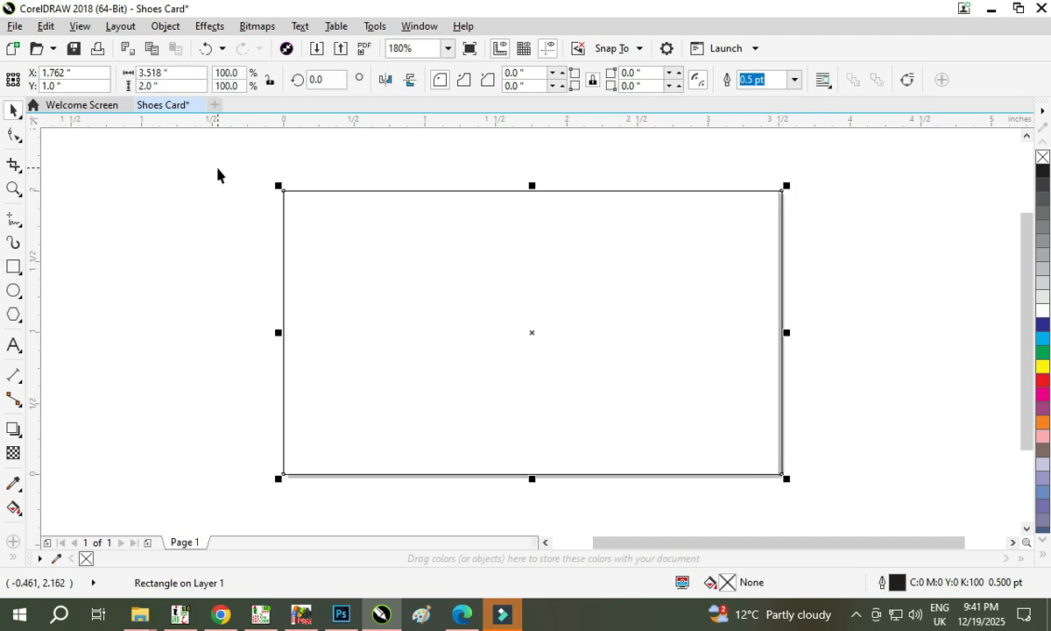
{"action": "left_click", "coordinate": [220, 174]}
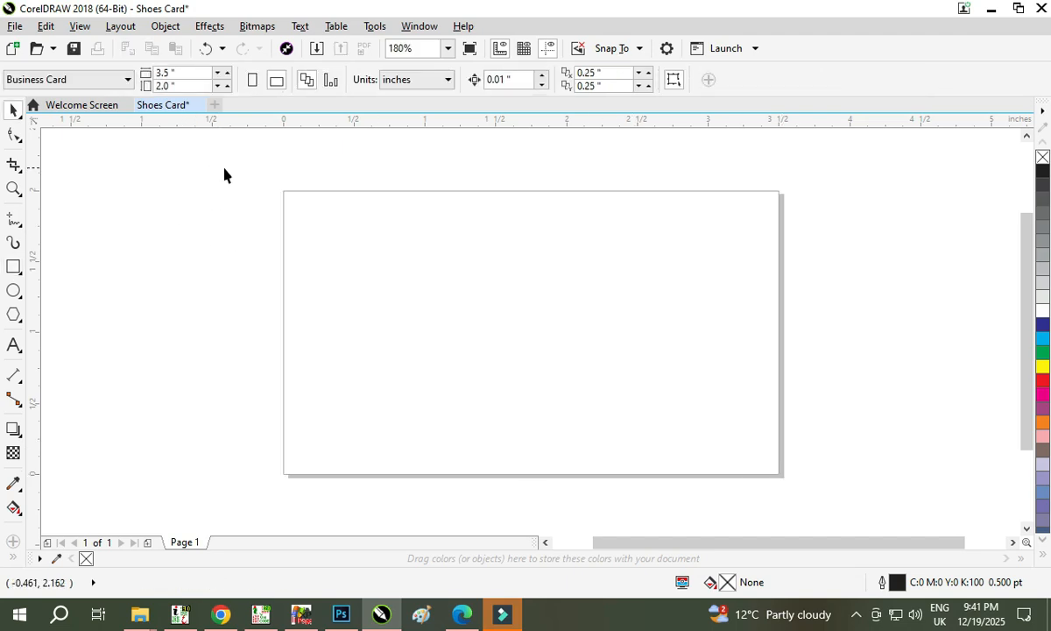
Add a rectangle that automatically matches the business card page, and delete it.
{"action": "double_click", "coordinate": [14, 267]}
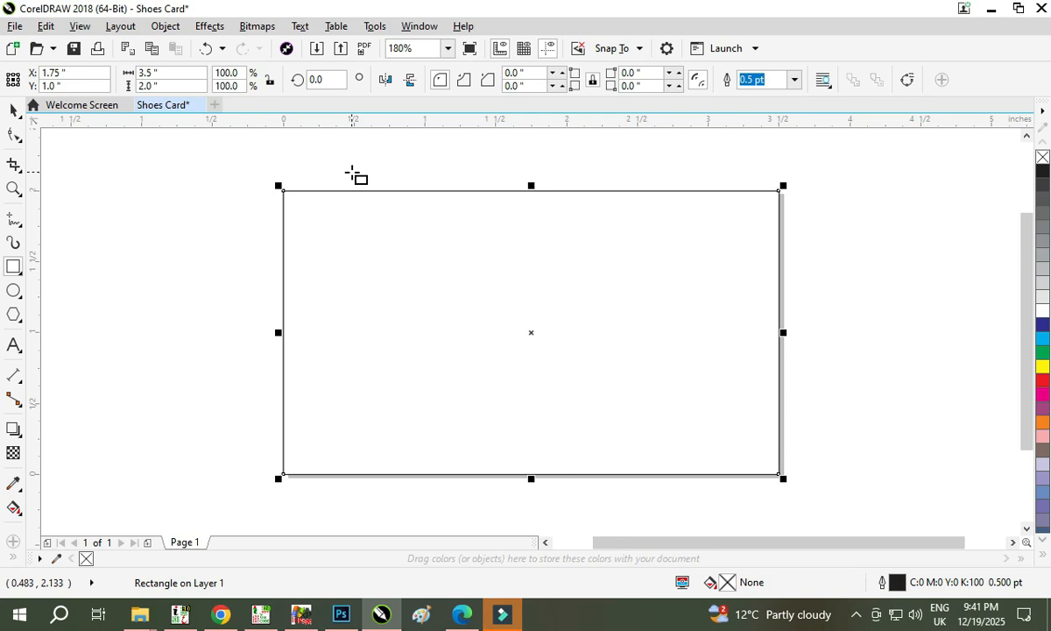
{"action": "left_click", "coordinate": [13, 110]}
{"action": "left_click_drag", "start_coordinate": [392, 243], "coordinate": [633, 233]}
{"action": "key", "text": "Delete"}
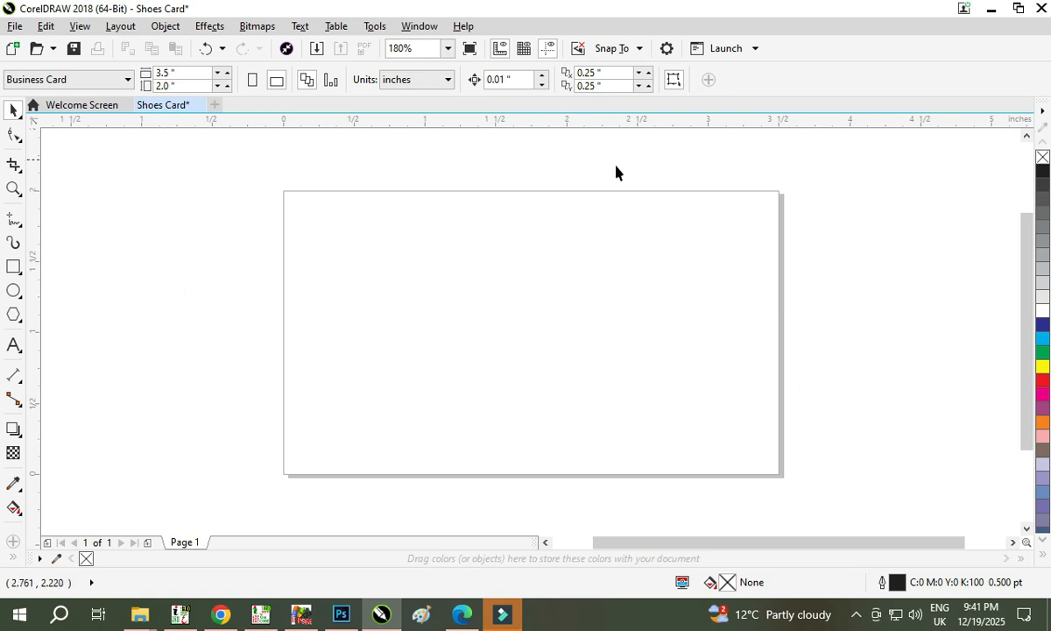
Look through the page size presets and change the page size to Letter.
{"action": "left_click", "coordinate": [39, 77]}
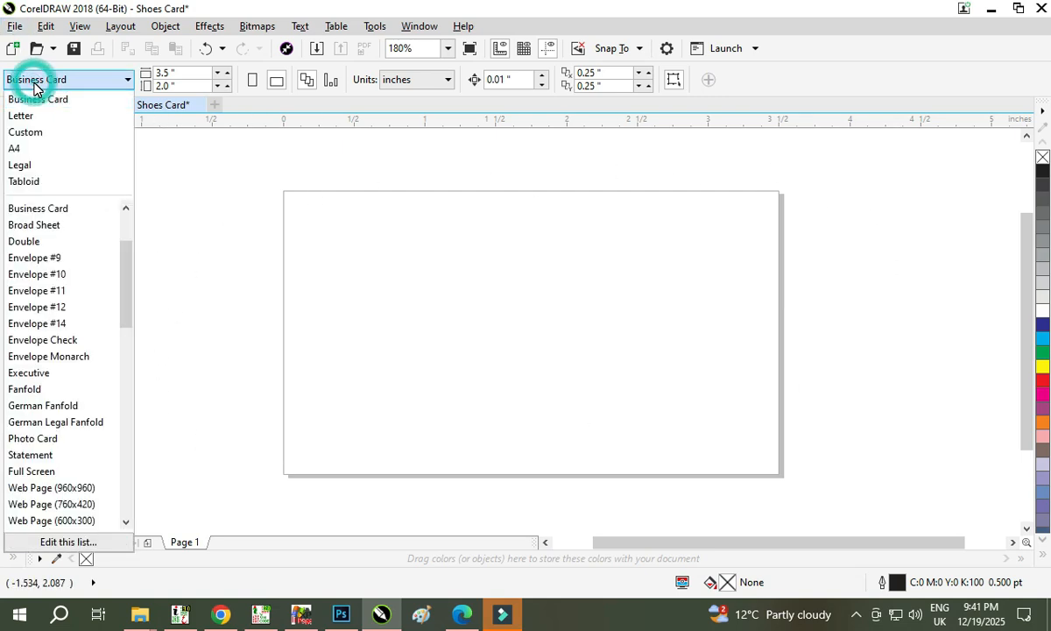
{"action": "left_click", "coordinate": [256, 241]}
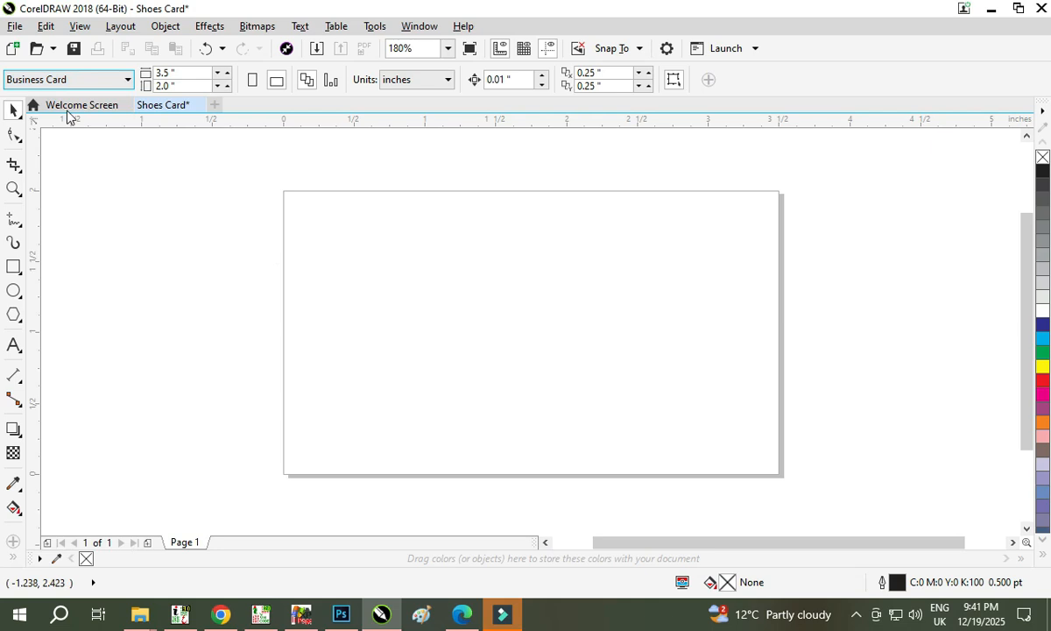
{"action": "left_click", "coordinate": [92, 83]}
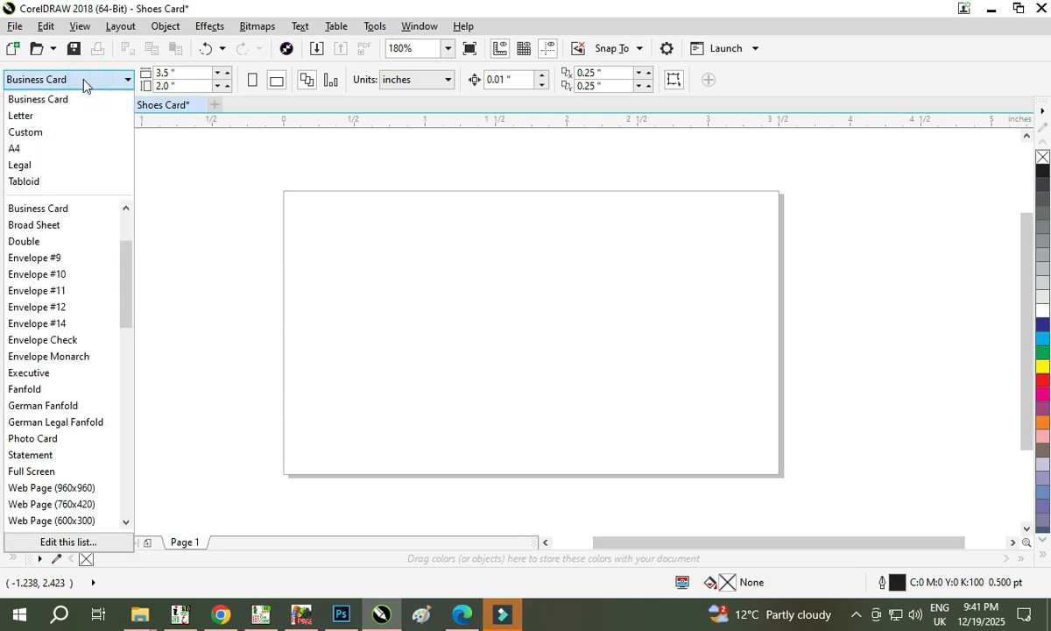
{"action": "left_click", "coordinate": [35, 115]}
{"action": "scroll", "coordinate": [359, 282], "scroll_direction": "down", "scroll_amount": 5}
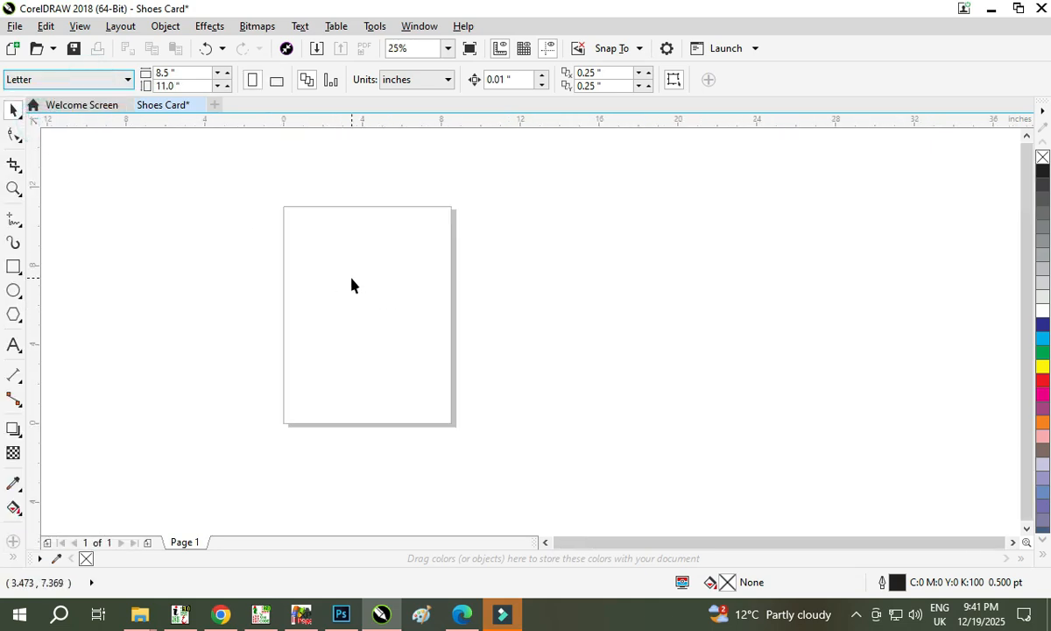
Add a page-sized rectangle on the Letter page and undo it.
{"action": "double_click", "coordinate": [13, 266]}
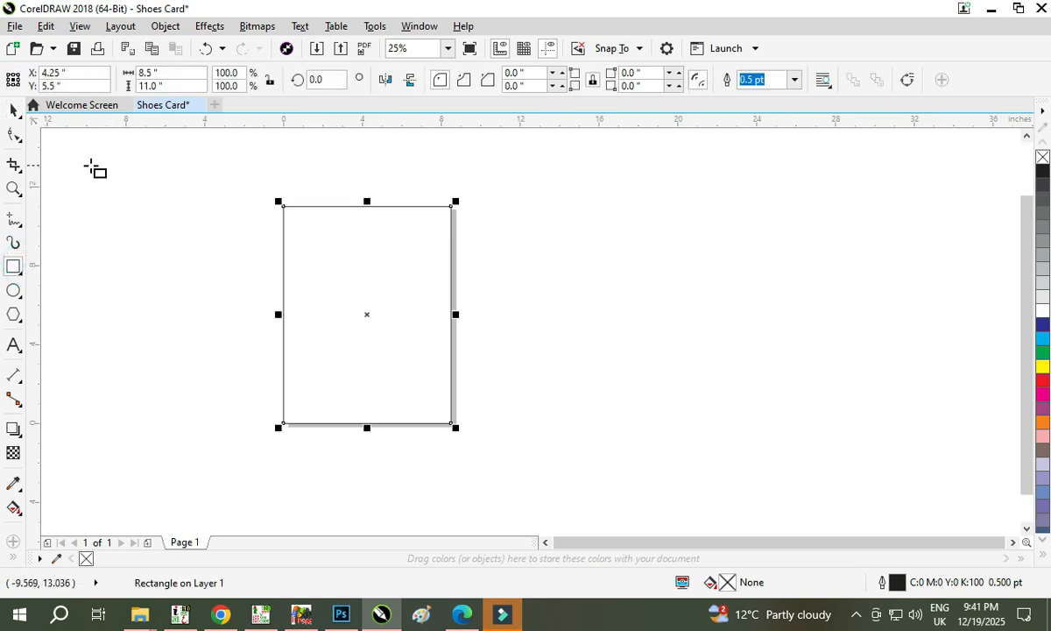
{"action": "key", "text": "ctrl+z"}
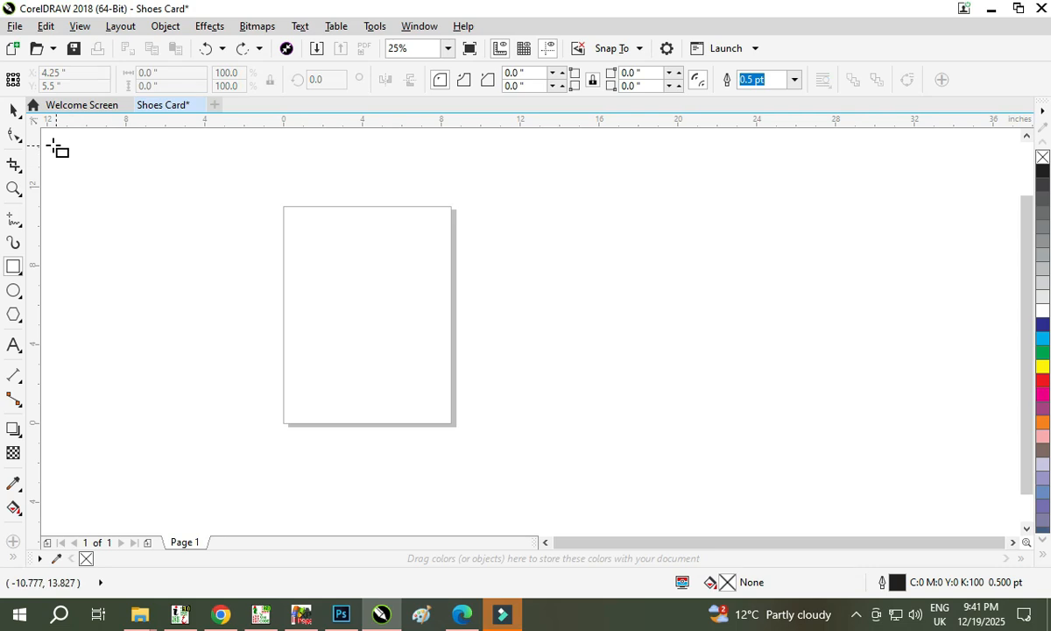
{"action": "left_click", "coordinate": [13, 110]}
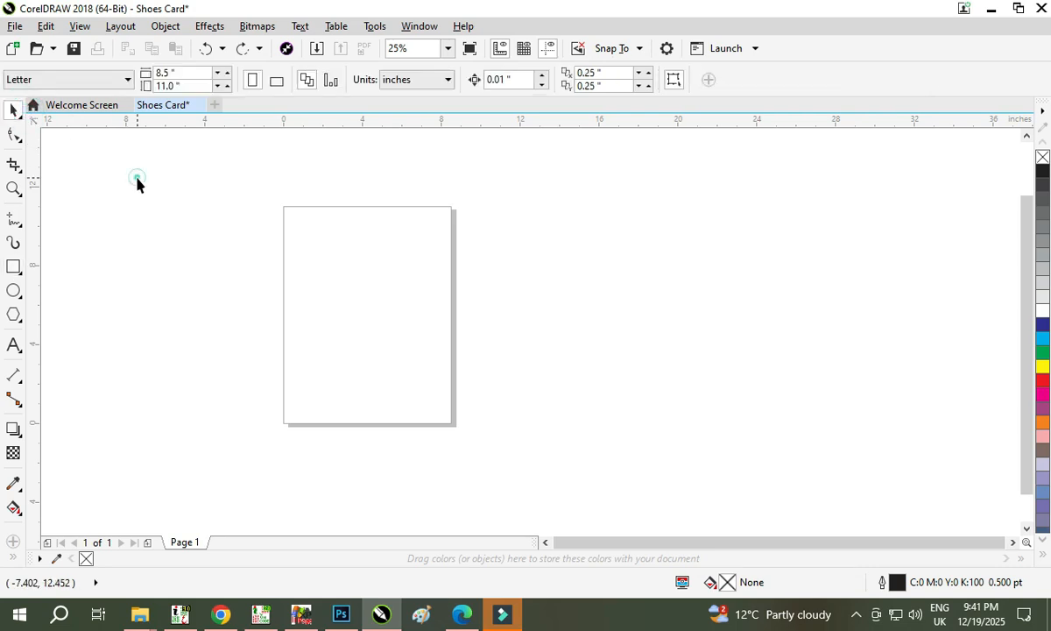
Set a custom page size 2 inches wide and 3 inches high.
{"action": "left_click", "coordinate": [177, 73]}
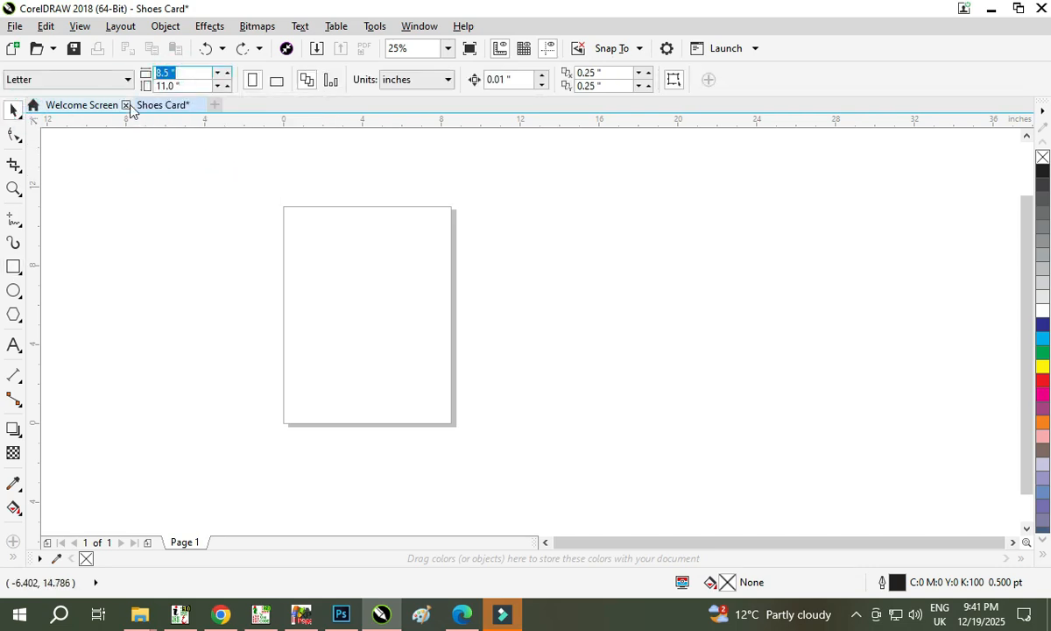
{"action": "type", "text": "2"}
{"action": "key", "text": "Tab"}
{"action": "type", "text": "3"}
{"action": "key", "text": "Return"}
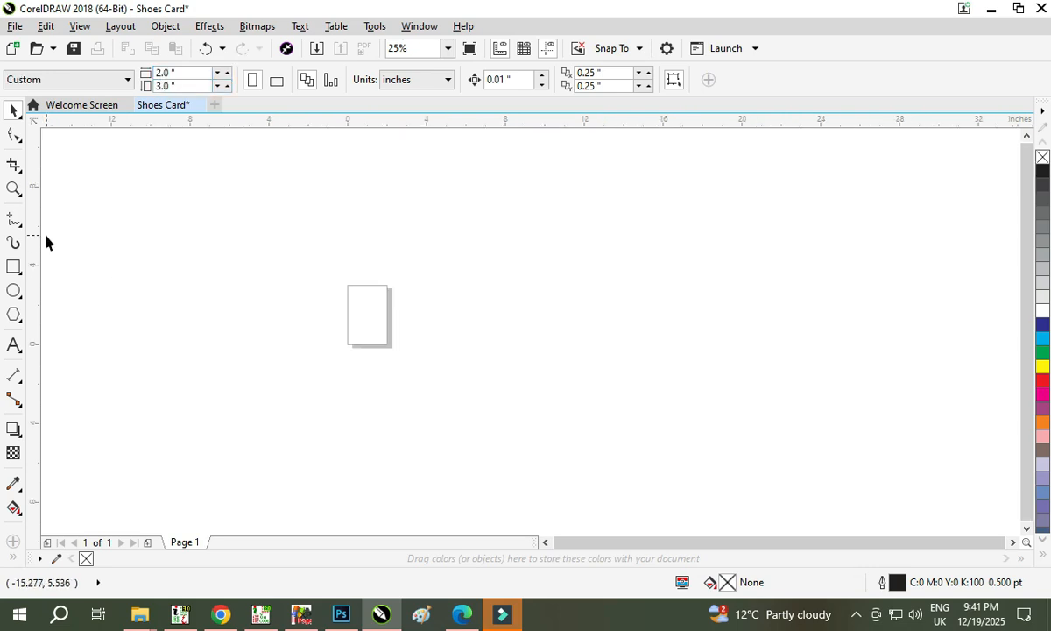
Add a rectangle that exactly matches the 2 by 3 inch page and deselect it.
{"action": "scroll", "coordinate": [324, 320], "scroll_direction": "up", "scroll_amount": 1}
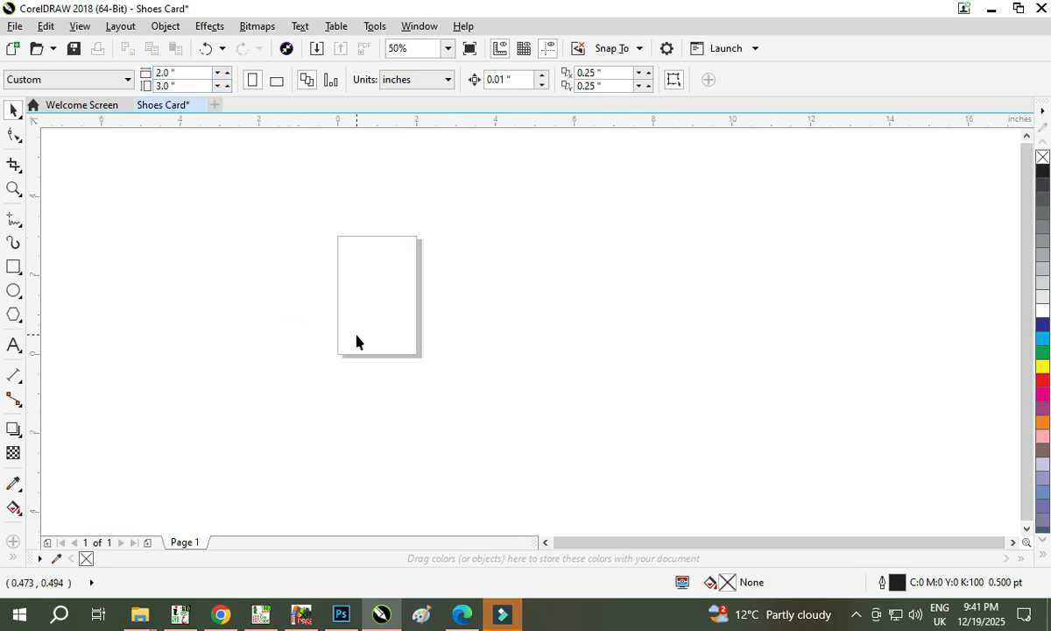
{"action": "double_click", "coordinate": [12, 266]}
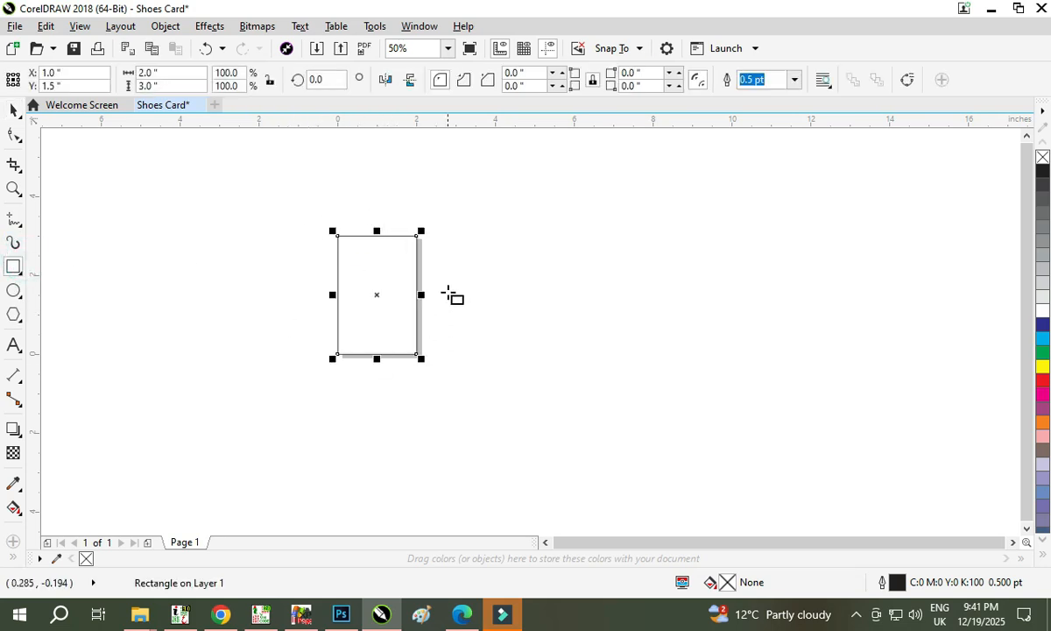
{"action": "key", "text": "F4"}
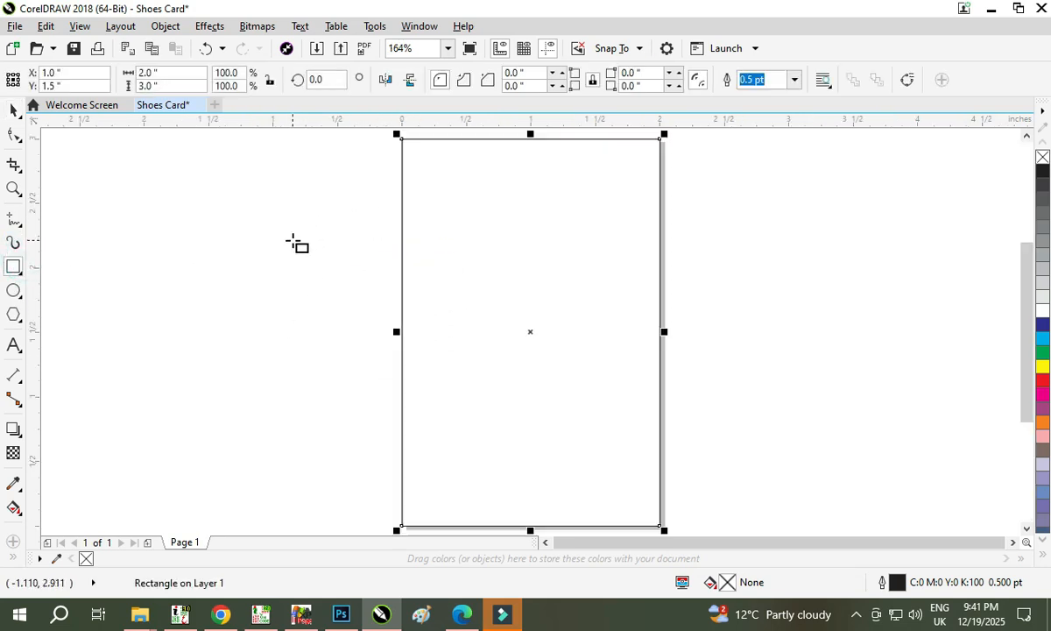
{"action": "key", "text": "space"}
{"action": "left_click", "coordinate": [270, 274]}
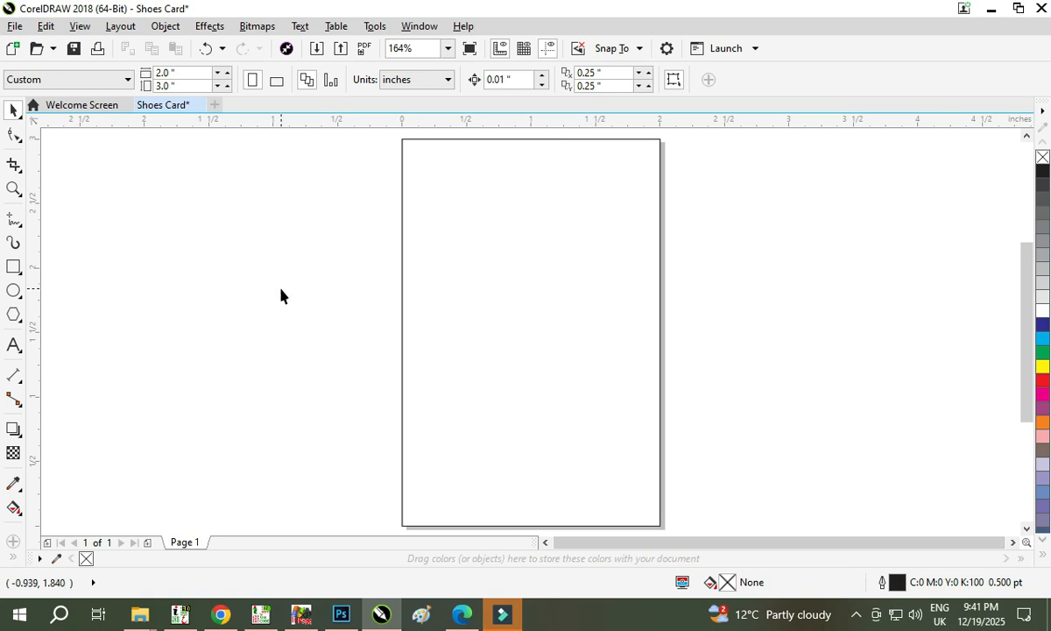
Zoom in and out on different parts of the 2 by 3 inch page to inspect its edges.
{"action": "scroll", "coordinate": [281, 295], "scroll_direction": "down", "scroll_amount": 2}
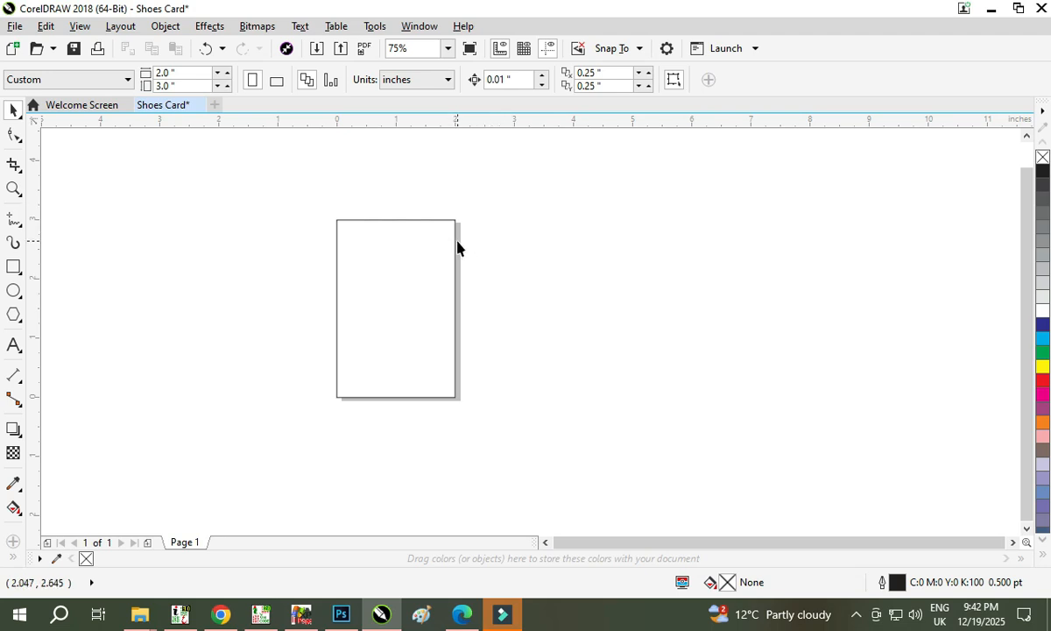
{"action": "scroll", "coordinate": [440, 252], "scroll_direction": "up", "scroll_amount": 3}
{"action": "scroll", "coordinate": [440, 252], "scroll_direction": "down", "scroll_amount": 5}
{"action": "scroll", "coordinate": [408, 293], "scroll_direction": "up", "scroll_amount": 6}
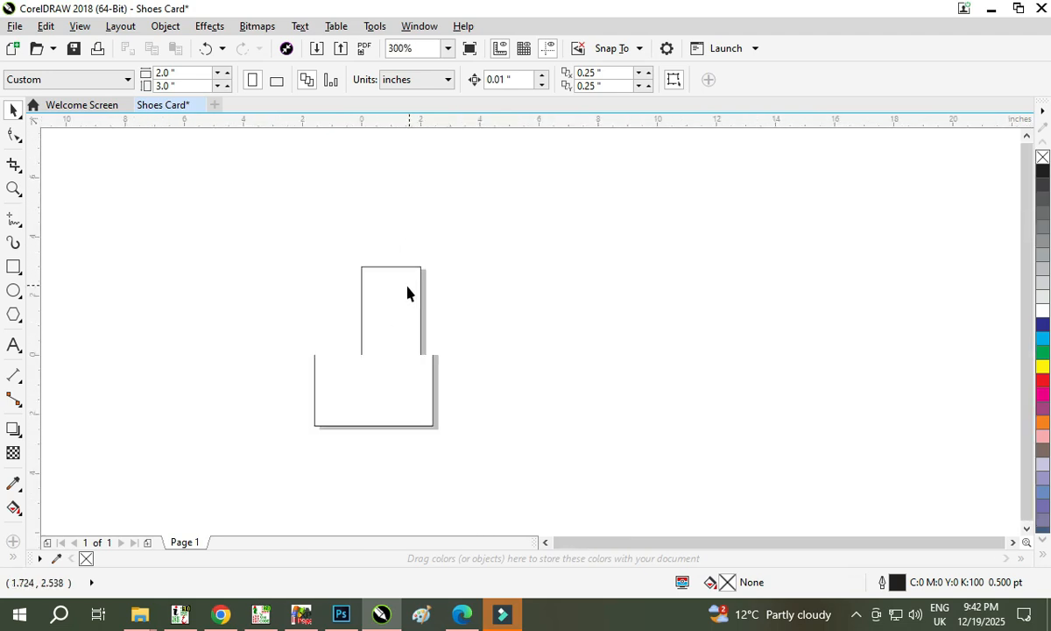
{"action": "scroll", "coordinate": [404, 293], "scroll_direction": "down", "scroll_amount": 5}
{"action": "scroll", "coordinate": [380, 307], "scroll_direction": "up", "scroll_amount": 4}
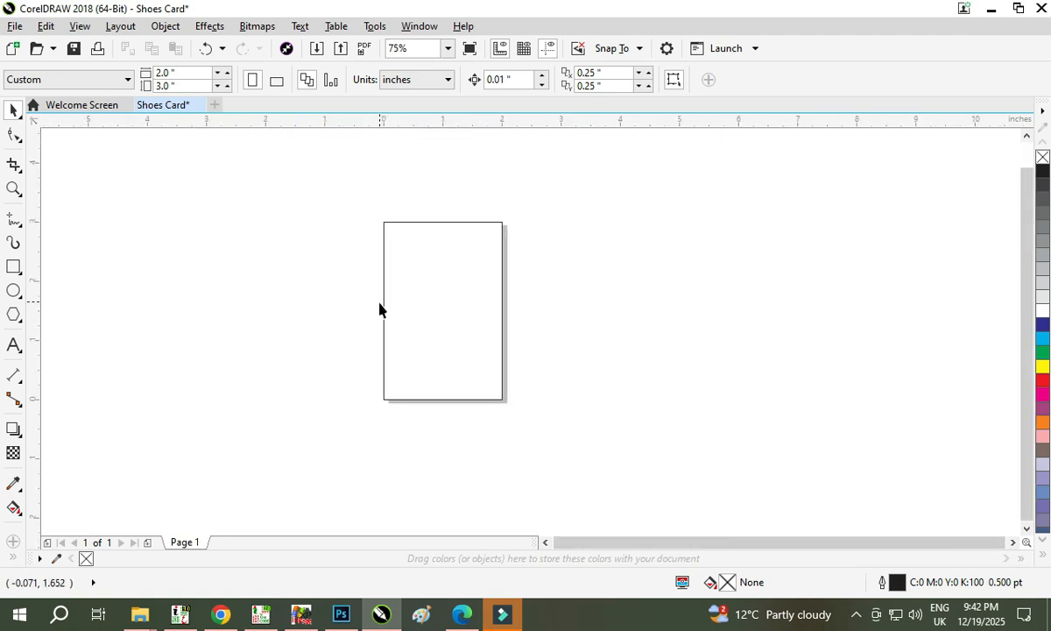
{"action": "scroll", "coordinate": [500, 219], "scroll_direction": "up", "scroll_amount": 3}
{"action": "scroll", "coordinate": [514, 211], "scroll_direction": "down", "scroll_amount": 4}
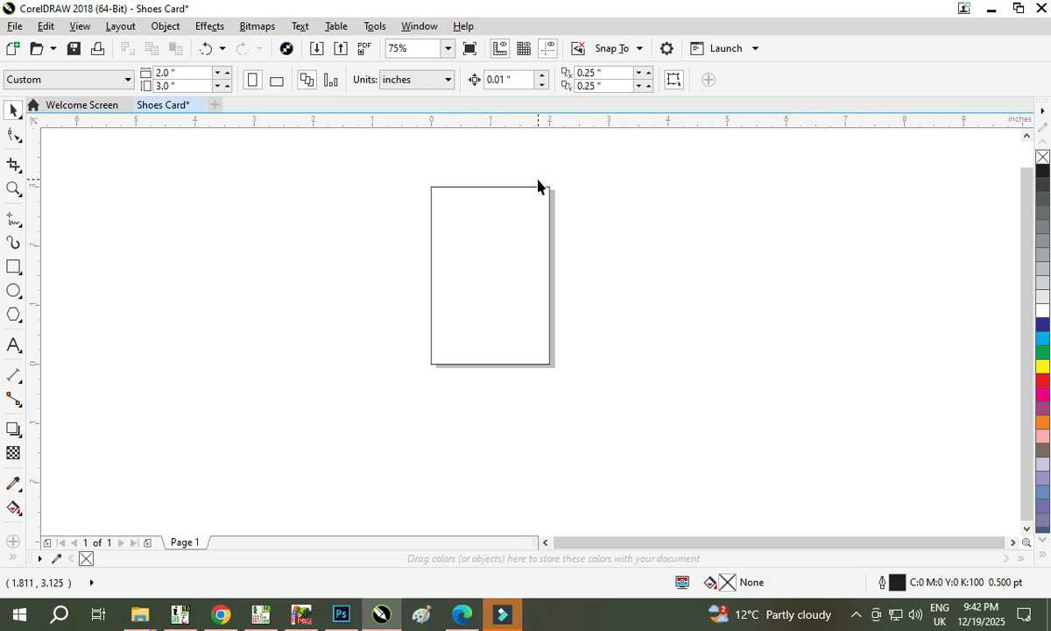
{"action": "scroll", "coordinate": [530, 187], "scroll_direction": "up", "scroll_amount": 2}
{"action": "scroll", "coordinate": [527, 190], "scroll_direction": "up", "scroll_amount": 2}
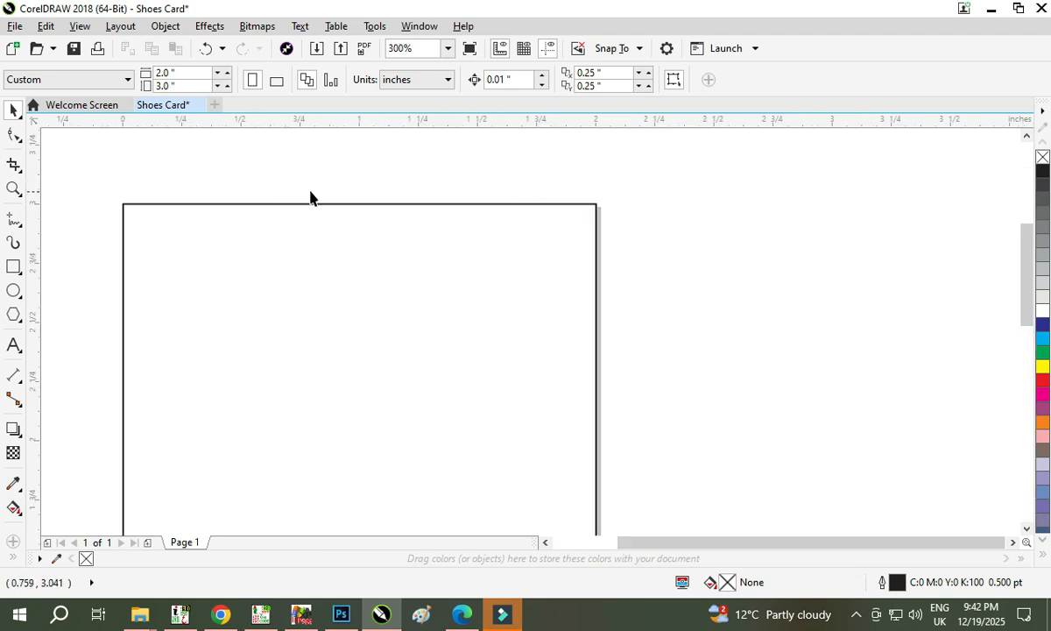
{"action": "scroll", "coordinate": [349, 172], "scroll_direction": "down", "scroll_amount": 4}
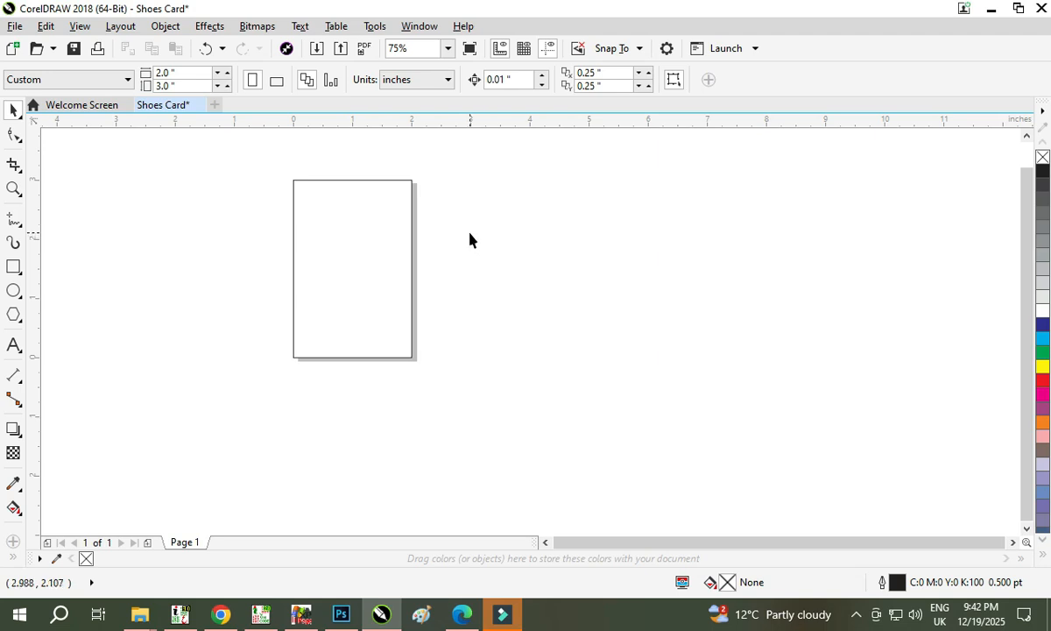
Fit the whole page in the view, zoom out to a small page, and fit it again.
{"action": "key", "text": "shift+F4"}
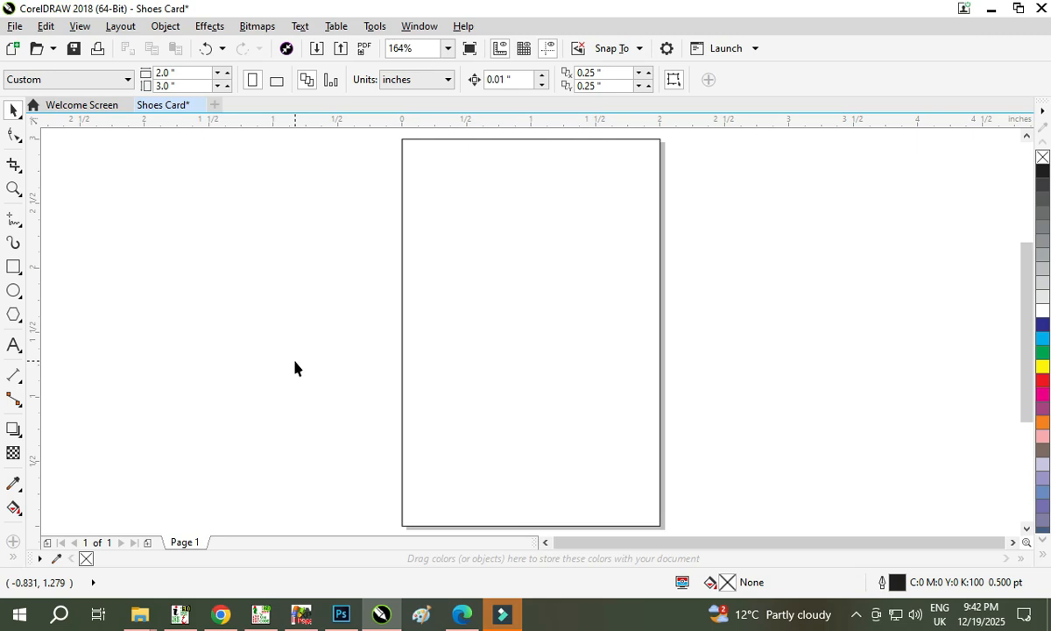
{"action": "scroll", "coordinate": [295, 367], "scroll_direction": "down", "scroll_amount": 4}
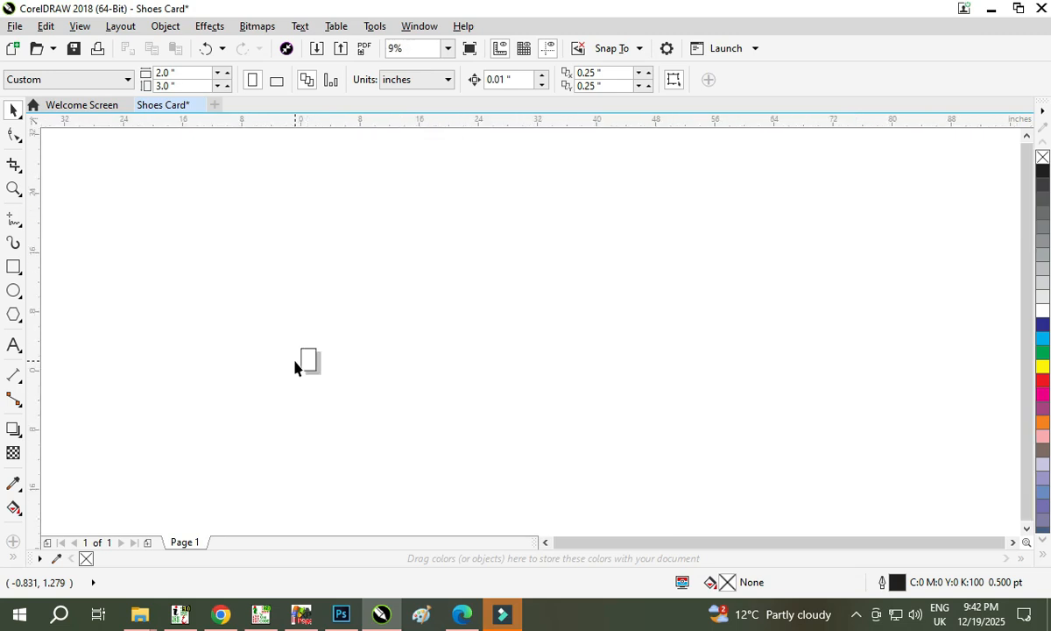
{"action": "key", "text": "shift+F4"}
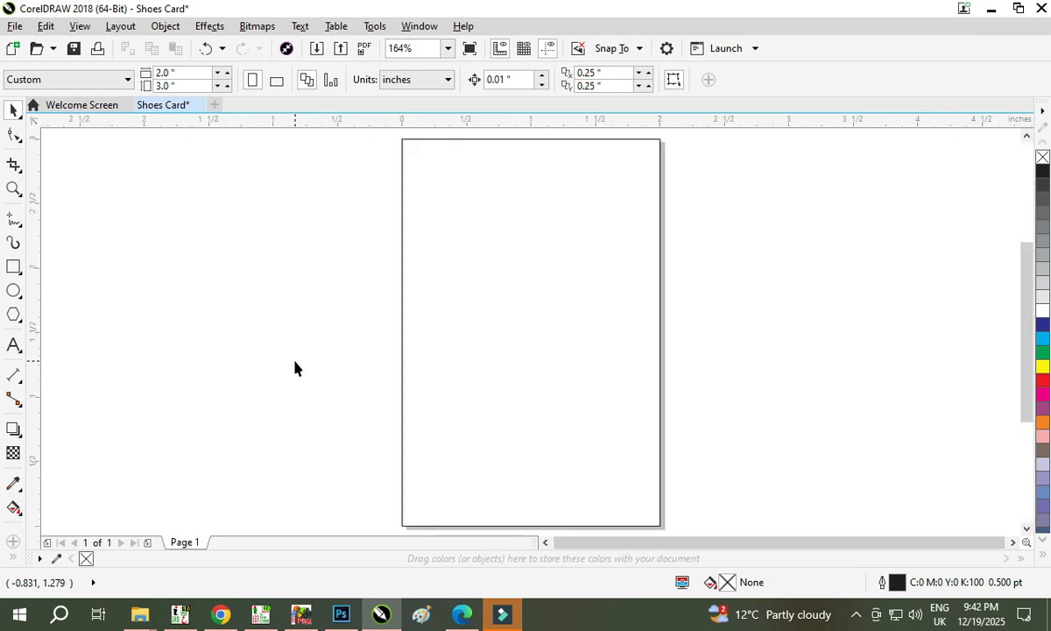
Magnify the upper band of the page with the Zoom tool, then zoom back out.
{"action": "key", "text": "z"}
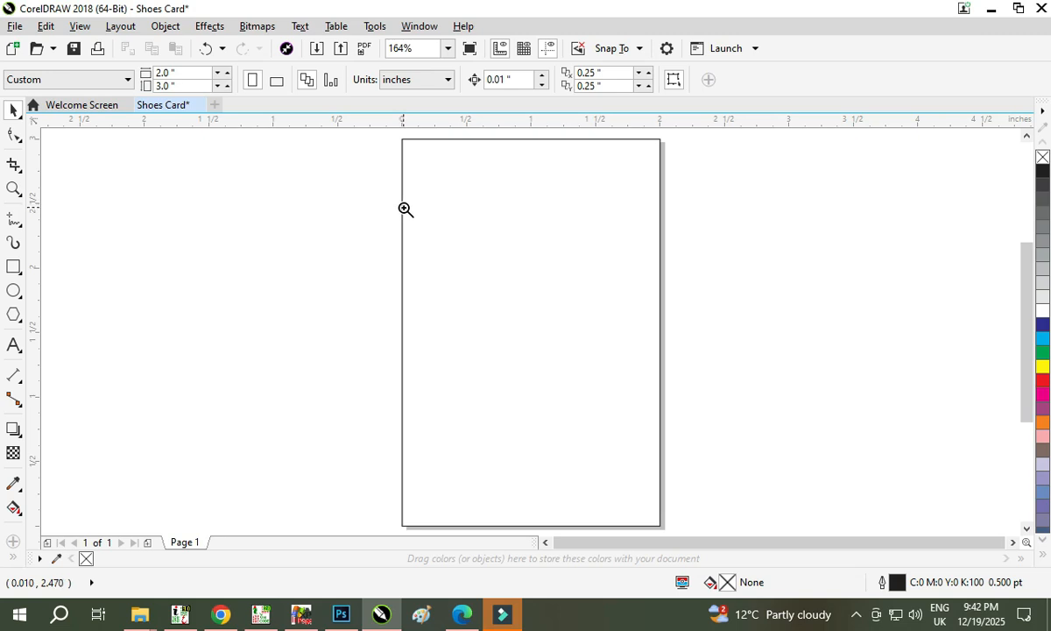
{"action": "left_click_drag", "start_coordinate": [409, 222], "coordinate": [657, 145]}
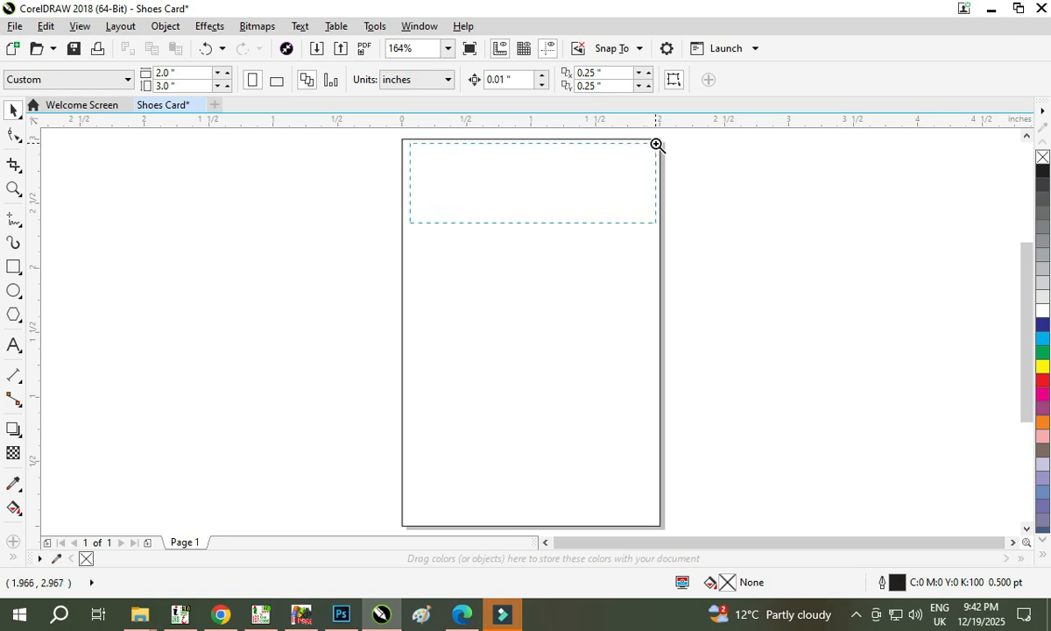
{"action": "left_click_drag", "start_coordinate": [657, 146], "coordinate": [655, 147]}
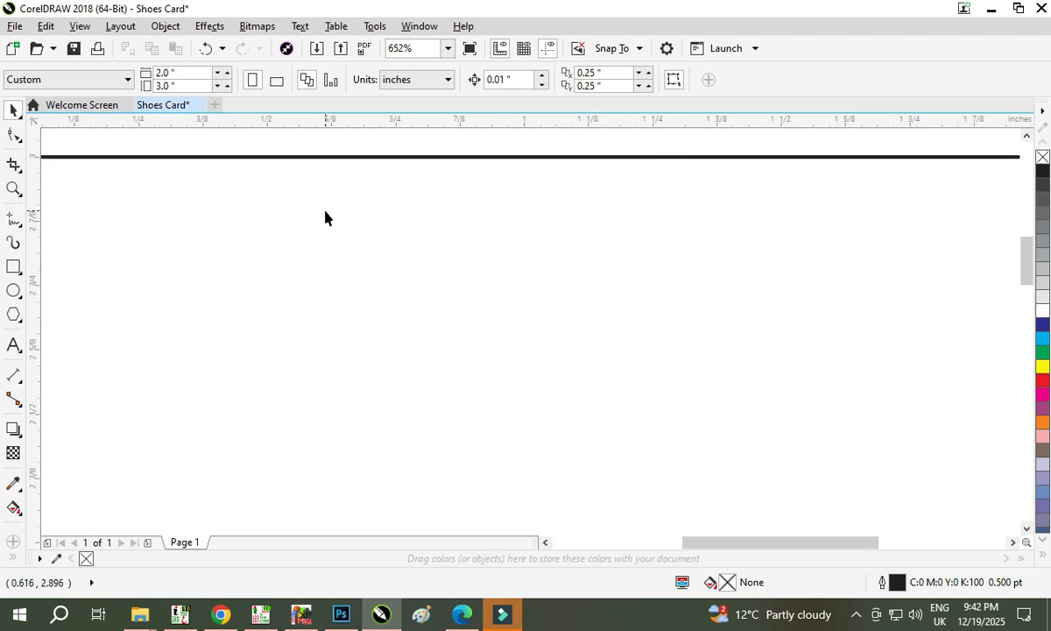
{"action": "key", "text": "F3"}
Bring the 2x2 China image from the Windows desktop into the Shoes Card document.
{"action": "key", "text": "super+d"}
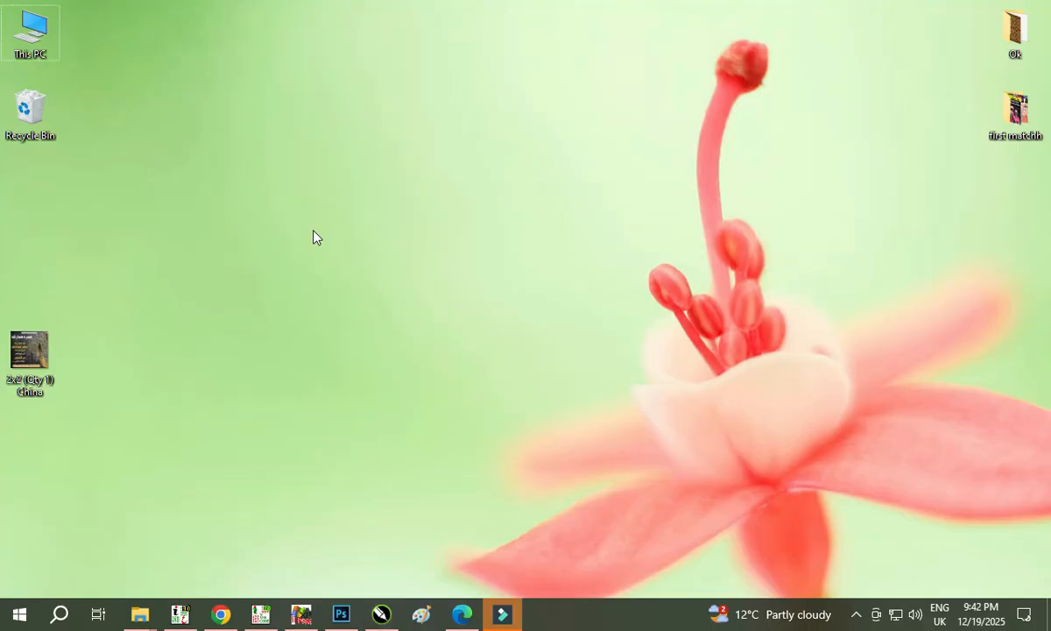
{"action": "left_click", "coordinate": [25, 361]}
{"action": "left_click_drag", "start_coordinate": [77, 341], "coordinate": [263, 210]}
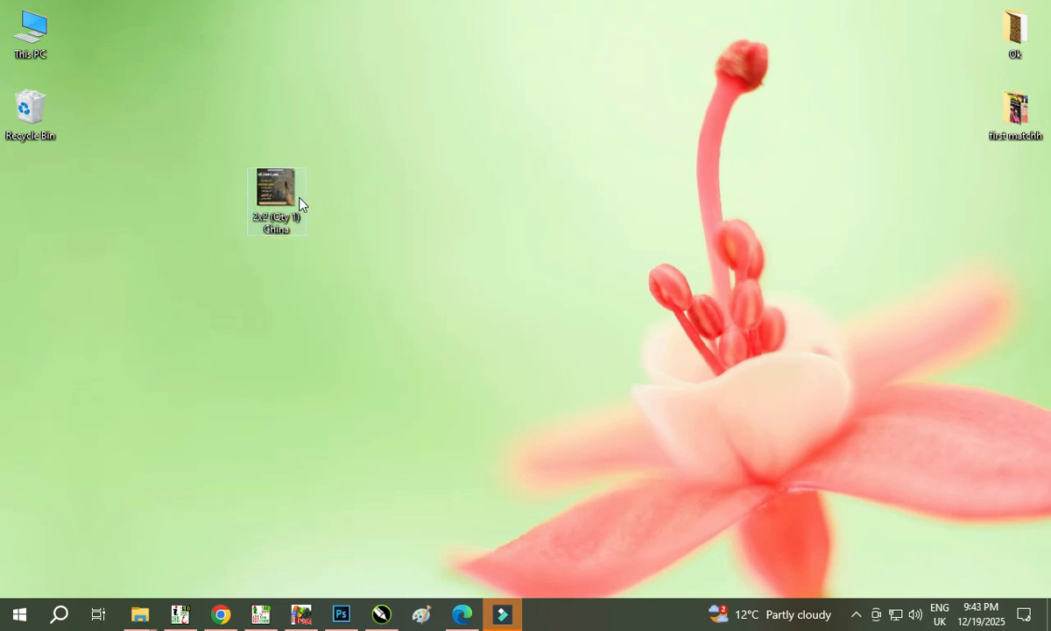
{"action": "left_click_drag", "start_coordinate": [272, 188], "coordinate": [832, 408]}
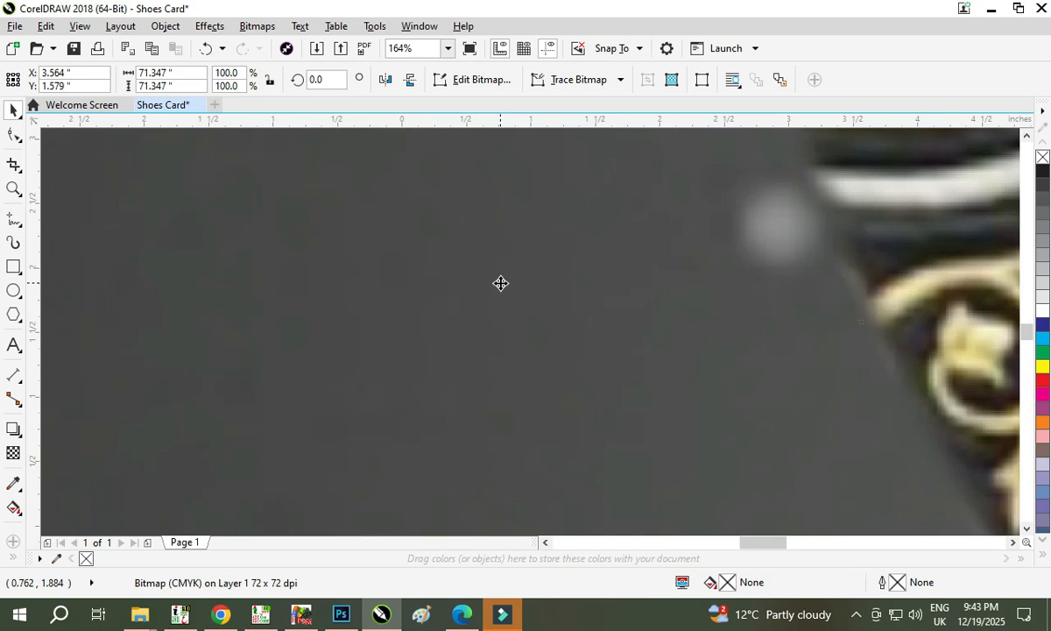
Scale the imported image down to about 4.56 inches square and place it to the right of the page.
{"action": "scroll", "coordinate": [490, 288], "scroll_direction": "down", "scroll_amount": 10}
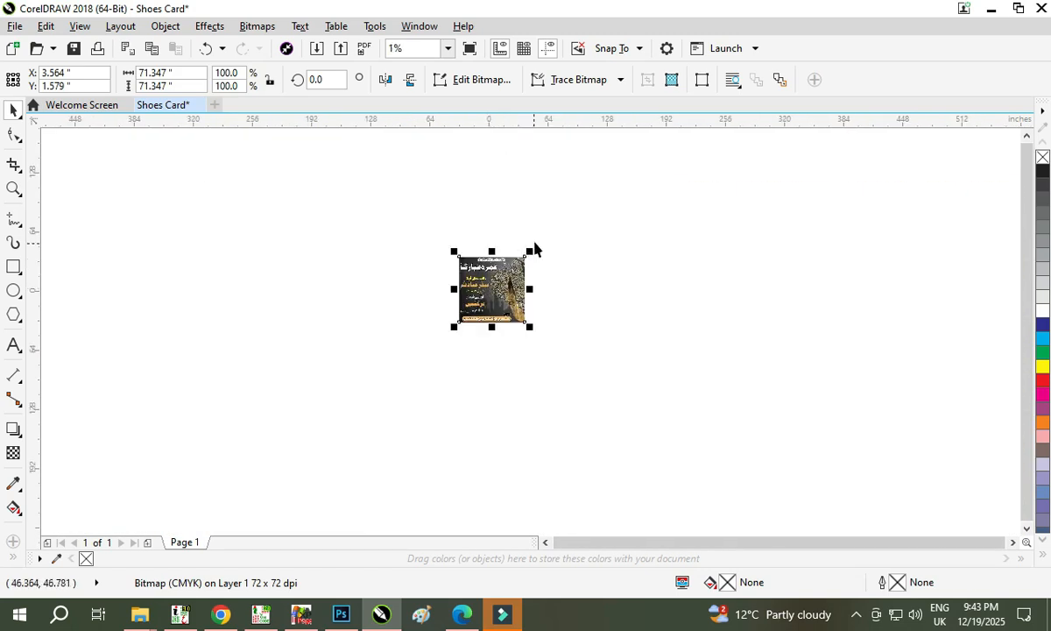
{"action": "left_click_drag", "start_coordinate": [530, 248], "coordinate": [506, 259]}
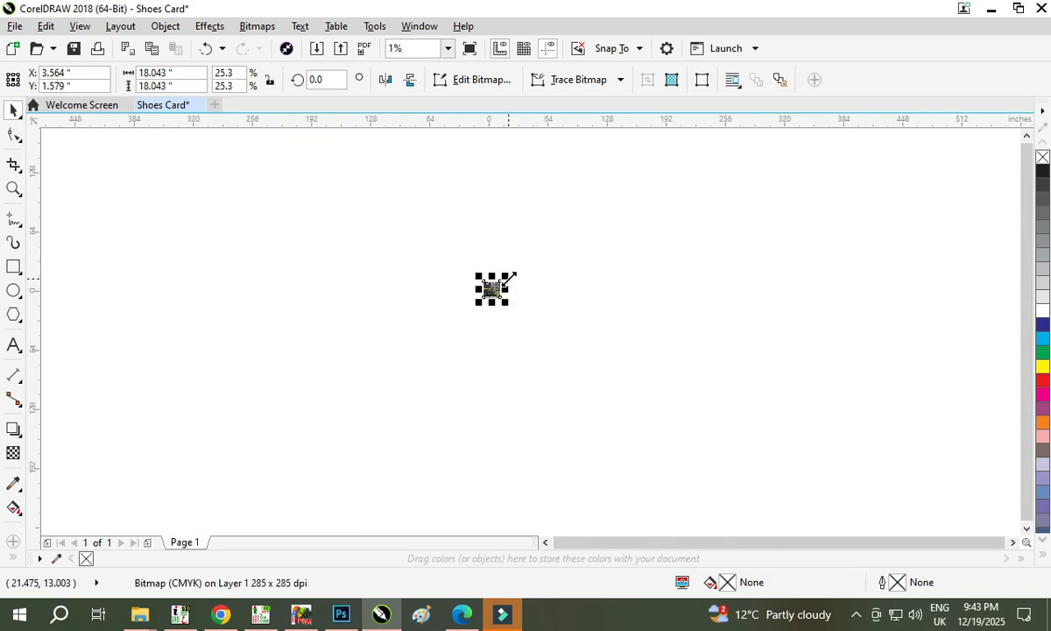
{"action": "key", "text": "shift+F2"}
{"action": "key", "text": "ctrl+r"}
{"action": "left_click_drag", "start_coordinate": [534, 328], "coordinate": [628, 311]}
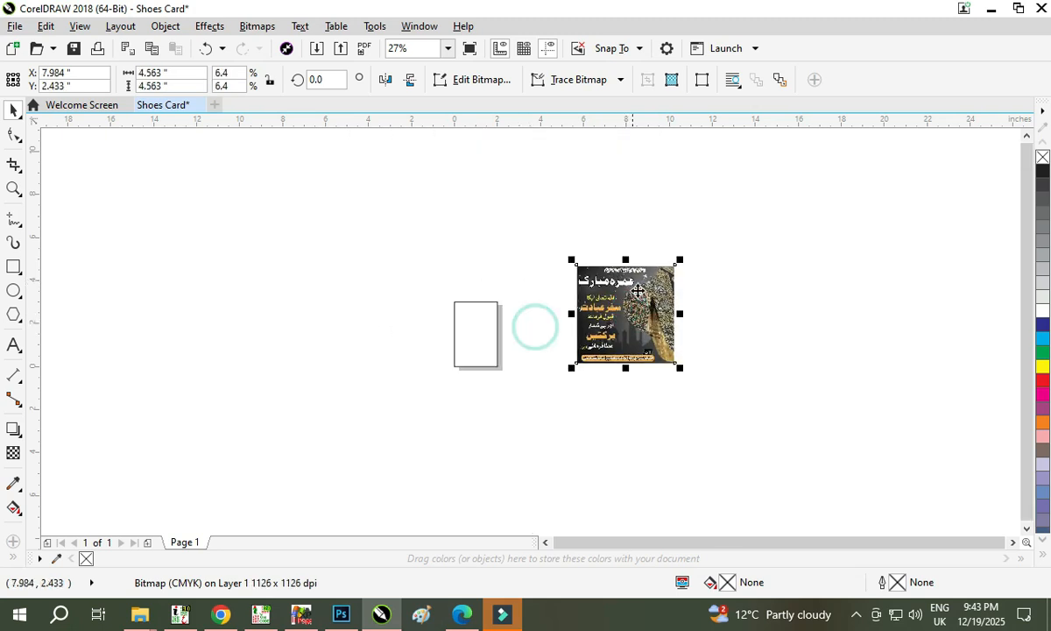
Fit all objects in the view and check the page rectangle and the image by selecting each.
{"action": "key", "text": "F4"}
{"action": "left_click", "coordinate": [483, 371]}
{"action": "scroll", "coordinate": [506, 325], "scroll_direction": "down", "scroll_amount": 3}
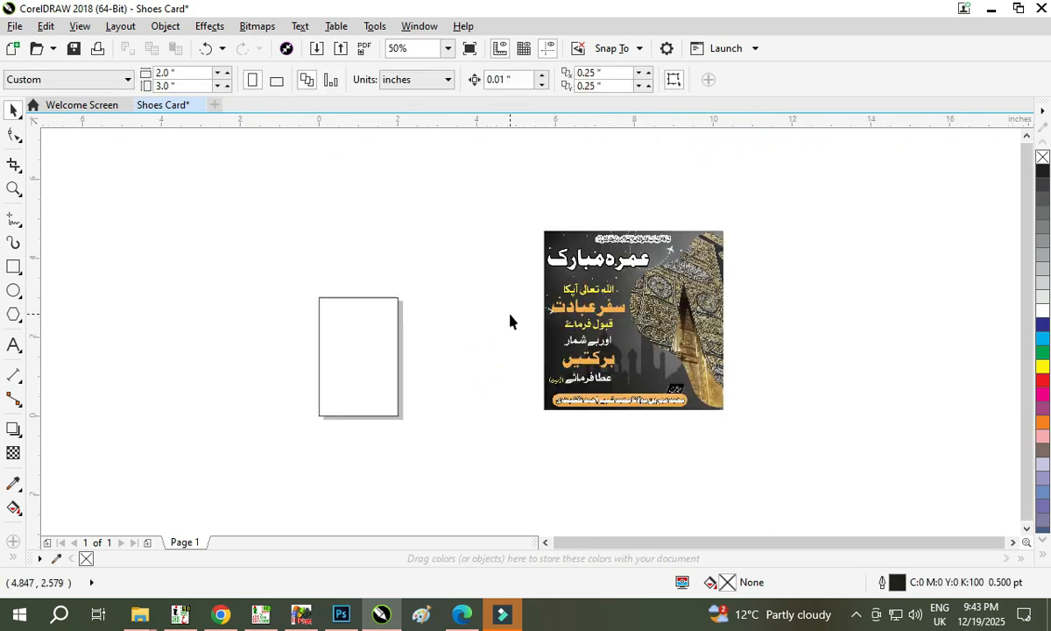
{"action": "scroll", "coordinate": [468, 329], "scroll_direction": "up", "scroll_amount": 1}
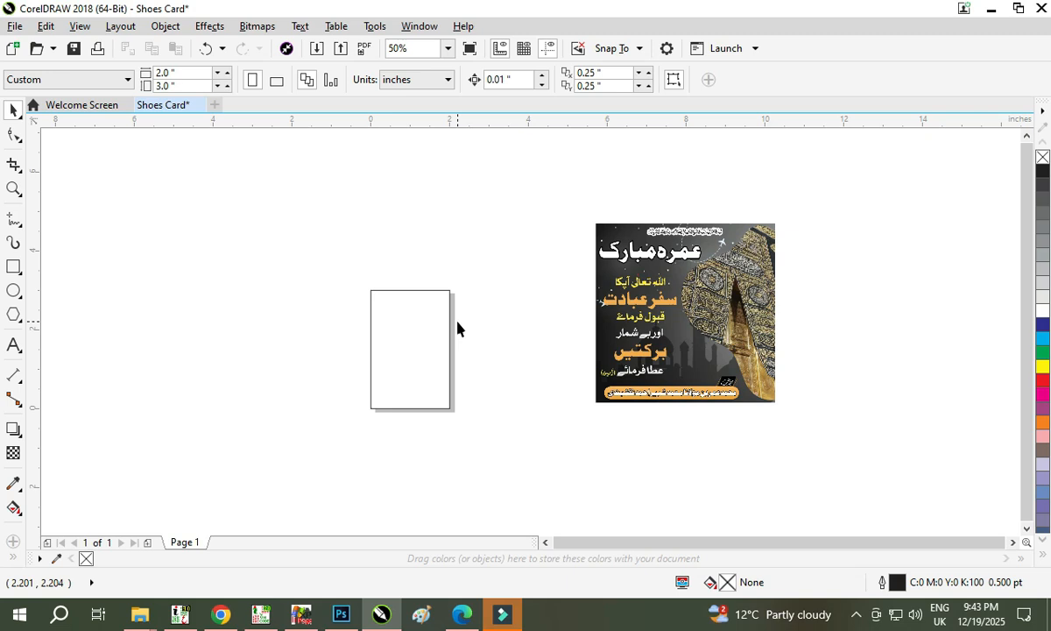
{"action": "left_click", "coordinate": [425, 339]}
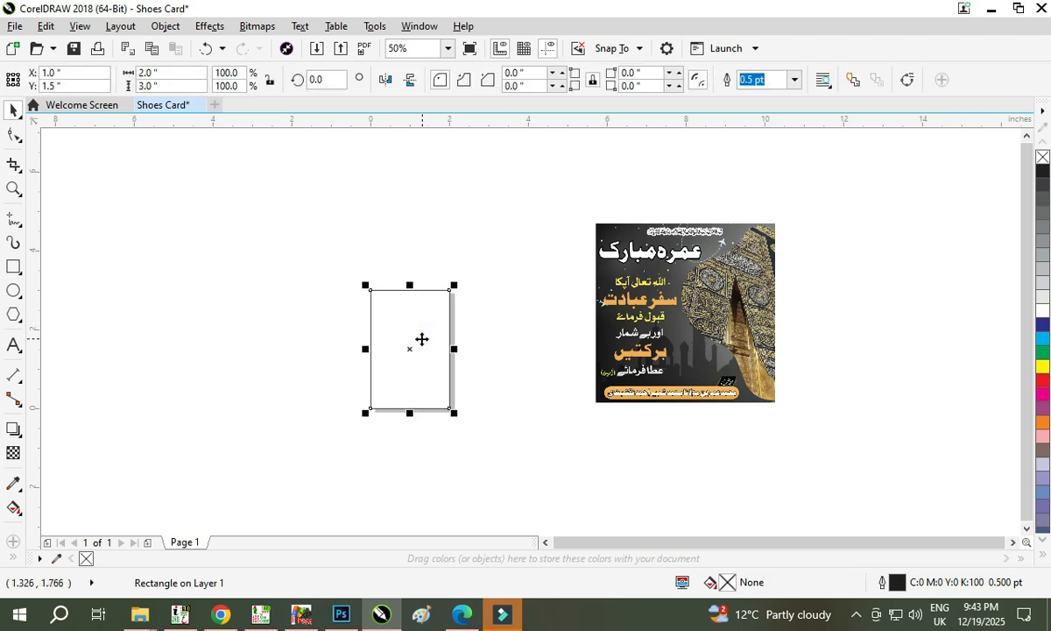
{"action": "left_click", "coordinate": [641, 237]}
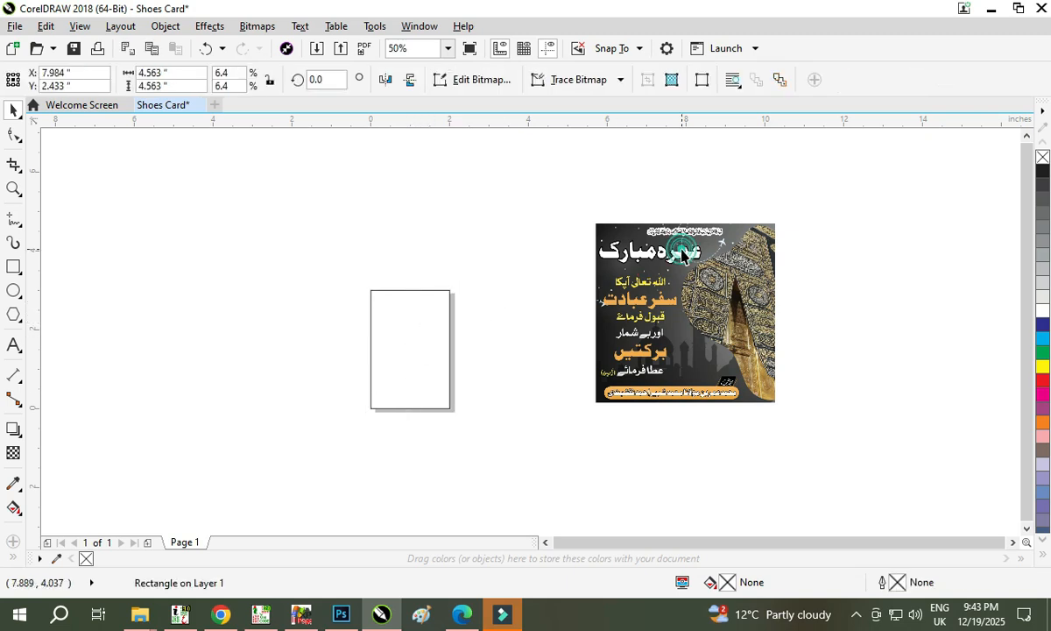
{"action": "left_click", "coordinate": [521, 255]}
{"action": "key", "text": "F4"}
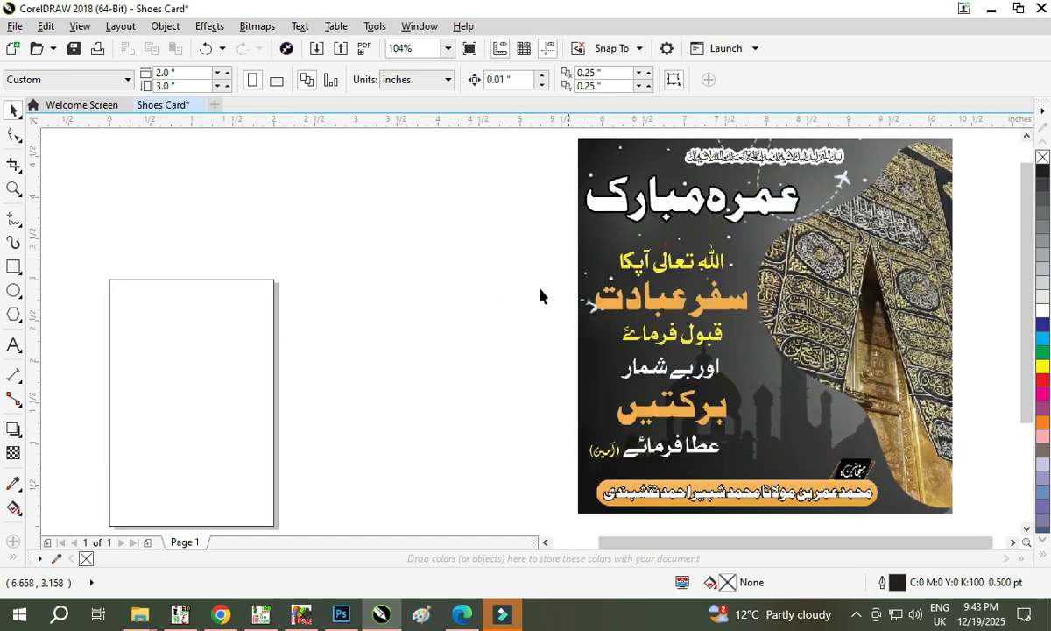
Place three copies of the image around the page: at the far upper left, the lower left and the far right.
{"action": "scroll", "coordinate": [525, 298], "scroll_direction": "down", "scroll_amount": 1}
{"action": "scroll", "coordinate": [505, 277], "scroll_direction": "down", "scroll_amount": 1}
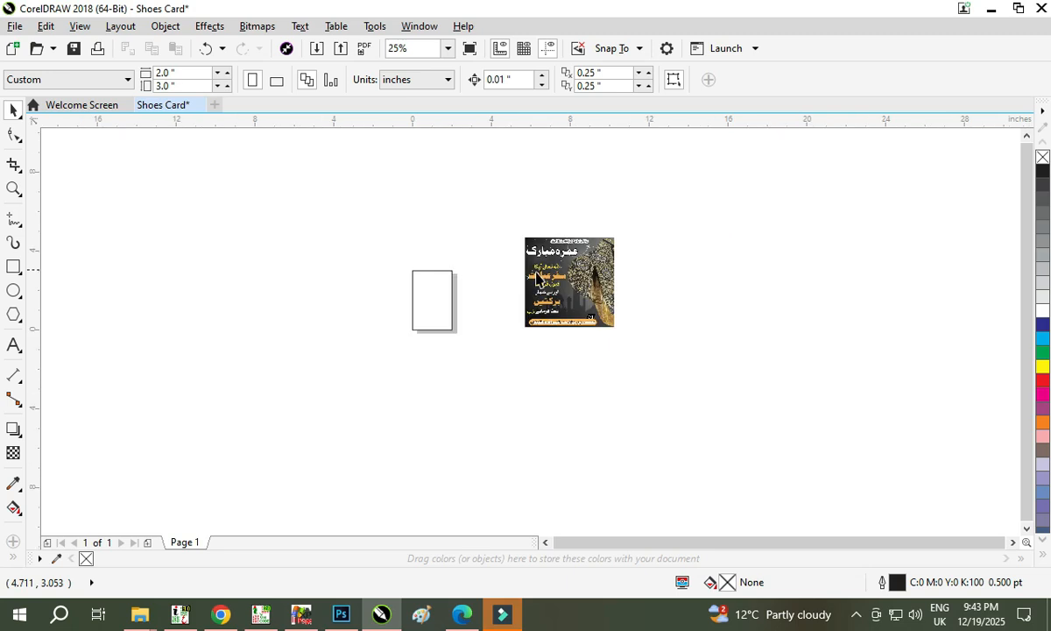
{"action": "left_click_drag", "start_coordinate": [565, 289], "coordinate": [940, 341]}
{"action": "key", "text": "space"}
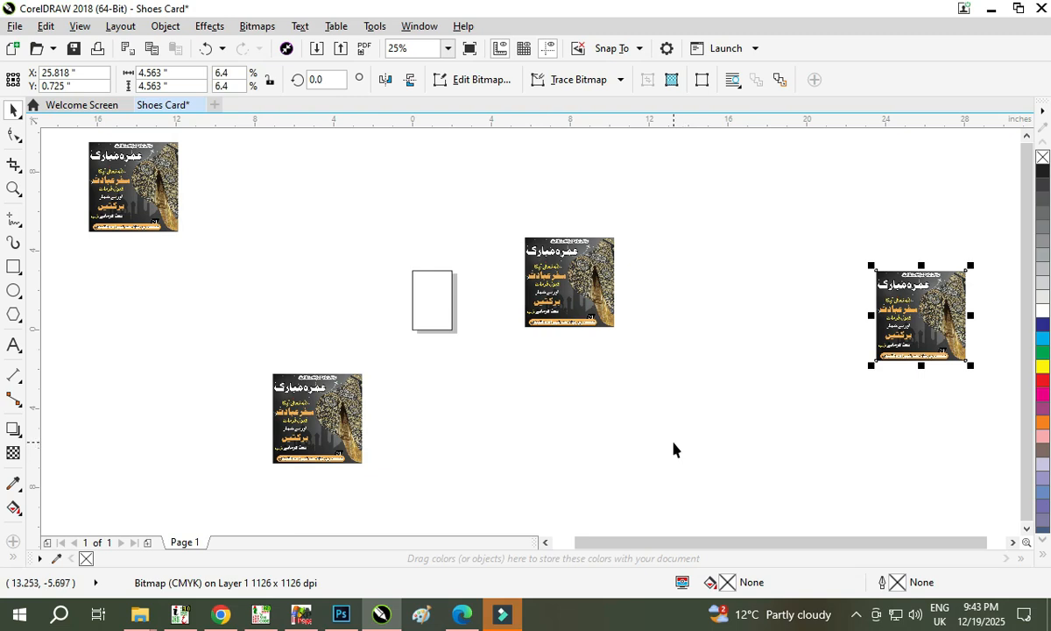
{"action": "scroll", "coordinate": [674, 449], "scroll_direction": "up", "scroll_amount": 1}
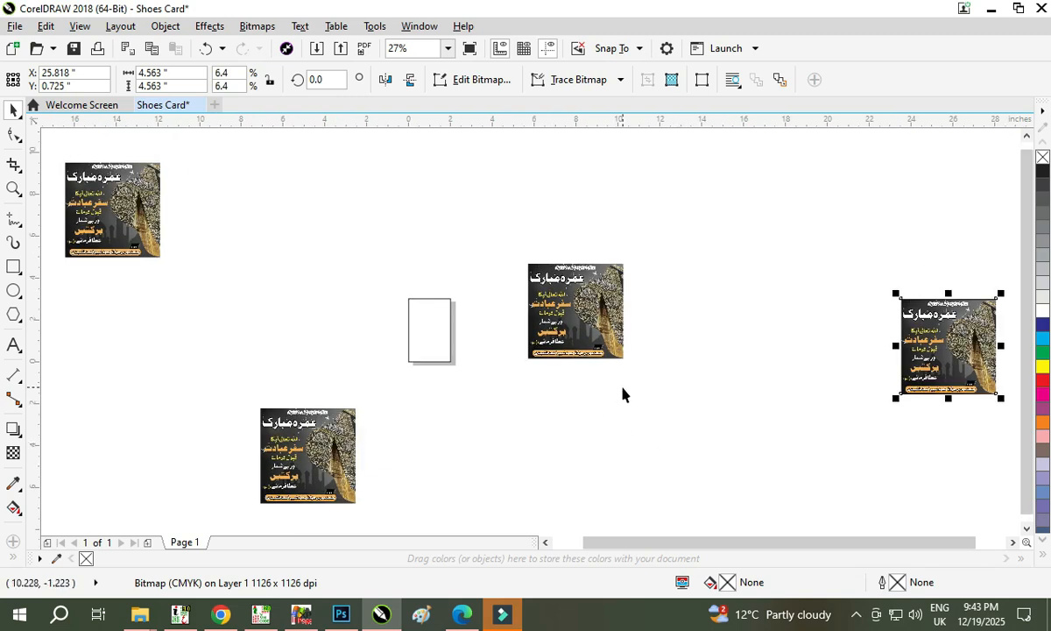
Magnify the page with the Zoom tool, then fit all objects in the view and clear the selection.
{"action": "key", "text": "z"}
{"action": "left_click_drag", "start_coordinate": [457, 277], "coordinate": [404, 380]}
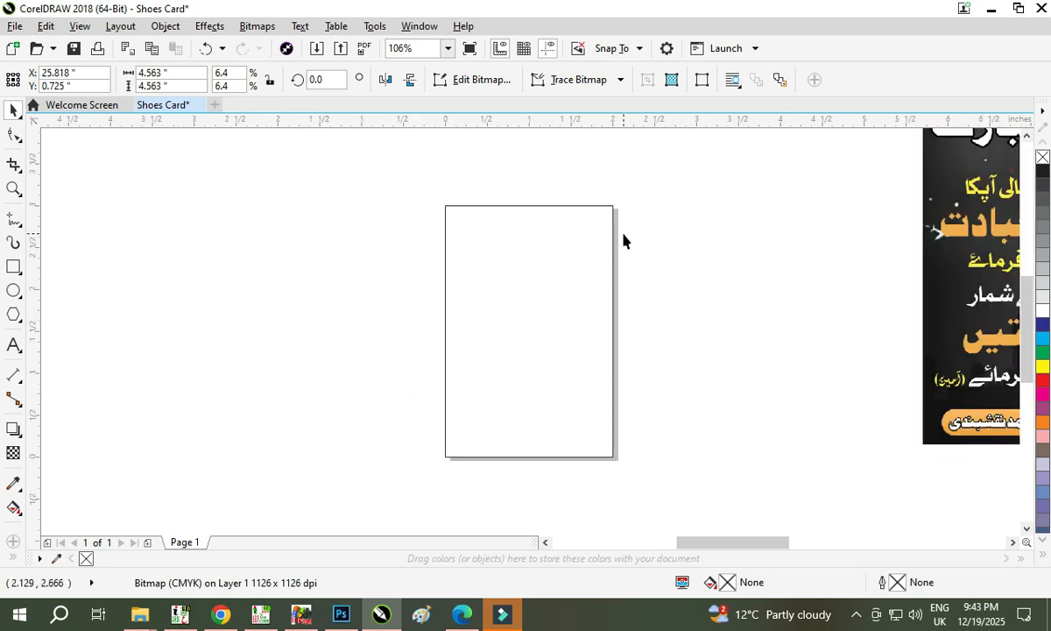
{"action": "key", "text": "z"}
{"action": "left_click_drag", "start_coordinate": [659, 177], "coordinate": [407, 470]}
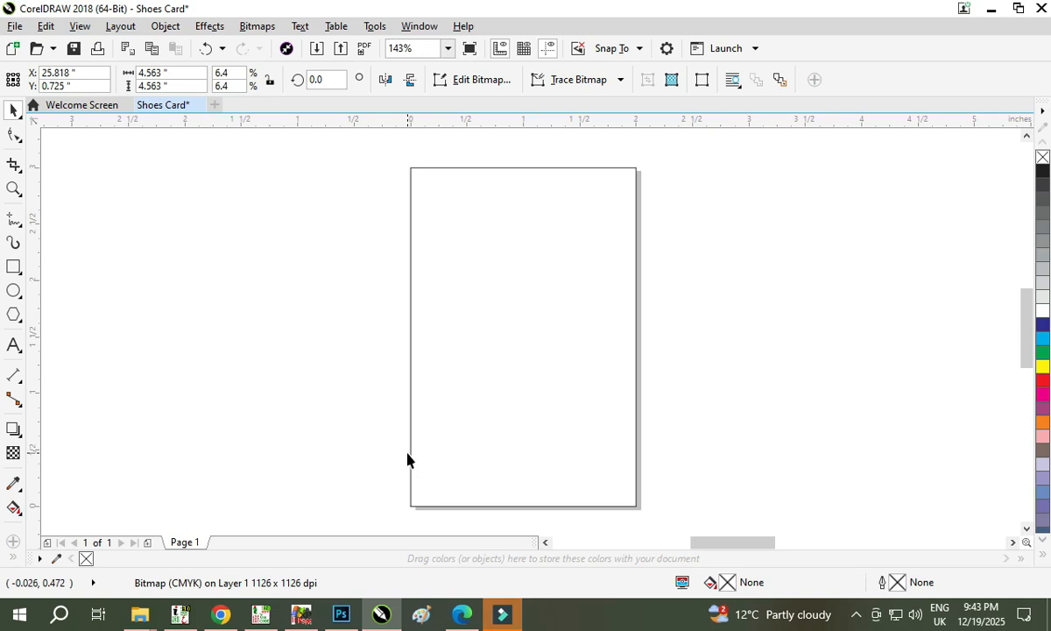
{"action": "key", "text": "F4"}
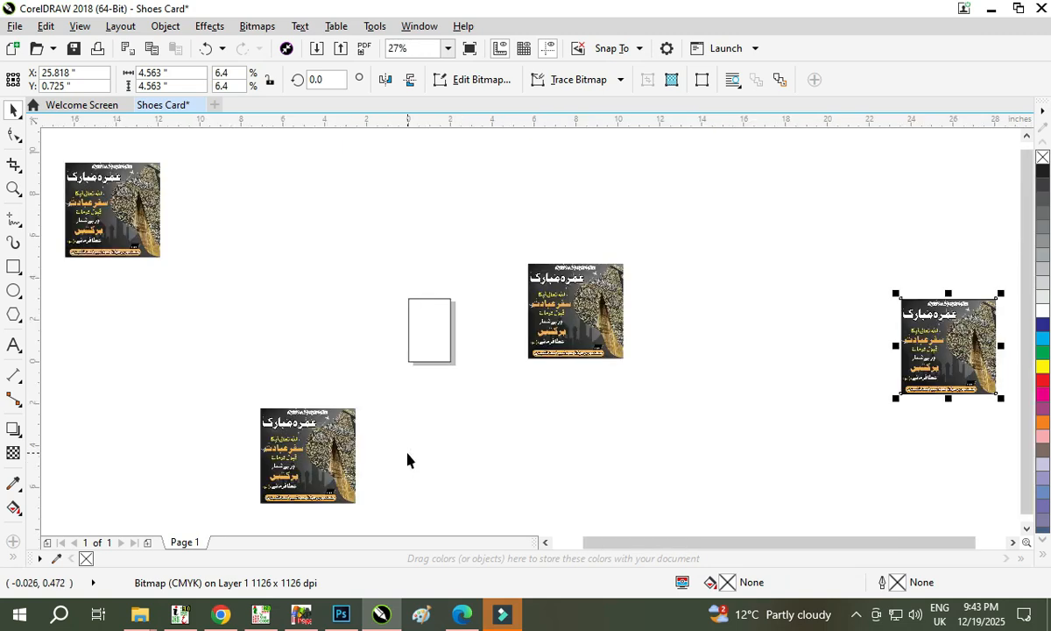
{"action": "left_click", "coordinate": [482, 462]}
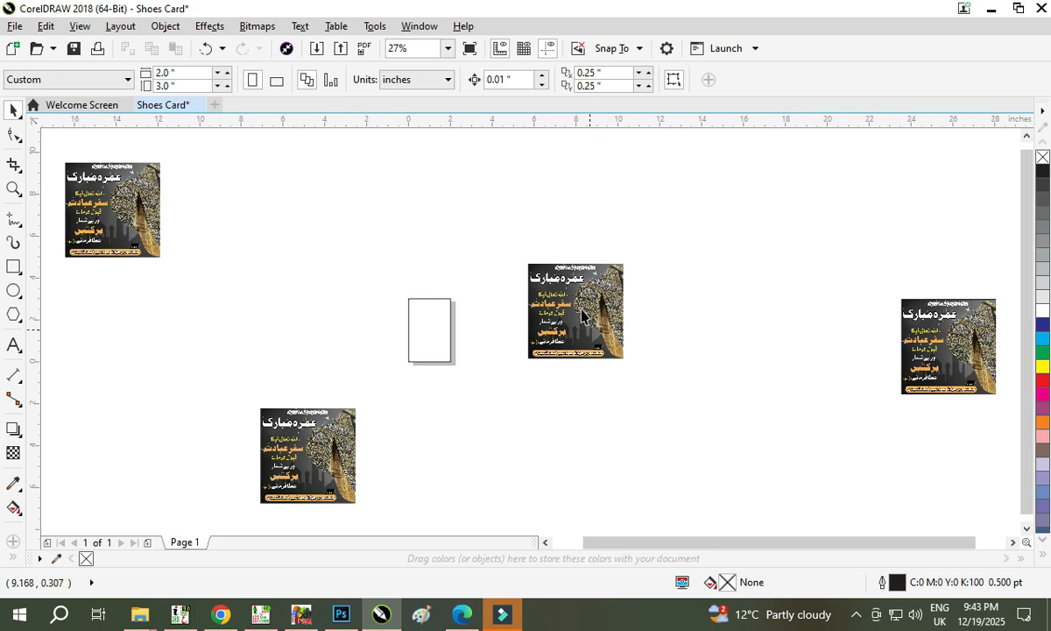
Delete all four images around the page, leaving only the page rectangle.
{"action": "left_click_drag", "start_coordinate": [479, 223], "coordinate": [1021, 462]}
{"action": "key", "text": "Delete"}
{"action": "left_click", "coordinate": [290, 442]}
{"action": "key", "text": "Delete"}
{"action": "left_click_drag", "start_coordinate": [226, 408], "coordinate": [10, 223]}
{"action": "key", "text": "Delete"}
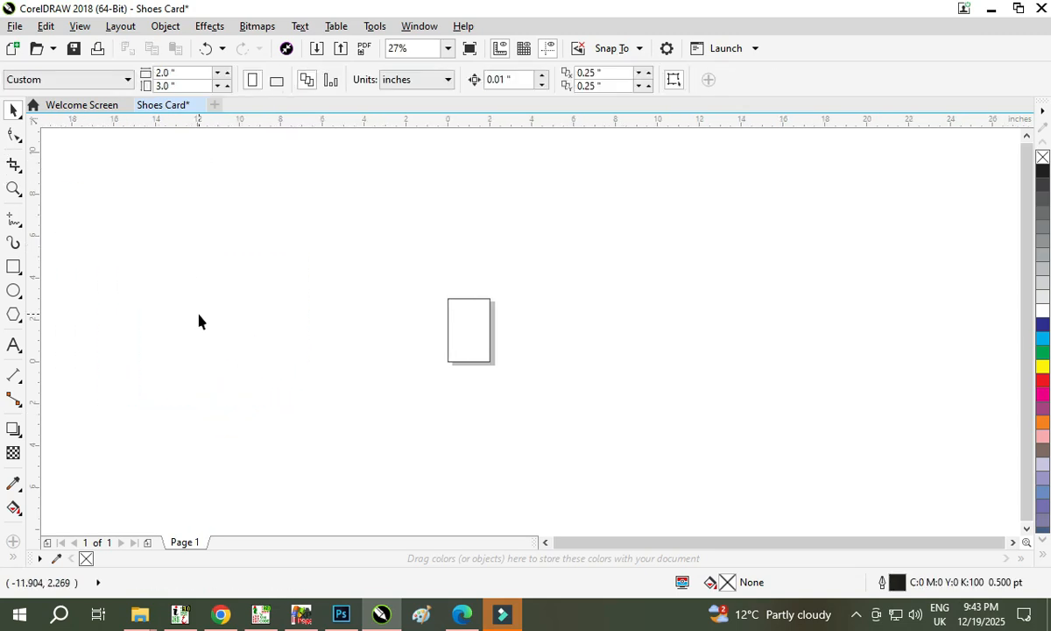
Undo the image deletions and fit all objects in the view.
{"action": "key", "text": "shift+F4"}
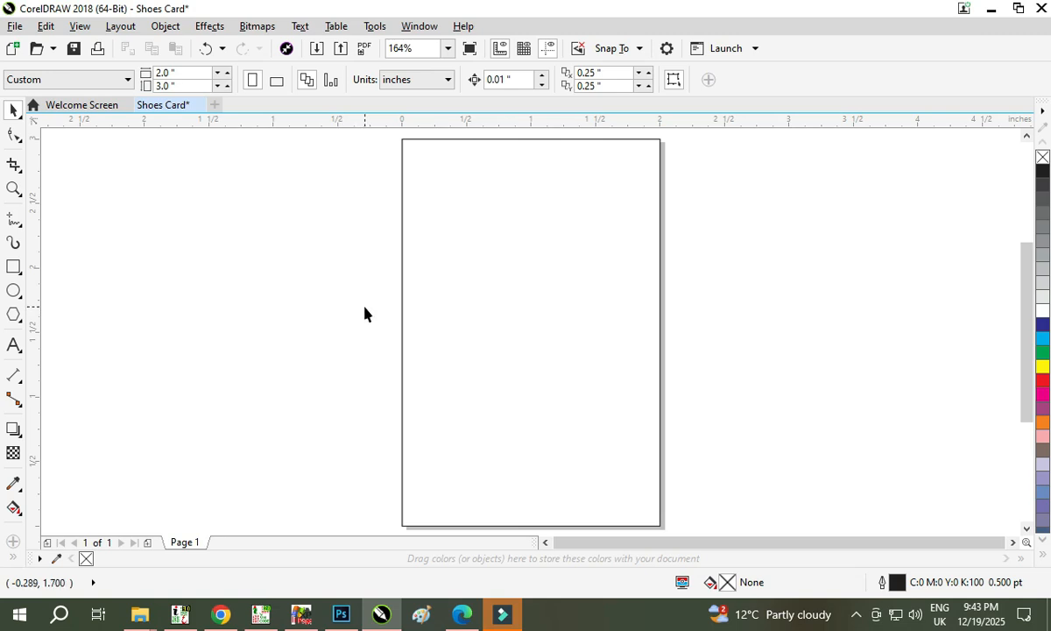
{"action": "scroll", "coordinate": [365, 313], "scroll_direction": "down", "scroll_amount": 2}
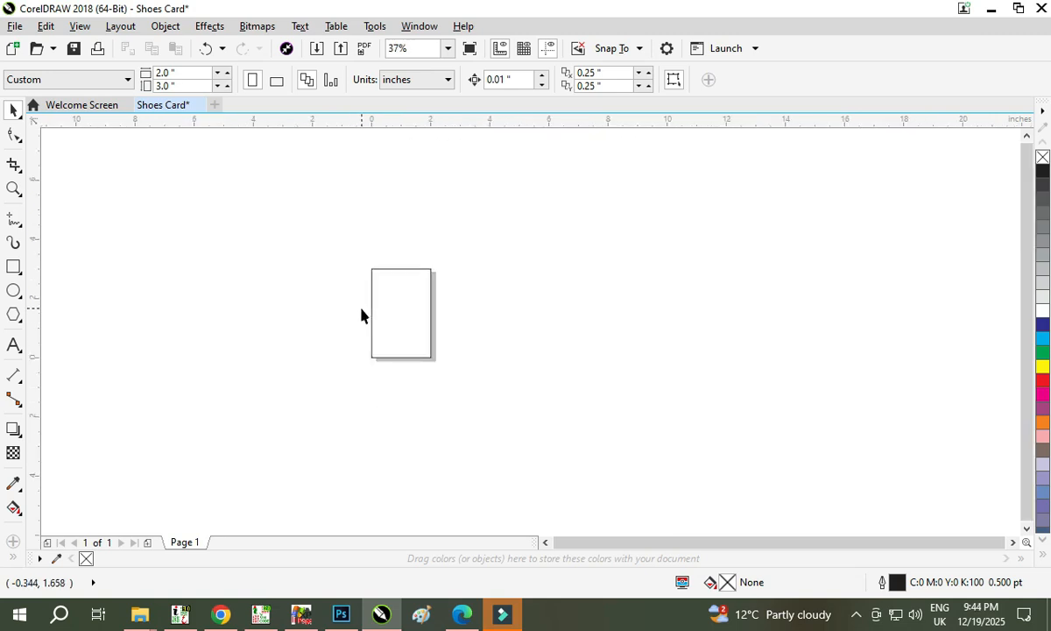
{"action": "key", "text": "ctrl+z"}
{"action": "key", "text": "ctrl+z"}
{"action": "key", "text": "ctrl+z"}
{"action": "key", "text": "F4"}
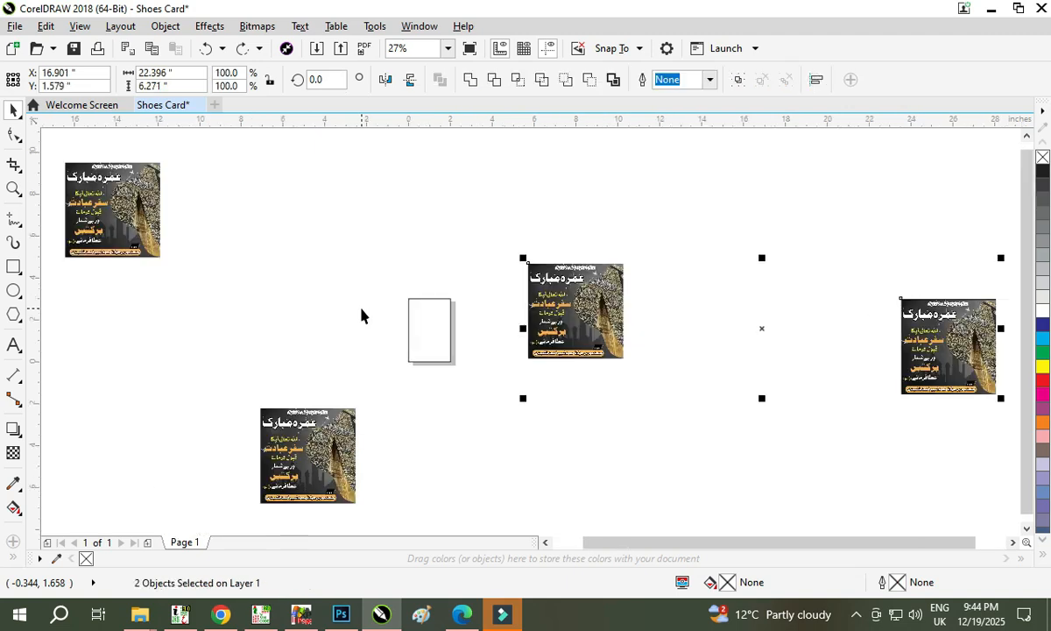
{"action": "key", "text": "ctrl+z"}
{"action": "key", "text": "ctrl+shift+z"}
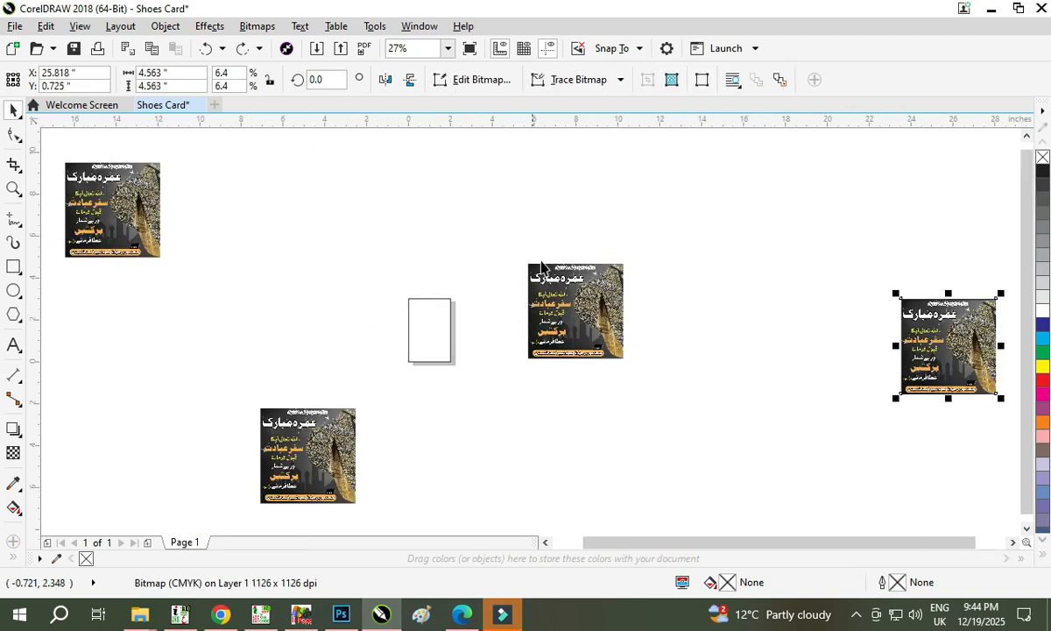
Examine the page rectangle and the four surrounding images at different zoom levels.
{"action": "scroll", "coordinate": [601, 247], "scroll_direction": "down", "scroll_amount": 1}
{"action": "scroll", "coordinate": [601, 254], "scroll_direction": "down", "scroll_amount": 2}
{"action": "scroll", "coordinate": [726, 248], "scroll_direction": "up", "scroll_amount": 2}
{"action": "left_click", "coordinate": [725, 234]}
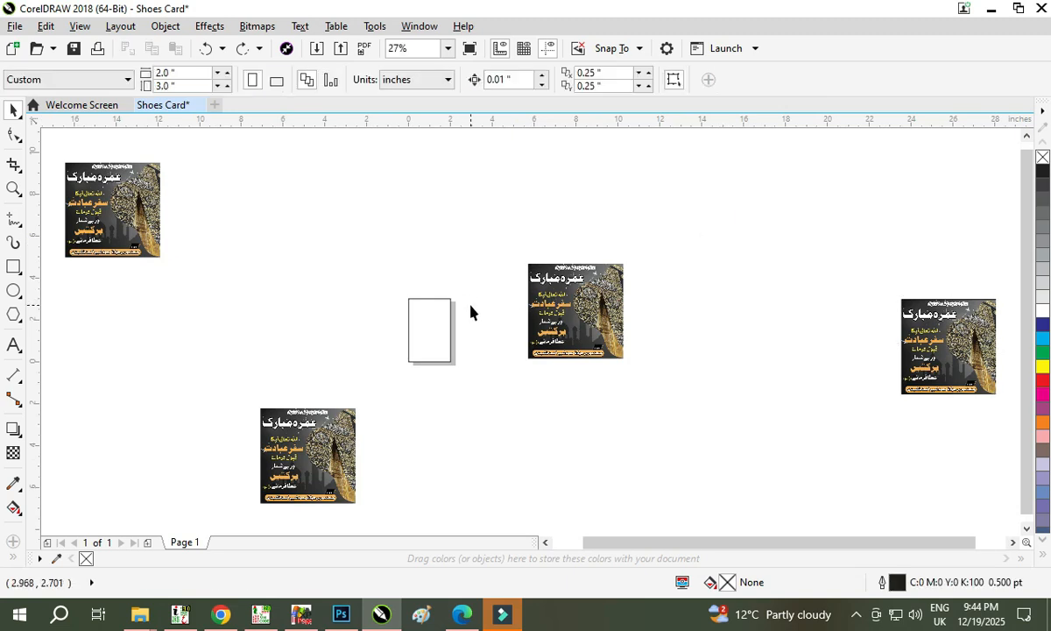
{"action": "left_click", "coordinate": [426, 322]}
{"action": "scroll", "coordinate": [425, 321], "scroll_direction": "up", "scroll_amount": 5}
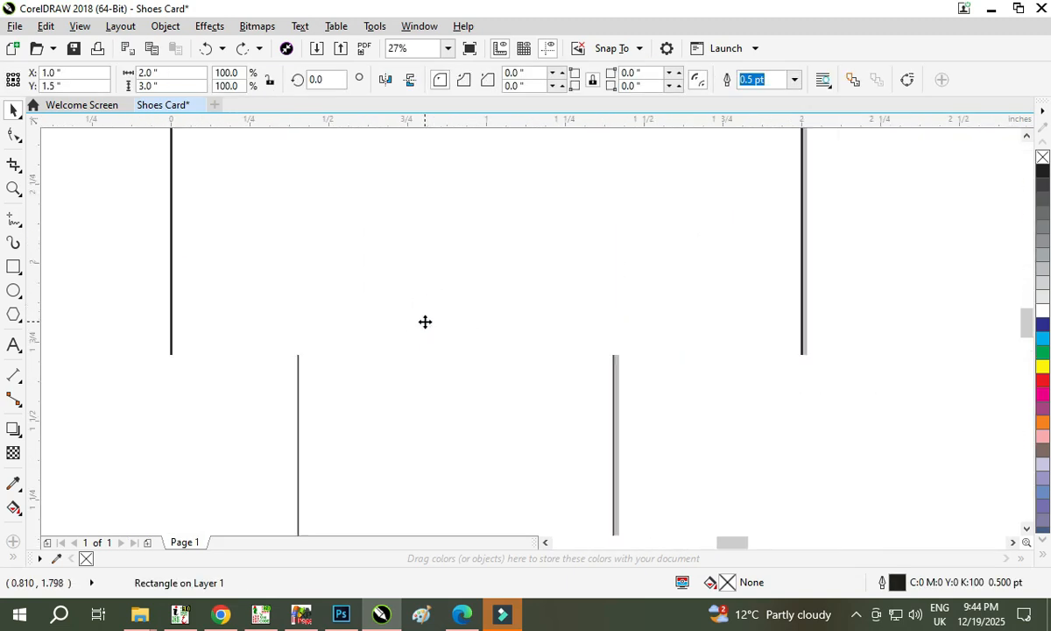
{"action": "scroll", "coordinate": [425, 321], "scroll_direction": "down", "scroll_amount": 4}
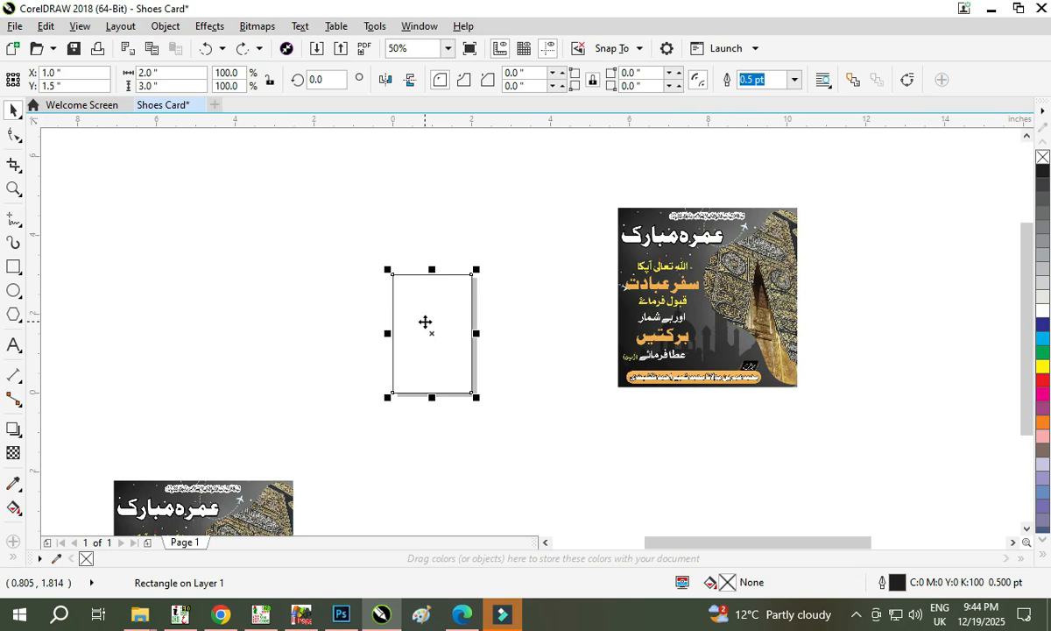
{"action": "scroll", "coordinate": [425, 323], "scroll_direction": "down", "scroll_amount": 1}
{"action": "left_click", "coordinate": [517, 428]}
{"action": "scroll", "coordinate": [512, 428], "scroll_direction": "up", "scroll_amount": 1}
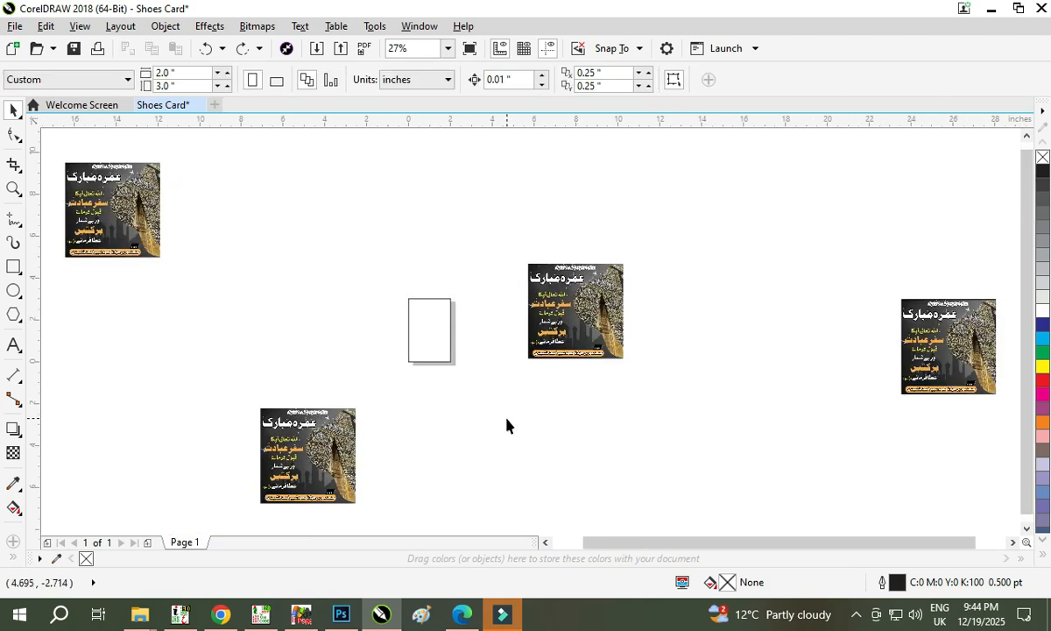
{"action": "left_click", "coordinate": [505, 427]}
{"action": "scroll", "coordinate": [505, 425], "scroll_direction": "down", "scroll_amount": 1}
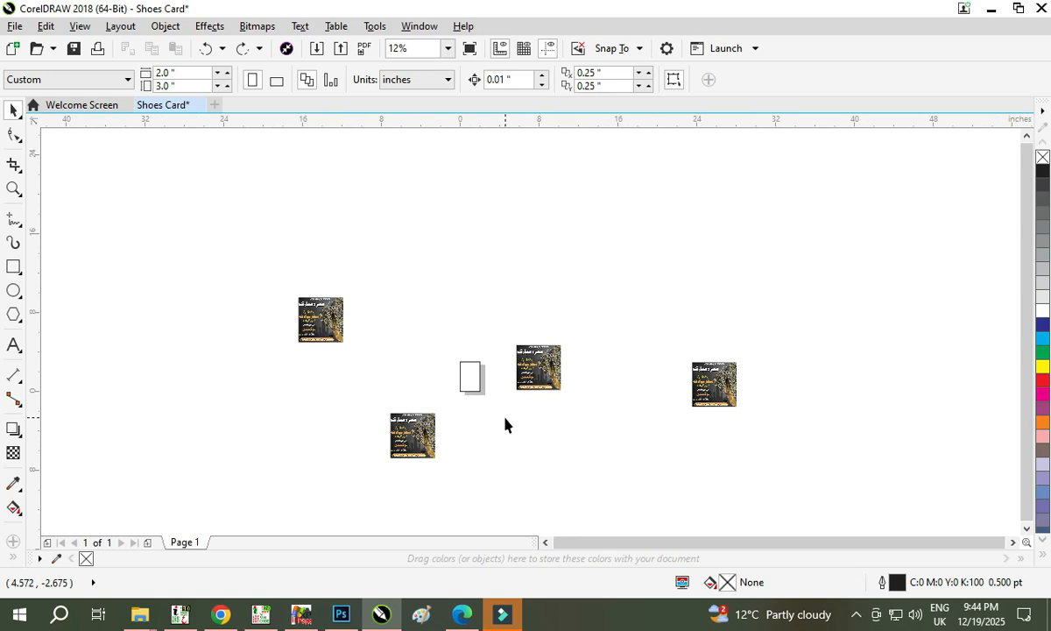
{"action": "left_click_drag", "start_coordinate": [796, 214], "coordinate": [229, 536]}
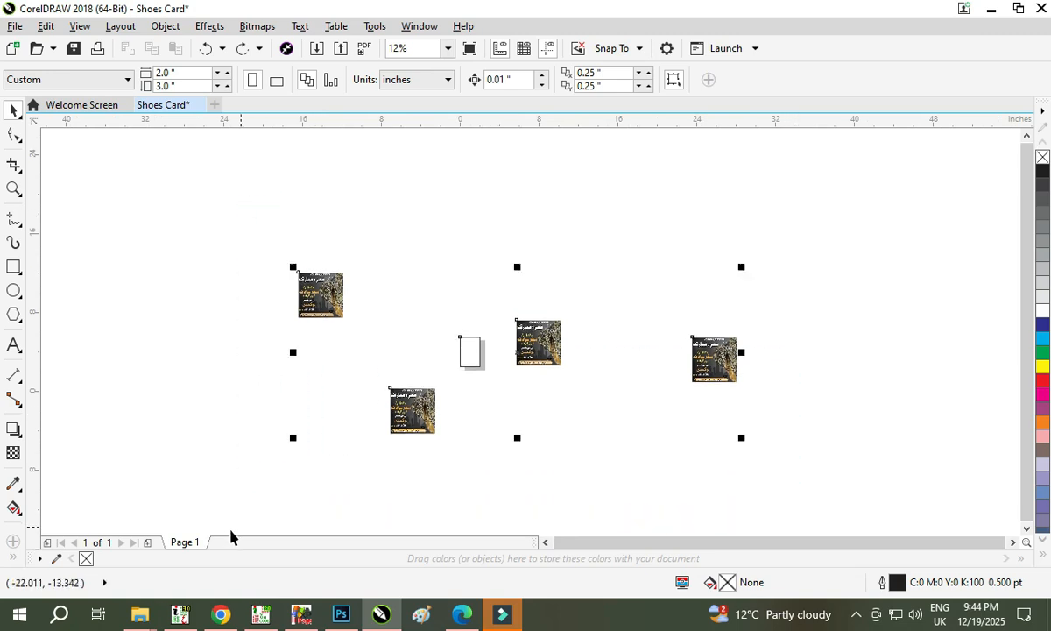
{"action": "left_click", "coordinate": [469, 433]}
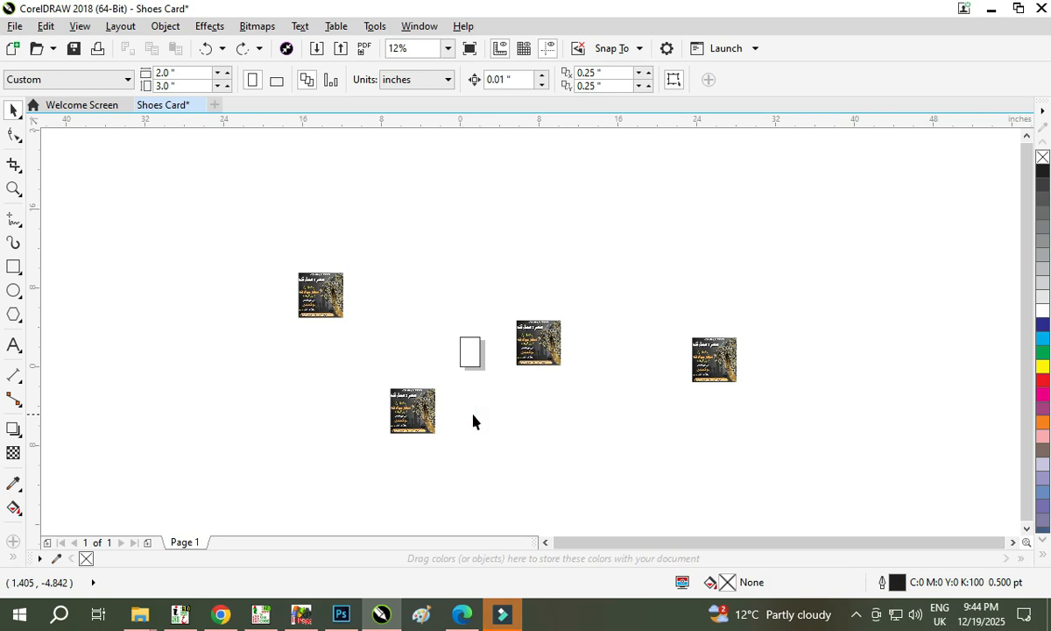
{"action": "scroll", "coordinate": [470, 420], "scroll_direction": "up", "scroll_amount": 1}
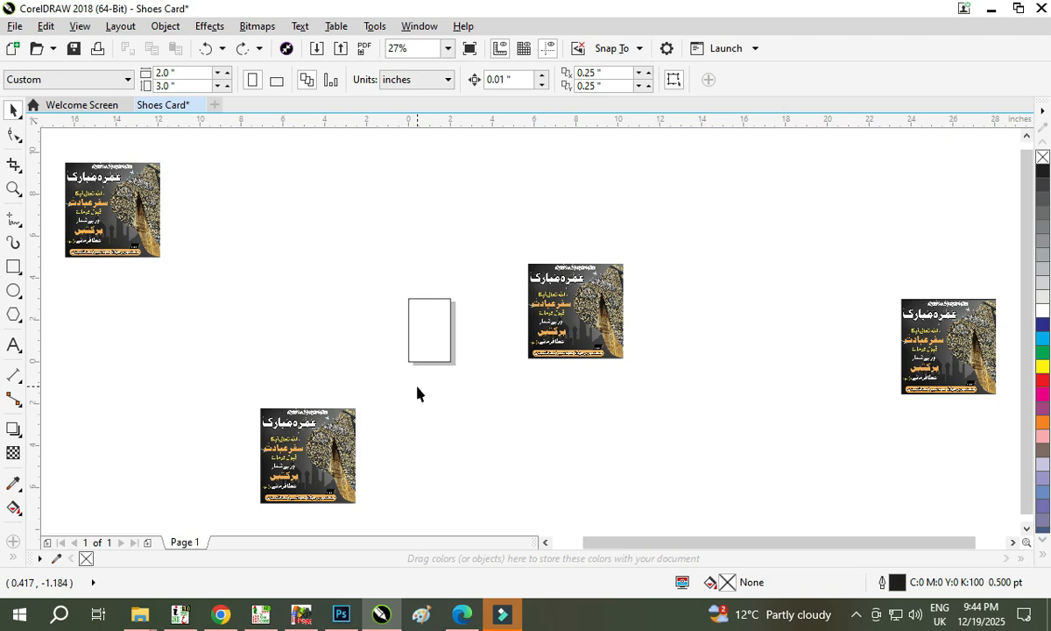
Select the page rectangle and zoom to the selection, then fit all objects in the view.
{"action": "left_click", "coordinate": [428, 338]}
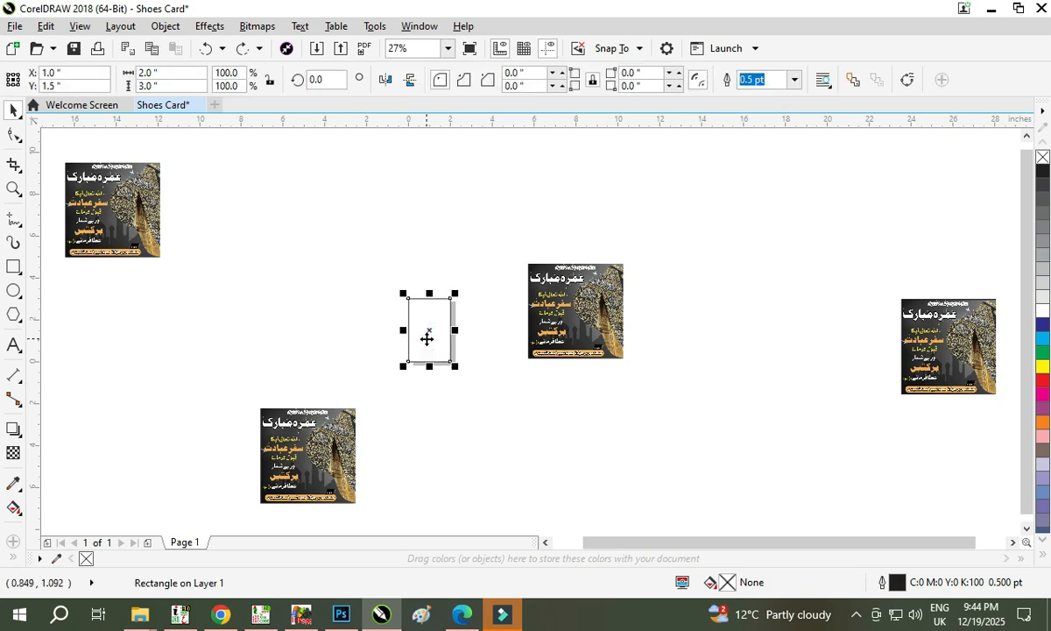
{"action": "key", "text": "shift+F2"}
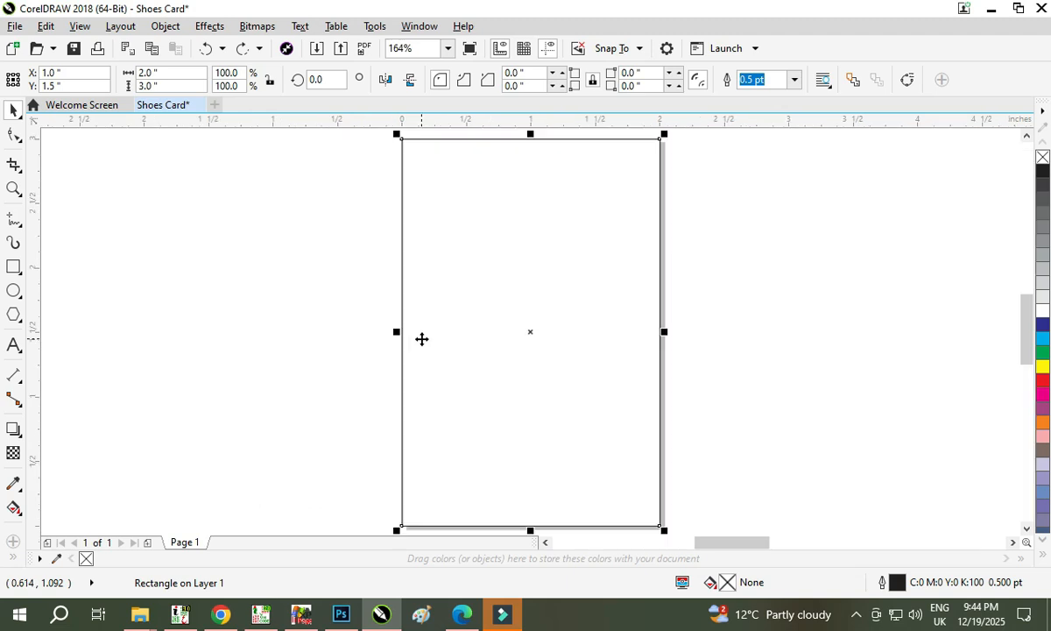
{"action": "left_click", "coordinate": [352, 351]}
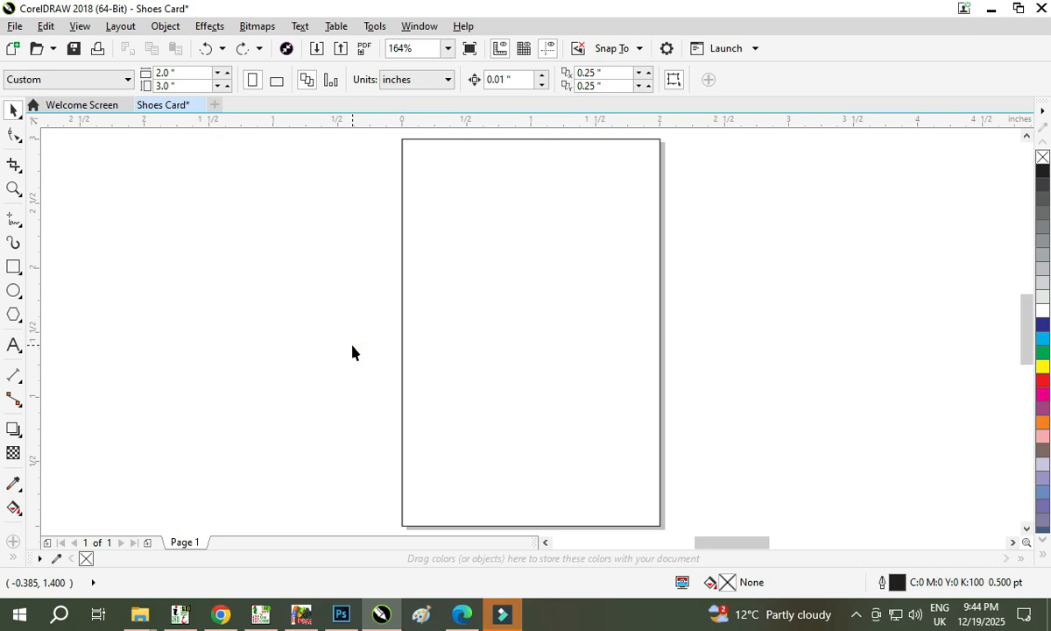
{"action": "key", "text": "F4"}
Zoom to the far-right image as the selected object, then return to the view of all objects.
{"action": "left_click", "coordinate": [924, 331]}
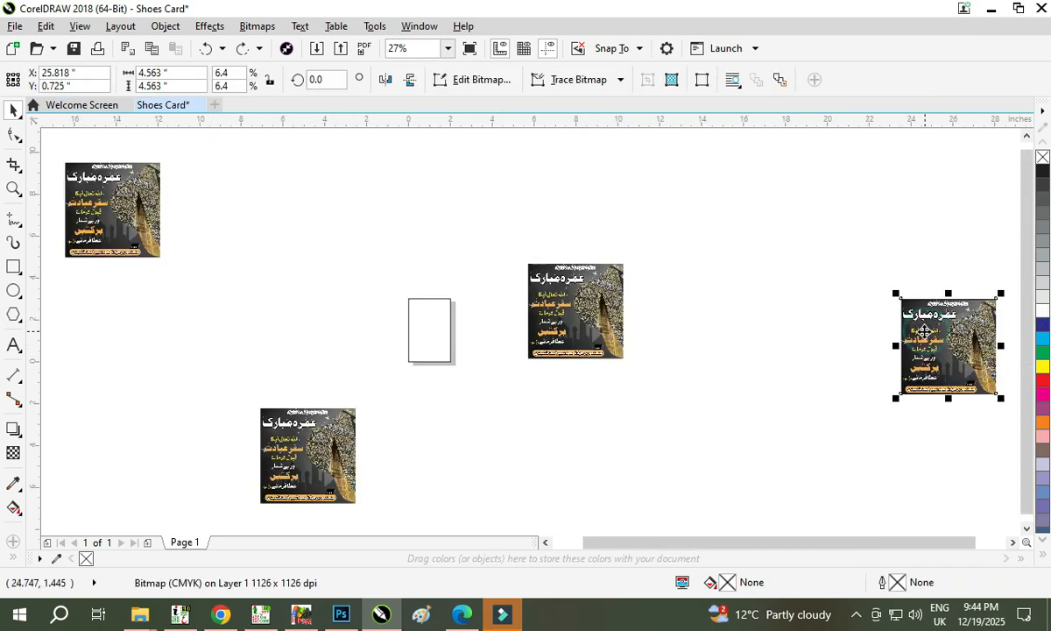
{"action": "key", "text": "shift+F2"}
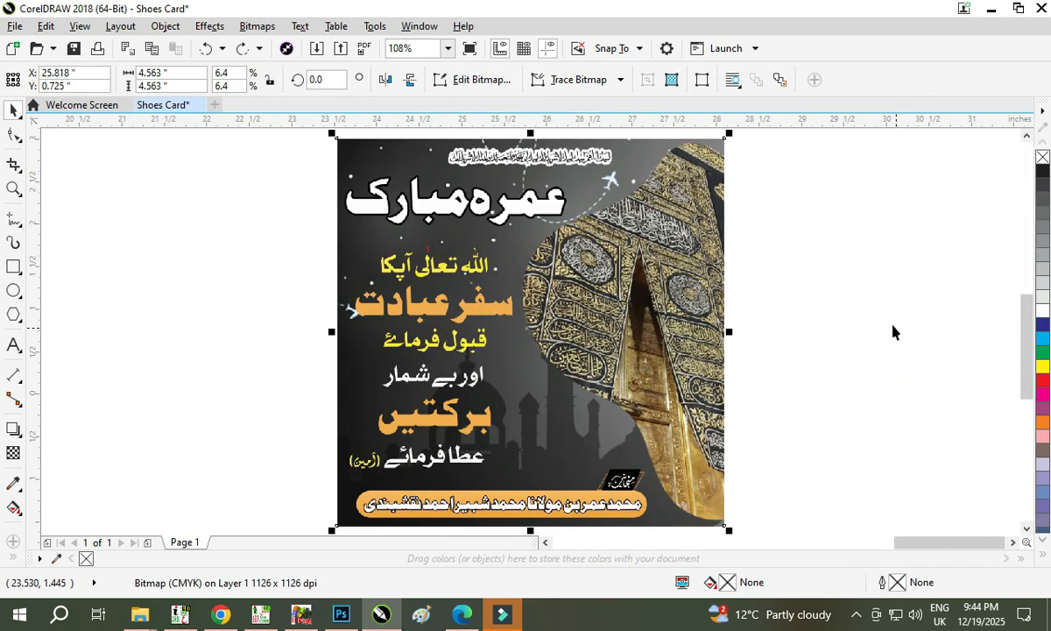
{"action": "left_click", "coordinate": [777, 289]}
{"action": "key", "text": "F4"}
Delete the far-right, lower-left and upper-left images, then fit the page rectangle and the remaining image in the view.
{"action": "left_click_drag", "start_coordinate": [811, 235], "coordinate": [1027, 517]}
{"action": "key", "text": "Delete"}
{"action": "left_click_drag", "start_coordinate": [390, 400], "coordinate": [211, 526]}
{"action": "key", "text": "Delete"}
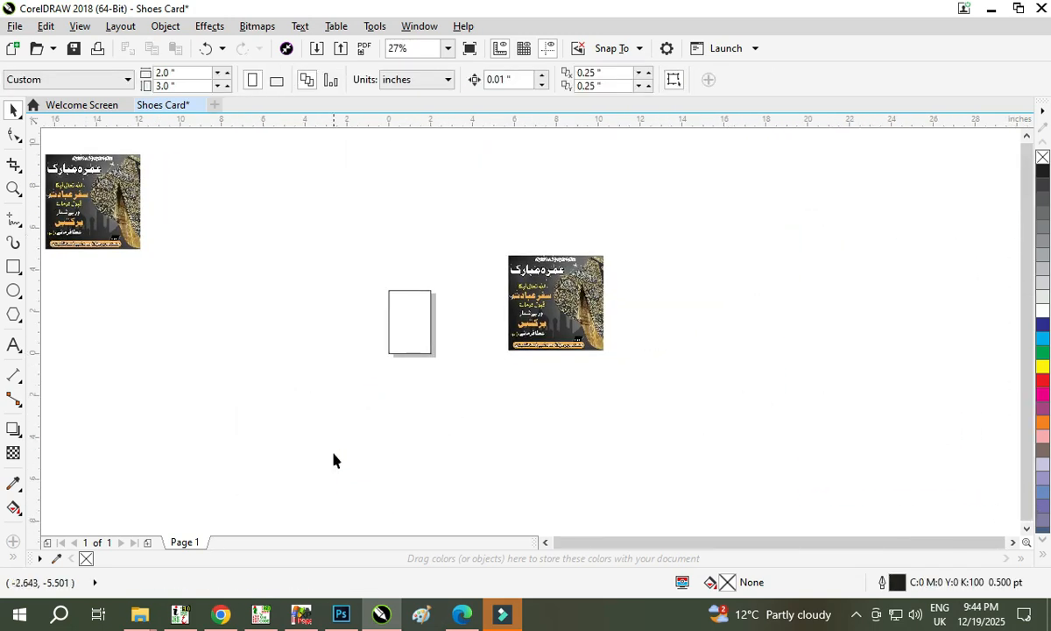
{"action": "left_click", "coordinate": [312, 427]}
{"action": "left_click", "coordinate": [179, 178]}
{"action": "key", "text": "Delete"}
{"action": "left_click", "coordinate": [194, 284]}
{"action": "key", "text": "F4"}
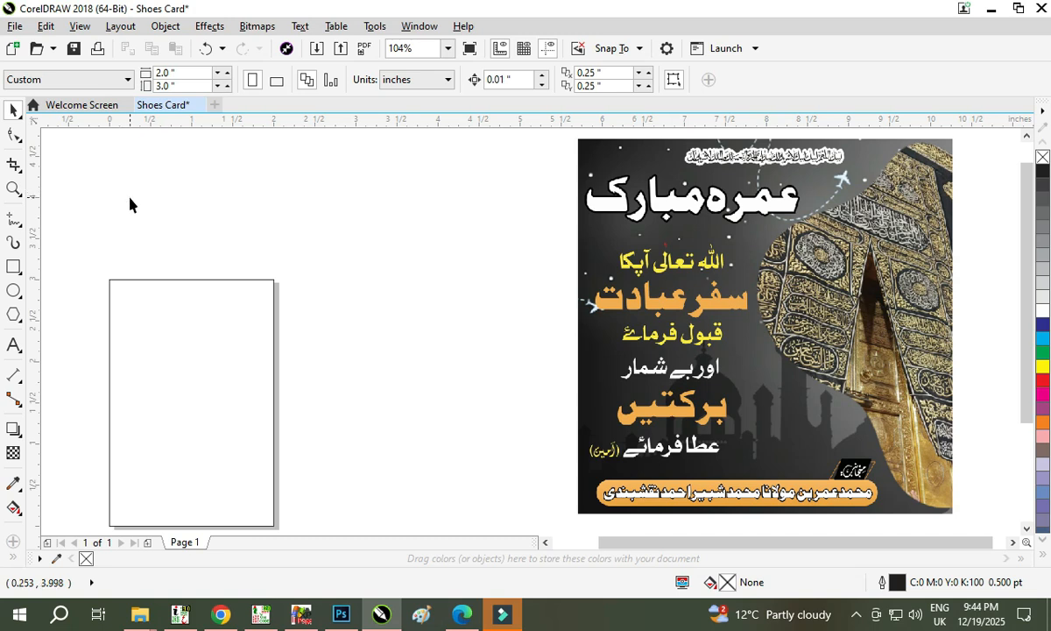
Magnify the upper part of the page with a marquee zoom, then fit all objects in the view.
{"action": "scroll", "coordinate": [131, 204], "scroll_direction": "down", "scroll_amount": 6}
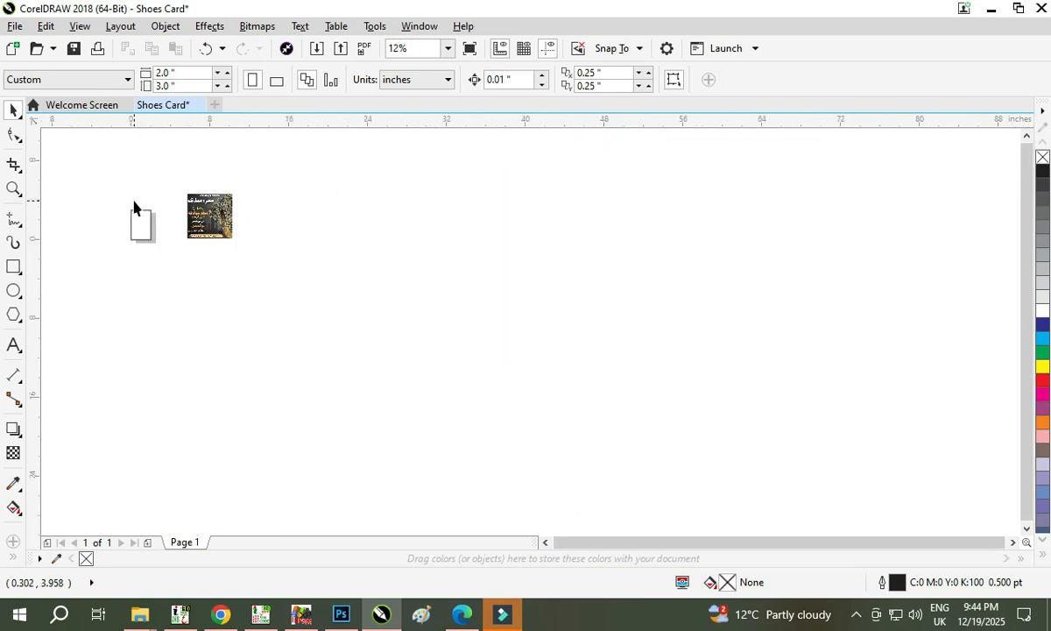
{"action": "scroll", "coordinate": [134, 208], "scroll_direction": "up", "scroll_amount": 6}
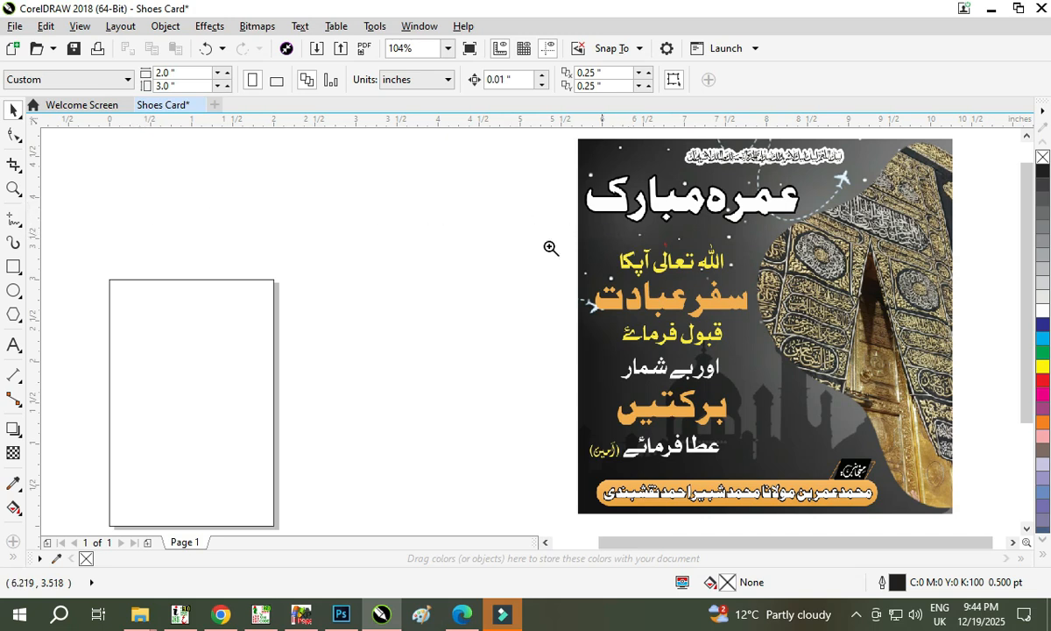
{"action": "left_click_drag", "start_coordinate": [271, 276], "coordinate": [107, 371]}
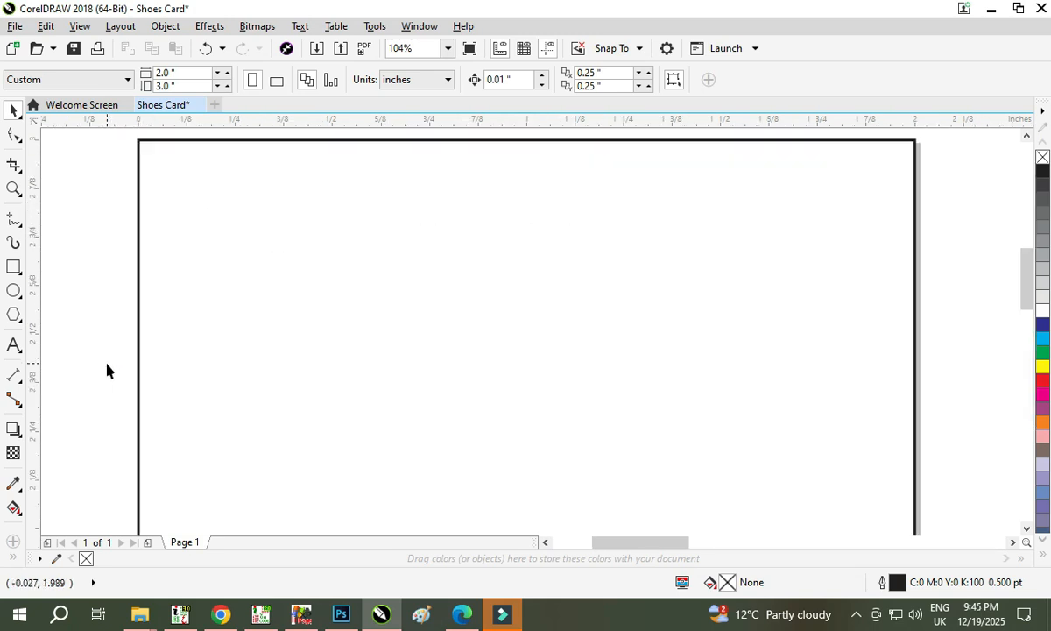
{"action": "key", "text": "F4"}
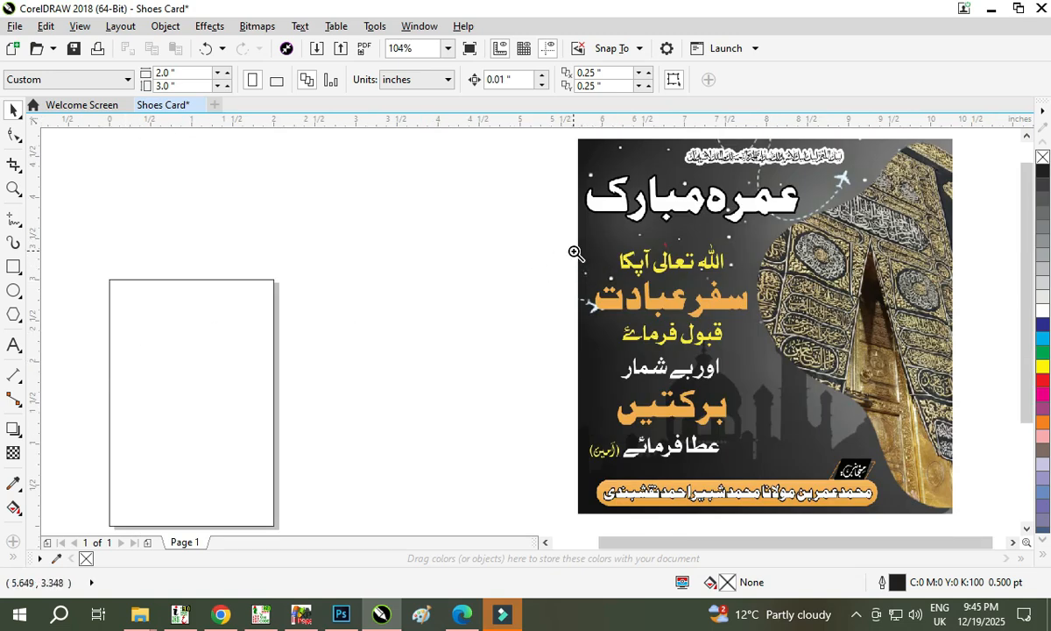
Magnify the image's large white heading and cover it with a rectangle about 2.73 by 0.68 inches, trying a green fill before red.
{"action": "left_click_drag", "start_coordinate": [573, 249], "coordinate": [790, 138]}
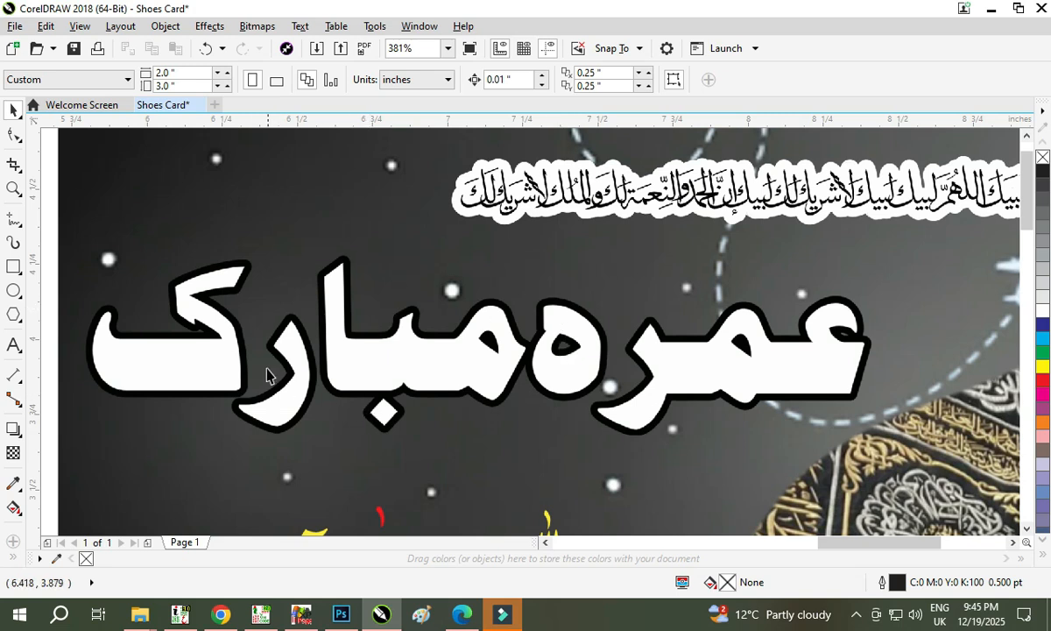
{"action": "left_click", "coordinate": [13, 266]}
{"action": "mouse_move", "coordinate": [79, 246]}
{"action": "left_mouse_down"}
{"action": "mouse_move", "coordinate": [750, 387]}
{"action": "mouse_move", "coordinate": [901, 447]}
{"action": "left_mouse_up"}
{"action": "scroll", "coordinate": [569, 372], "scroll_direction": "down", "scroll_amount": 1}
{"action": "left_click", "coordinate": [1043, 353]}
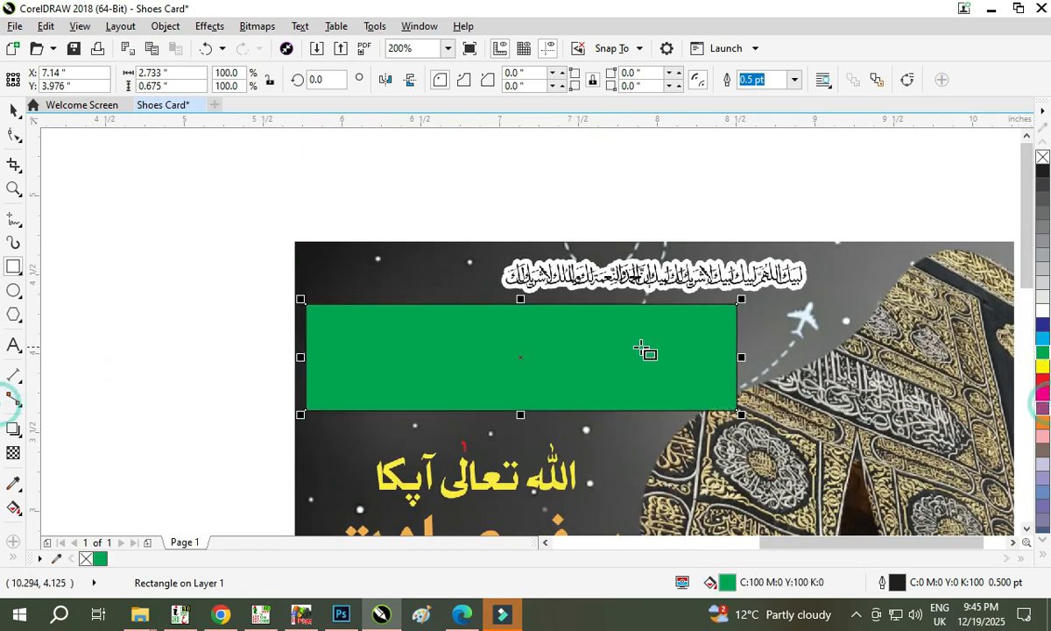
{"action": "left_click", "coordinate": [1042, 380]}
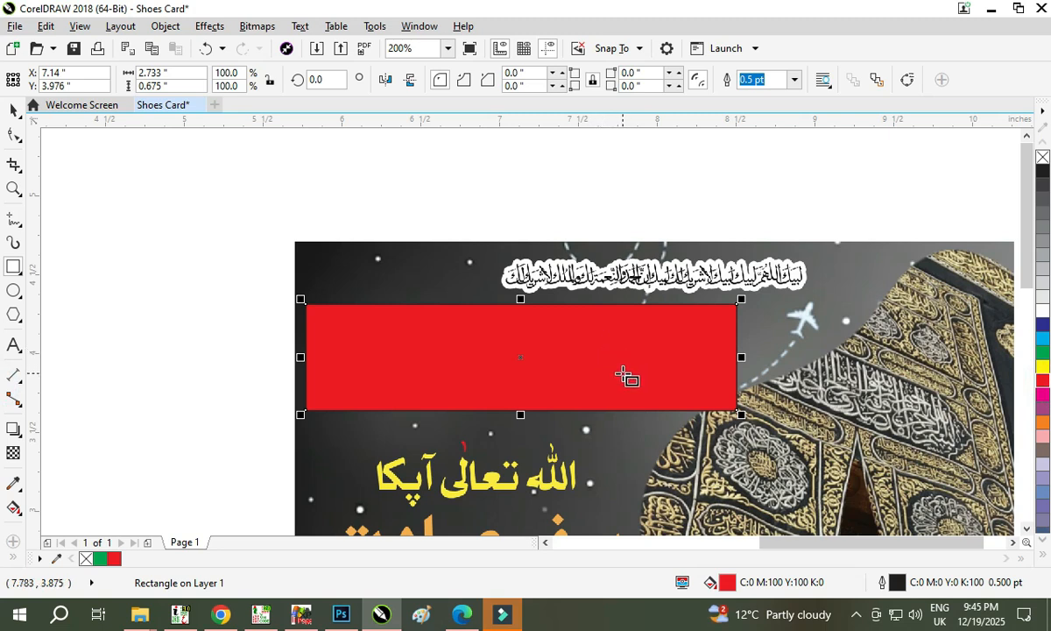
{"action": "scroll", "coordinate": [699, 375], "scroll_direction": "up", "scroll_amount": 2}
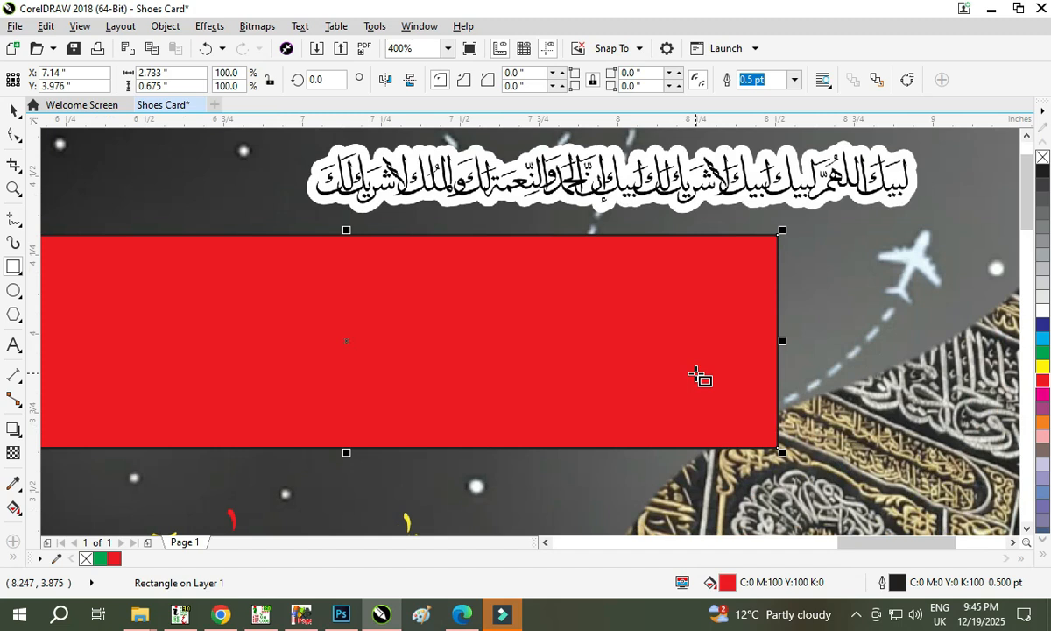
{"action": "scroll", "coordinate": [513, 194], "scroll_direction": "down", "scroll_amount": 2}
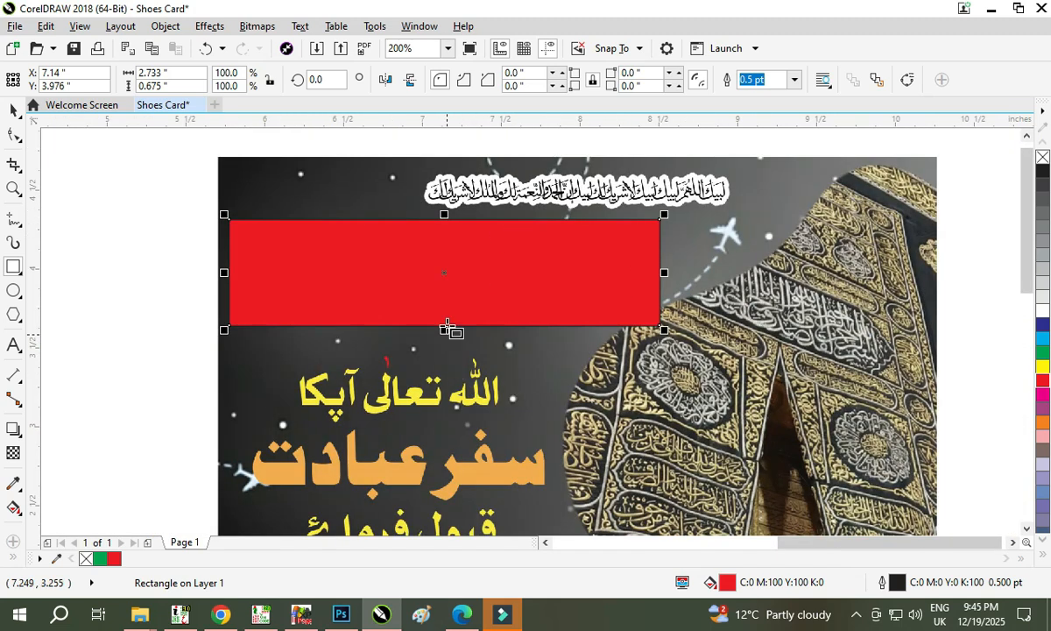
{"action": "scroll", "coordinate": [574, 455], "scroll_direction": "down", "scroll_amount": 1}
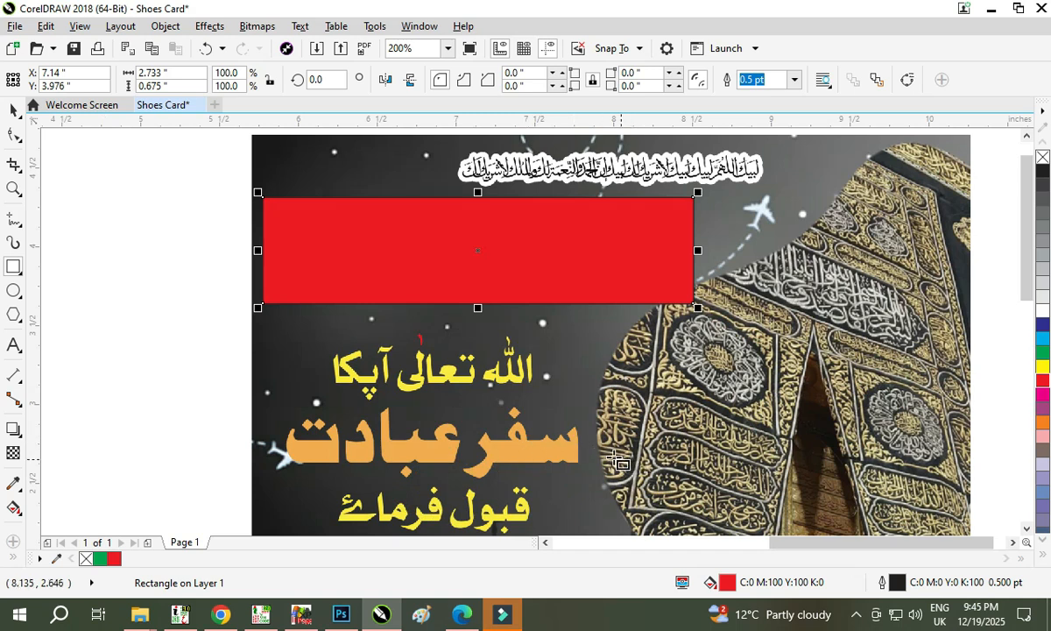
{"action": "scroll", "coordinate": [491, 443], "scroll_direction": "down", "scroll_amount": 1}
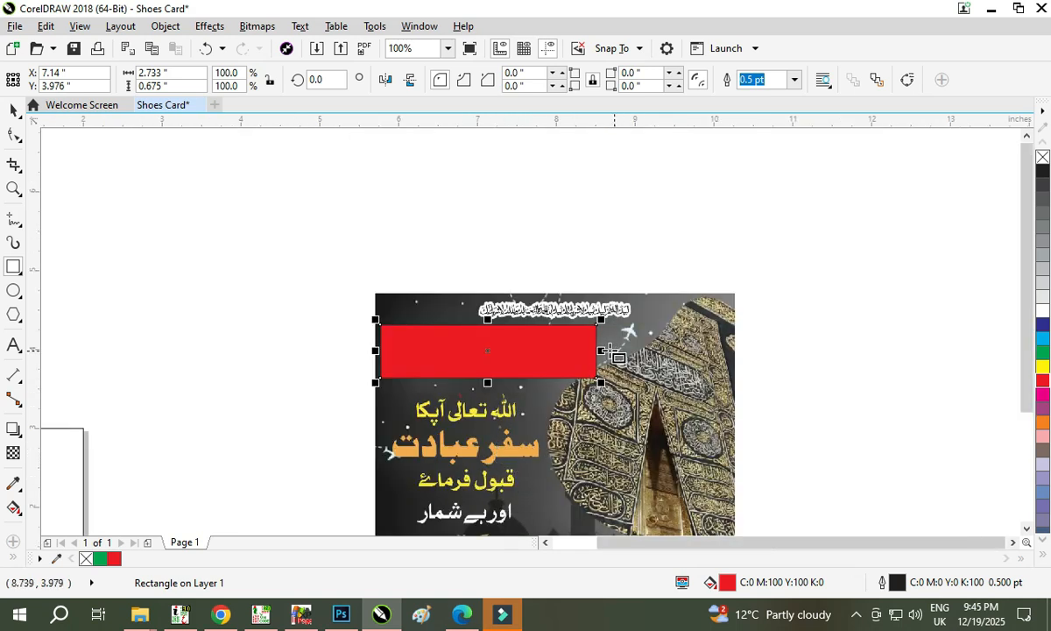
Delete the red rectangle covering the image's heading and fit all objects in the view.
{"action": "left_click", "coordinate": [13, 110]}
{"action": "left_click_drag", "start_coordinate": [695, 229], "coordinate": [317, 434]}
{"action": "key", "text": "Delete"}
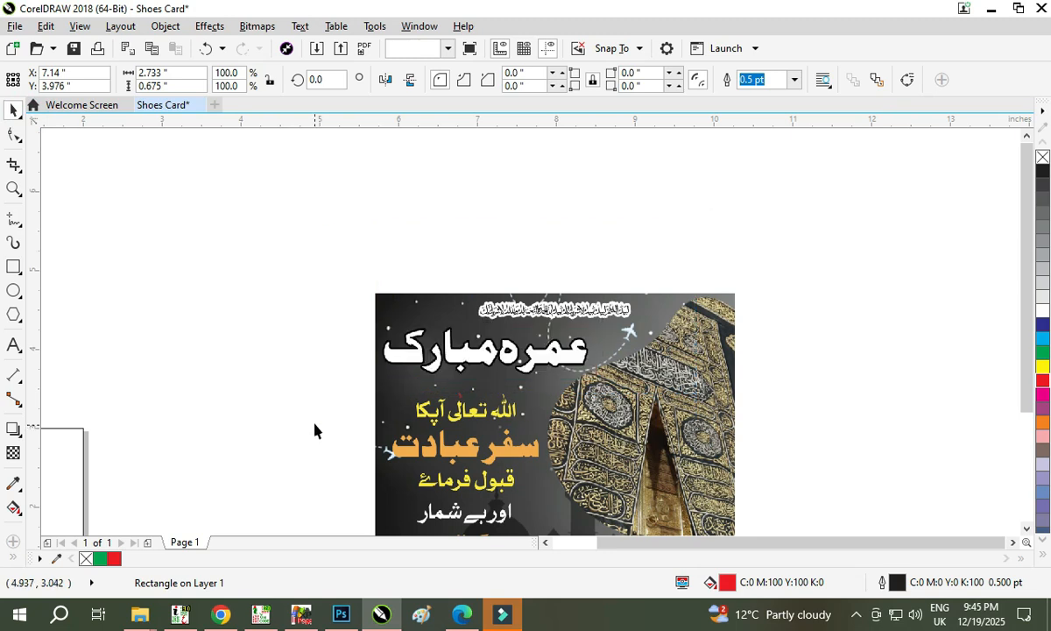
{"action": "key", "text": "F4"}
Compare zooming in and out at different points around the page and image, then fit all objects in the view.
{"action": "scroll", "coordinate": [395, 343], "scroll_direction": "down", "scroll_amount": 3}
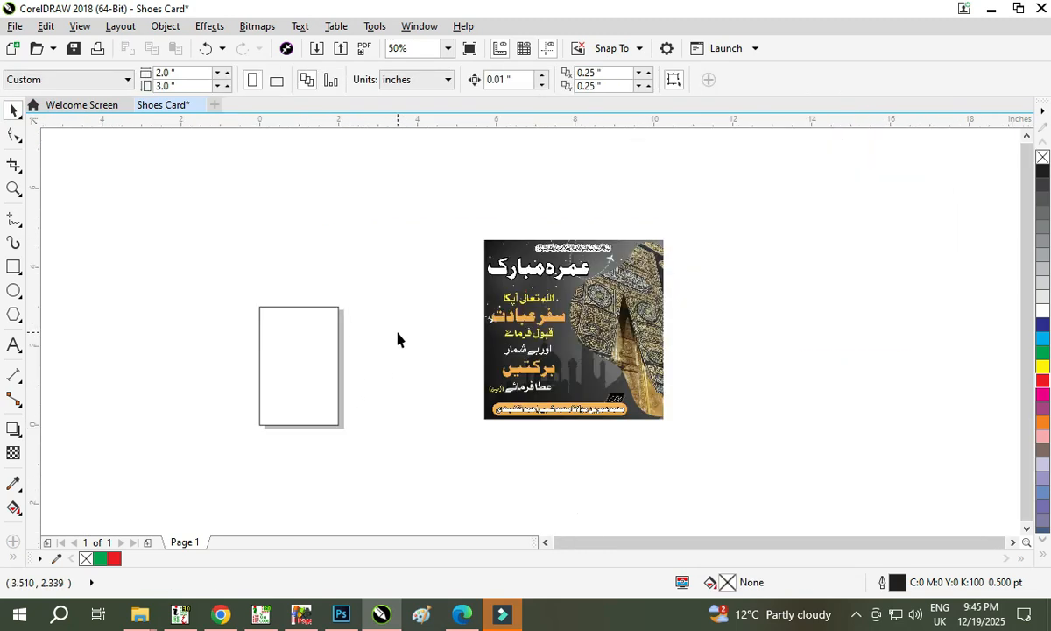
{"action": "scroll", "coordinate": [395, 339], "scroll_direction": "up", "scroll_amount": 3}
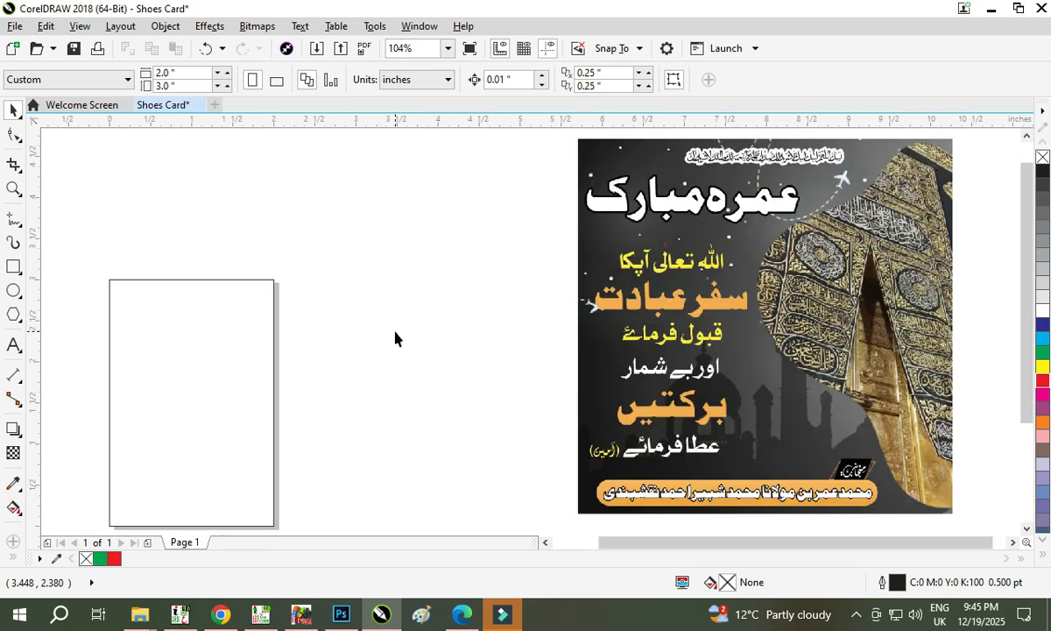
{"action": "scroll", "coordinate": [215, 332], "scroll_direction": "down", "scroll_amount": 6}
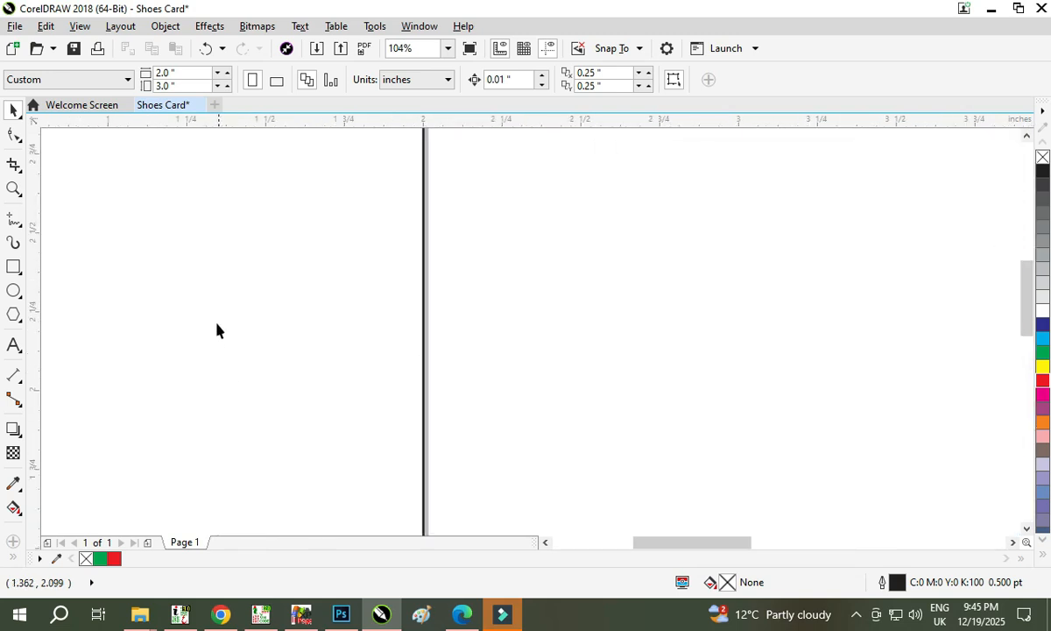
{"action": "scroll", "coordinate": [215, 333], "scroll_direction": "up", "scroll_amount": 3}
{"action": "scroll", "coordinate": [216, 336], "scroll_direction": "down", "scroll_amount": 3}
{"action": "scroll", "coordinate": [215, 335], "scroll_direction": "up", "scroll_amount": 3}
{"action": "scroll", "coordinate": [214, 330], "scroll_direction": "up", "scroll_amount": 2}
{"action": "key", "text": "F4"}
Delete the remaining image beside the page and zoom to the full page.
{"action": "left_click", "coordinate": [784, 264]}
{"action": "key", "text": "Delete"}
{"action": "left_click", "coordinate": [433, 309]}
{"action": "key", "text": "shift+F4"}
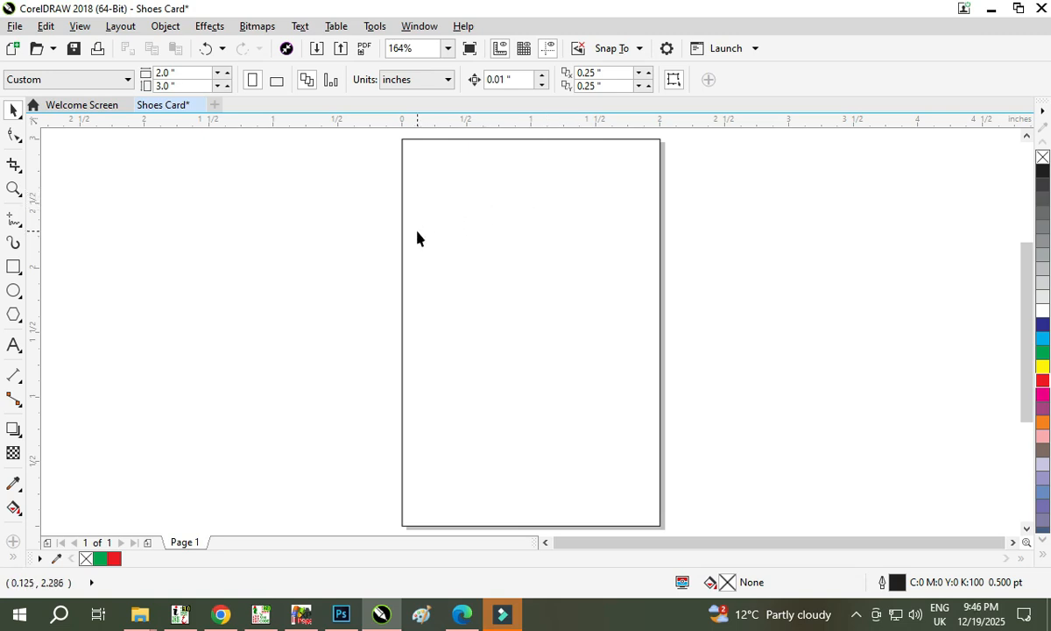
Delete the existing page rectangle and create a new page-sized one, 2.0 by 3.0 inches, with the Rectangle tool.
{"action": "left_click", "coordinate": [281, 239]}
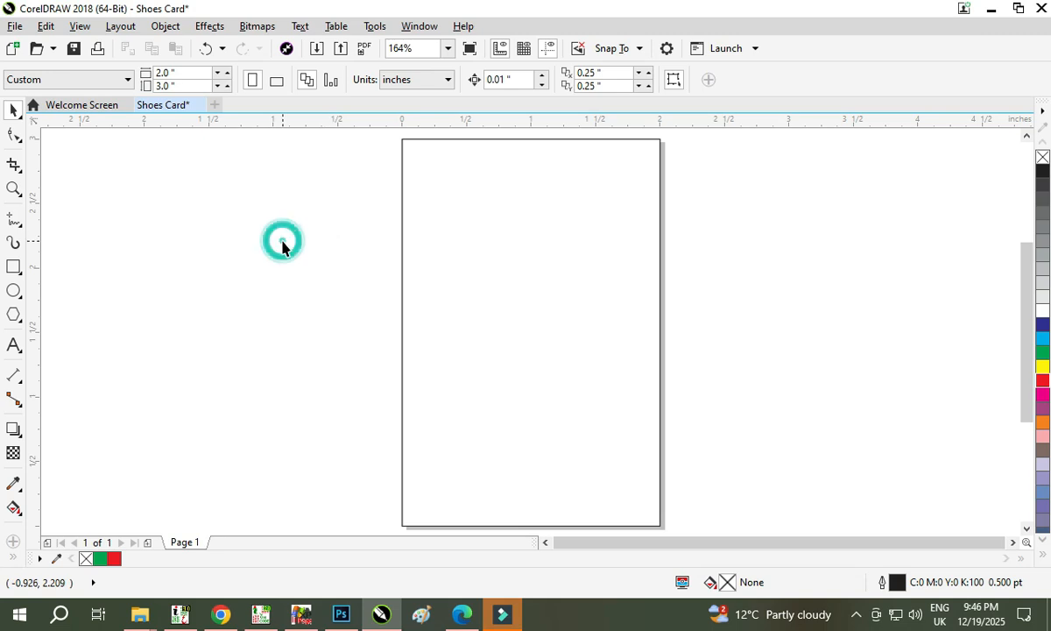
{"action": "left_click", "coordinate": [433, 224]}
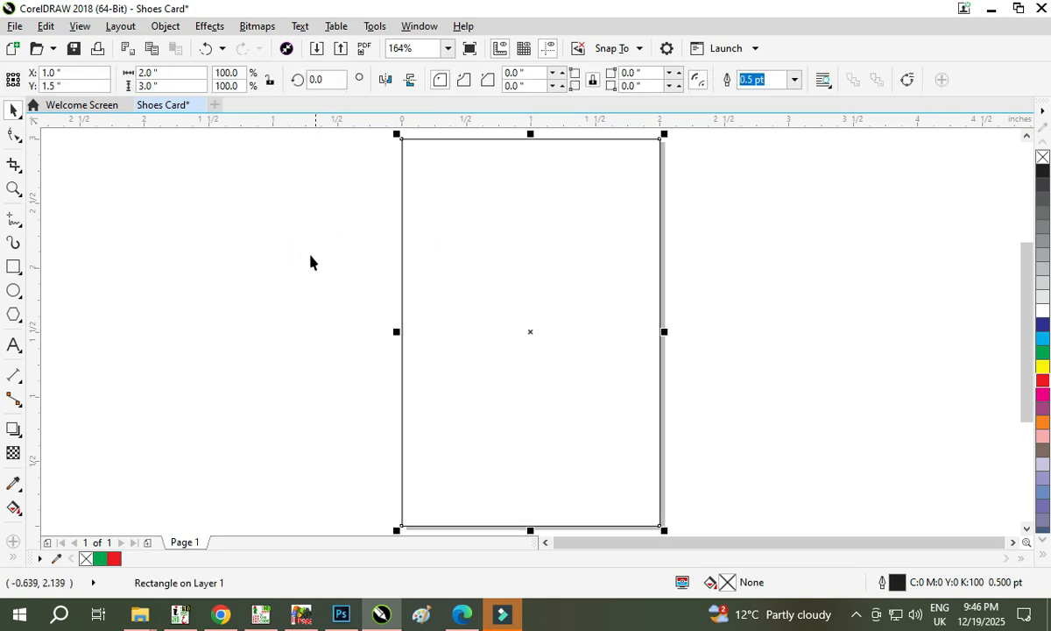
{"action": "left_click", "coordinate": [280, 265]}
{"action": "left_click", "coordinate": [226, 268]}
{"action": "left_click", "coordinate": [154, 251]}
{"action": "left_click", "coordinate": [13, 266]}
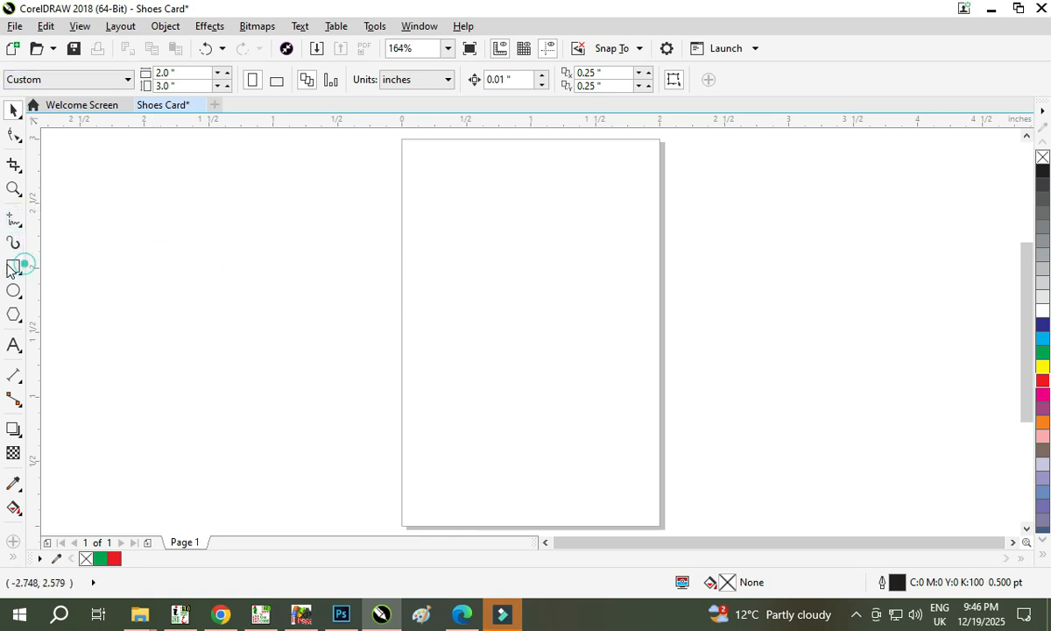
{"action": "left_click", "coordinate": [662, 271]}
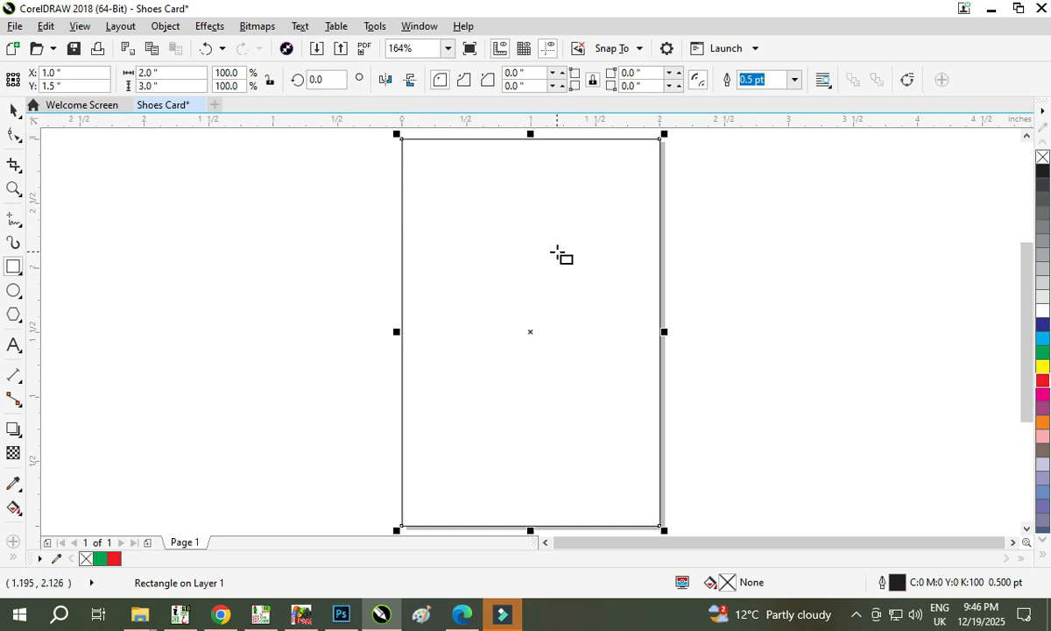
Try moving the page rectangle off the page by its center with the Rectangle tool active, and undo the changes.
{"action": "left_click_drag", "start_coordinate": [530, 332], "coordinate": [211, 333]}
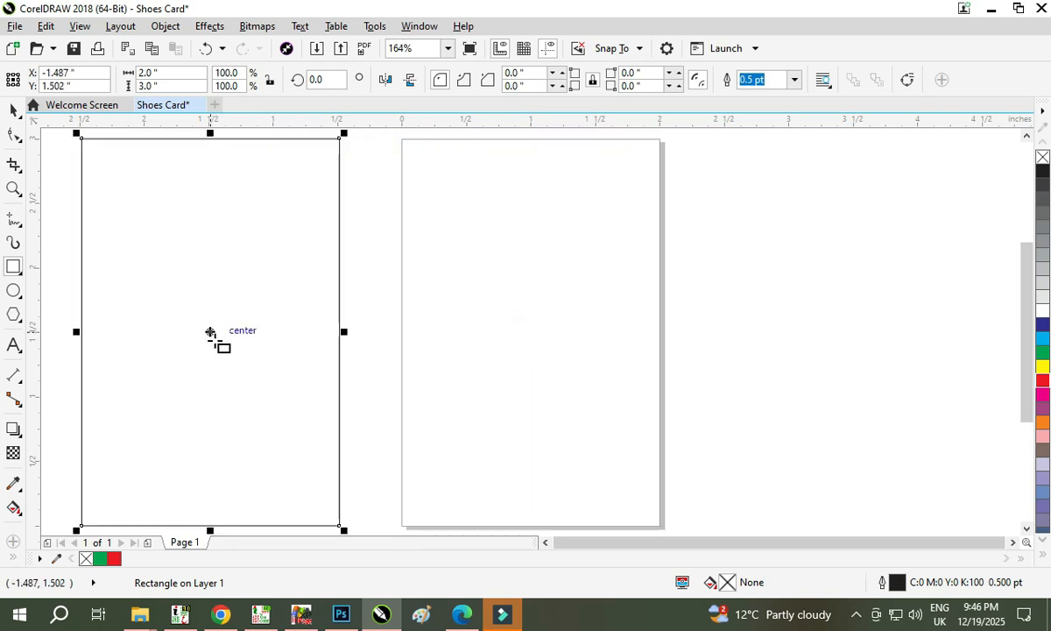
{"action": "key", "text": "ctrl+z"}
{"action": "left_click_drag", "start_coordinate": [589, 153], "coordinate": [669, 369]}
{"action": "key", "text": "ctrl+z"}
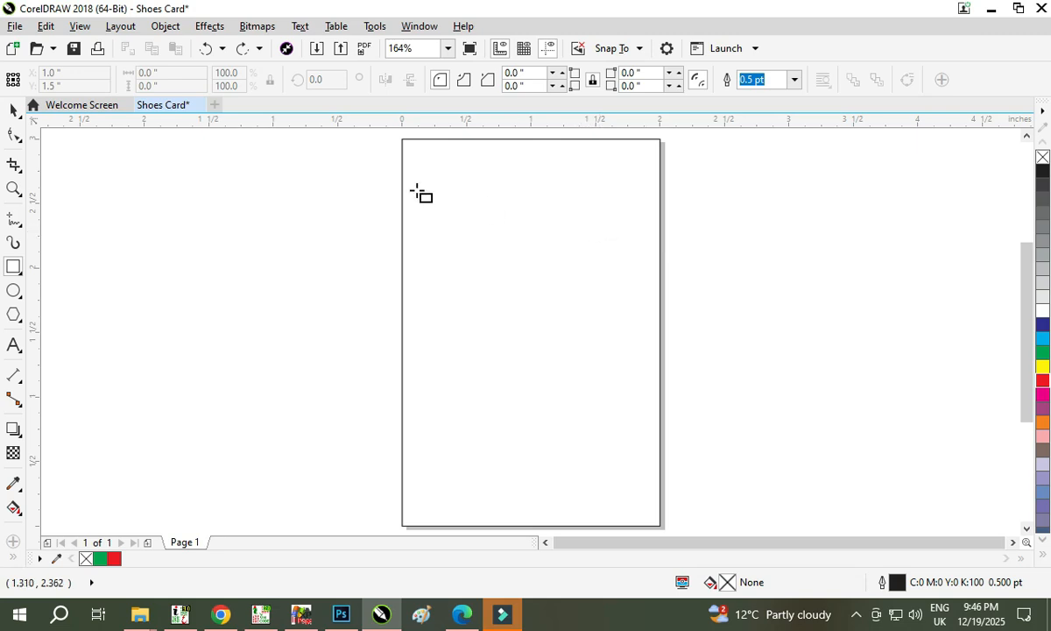
Try moving the unfilled page rectangle beside the page by its interior with the Pick tool, and undo the move.
{"action": "left_click", "coordinate": [17, 111]}
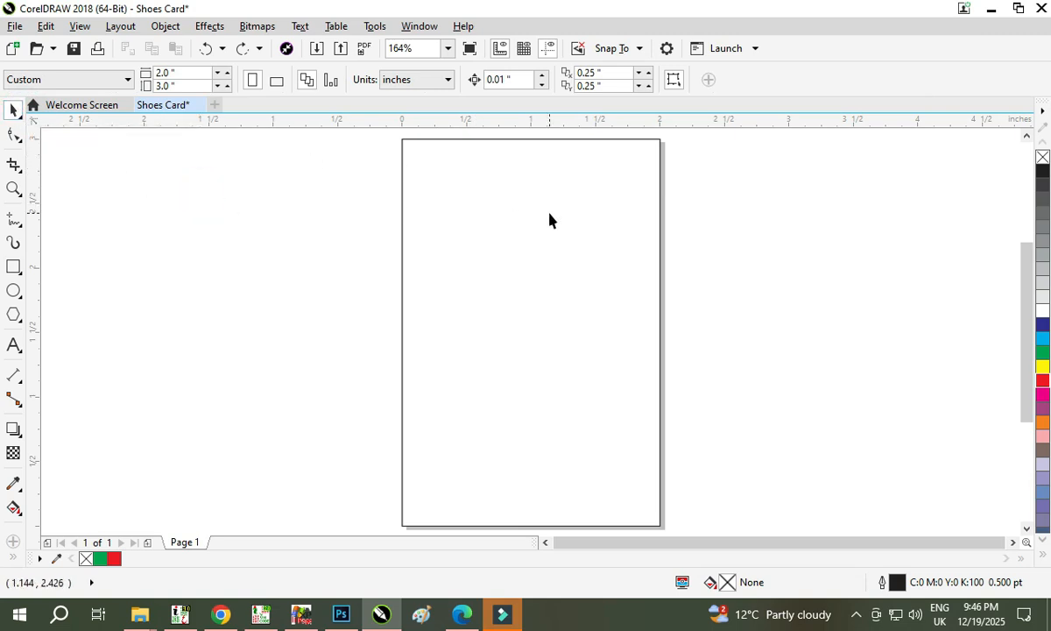
{"action": "left_click", "coordinate": [519, 211]}
{"action": "left_click", "coordinate": [716, 201]}
{"action": "left_click", "coordinate": [707, 188]}
{"action": "left_click", "coordinate": [707, 188]}
{"action": "left_click_drag", "start_coordinate": [474, 178], "coordinate": [764, 185]}
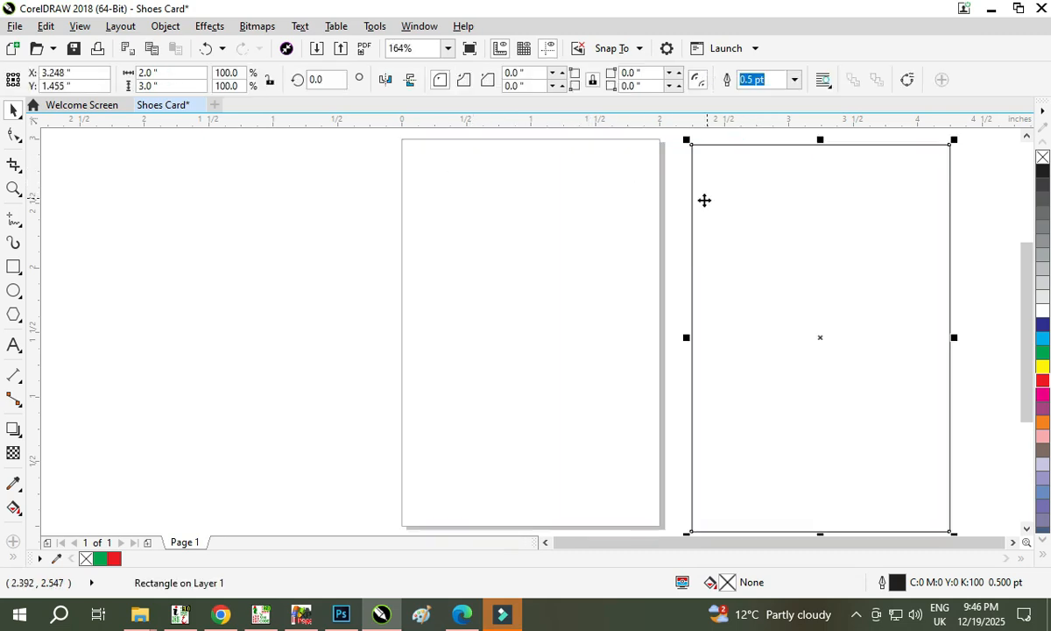
{"action": "left_click", "coordinate": [770, 209]}
{"action": "key", "text": "ctrl+z"}
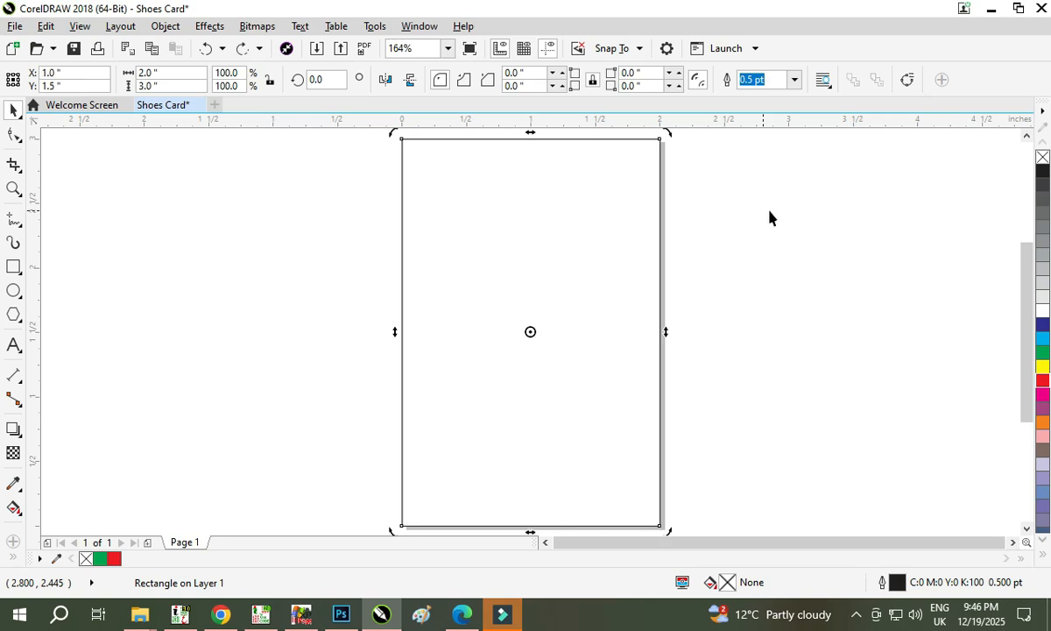
{"action": "left_click", "coordinate": [782, 206]}
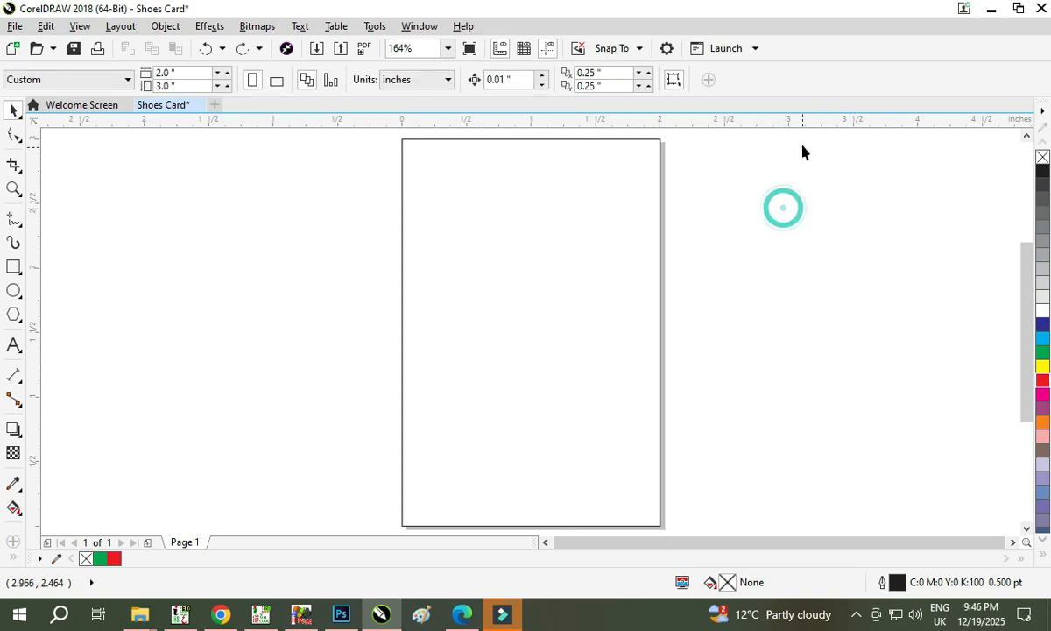
Turn off treating all objects as filled and try moving the page rectangle by its interior.
{"action": "left_click", "coordinate": [674, 80]}
{"action": "left_click_drag", "start_coordinate": [596, 185], "coordinate": [566, 238]}
{"action": "left_click_drag", "start_coordinate": [458, 204], "coordinate": [468, 347]}
{"action": "left_click", "coordinate": [488, 244]}
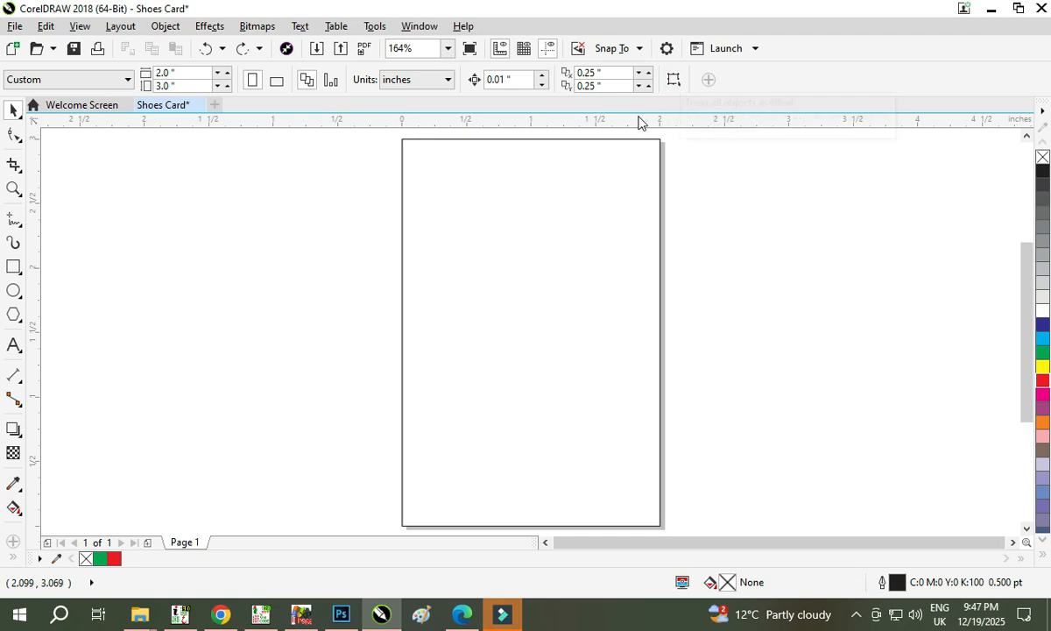
Try moving the page rectangle by its top edge, and undo the move.
{"action": "scroll", "coordinate": [597, 142], "scroll_direction": "up", "scroll_amount": 5}
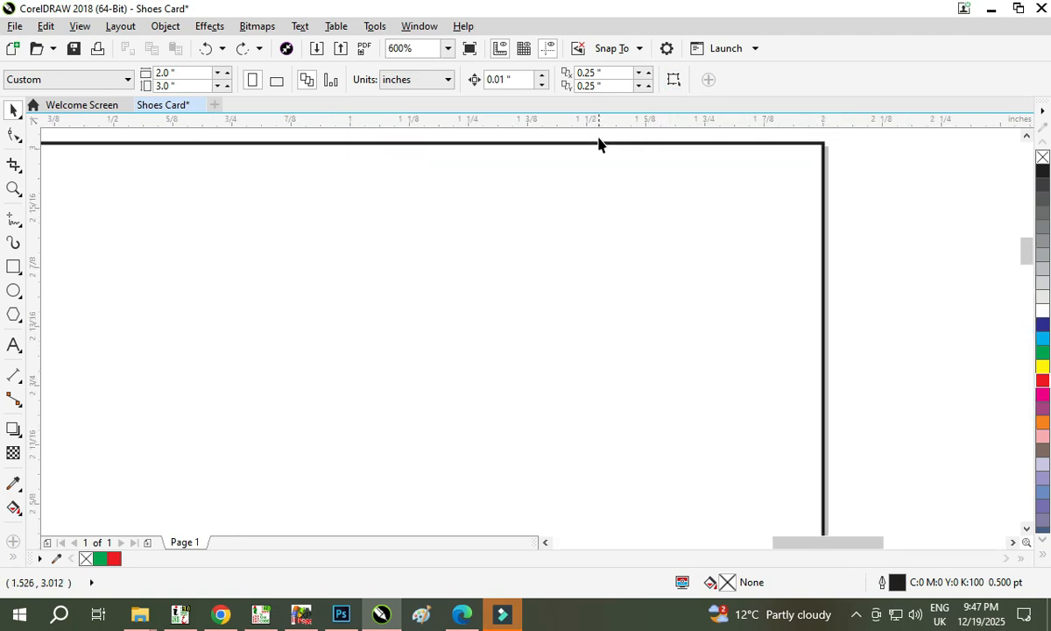
{"action": "left_click", "coordinate": [584, 159]}
{"action": "scroll", "coordinate": [583, 160], "scroll_direction": "down", "scroll_amount": 8}
{"action": "left_click_drag", "start_coordinate": [580, 161], "coordinate": [731, 191]}
{"action": "key", "text": "ctrl+z"}
{"action": "left_click", "coordinate": [692, 204]}
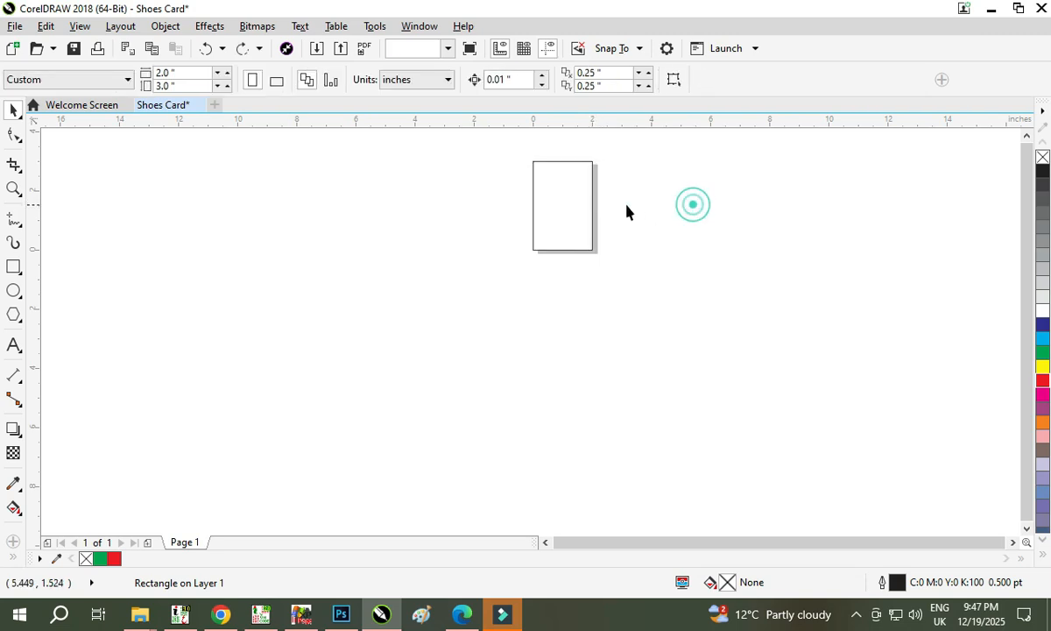
Try moving the page rectangle by its left, right and bottom edges, undoing each move.
{"action": "scroll", "coordinate": [540, 225], "scroll_direction": "up", "scroll_amount": 3}
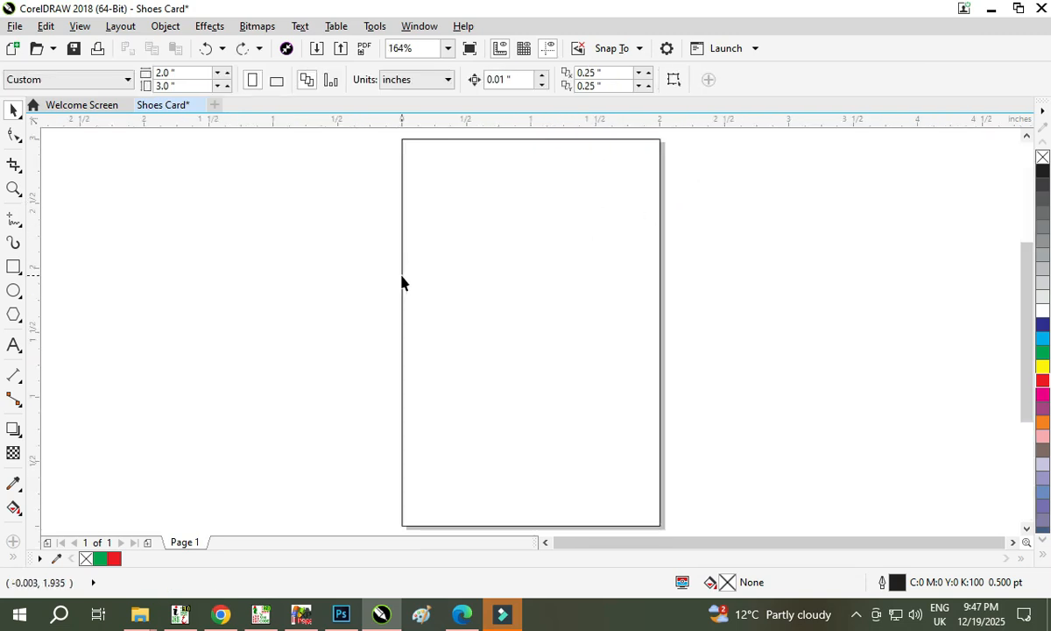
{"action": "left_click_drag", "start_coordinate": [402, 277], "coordinate": [601, 251]}
{"action": "key", "text": "ctrl+z"}
{"action": "left_click", "coordinate": [767, 257]}
{"action": "left_click_drag", "start_coordinate": [660, 290], "coordinate": [546, 287]}
{"action": "key", "text": "ctrl+z"}
{"action": "left_click", "coordinate": [828, 336]}
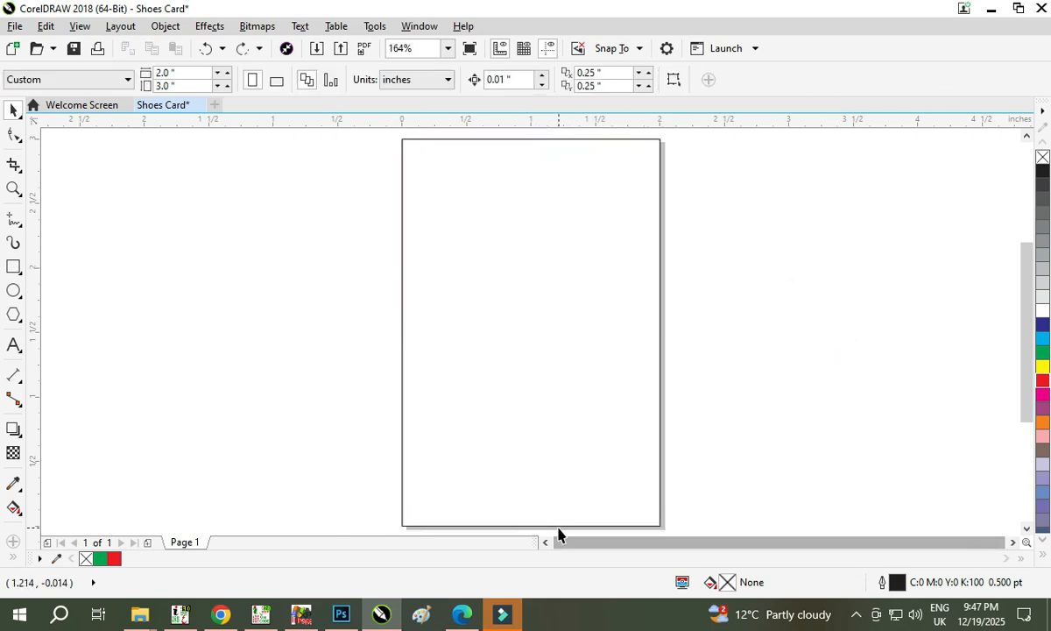
{"action": "left_click_drag", "start_coordinate": [557, 523], "coordinate": [437, 522]}
{"action": "key", "text": "ctrl+z"}
{"action": "left_click", "coordinate": [768, 275]}
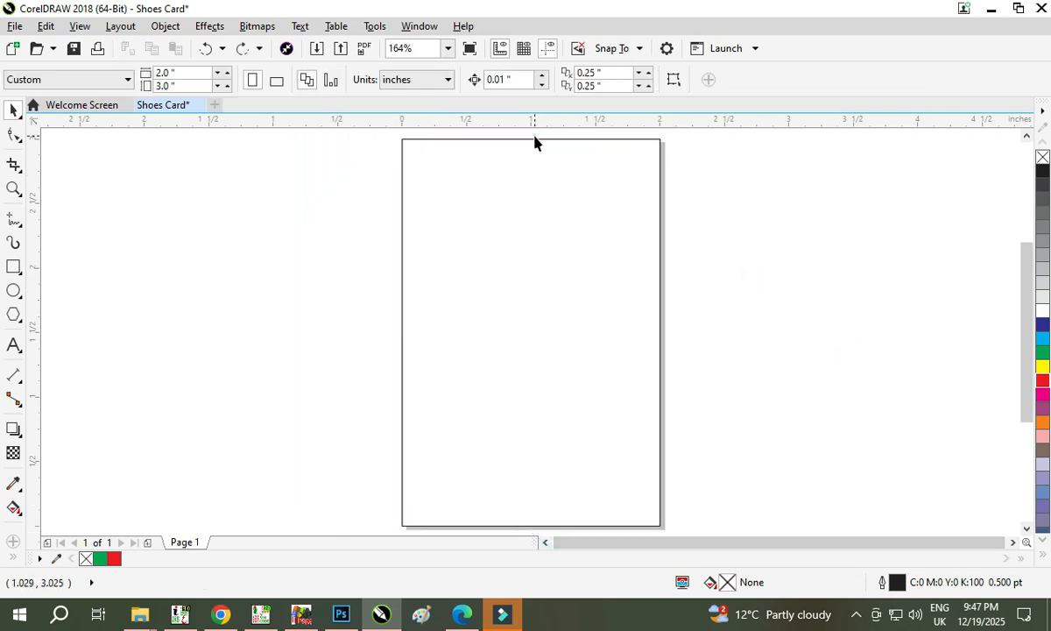
Turn treating all objects as filled back on, try moving the page rectangle from several interior points, and undo each move.
{"action": "left_click", "coordinate": [810, 171]}
{"action": "left_click", "coordinate": [740, 252]}
{"action": "left_click_drag", "start_coordinate": [545, 178], "coordinate": [460, 392]}
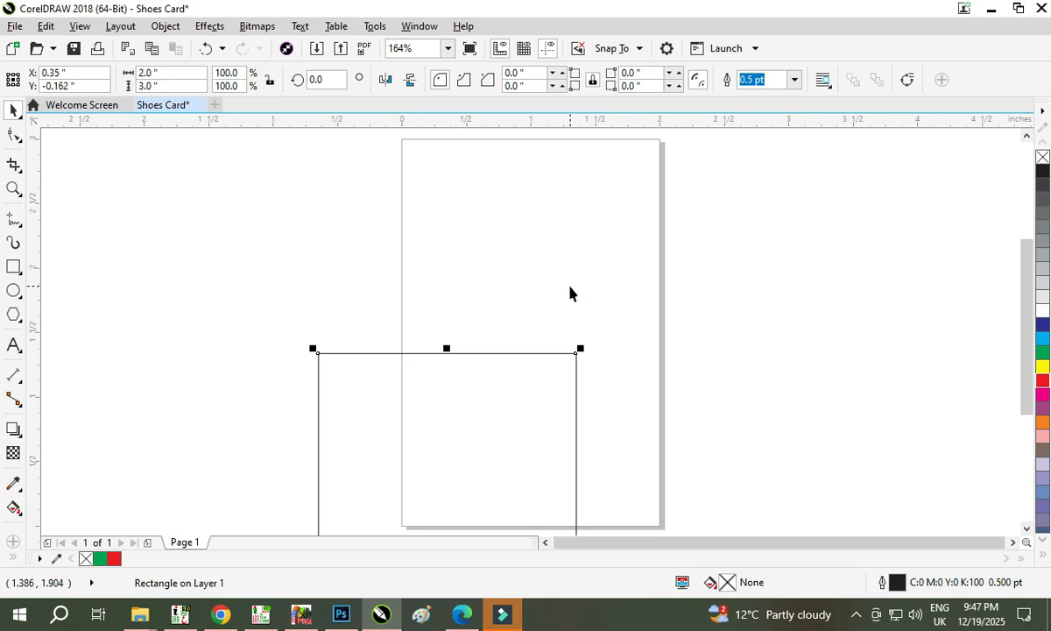
{"action": "key", "text": "ctrl+z"}
{"action": "left_click", "coordinate": [812, 274]}
{"action": "left_click_drag", "start_coordinate": [491, 466], "coordinate": [642, 409]}
{"action": "key", "text": "ctrl+z"}
{"action": "left_click", "coordinate": [842, 368]}
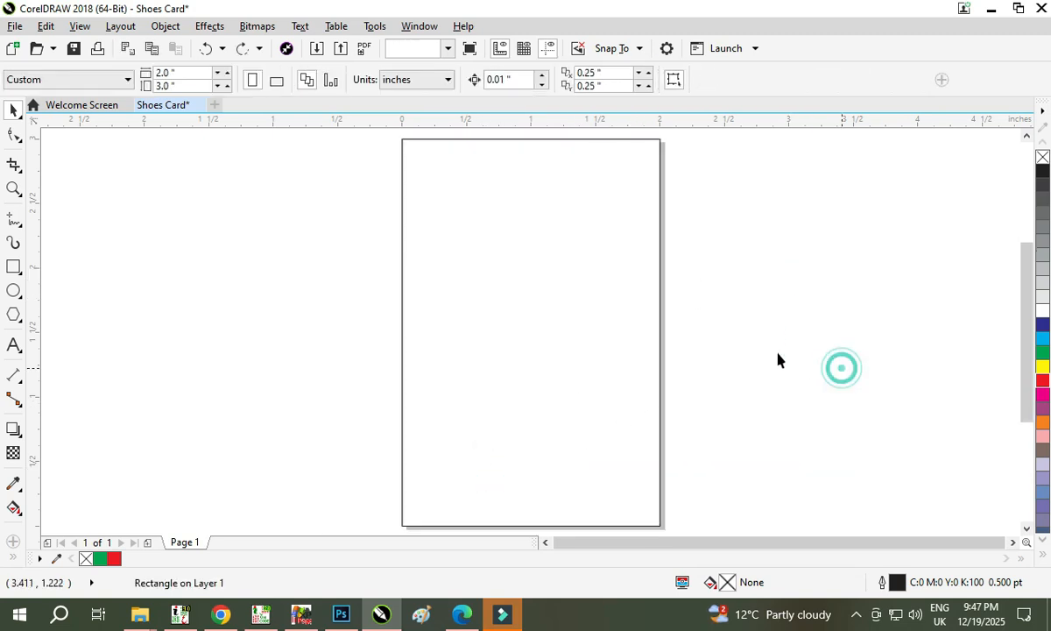
{"action": "left_click", "coordinate": [716, 235]}
{"action": "left_click_drag", "start_coordinate": [497, 190], "coordinate": [436, 312]}
{"action": "key", "text": "ctrl+z"}
{"action": "left_click", "coordinate": [265, 333]}
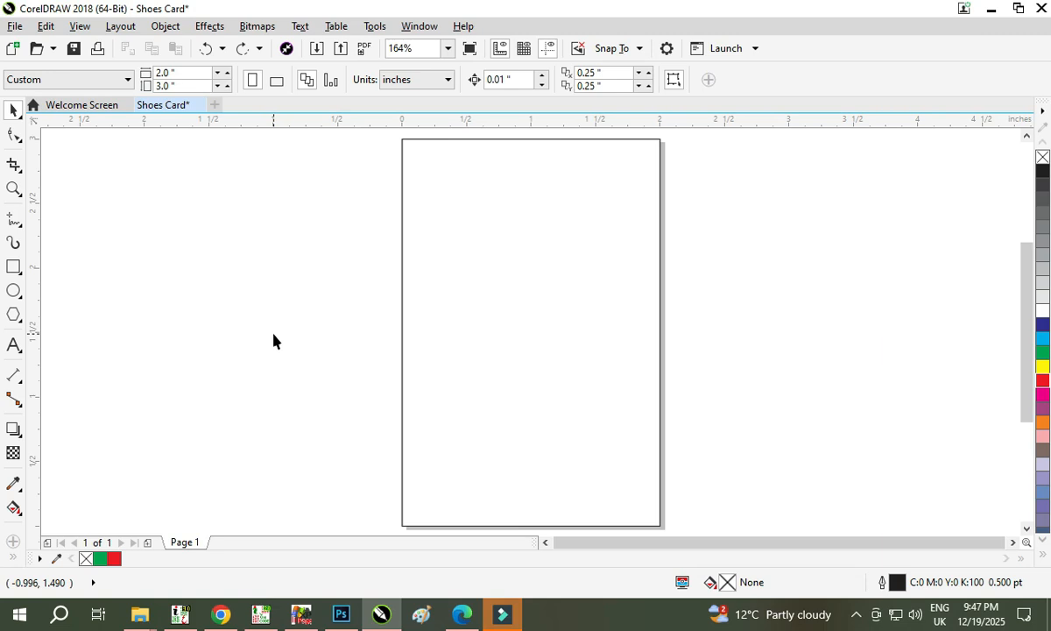
Draw a rectangle about 1.24 by 1.70 inches beside the page and give it a yellow outline and green fill.
{"action": "left_click", "coordinate": [274, 335]}
{"action": "left_click", "coordinate": [13, 266]}
{"action": "left_click_drag", "start_coordinate": [194, 188], "coordinate": [354, 406]}
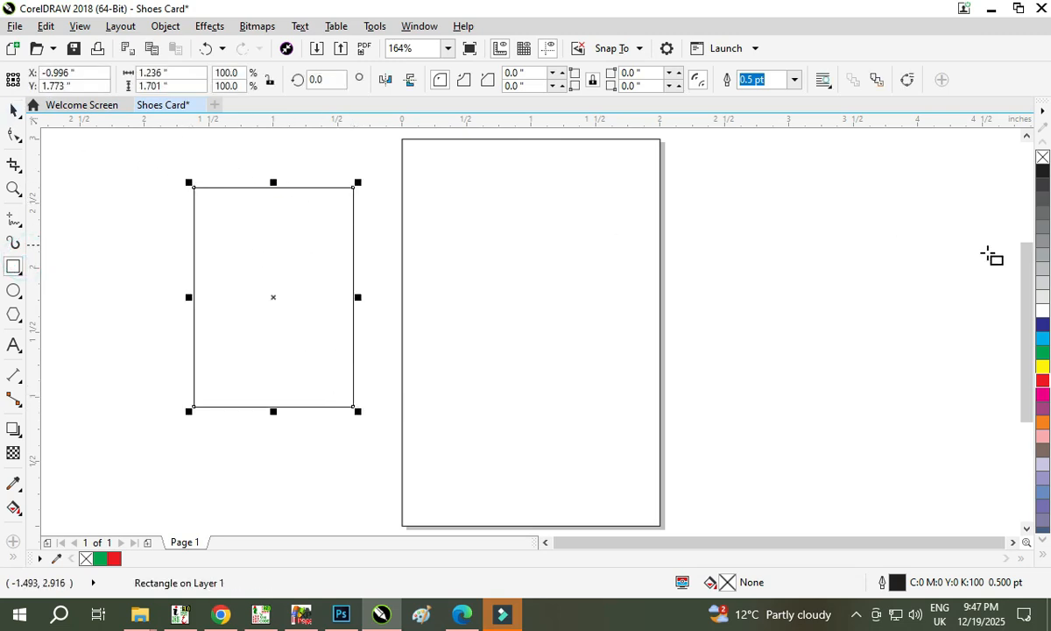
{"action": "right_click", "coordinate": [1043, 366]}
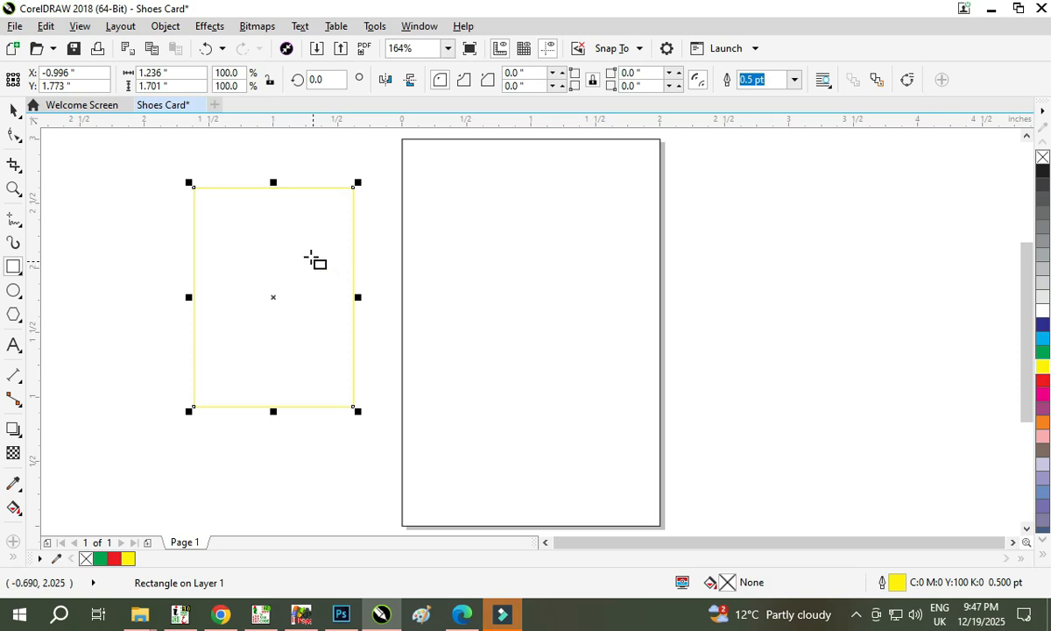
{"action": "left_click", "coordinate": [1043, 355]}
{"action": "scroll", "coordinate": [349, 198], "scroll_direction": "up", "scroll_amount": 3}
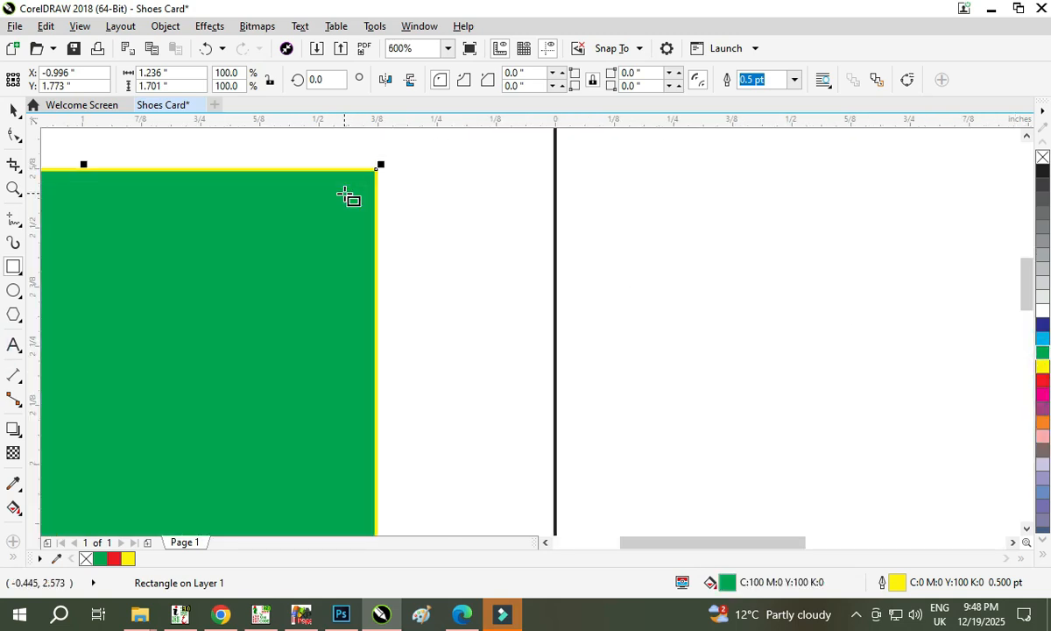
{"action": "scroll", "coordinate": [348, 198], "scroll_direction": "down", "scroll_amount": 3}
Delete the green practice rectangle beside the page and fit all objects in the view.
{"action": "key", "text": "space"}
{"action": "left_click_drag", "start_coordinate": [159, 416], "coordinate": [416, 135]}
{"action": "key", "text": "Delete"}
{"action": "left_click", "coordinate": [375, 276]}
{"action": "key", "text": "F4"}
Fill the page-sized rectangle with dark blue (C100 M100 Y0 K0) and give it a yellow outline.
{"action": "left_click", "coordinate": [536, 269]}
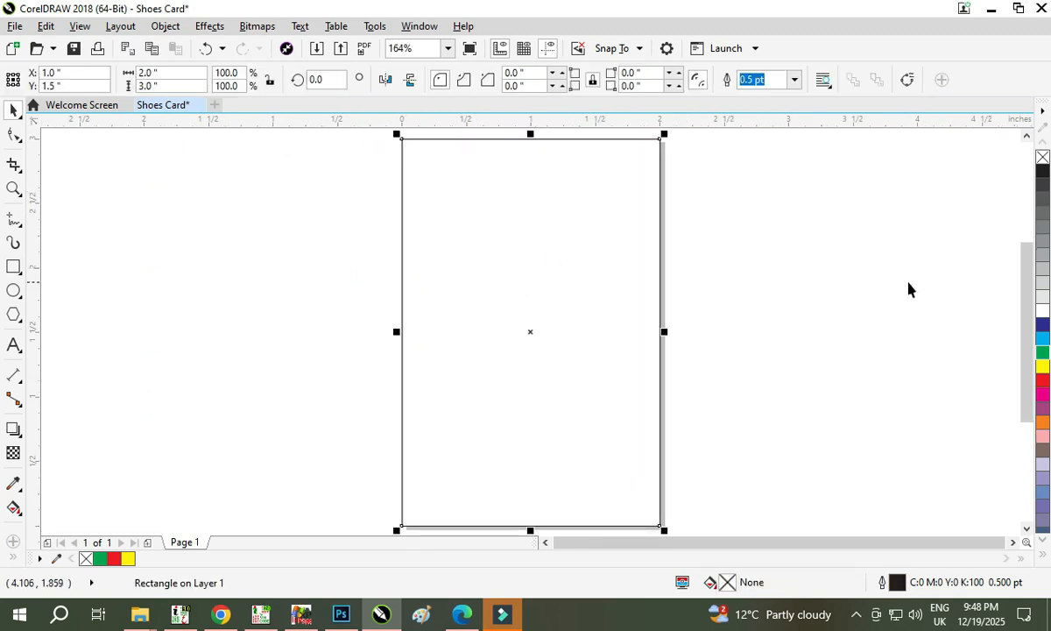
{"action": "left_click", "coordinate": [1041, 329]}
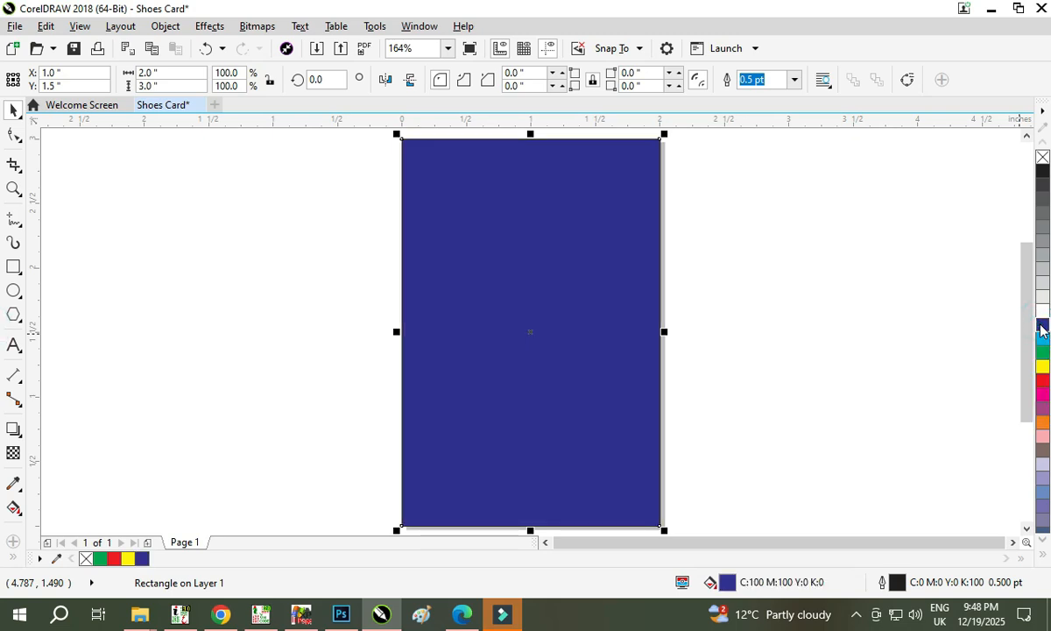
{"action": "right_click", "coordinate": [1041, 367]}
{"action": "scroll", "coordinate": [630, 184], "scroll_direction": "up", "scroll_amount": 3}
{"action": "scroll", "coordinate": [781, 204], "scroll_direction": "down", "scroll_amount": 5}
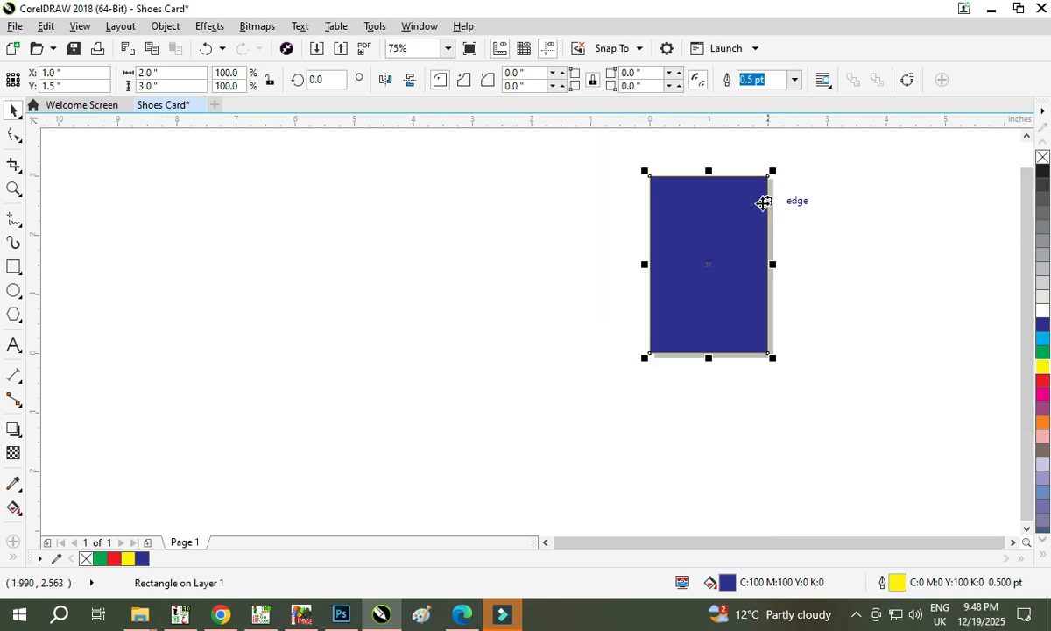
{"action": "key", "text": "shift+F2"}
{"action": "left_click", "coordinate": [749, 226]}
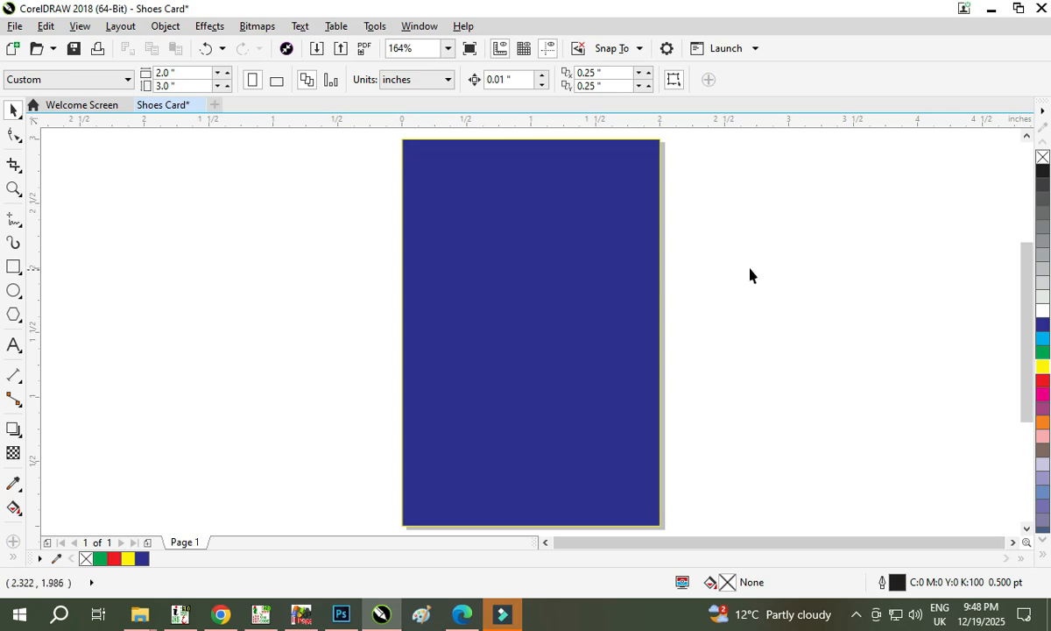
Remove the outline from the blue page rectangle.
{"action": "left_click", "coordinate": [526, 233]}
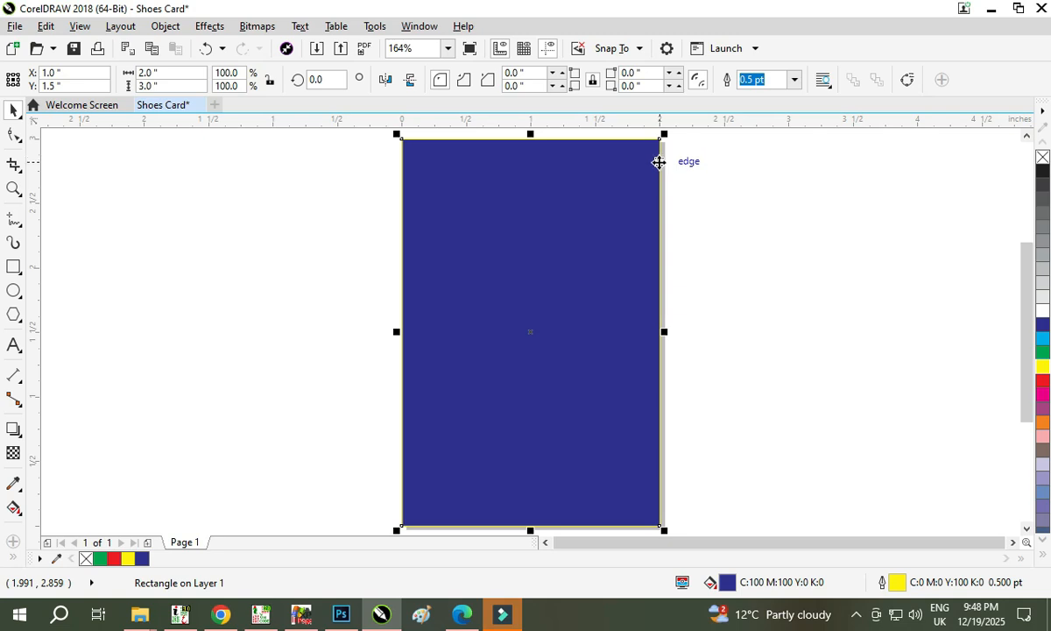
{"action": "scroll", "coordinate": [658, 159], "scroll_direction": "down", "scroll_amount": 3}
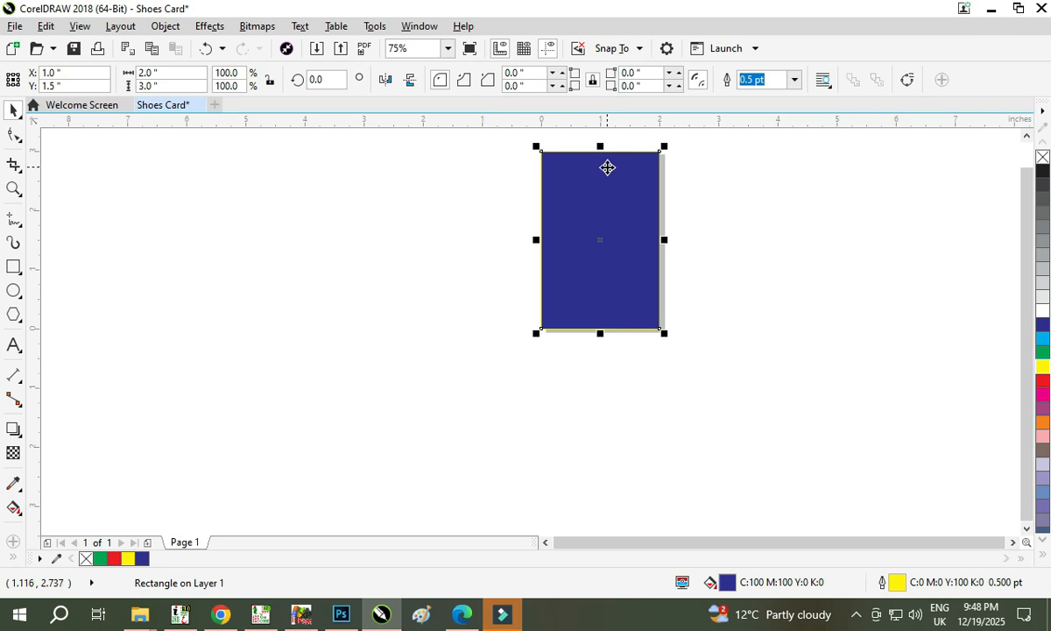
{"action": "scroll", "coordinate": [603, 167], "scroll_direction": "up", "scroll_amount": 3}
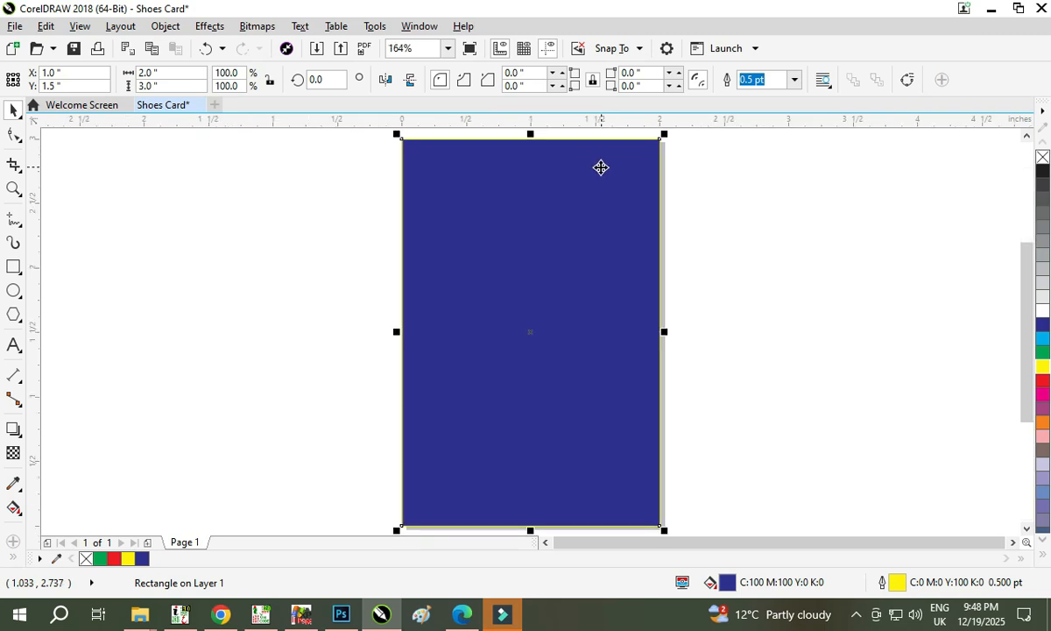
{"action": "right_click", "coordinate": [1042, 156]}
{"action": "left_click", "coordinate": [826, 204]}
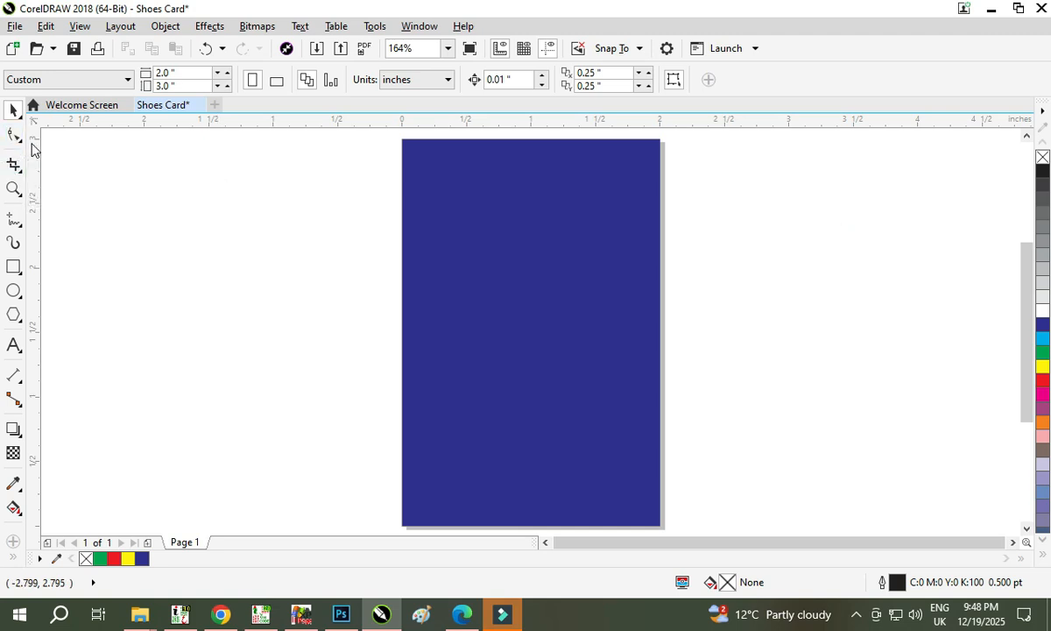
Round the blue rectangle's corners with the Shape tool, trying a 1.0 inch radius and reducing it to about 0.178 inch.
{"action": "left_click", "coordinate": [499, 206]}
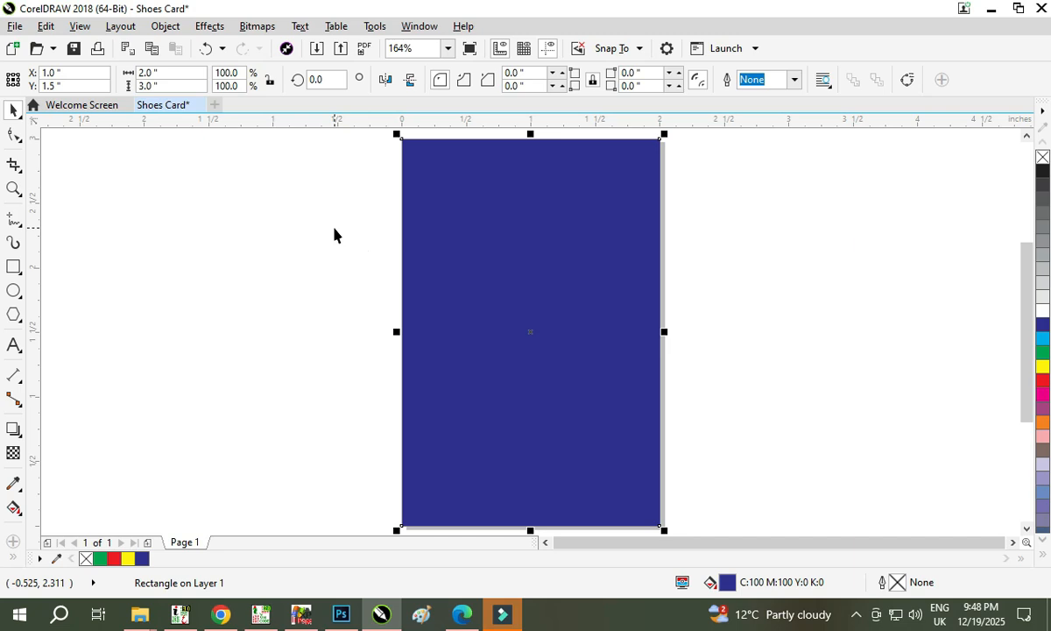
{"action": "key", "text": "F10"}
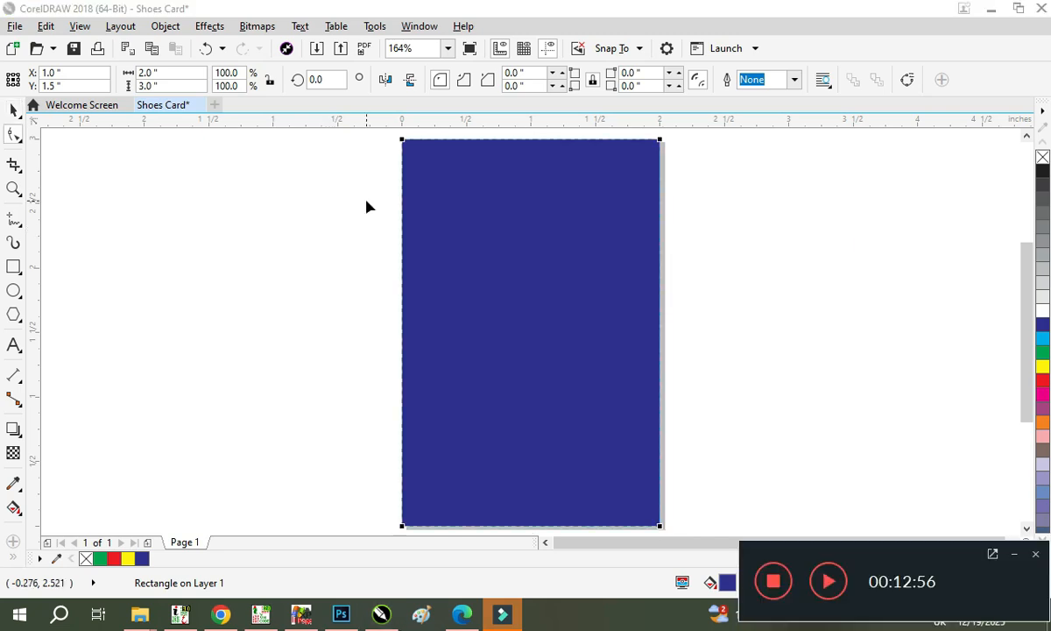
{"action": "left_click", "coordinate": [401, 137]}
{"action": "left_click_drag", "start_coordinate": [406, 144], "coordinate": [489, 301]}
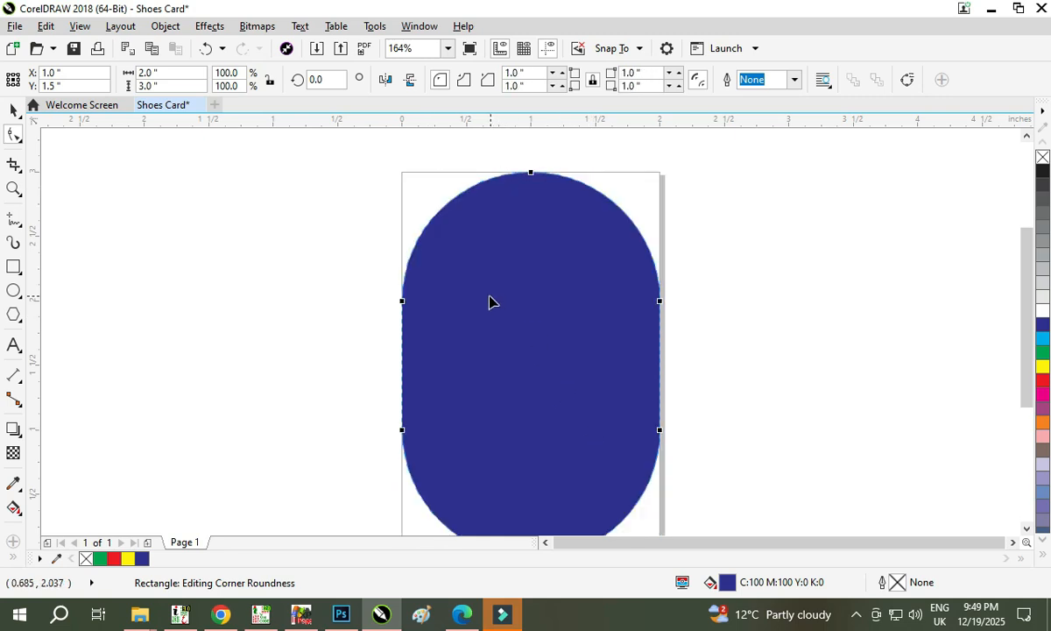
{"action": "scroll", "coordinate": [460, 303], "scroll_direction": "down", "scroll_amount": 1}
{"action": "left_click_drag", "start_coordinate": [531, 140], "coordinate": [426, 141]}
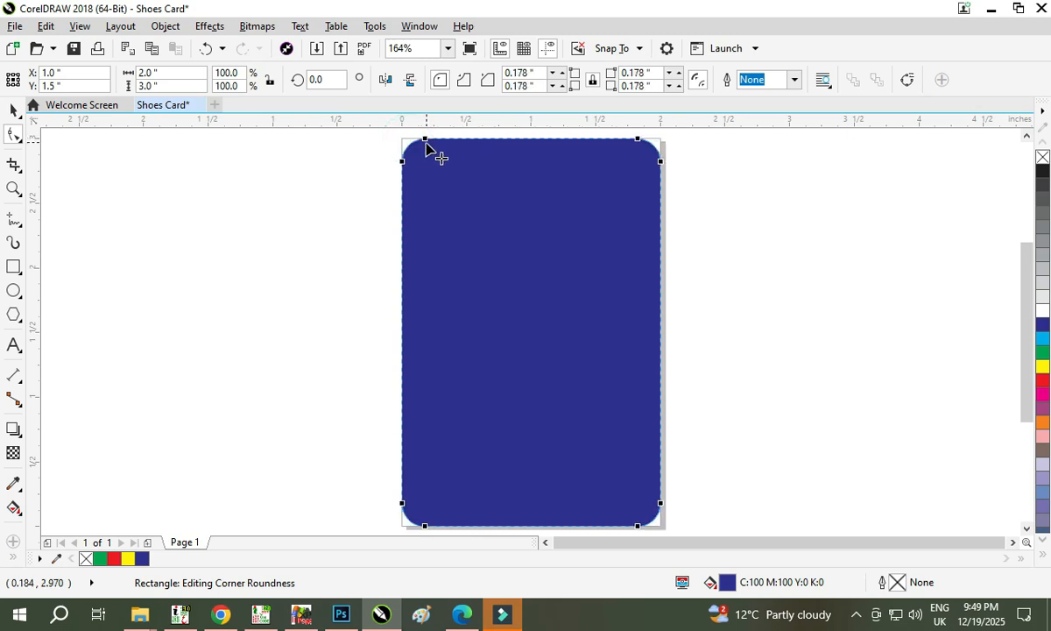
Change the blue rectangle's corners to scalloped and compare them with chamfered corners.
{"action": "left_click", "coordinate": [466, 80]}
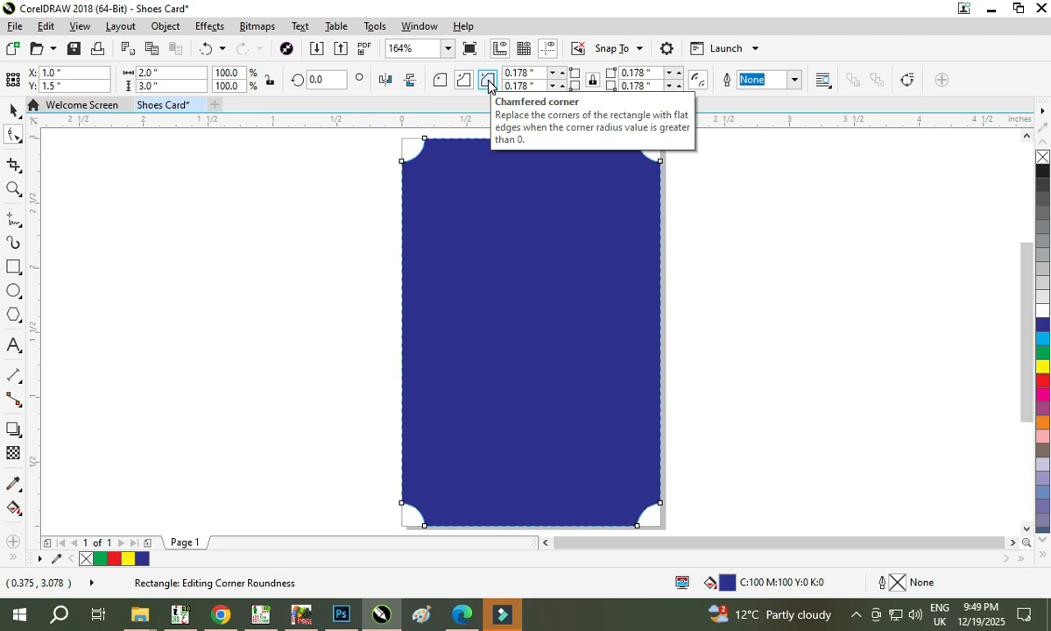
{"action": "left_click", "coordinate": [488, 82]}
{"action": "left_click", "coordinate": [15, 108]}
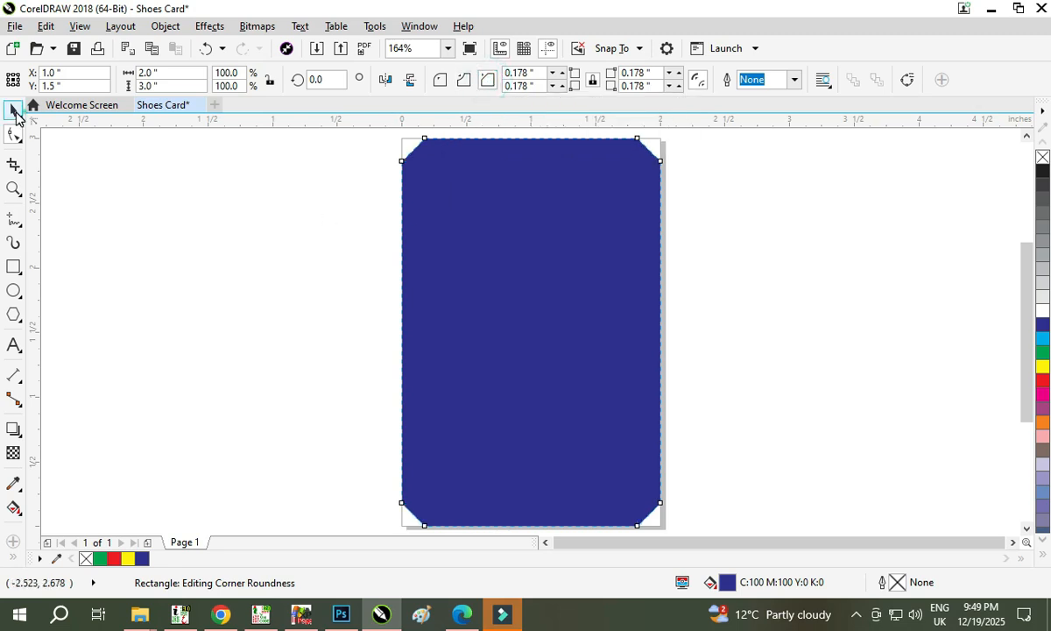
{"action": "left_click", "coordinate": [199, 239]}
Undo the corner style and rounding changes on the blue rectangle and deselect it.
{"action": "left_click", "coordinate": [494, 235]}
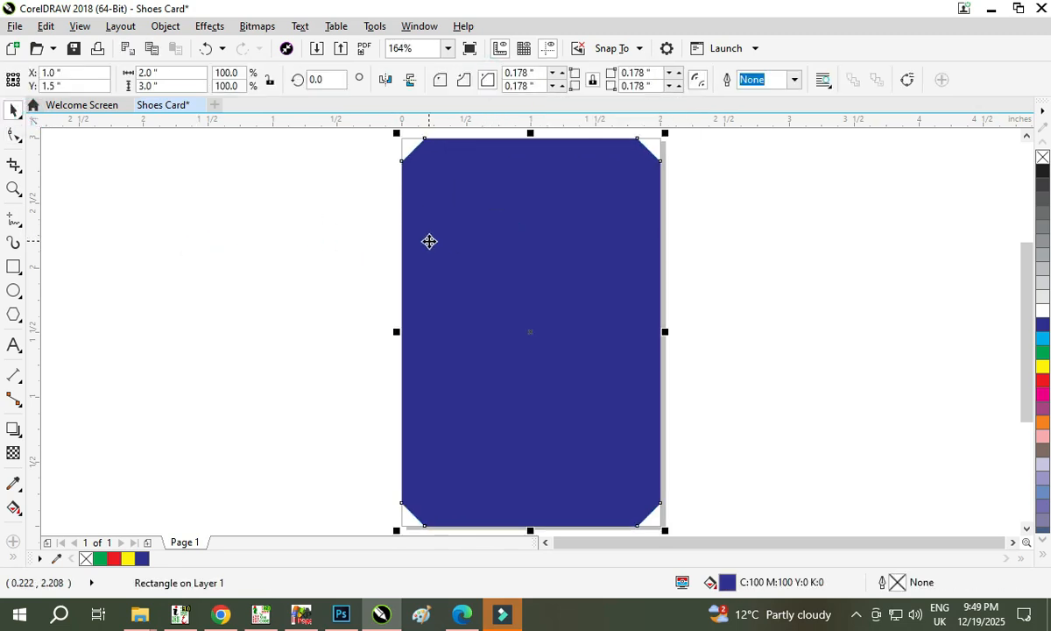
{"action": "key", "text": "ctrl+z"}
{"action": "key", "text": "ctrl+z"}
{"action": "key", "text": "ctrl+z"}
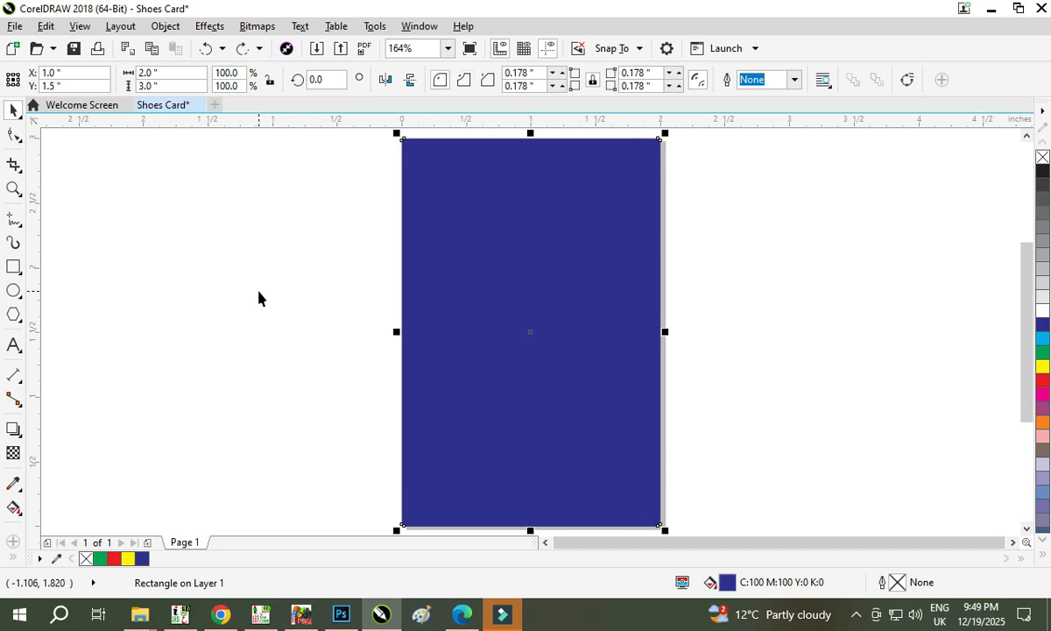
{"action": "left_click", "coordinate": [725, 249]}
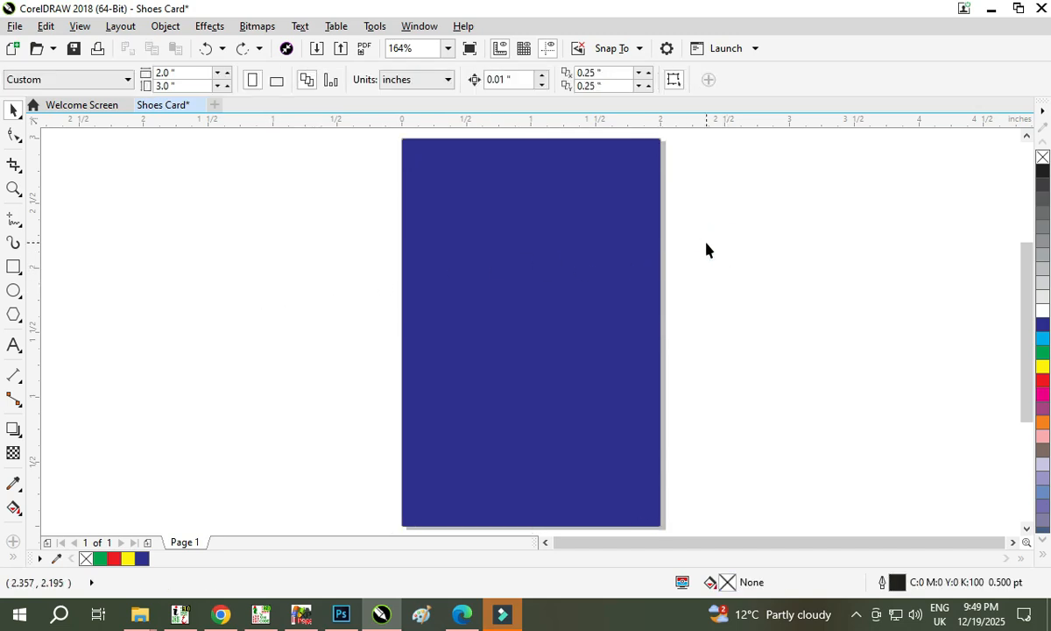
Square off the blue rectangle's slightly rounded corners with the Shape tool, bringing the corner radius to 0.0 inch.
{"action": "left_click", "coordinate": [617, 232]}
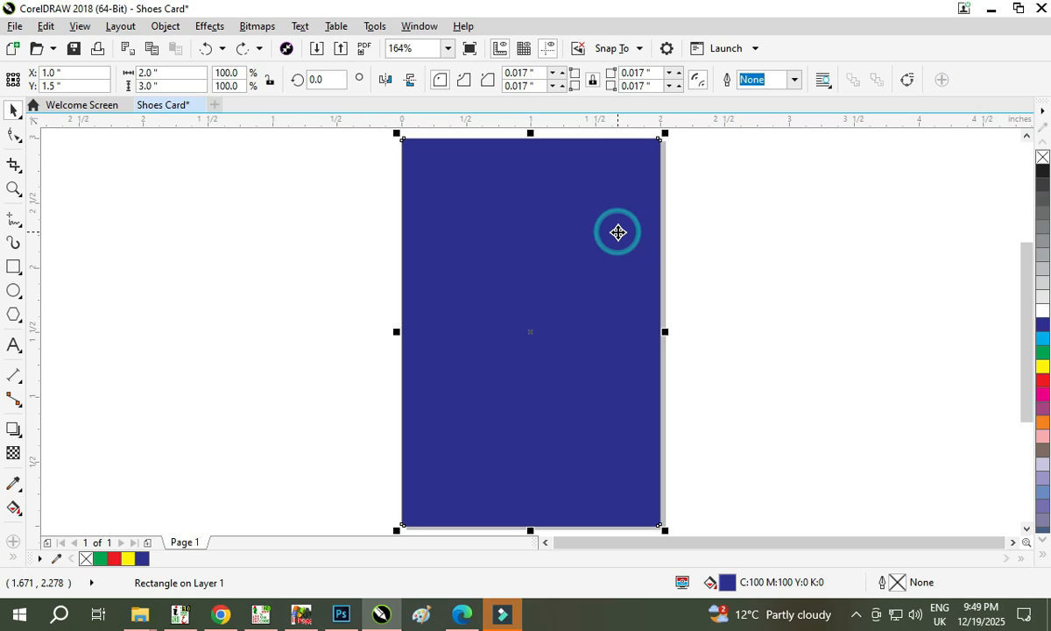
{"action": "left_click", "coordinate": [13, 134]}
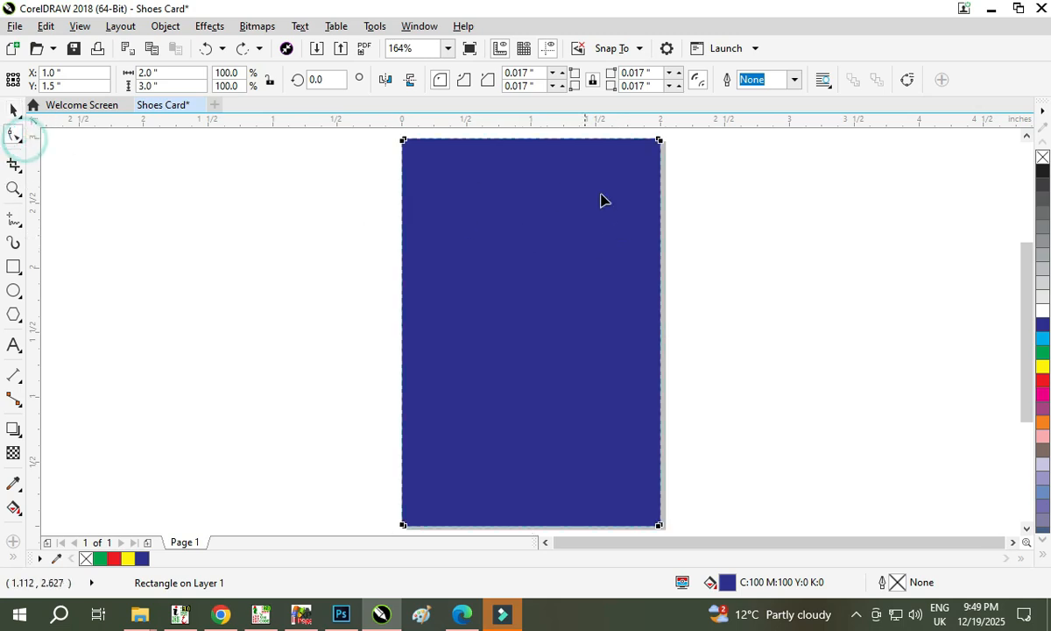
{"action": "left_click_drag", "start_coordinate": [666, 142], "coordinate": [661, 159]}
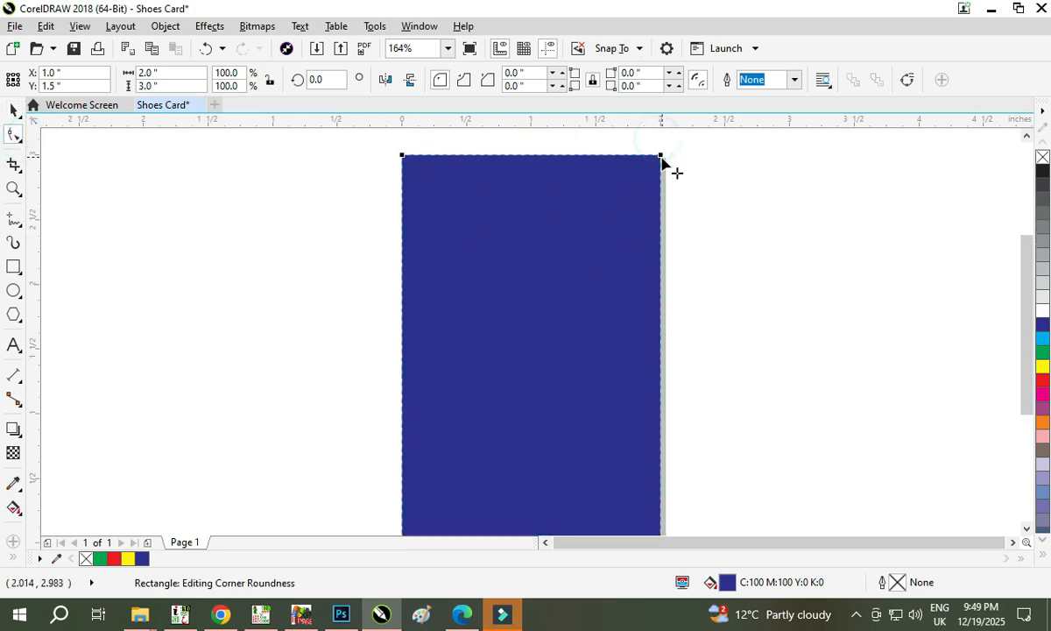
{"action": "scroll", "coordinate": [650, 161], "scroll_direction": "down", "scroll_amount": 1}
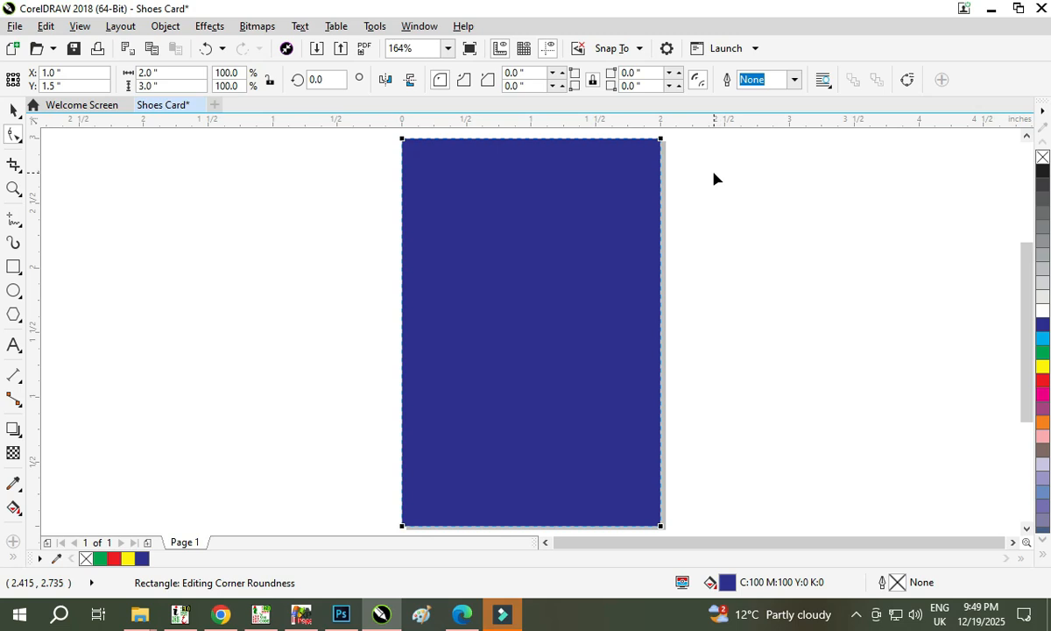
Round only the blue rectangle's upper-right and lower-left corners to a 1.0 inch radius with the Shape tool.
{"action": "left_click", "coordinate": [662, 140]}
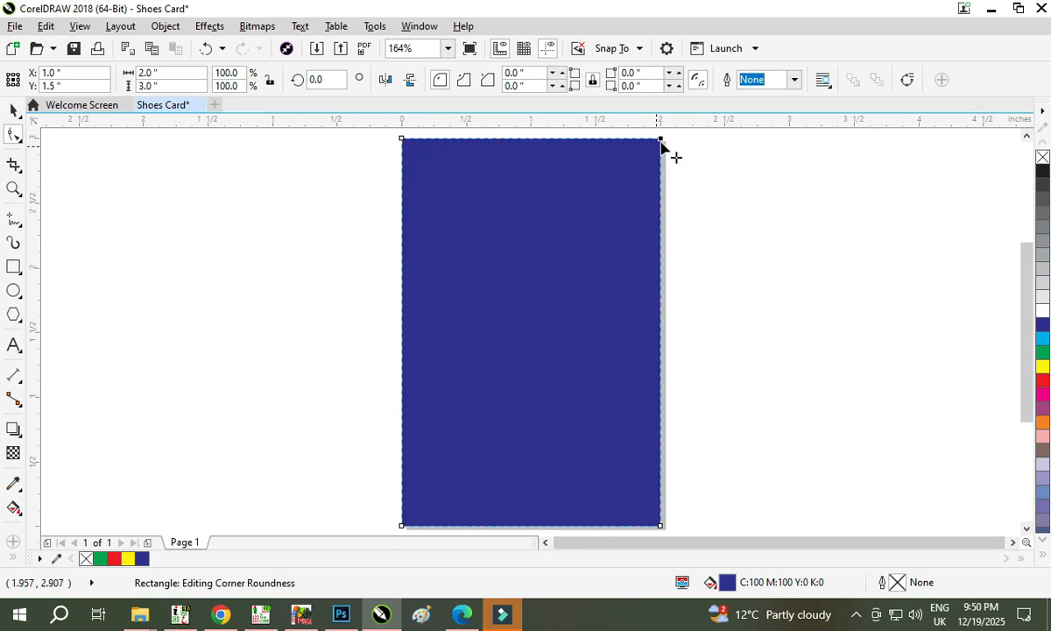
{"action": "left_click", "coordinate": [401, 528]}
{"action": "left_click", "coordinate": [402, 529]}
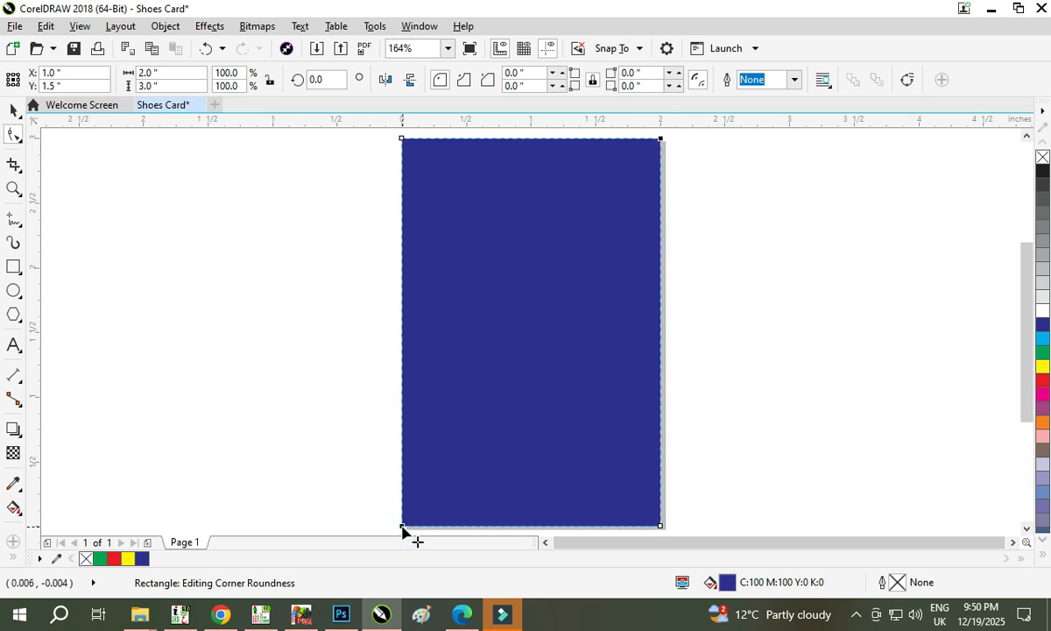
{"action": "left_click_drag", "start_coordinate": [402, 529], "coordinate": [506, 415]}
{"action": "left_click", "coordinate": [13, 110]}
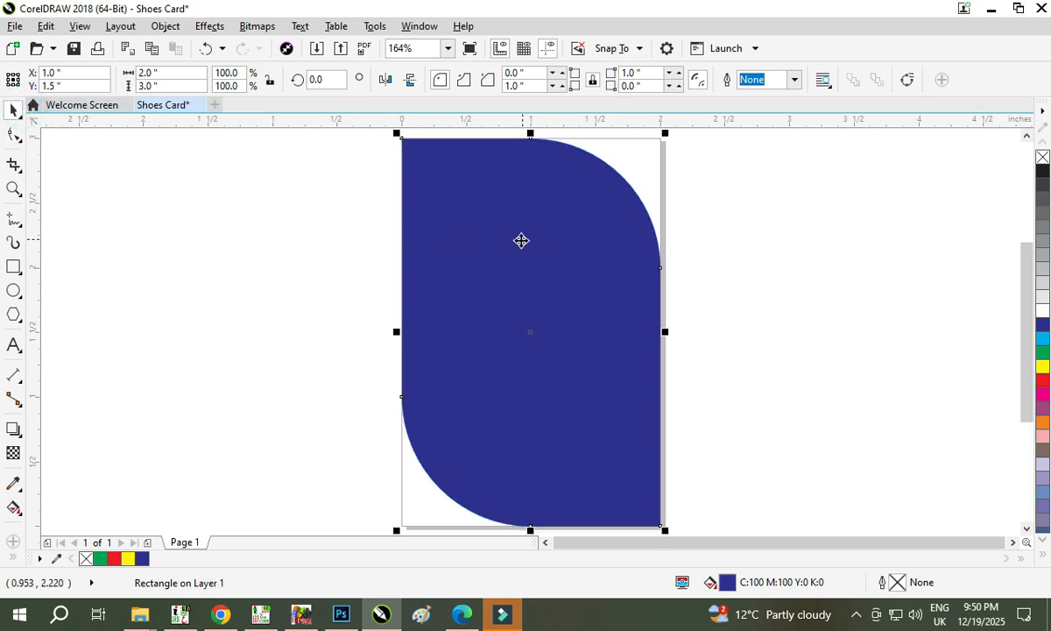
Change the two rounded corners to scalloped, compare them with chamfered, return to scalloped and deselect the rectangle.
{"action": "left_click", "coordinate": [464, 80]}
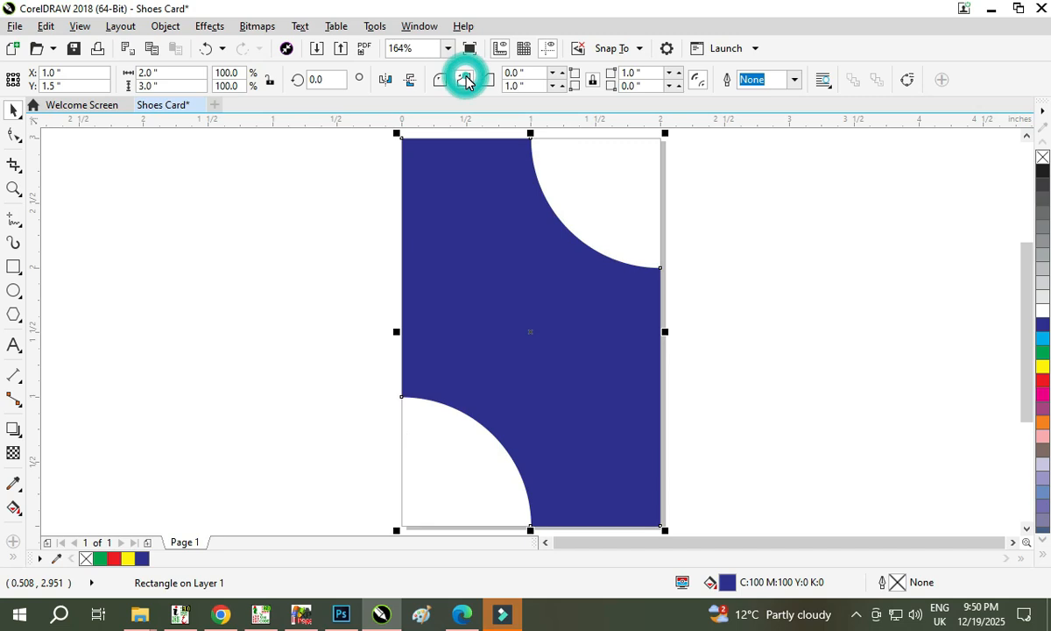
{"action": "left_click", "coordinate": [488, 81]}
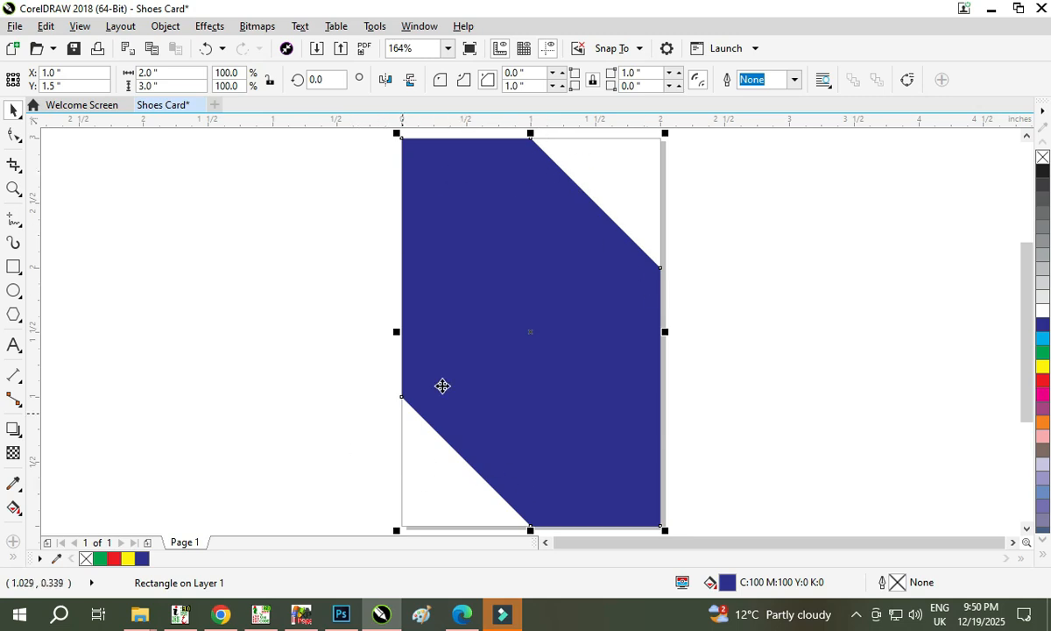
{"action": "left_click", "coordinate": [464, 80]}
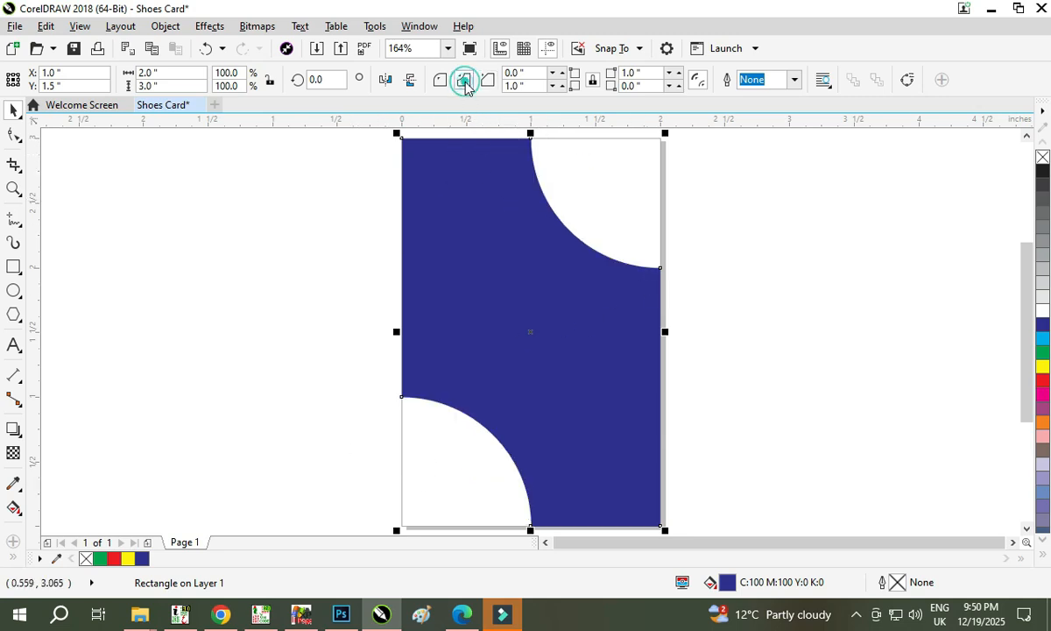
{"action": "left_click", "coordinate": [730, 222]}
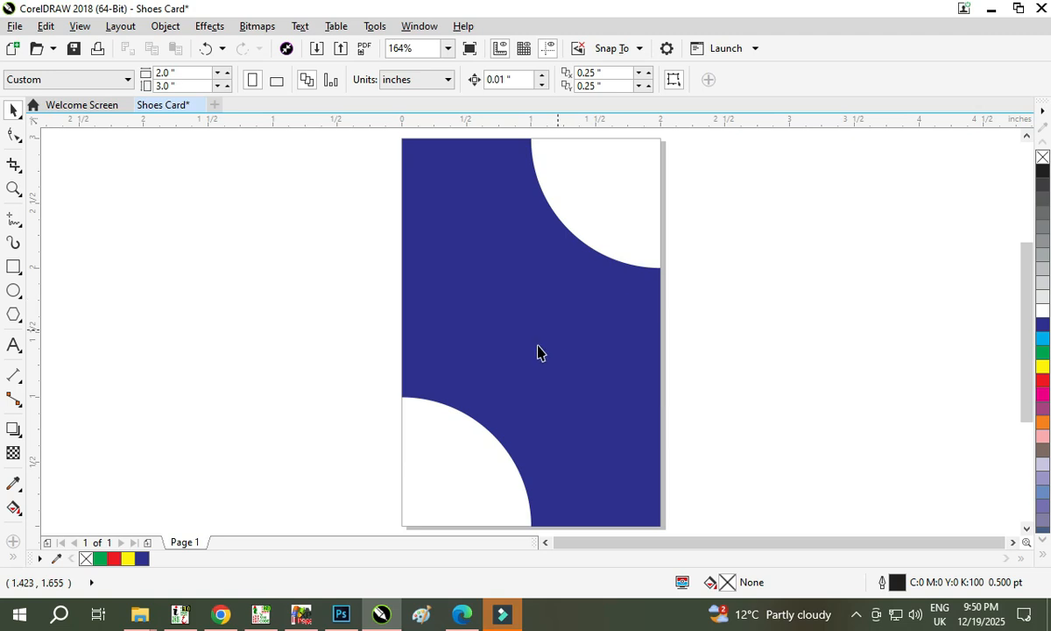
Undo the corner style changes and the rounding of the two opposite corners on the blue rectangle.
{"action": "left_click", "coordinate": [308, 418]}
{"action": "key", "text": "super+space"}
{"action": "left_click", "coordinate": [745, 341]}
{"action": "key", "text": "ctrl+z"}
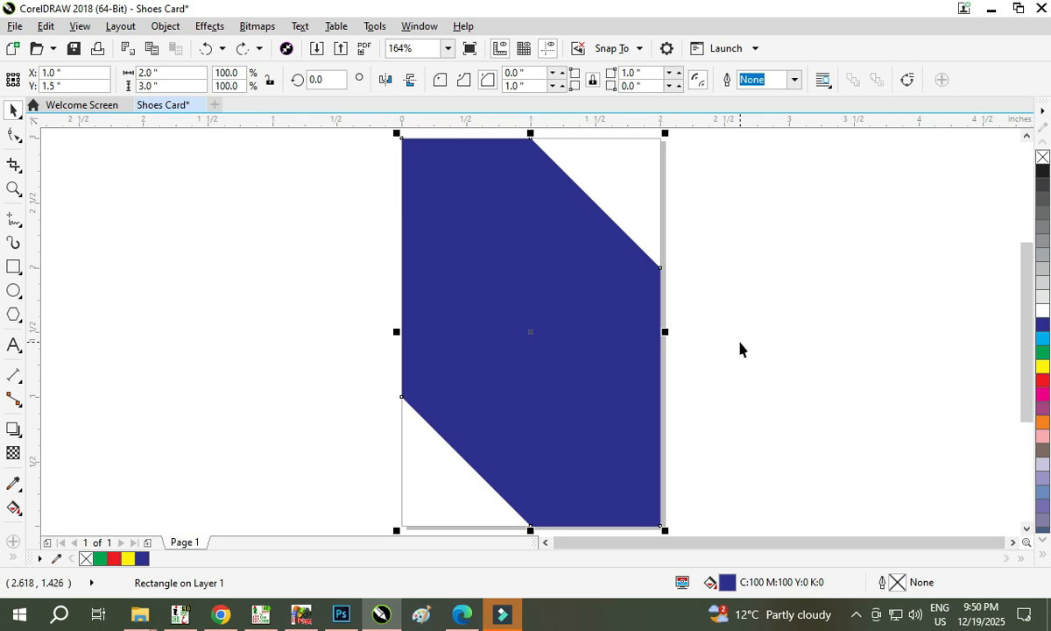
{"action": "scroll", "coordinate": [726, 350], "scroll_direction": "down", "scroll_amount": 2}
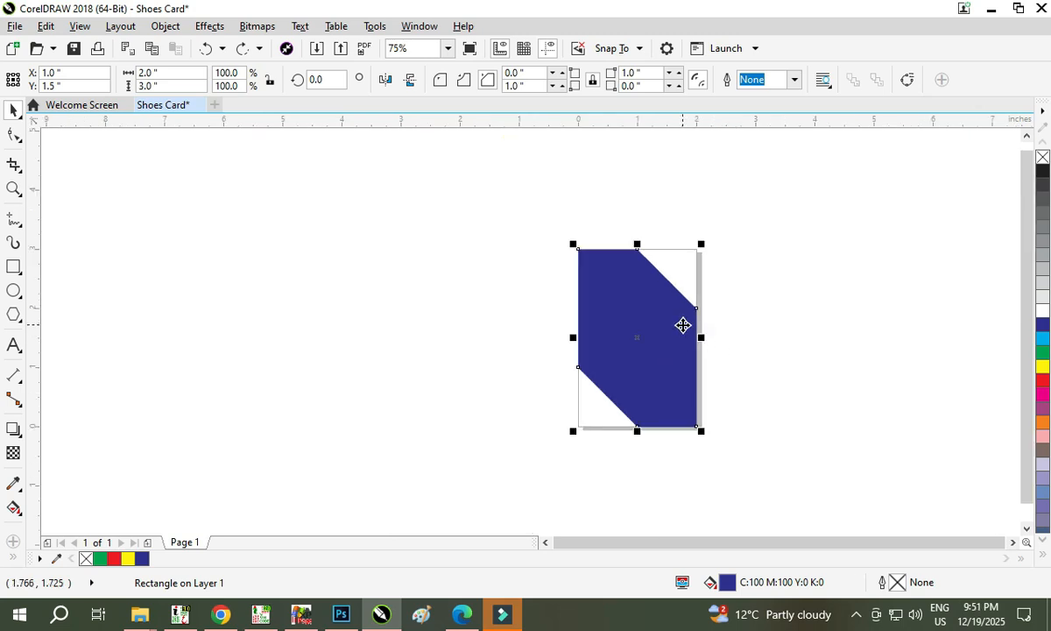
{"action": "scroll", "coordinate": [727, 342], "scroll_direction": "up", "scroll_amount": 2}
{"action": "left_click", "coordinate": [767, 258]}
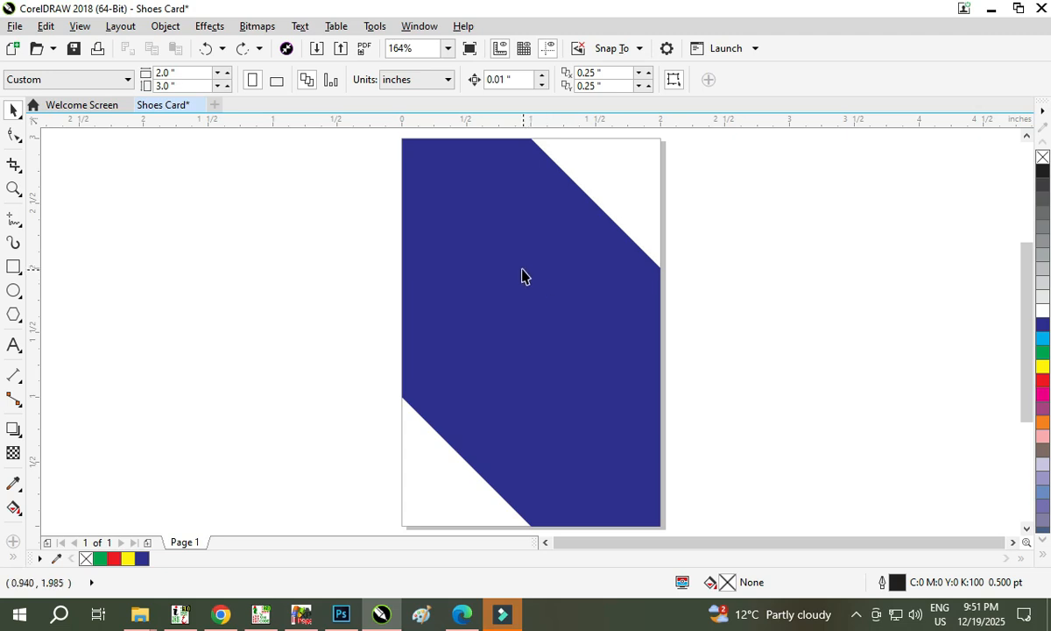
{"action": "key", "text": "ctrl+z"}
{"action": "key", "text": "ctrl+z"}
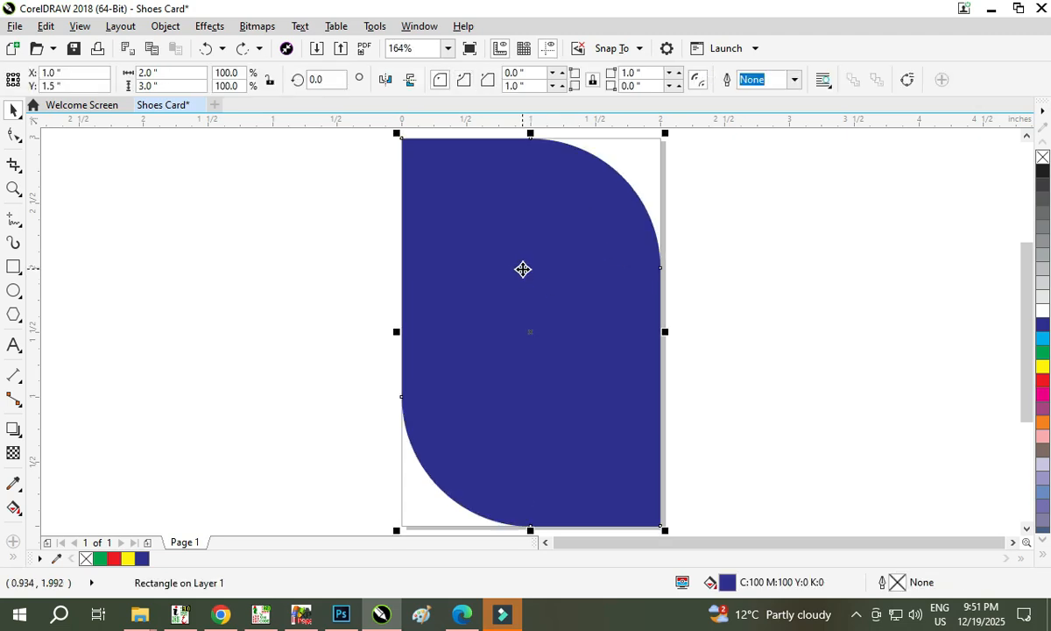
{"action": "key", "text": "ctrl+z"}
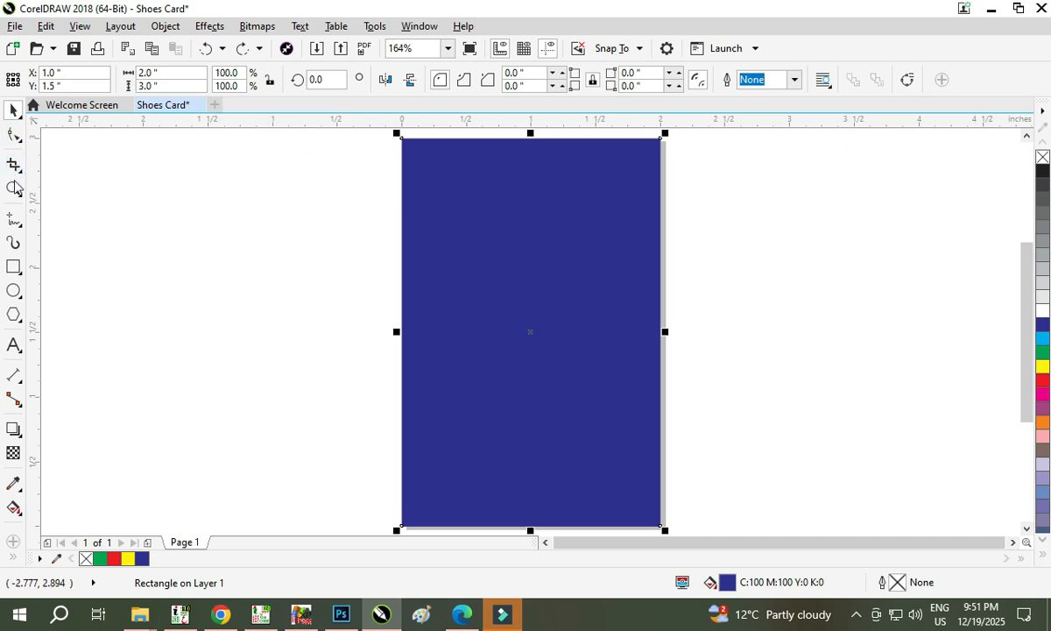
{"action": "left_click", "coordinate": [15, 292]}
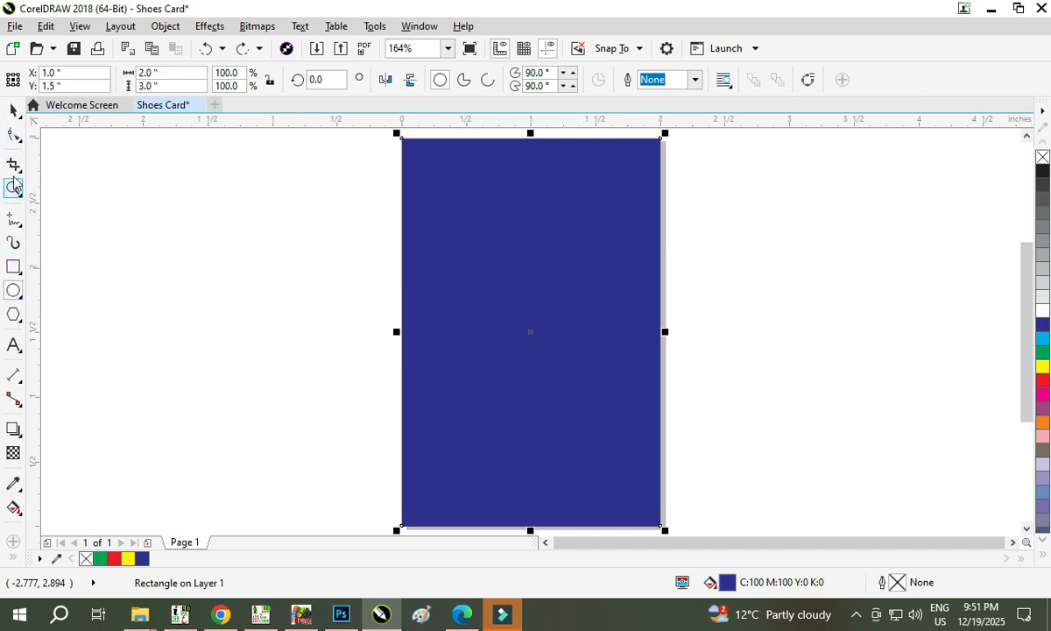
{"action": "left_click", "coordinate": [20, 141]}
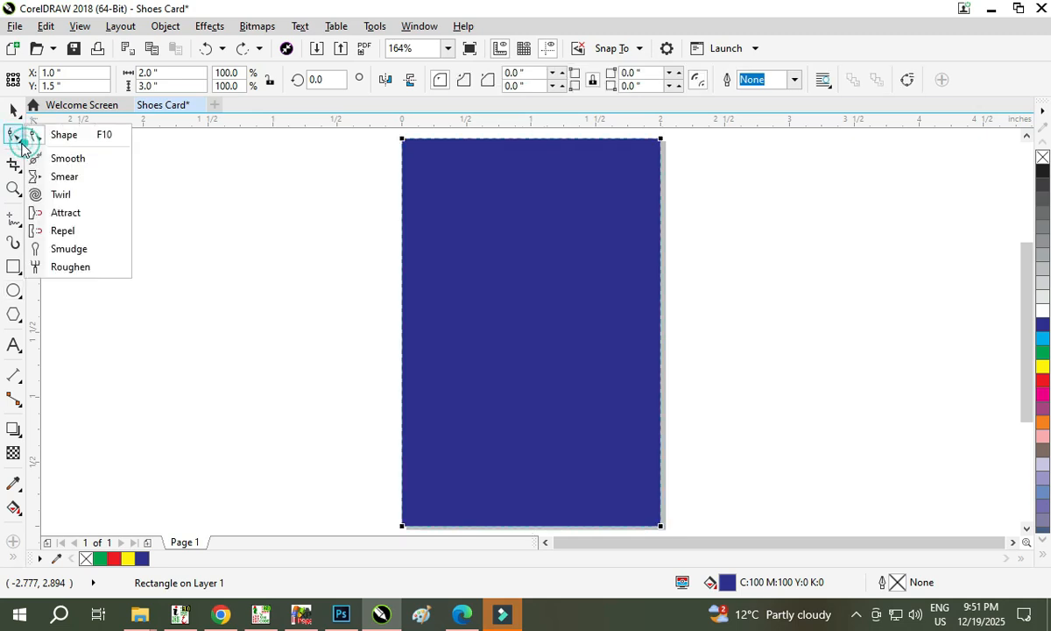
{"action": "left_click", "coordinate": [19, 171]}
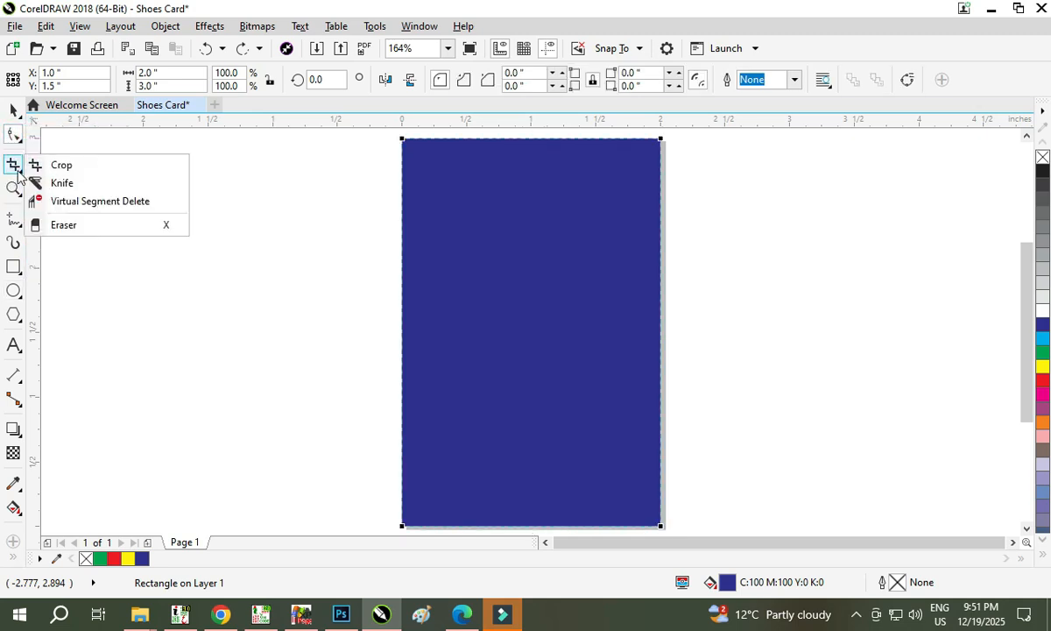
{"action": "left_click", "coordinate": [19, 223]}
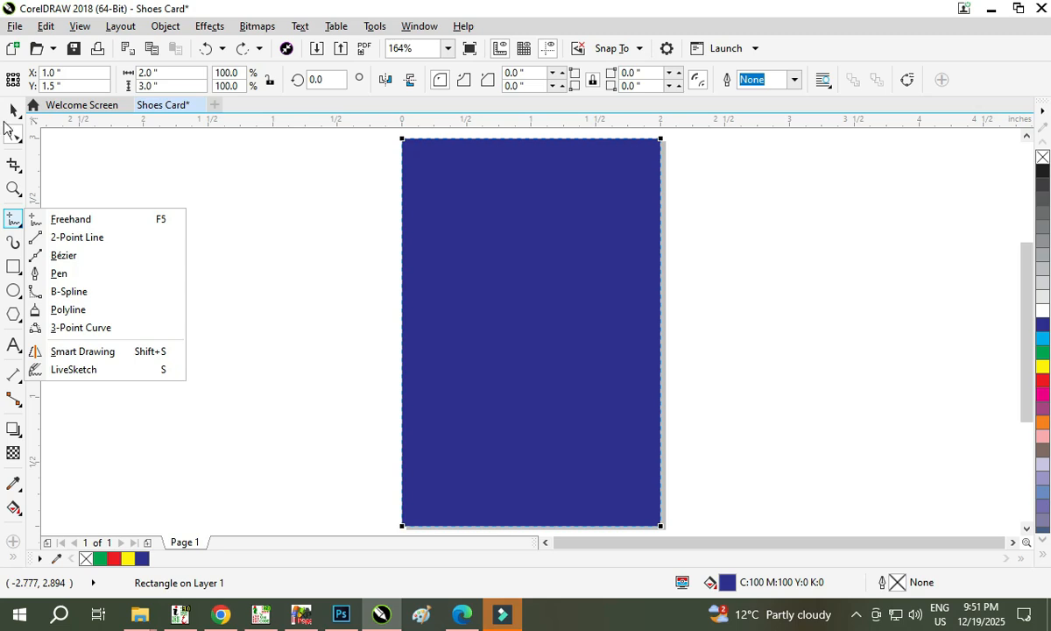
{"action": "left_click", "coordinate": [259, 237]}
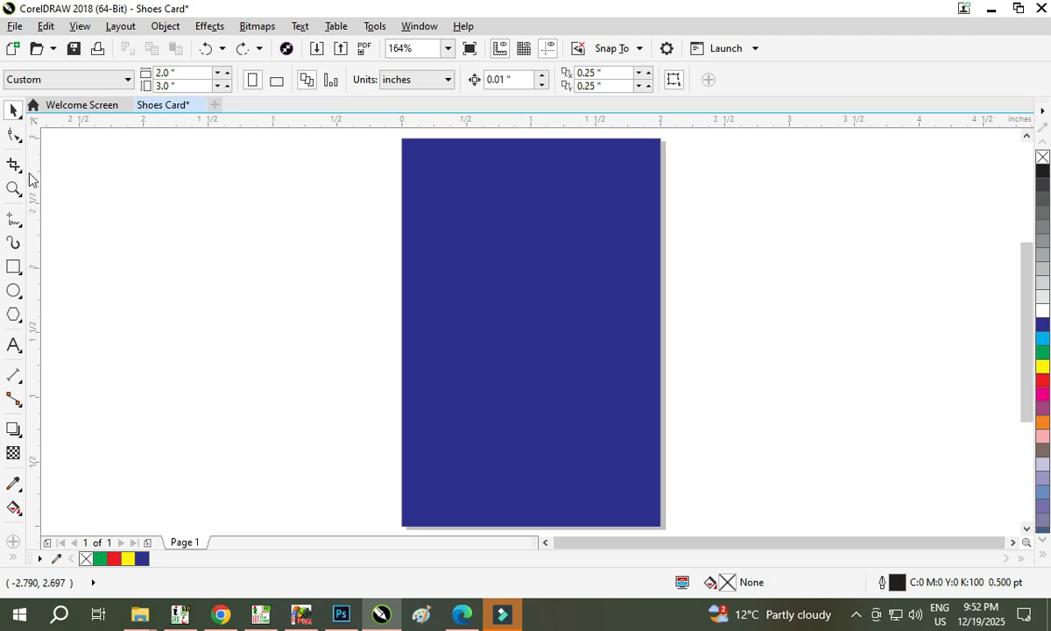
Draw five freehand ellipses of different sizes and proportions in the empty area to the left of the card.
{"action": "left_click", "coordinate": [14, 291]}
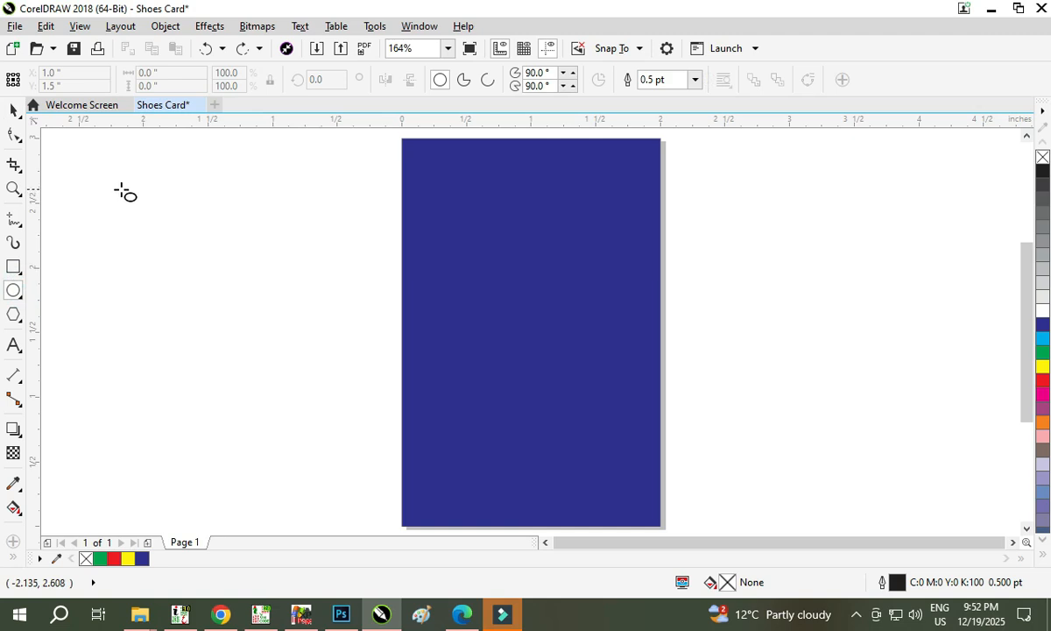
{"action": "left_click_drag", "start_coordinate": [165, 197], "coordinate": [247, 295]}
{"action": "left_click_drag", "start_coordinate": [108, 297], "coordinate": [235, 447]}
{"action": "left_click_drag", "start_coordinate": [277, 206], "coordinate": [391, 249]}
{"action": "left_click_drag", "start_coordinate": [277, 284], "coordinate": [348, 404]}
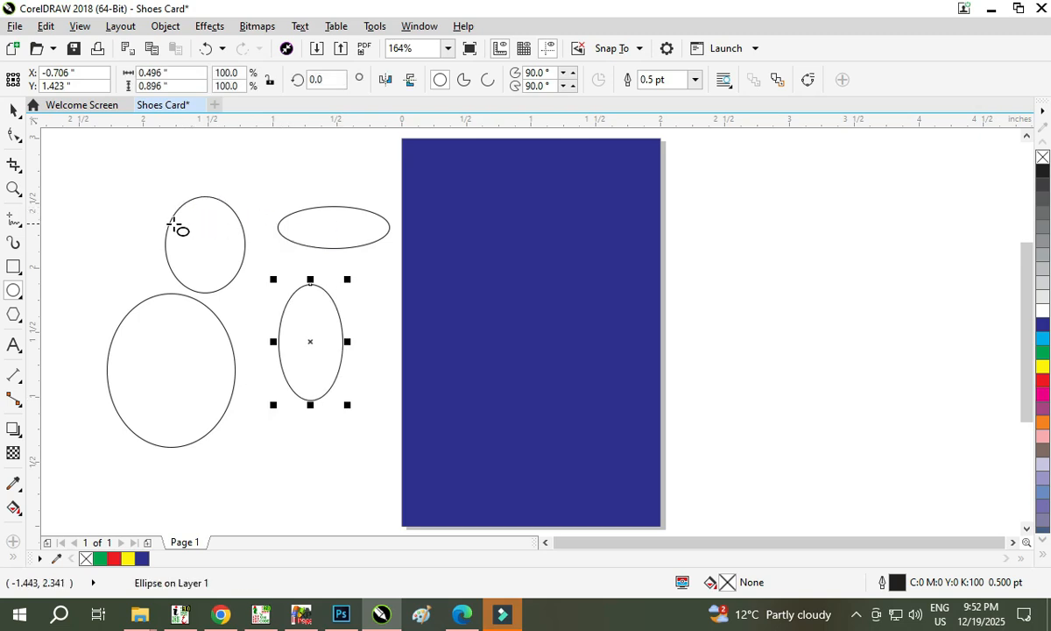
{"action": "left_click_drag", "start_coordinate": [58, 165], "coordinate": [134, 258]}
{"action": "key", "text": "space"}
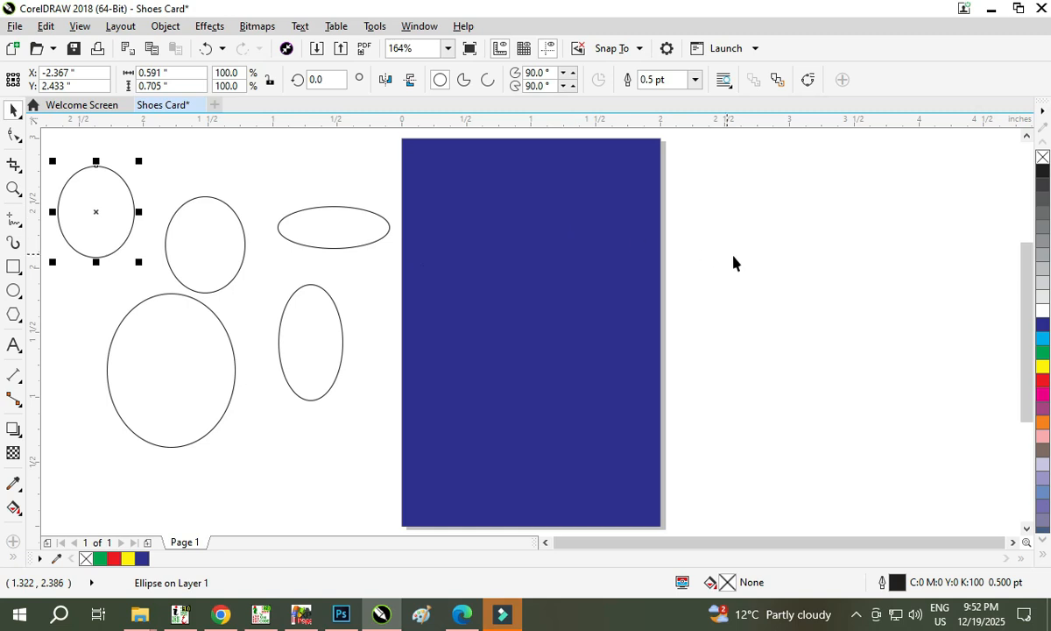
Draw a perfect circle about 1.34 inches in diameter to the right of the card, undoing the first ellipse attempt.
{"action": "key", "text": "space"}
{"action": "left_click_drag", "start_coordinate": [709, 215], "coordinate": [788, 306]}
{"action": "key", "text": "ctrl+z"}
{"action": "left_click_drag", "start_coordinate": [744, 222], "coordinate": [882, 401]}
{"action": "key", "text": "space"}
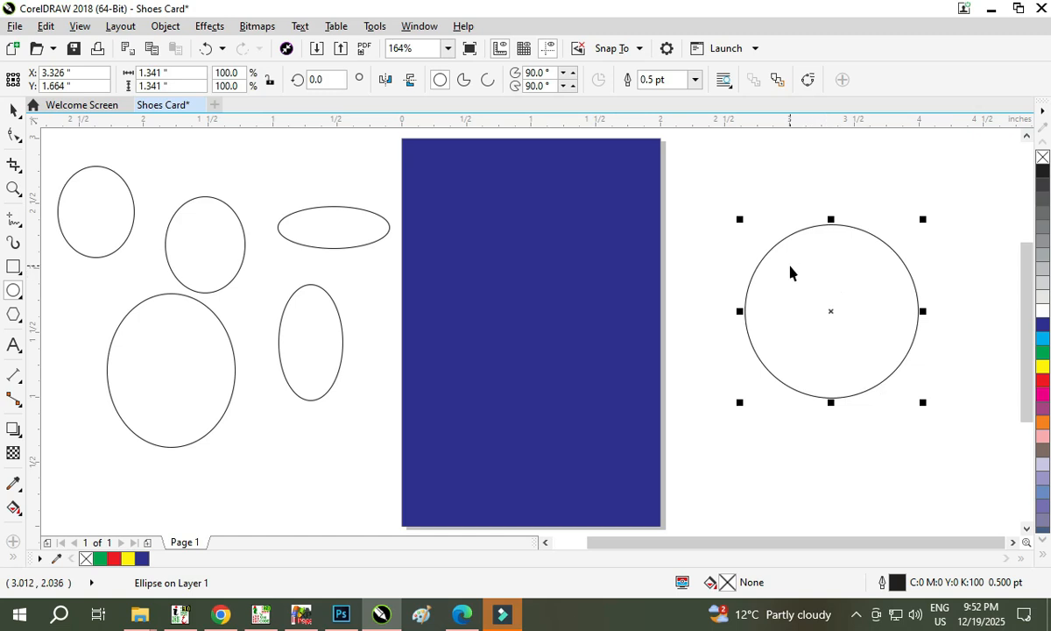
Delete the practice circle and all five ellipses around the card.
{"action": "left_click_drag", "start_coordinate": [956, 186], "coordinate": [705, 424]}
{"action": "key", "text": "Delete"}
{"action": "left_click_drag", "start_coordinate": [388, 150], "coordinate": [40, 469]}
{"action": "key", "text": "Delete"}
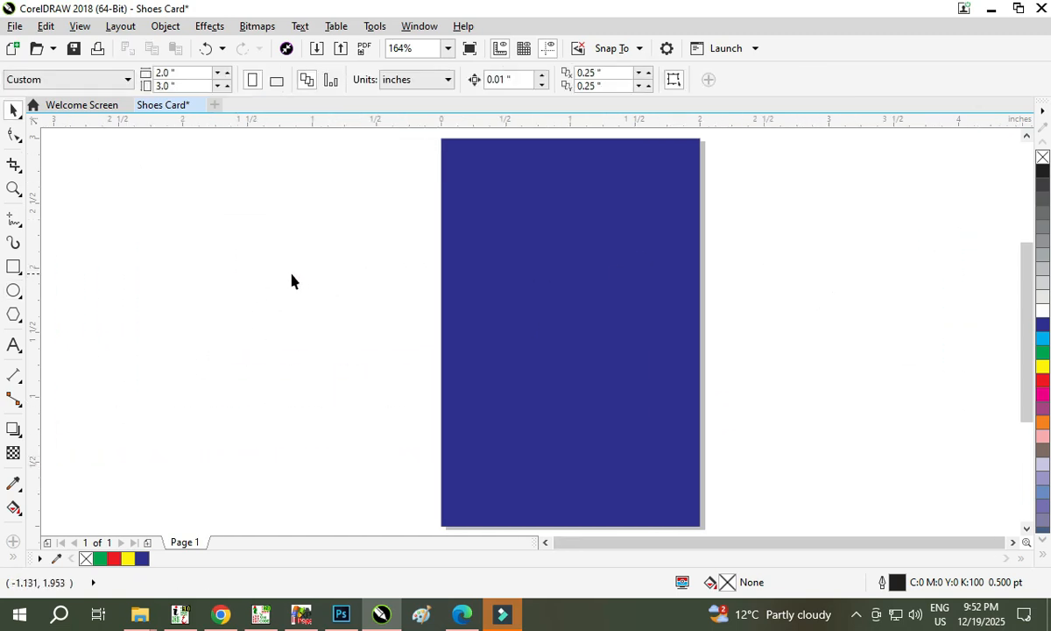
{"action": "scroll", "coordinate": [292, 281], "scroll_direction": "right", "scroll_amount": 1}
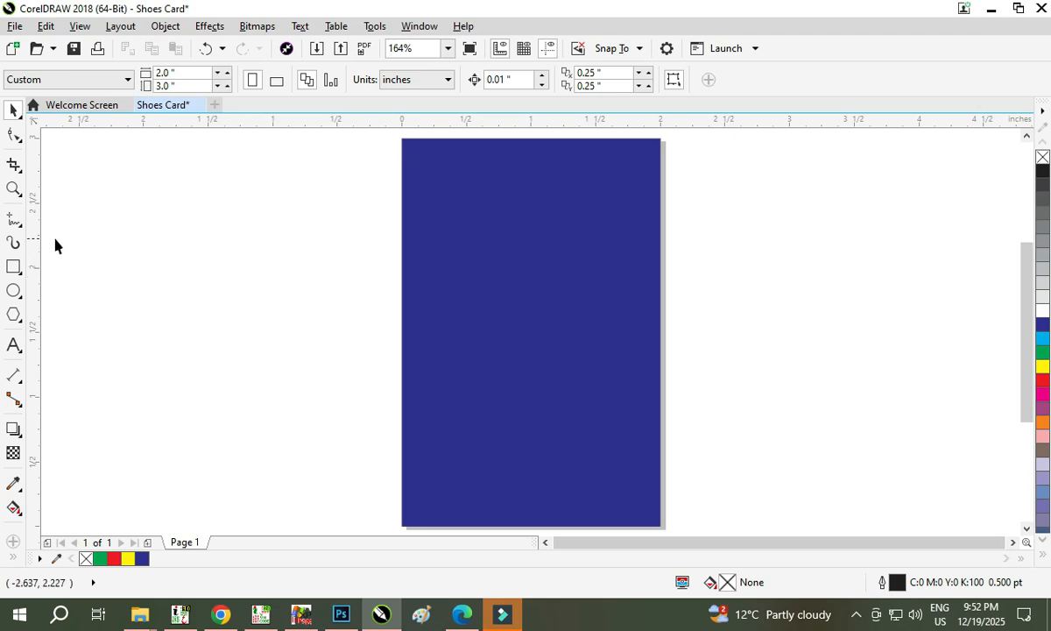
Draw a perfect circle about 1.525 inches in diameter to the left of the card and fill it with yellow.
{"action": "left_click", "coordinate": [13, 291]}
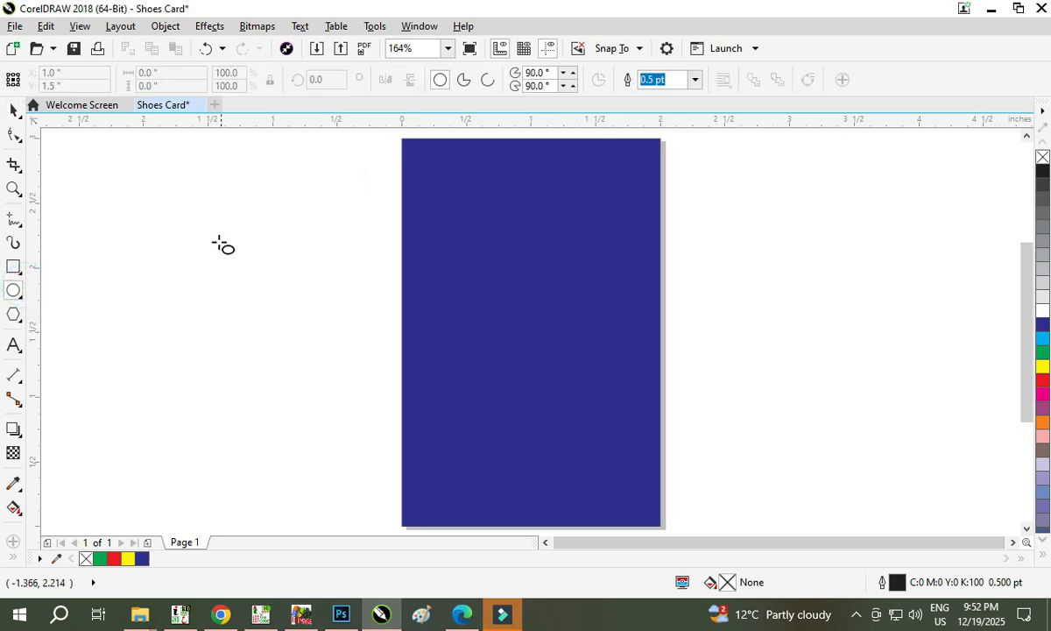
{"action": "left_click_drag", "start_coordinate": [174, 193], "coordinate": [373, 388]}
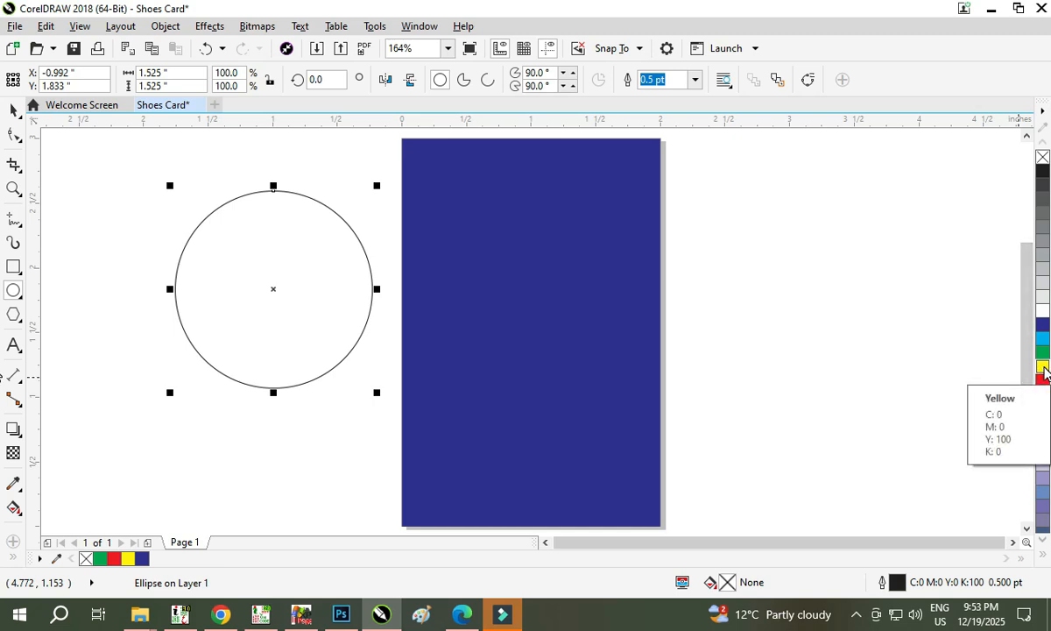
{"action": "left_click", "coordinate": [1043, 368]}
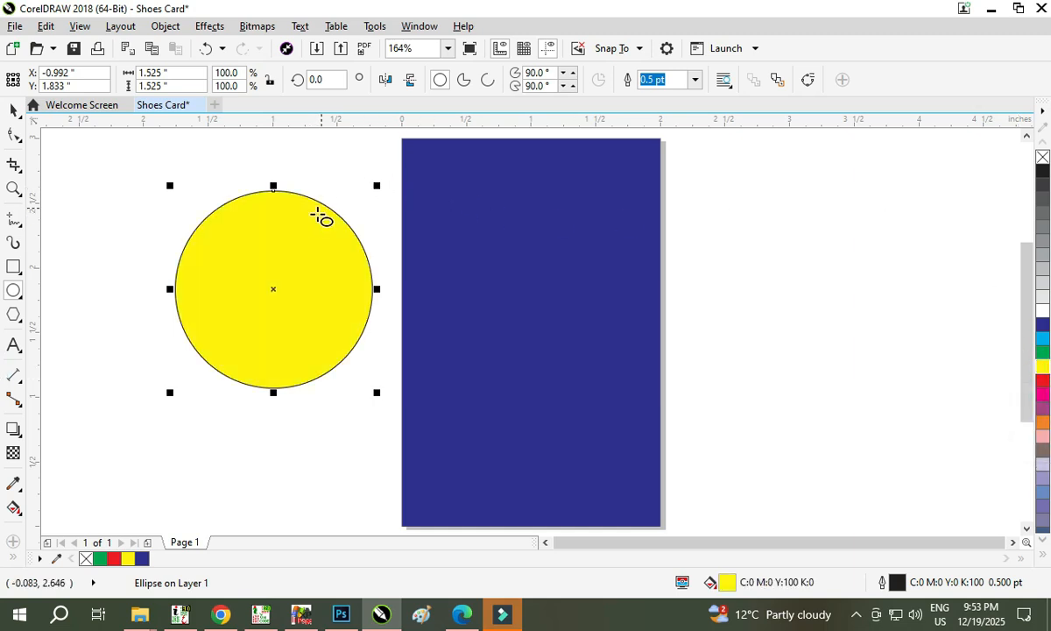
Try the yellow circle without its outline, checking the edge up close, and undo the outline removal.
{"action": "scroll", "coordinate": [321, 217], "scroll_direction": "up", "scroll_amount": 5}
{"action": "scroll", "coordinate": [548, 263], "scroll_direction": "down", "scroll_amount": 1}
{"action": "left_click", "coordinate": [11, 110]}
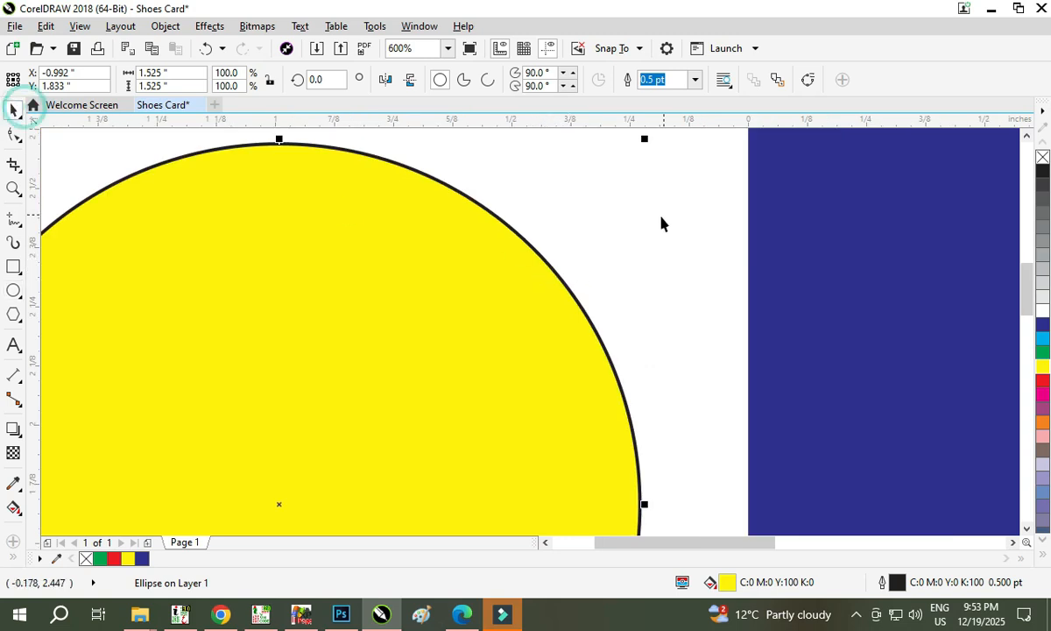
{"action": "scroll", "coordinate": [492, 243], "scroll_direction": "up", "scroll_amount": 1}
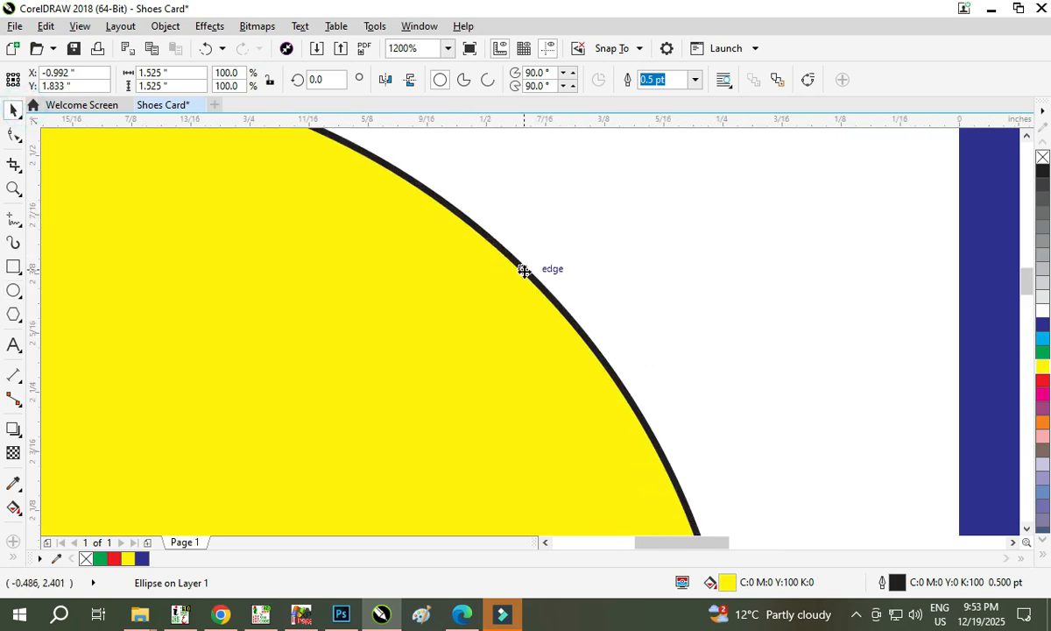
{"action": "right_click", "coordinate": [1043, 157]}
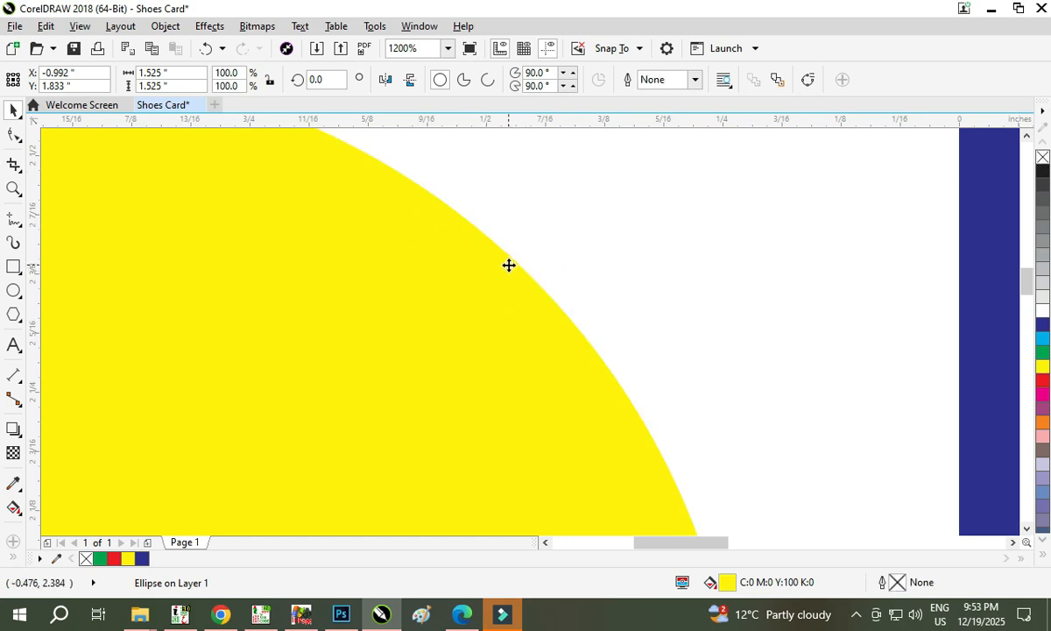
{"action": "key", "text": "ctrl+z"}
{"action": "scroll", "coordinate": [509, 264], "scroll_direction": "down", "scroll_amount": 2}
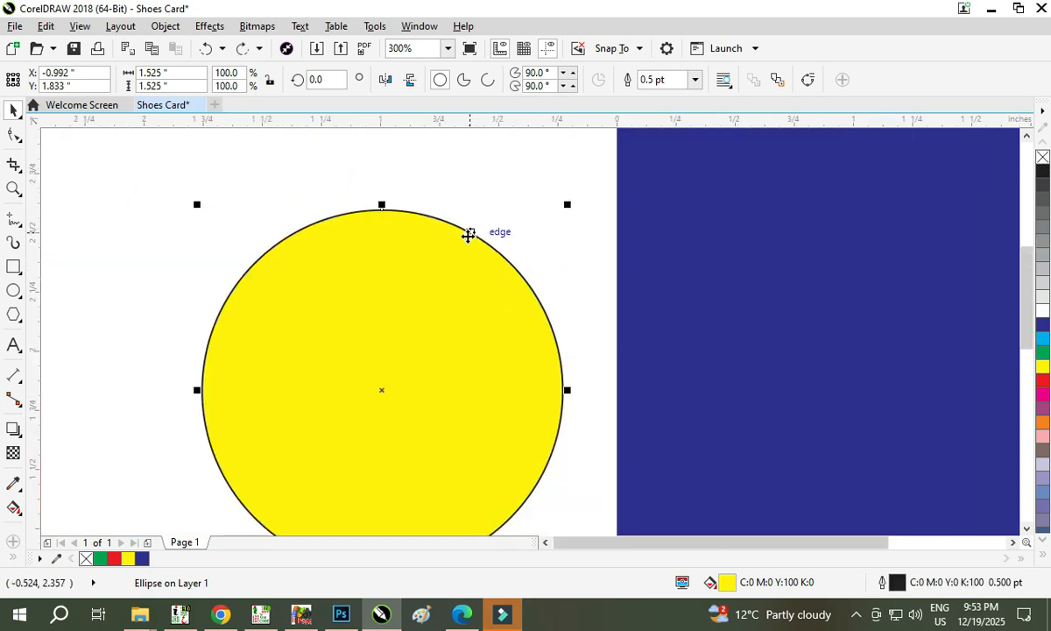
Move the yellow circle slightly up and left, to about X -1.019 and Y 2.038 inches.
{"action": "left_click_drag", "start_coordinate": [407, 393], "coordinate": [401, 344]}
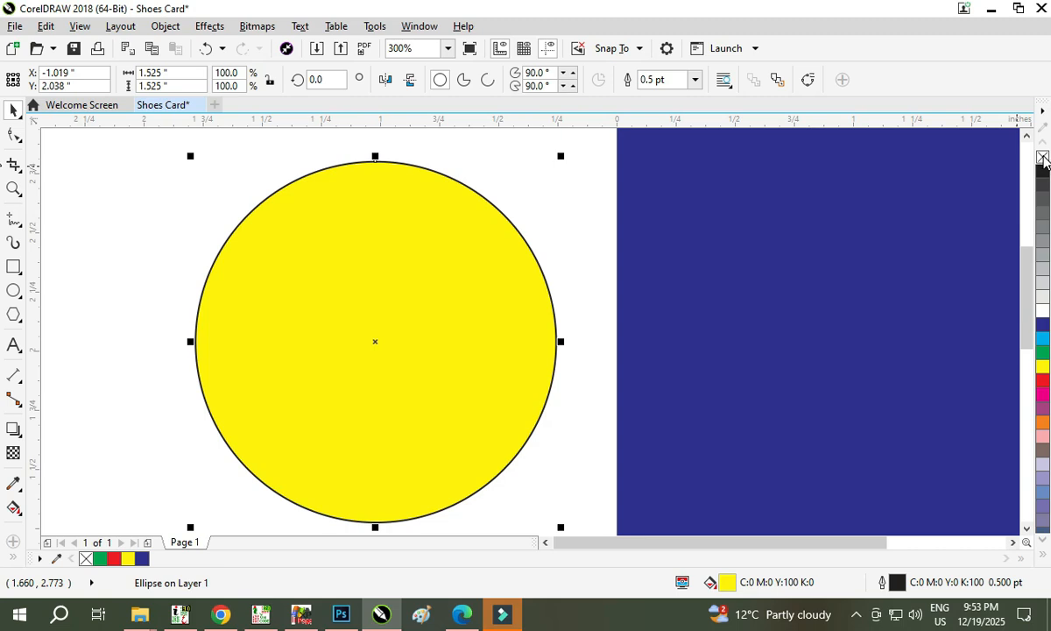
Try the yellow circle without its fill, undo that, and remove the circle's outline instead.
{"action": "left_click", "coordinate": [1043, 158]}
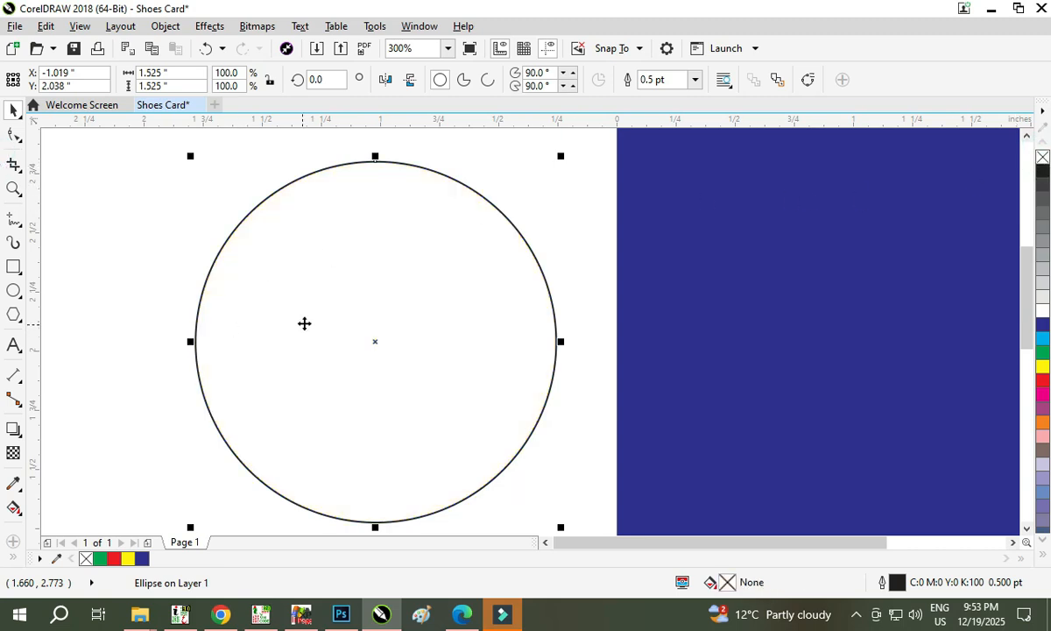
{"action": "key", "text": "ctrl+z"}
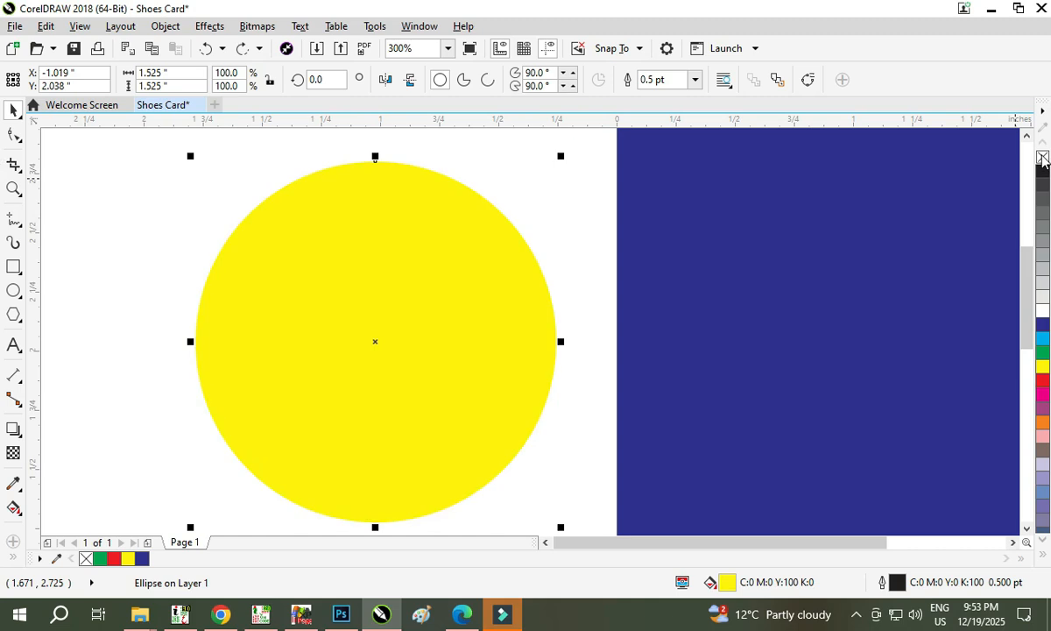
{"action": "right_click", "coordinate": [1043, 157]}
{"action": "scroll", "coordinate": [346, 219], "scroll_direction": "down", "scroll_amount": 2}
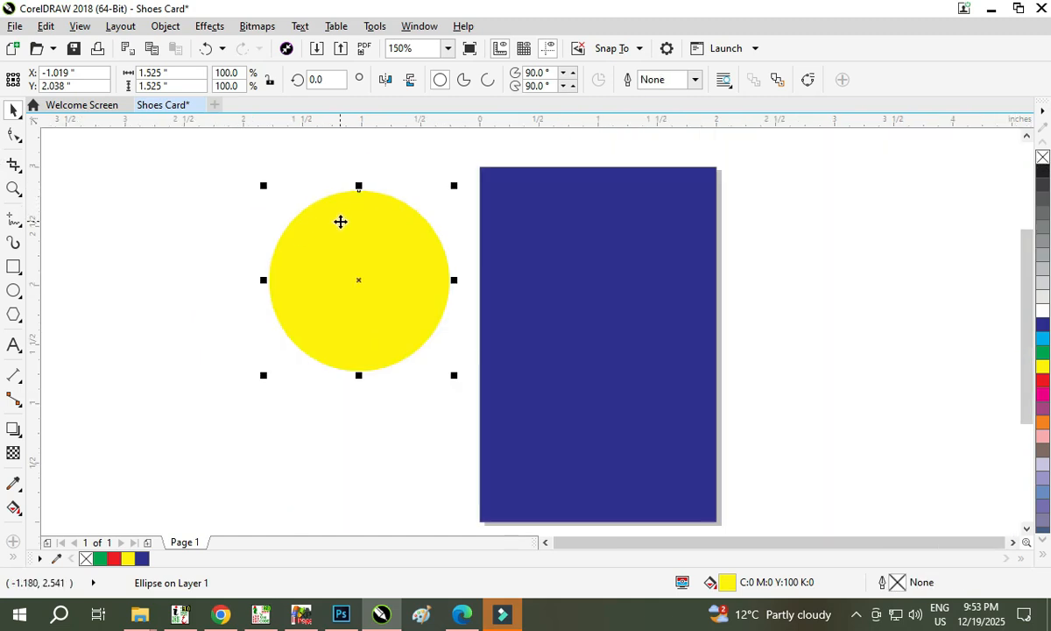
{"action": "key", "text": "F7"}
{"action": "scroll", "coordinate": [403, 237], "scroll_direction": "up", "scroll_amount": 1}
{"action": "key", "text": "space"}
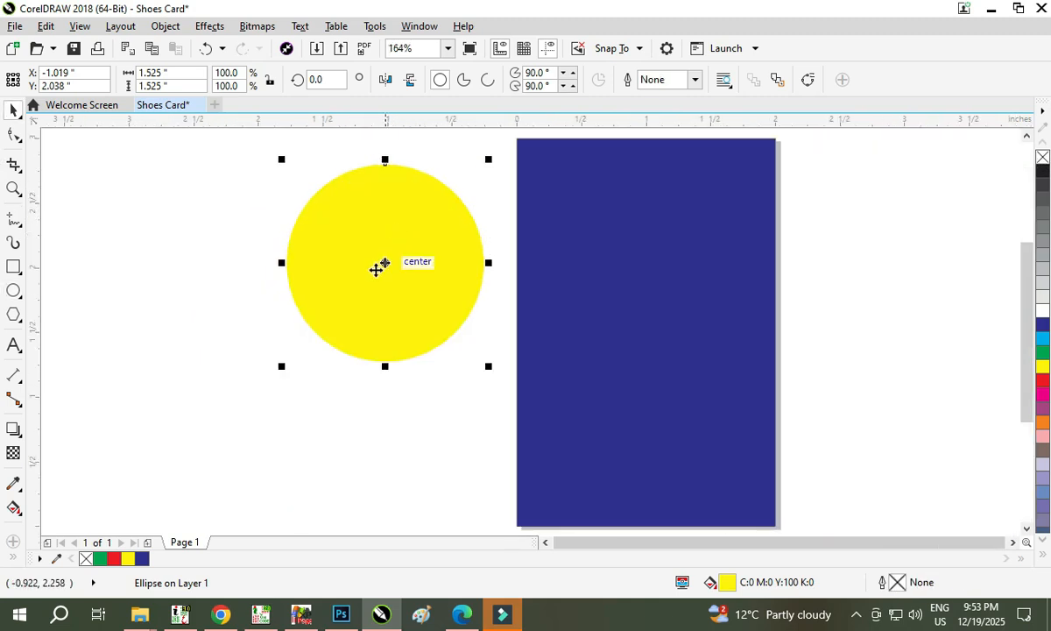
Move the yellow circle over the card's upper-left corner, to about X 0.233 and Y 2.775 inches.
{"action": "left_click", "coordinate": [366, 309]}
{"action": "left_click", "coordinate": [394, 312]}
{"action": "left_click_drag", "start_coordinate": [405, 312], "coordinate": [565, 226]}
{"action": "left_click", "coordinate": [325, 307]}
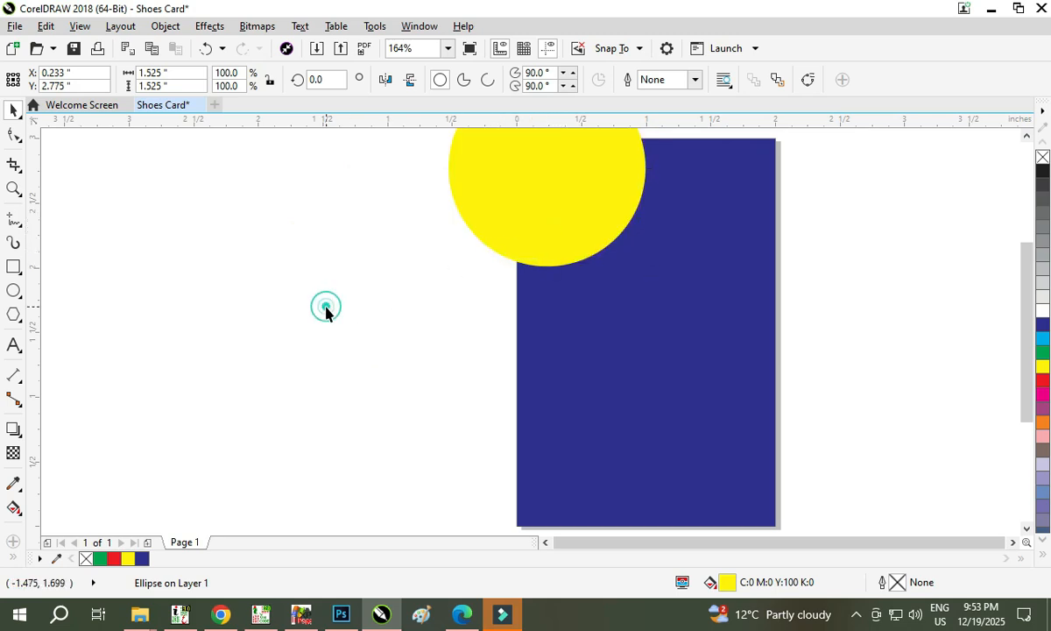
{"action": "key", "text": "F4"}
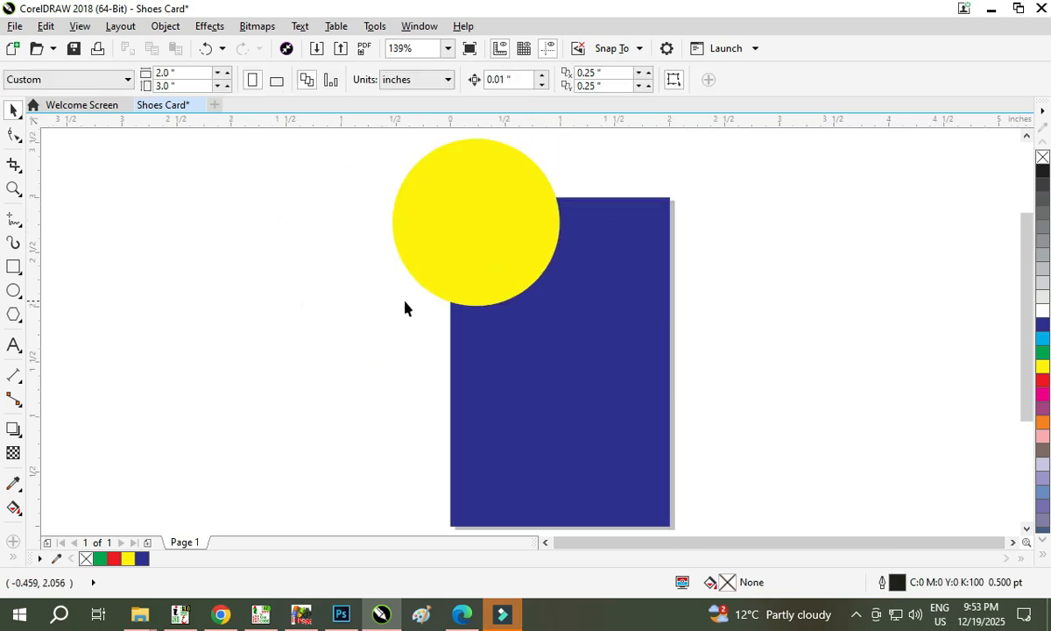
Try placing the yellow circle inside the blue card rectangle with PowerClip, and undo it.
{"action": "right_click", "coordinate": [479, 198]}
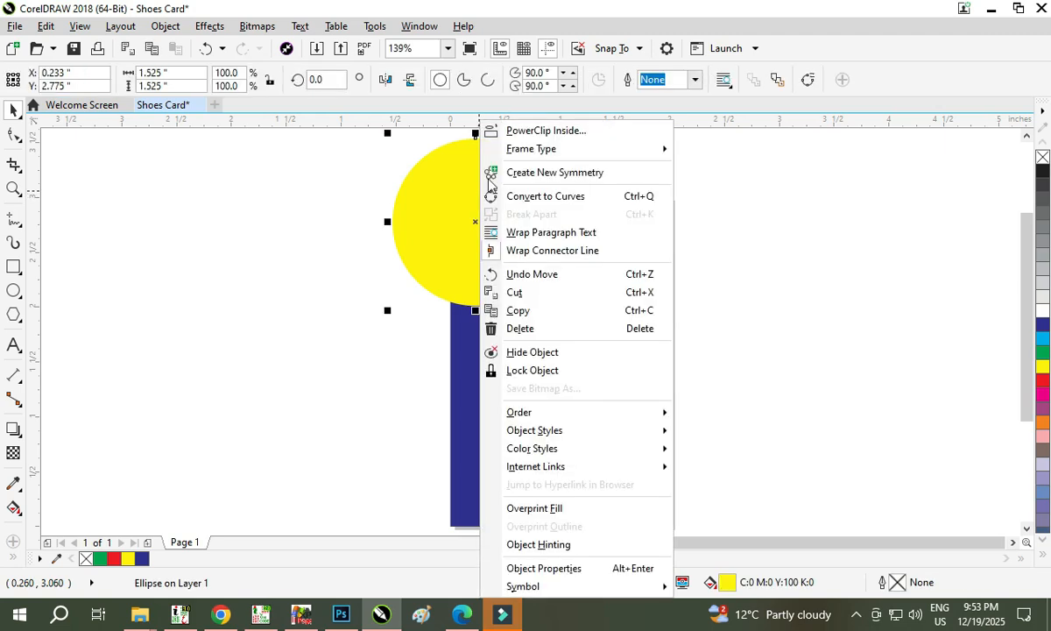
{"action": "left_click", "coordinate": [526, 132]}
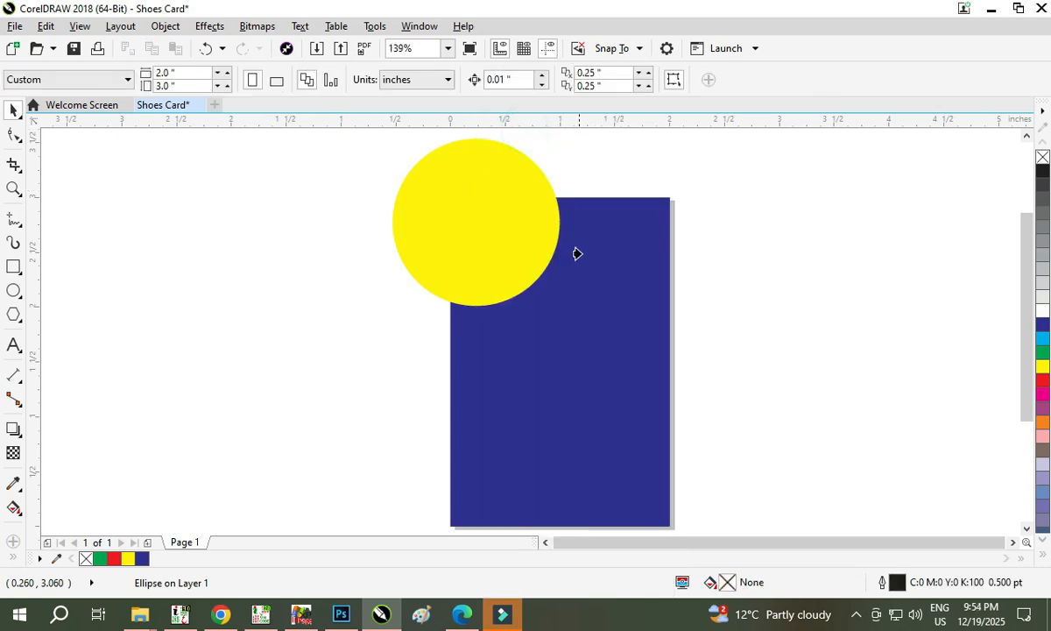
{"action": "left_click", "coordinate": [563, 298]}
{"action": "left_click", "coordinate": [312, 312]}
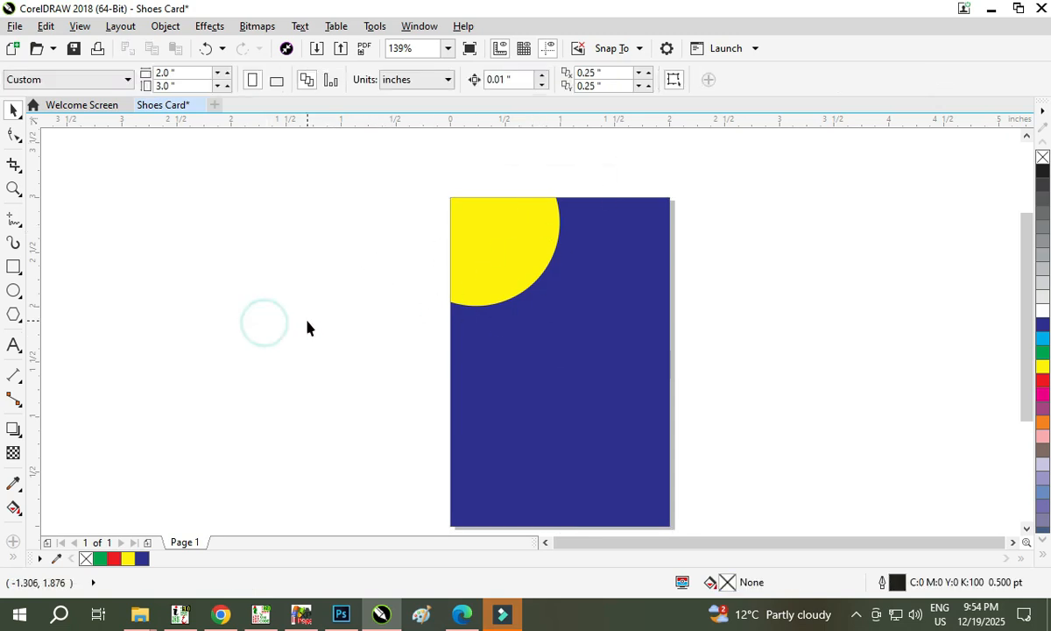
{"action": "key", "text": "ctrl+z"}
{"action": "left_click", "coordinate": [269, 357]}
Try to PowerClip the blue rectangle instead of the circle, using the rectangle itself as container, and decline to retry.
{"action": "left_click", "coordinate": [485, 208]}
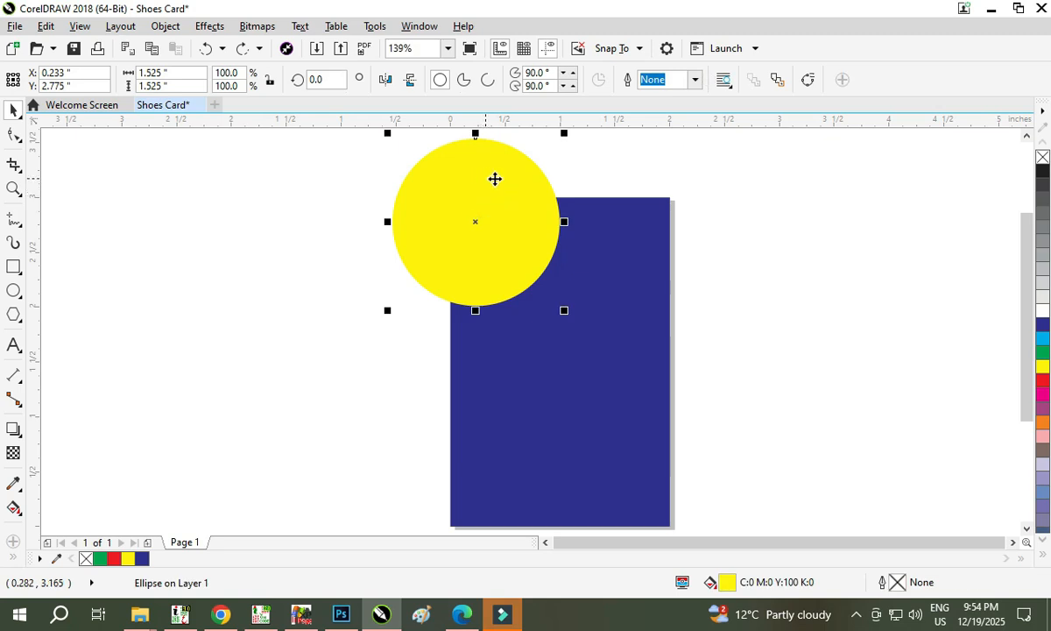
{"action": "left_click", "coordinate": [593, 173]}
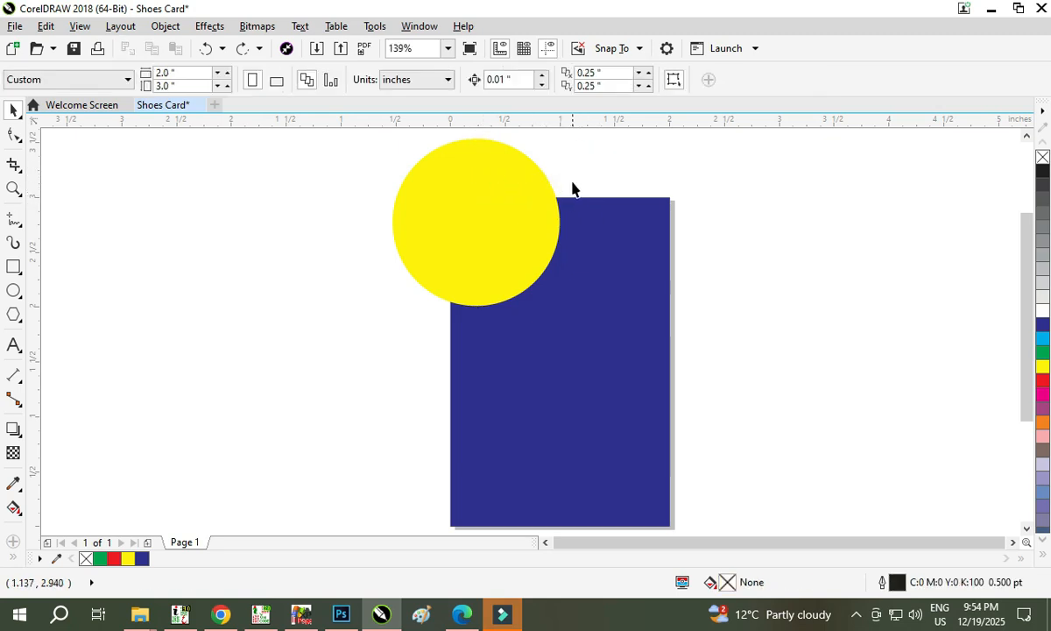
{"action": "right_click", "coordinate": [580, 182]}
{"action": "left_click", "coordinate": [558, 217]}
{"action": "right_click", "coordinate": [579, 217]}
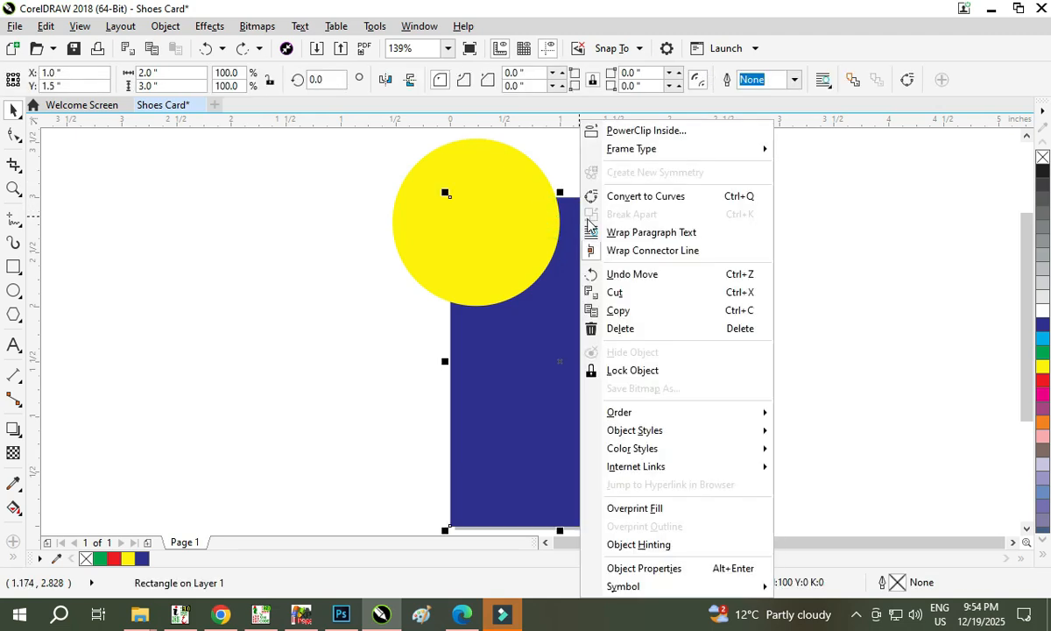
{"action": "left_click", "coordinate": [617, 130]}
{"action": "left_click", "coordinate": [615, 318]}
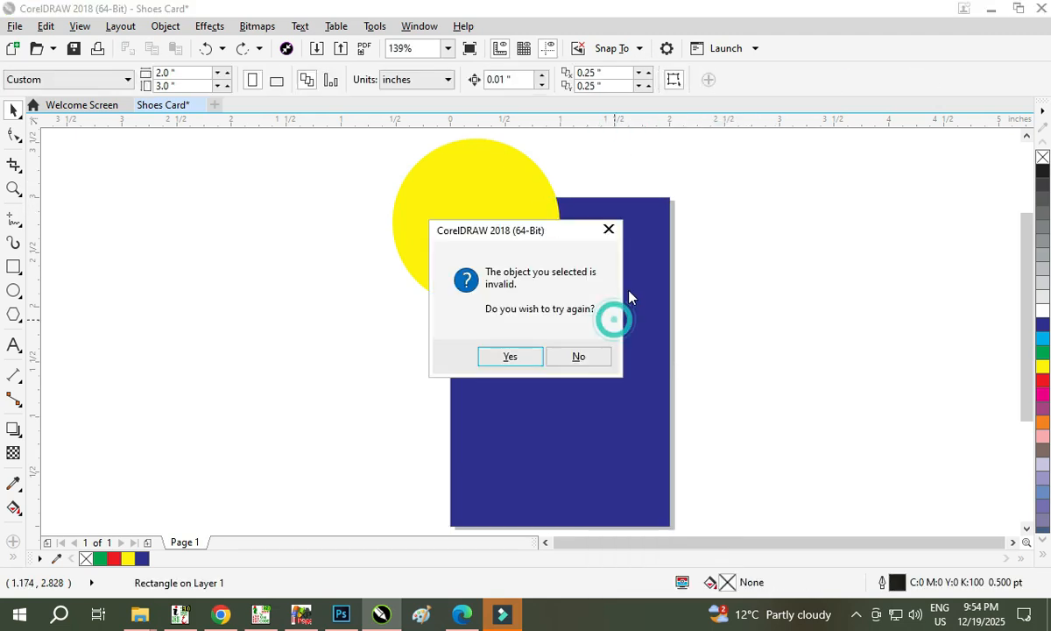
{"action": "left_click", "coordinate": [571, 357]}
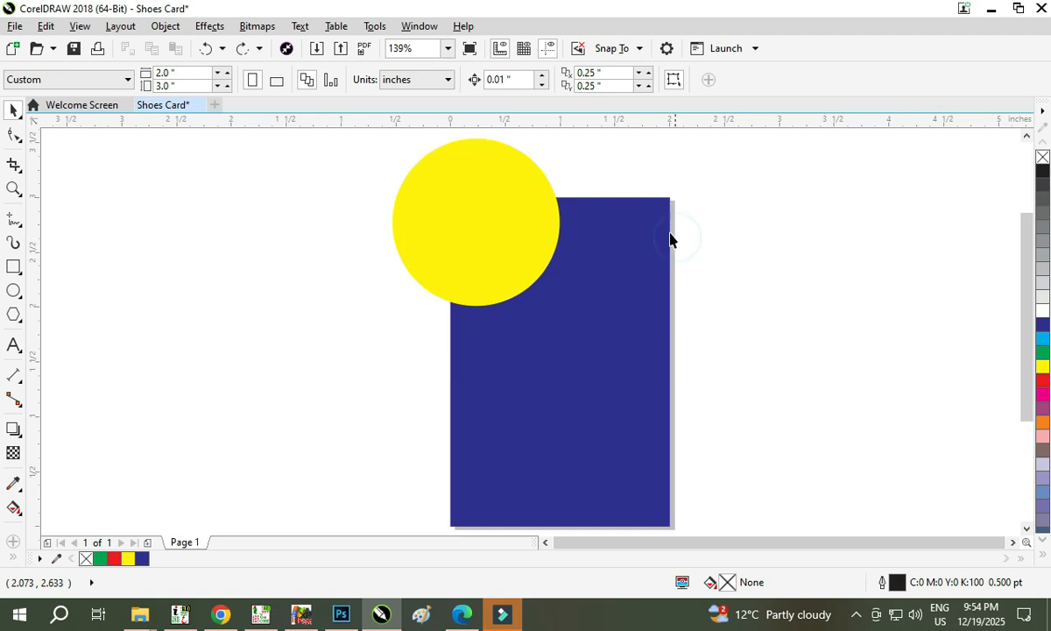
PowerClip the yellow circle inside the blue card rectangle.
{"action": "left_click", "coordinate": [501, 188]}
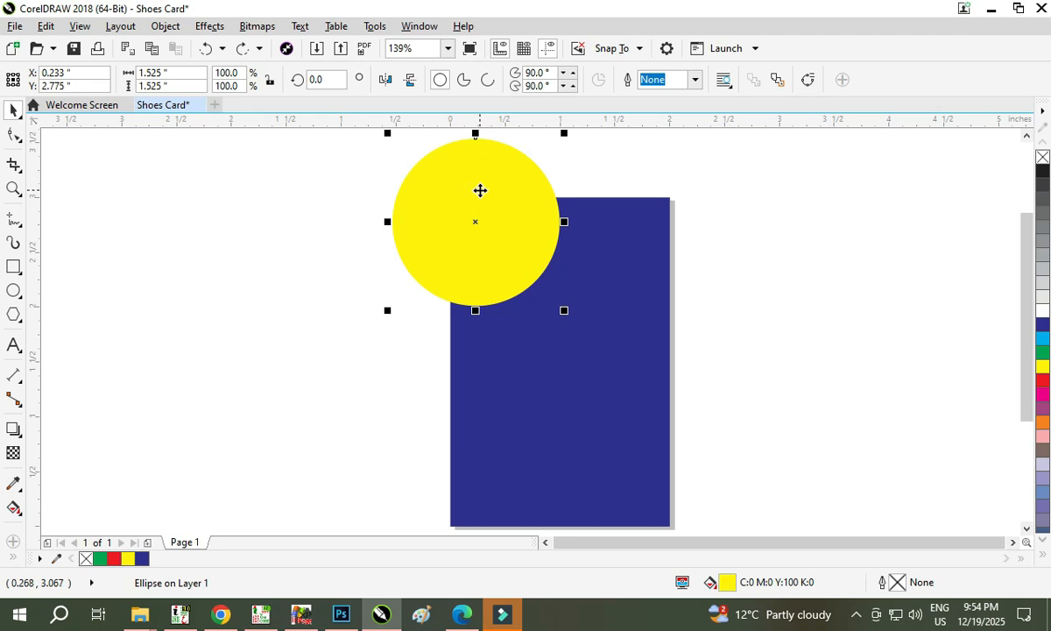
{"action": "right_click", "coordinate": [478, 176]}
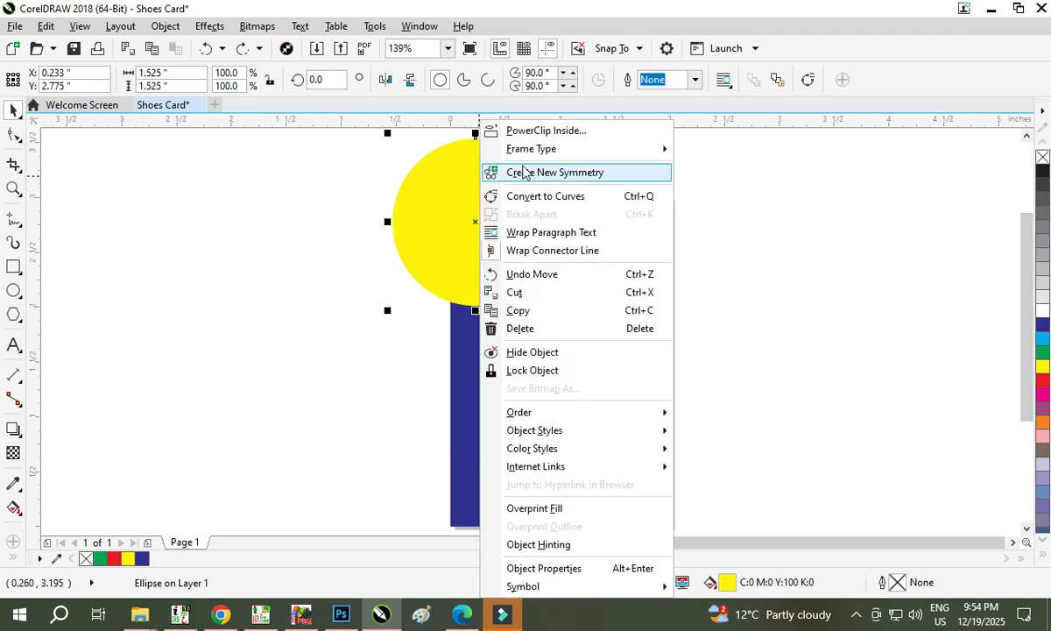
{"action": "left_click", "coordinate": [544, 135]}
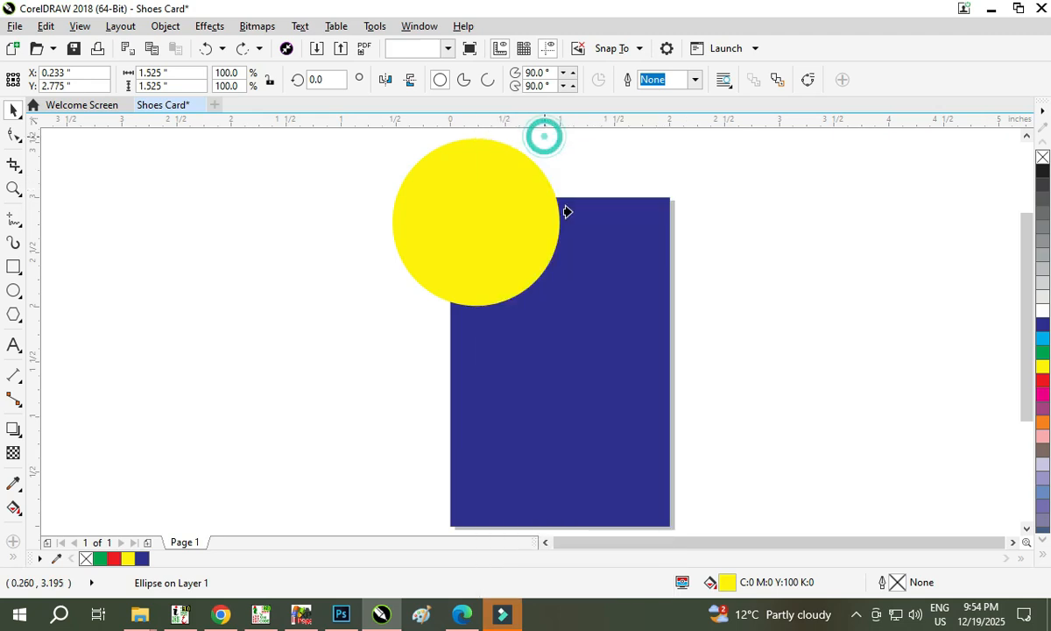
{"action": "left_click", "coordinate": [572, 315]}
{"action": "key", "text": "shift+F2"}
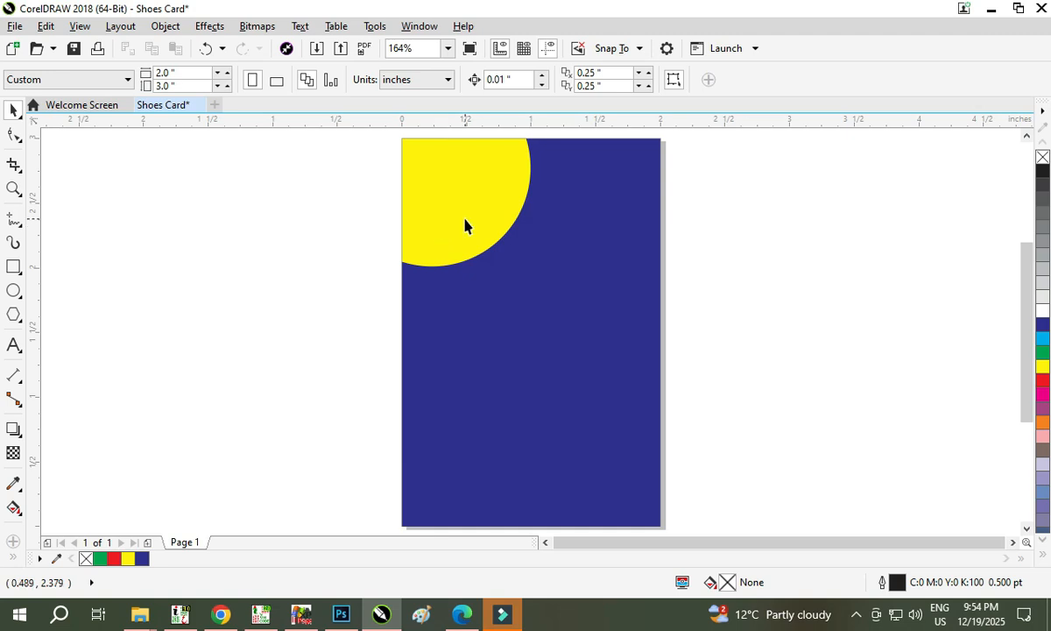
Open the card's PowerClip contents for editing, try moving the circle slightly down and right, and undo the move.
{"action": "left_click", "coordinate": [495, 174]}
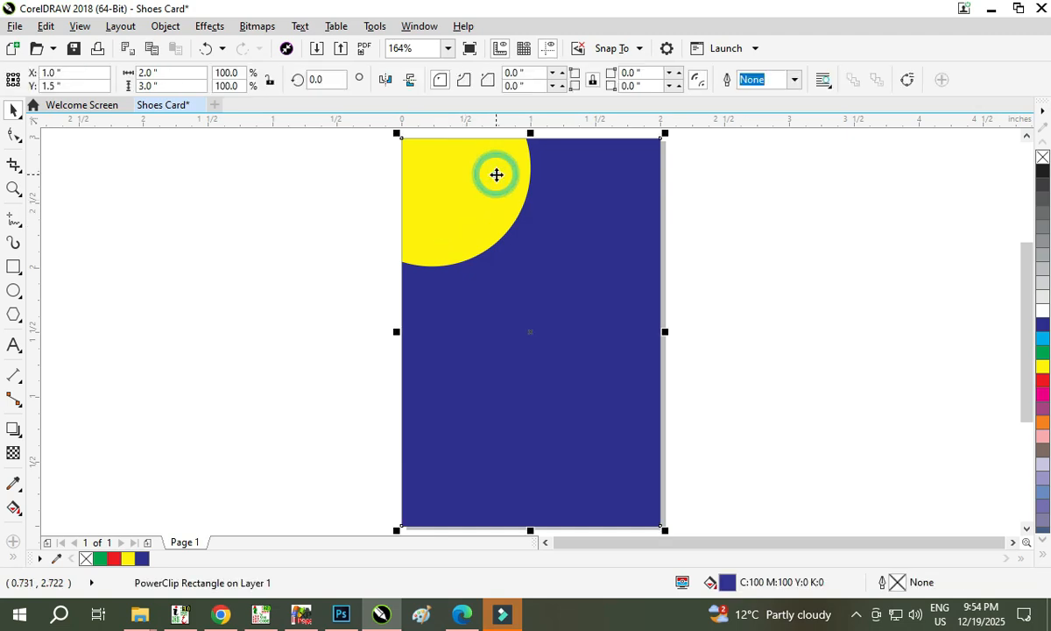
{"action": "right_click", "coordinate": [495, 174]}
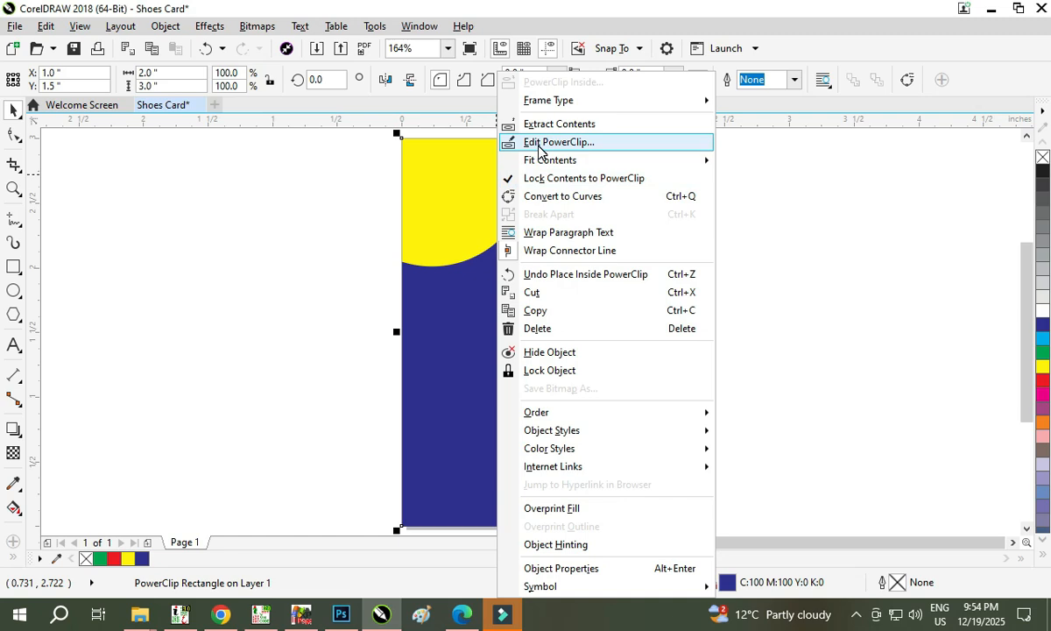
{"action": "left_click", "coordinate": [536, 141]}
{"action": "left_click", "coordinate": [491, 180]}
{"action": "left_click_drag", "start_coordinate": [491, 181], "coordinate": [530, 201]}
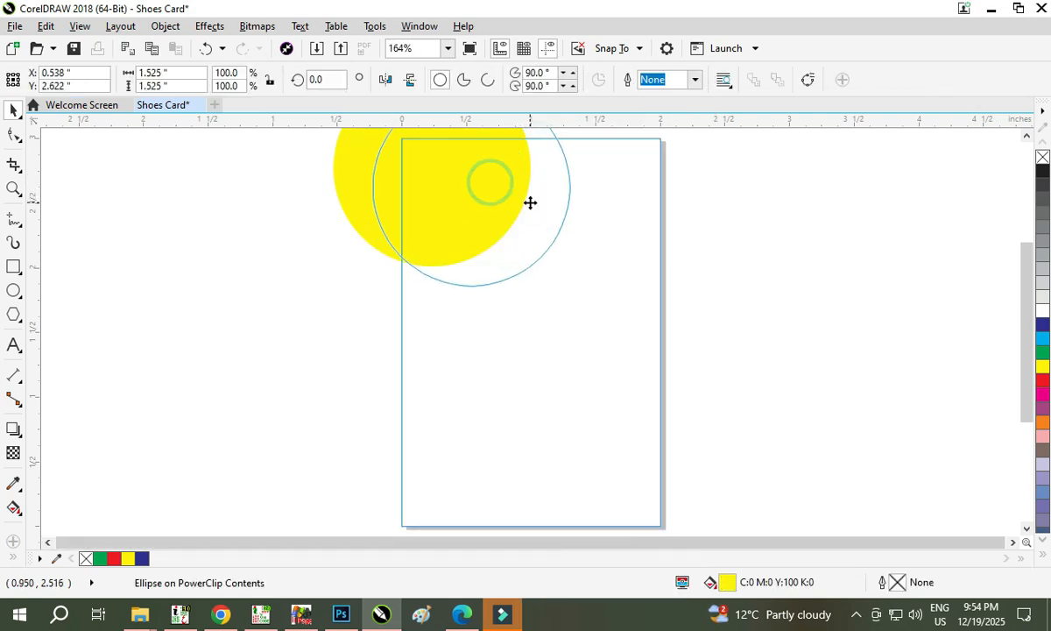
{"action": "key", "text": "ctrl+z"}
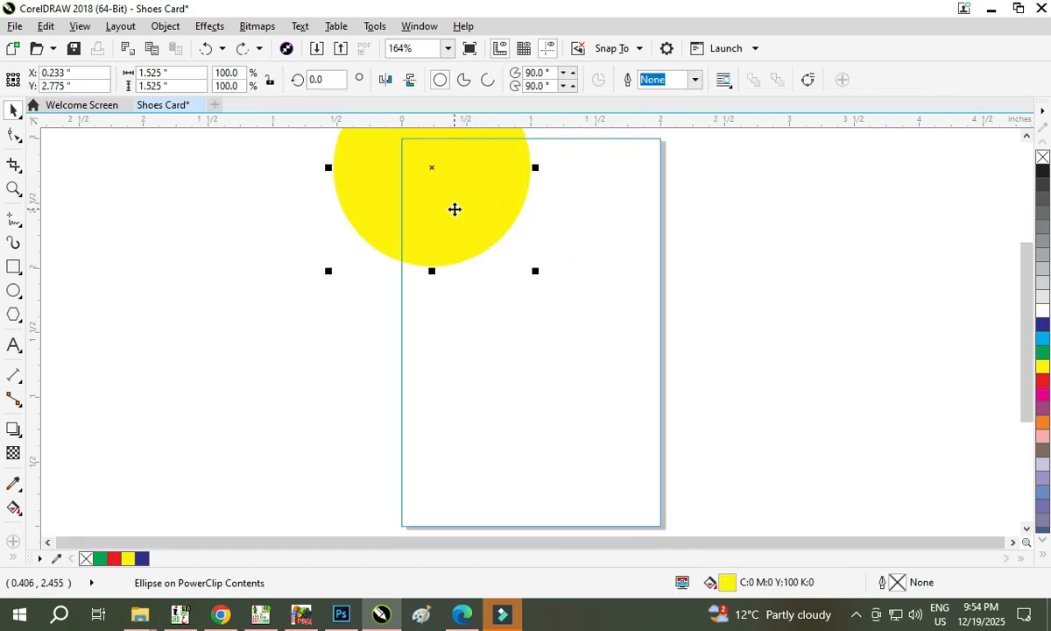
Finish editing the PowerClip and return to the whole card.
{"action": "right_click", "coordinate": [454, 168]}
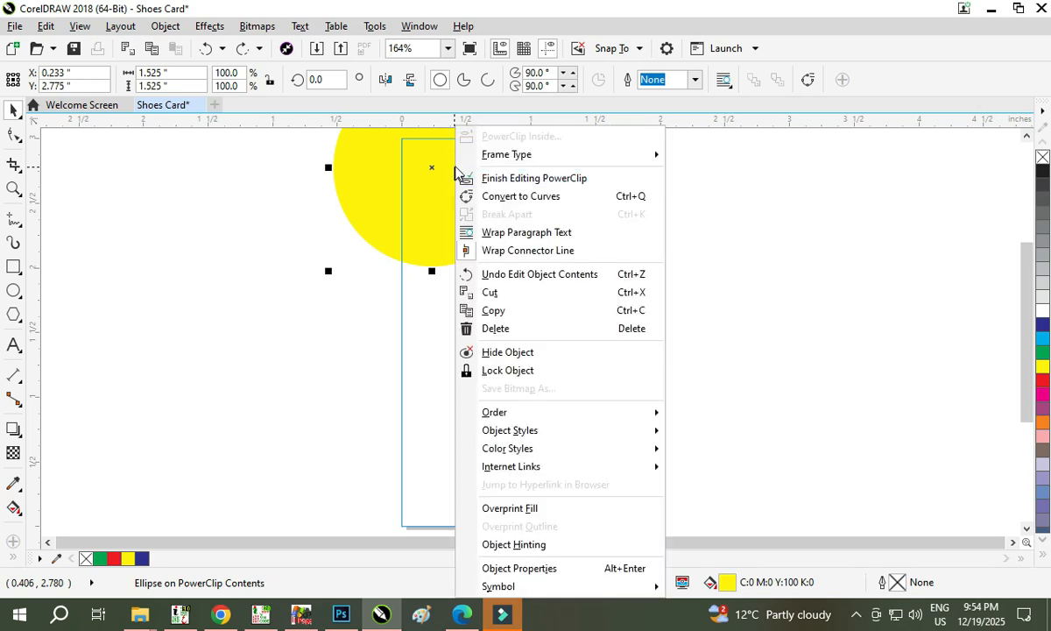
{"action": "left_click", "coordinate": [491, 179]}
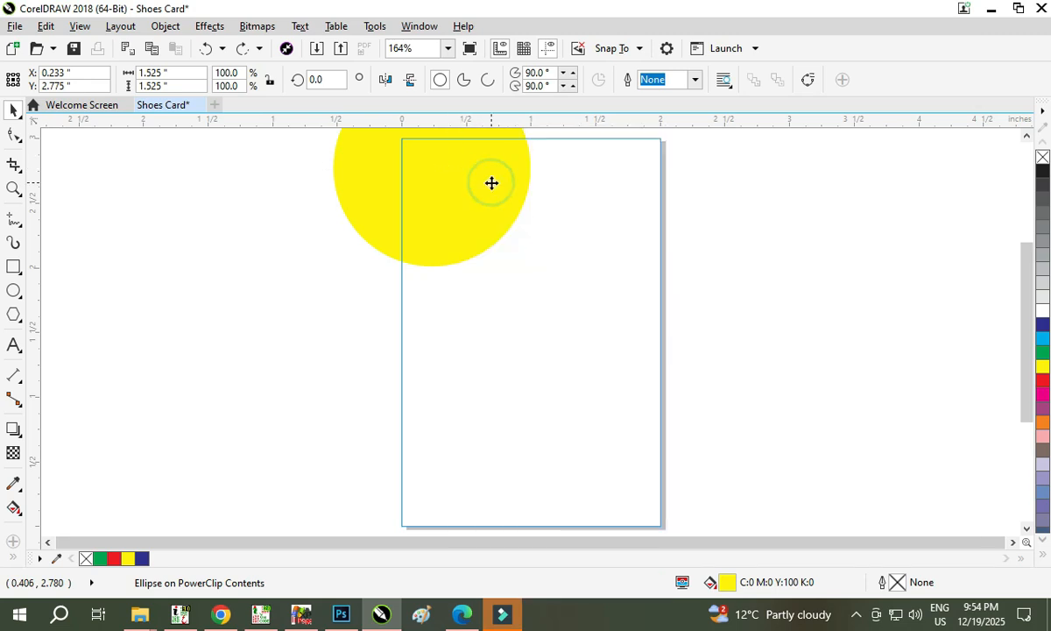
{"action": "left_click", "coordinate": [333, 258]}
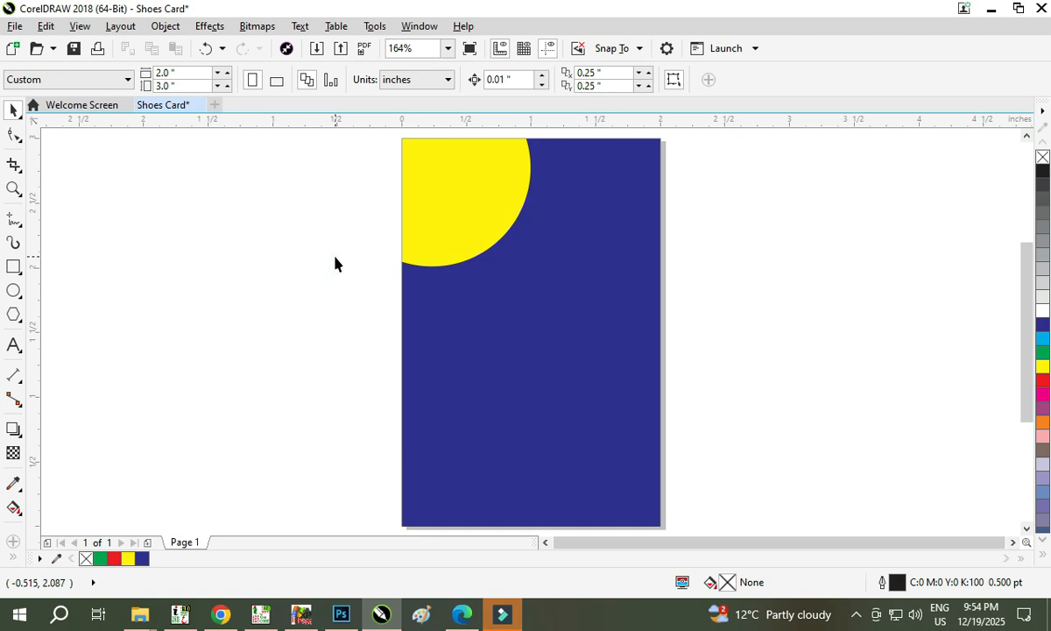
Select the card, open its PowerClip contents for editing once more, and finish editing without changes.
{"action": "left_click", "coordinate": [453, 226]}
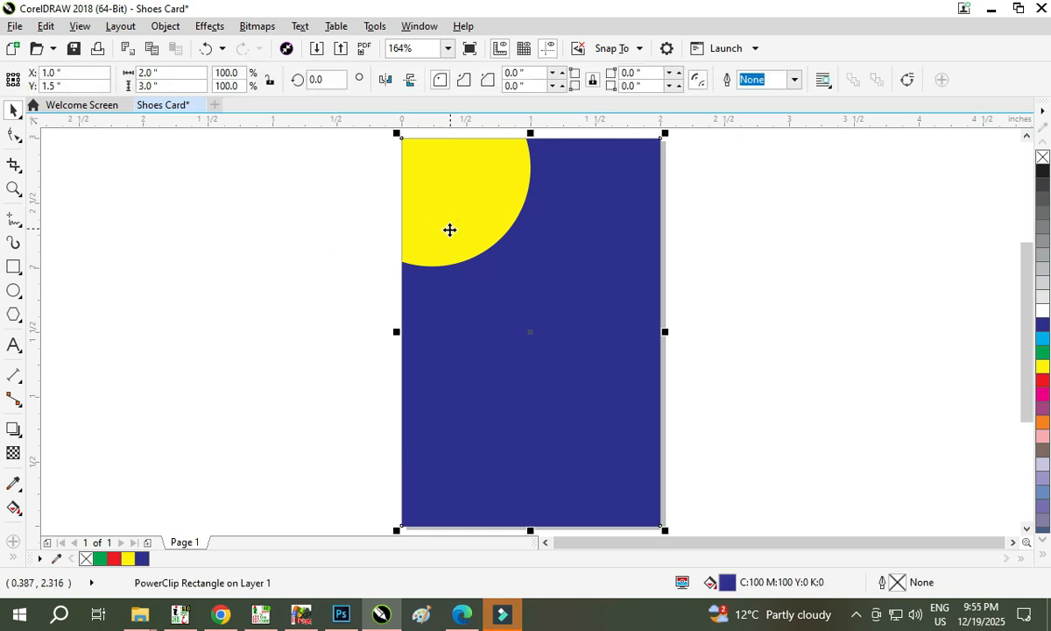
{"action": "scroll", "coordinate": [453, 229], "scroll_direction": "down", "scroll_amount": 3}
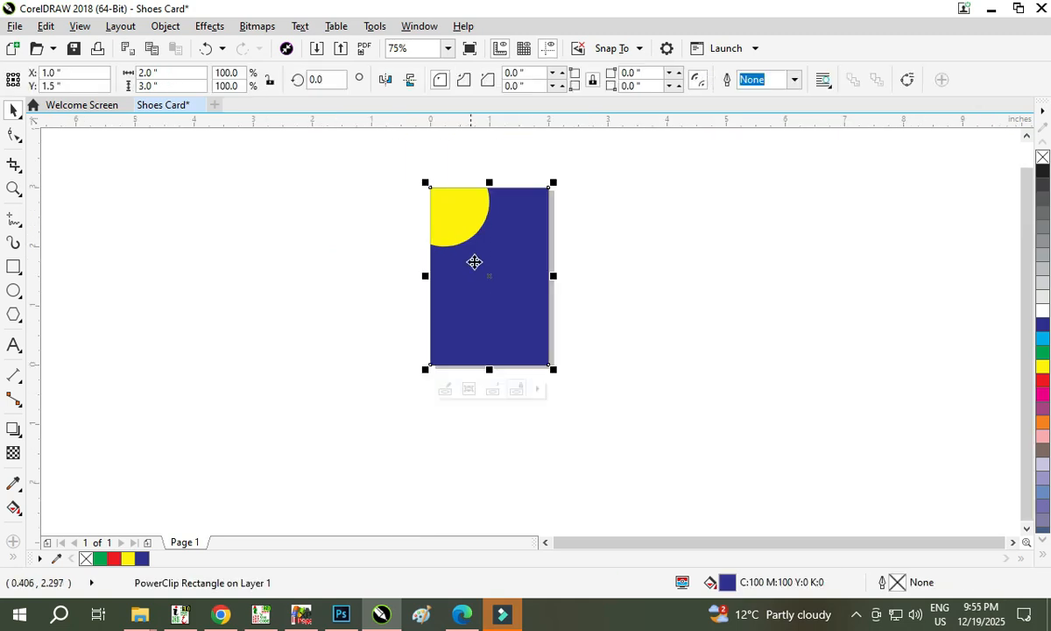
{"action": "left_click", "coordinate": [446, 391]}
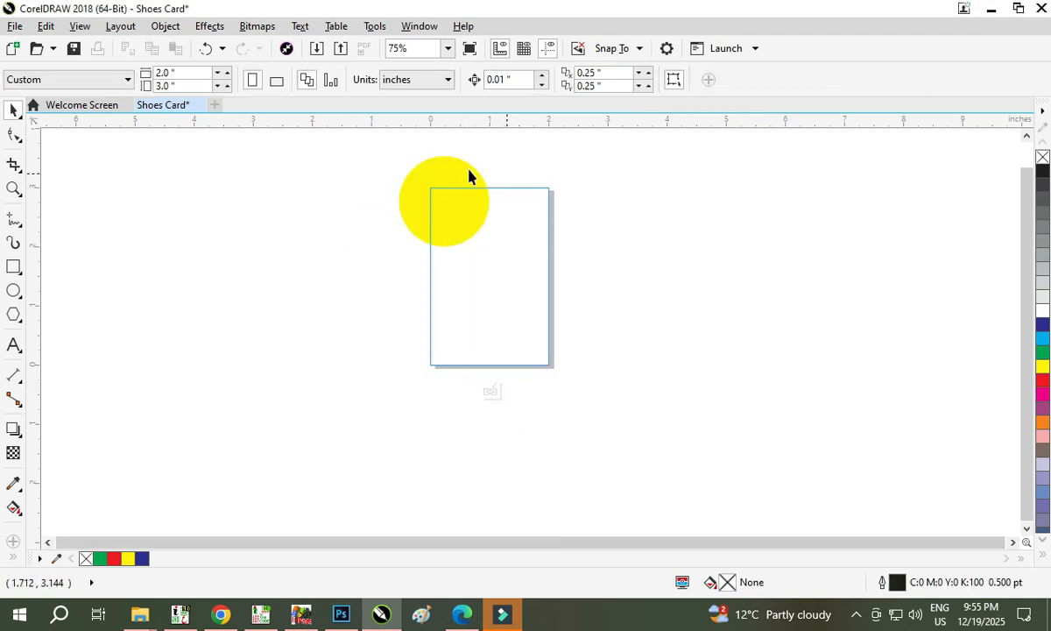
{"action": "left_click", "coordinate": [491, 392]}
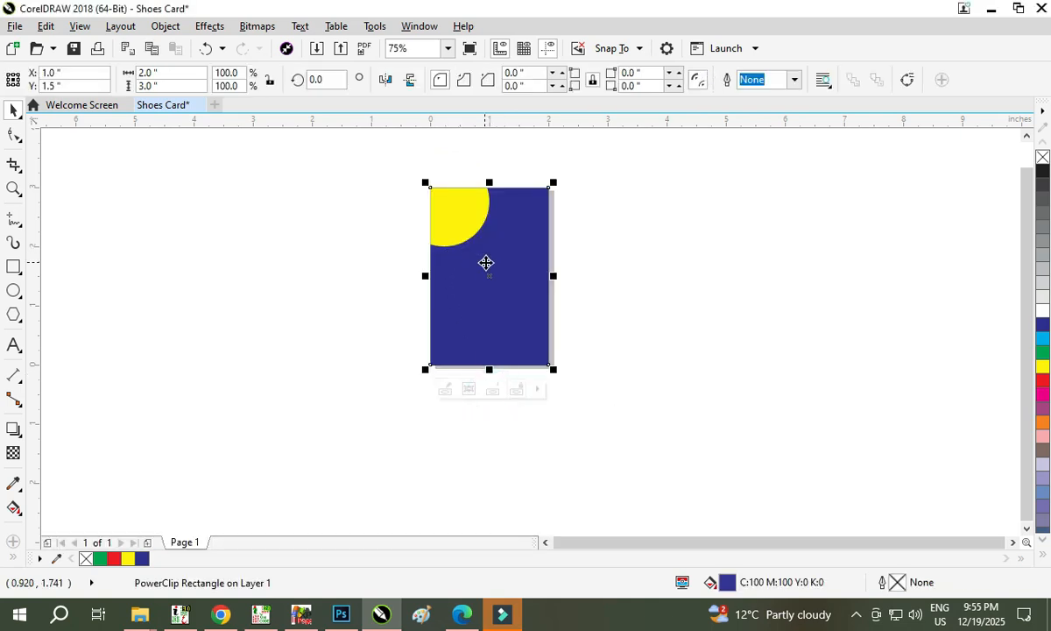
Try selecting the clipped contents directly, reopen the PowerClip for editing, and leave it without changing the circle.
{"action": "left_click", "coordinate": [470, 390]}
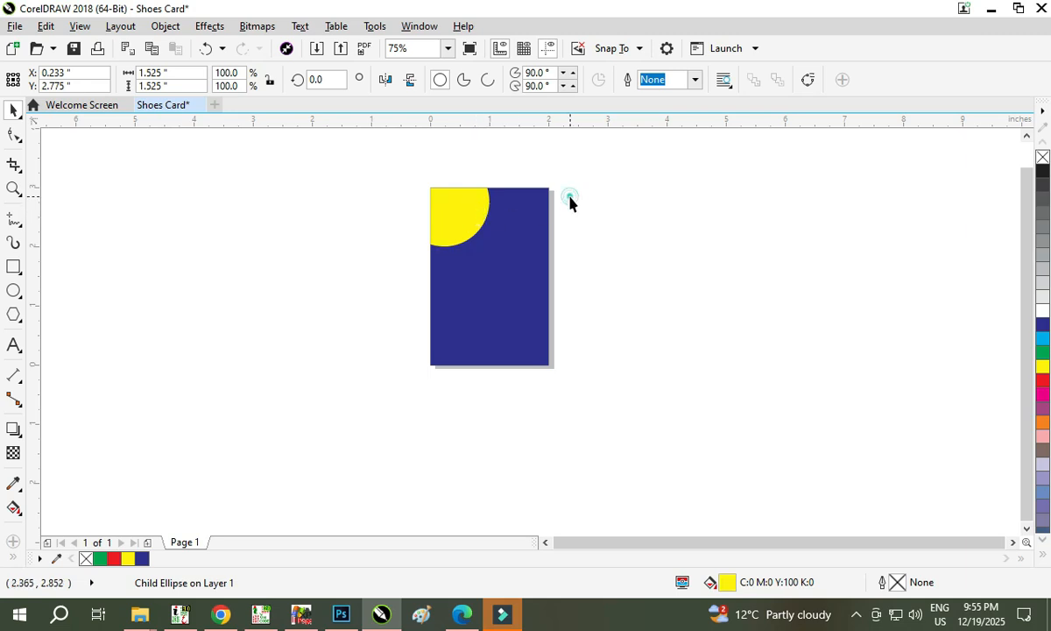
{"action": "left_click", "coordinate": [495, 214]}
{"action": "right_click", "coordinate": [496, 214]}
{"action": "left_click", "coordinate": [553, 144]}
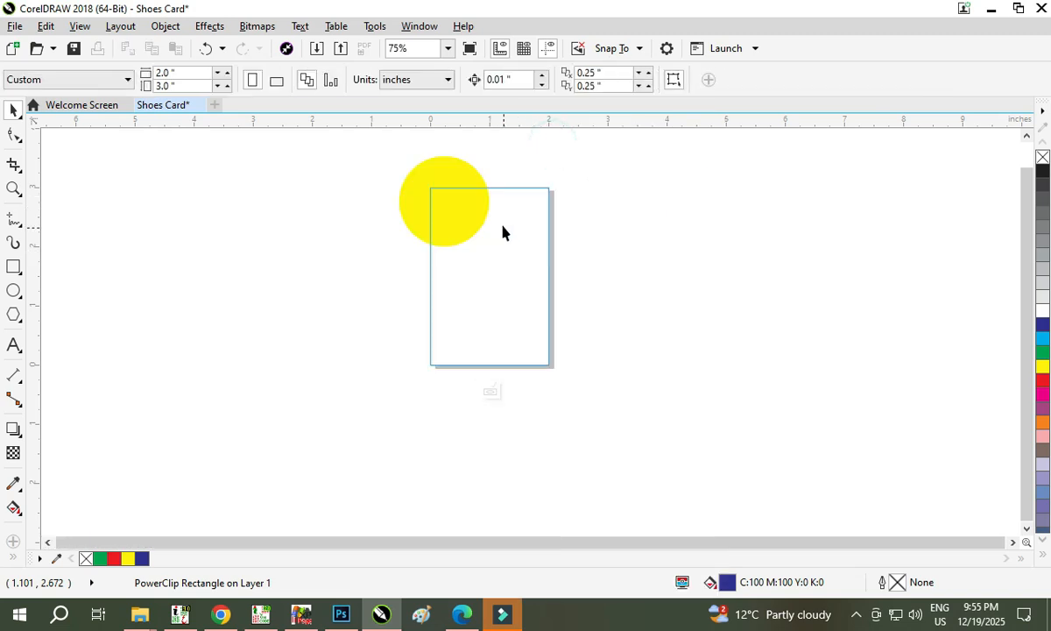
{"action": "scroll", "coordinate": [495, 228], "scroll_direction": "up", "scroll_amount": 1}
{"action": "scroll", "coordinate": [495, 228], "scroll_direction": "down", "scroll_amount": 1}
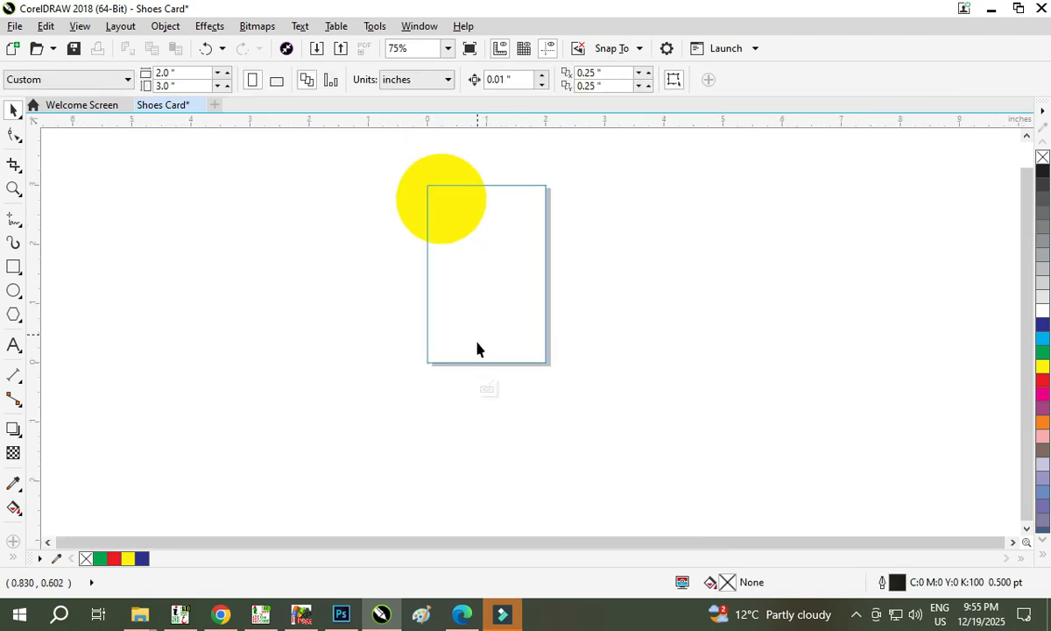
{"action": "left_click", "coordinate": [487, 388]}
Select the clipped circle directly, enlarge it, and centre it so its lower arc spans the card's width about halfway down.
{"action": "left_click", "coordinate": [466, 387]}
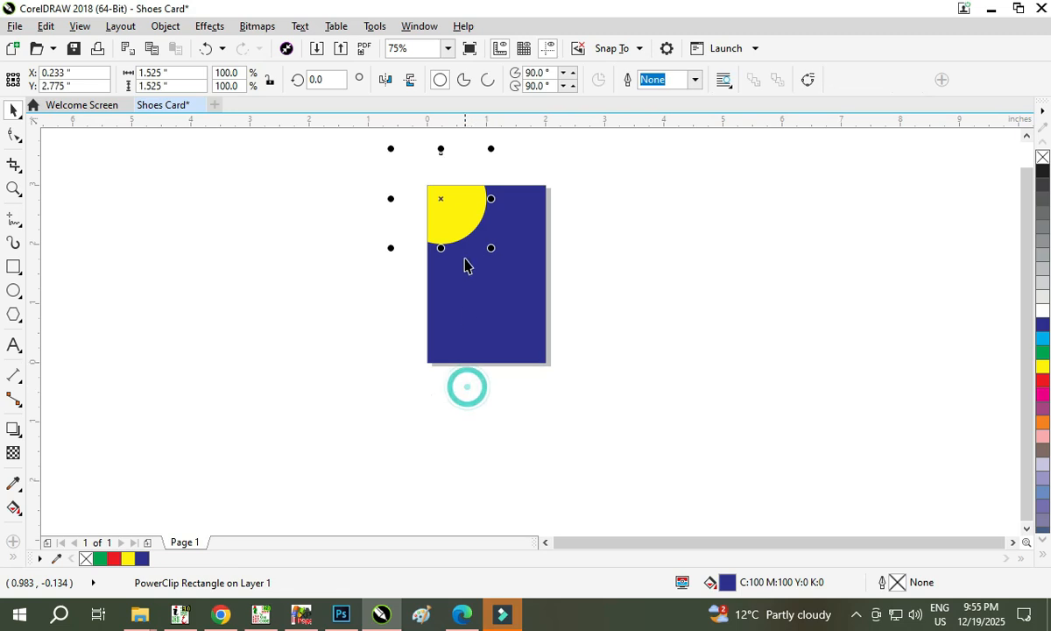
{"action": "scroll", "coordinate": [470, 175], "scroll_direction": "up", "scroll_amount": 1}
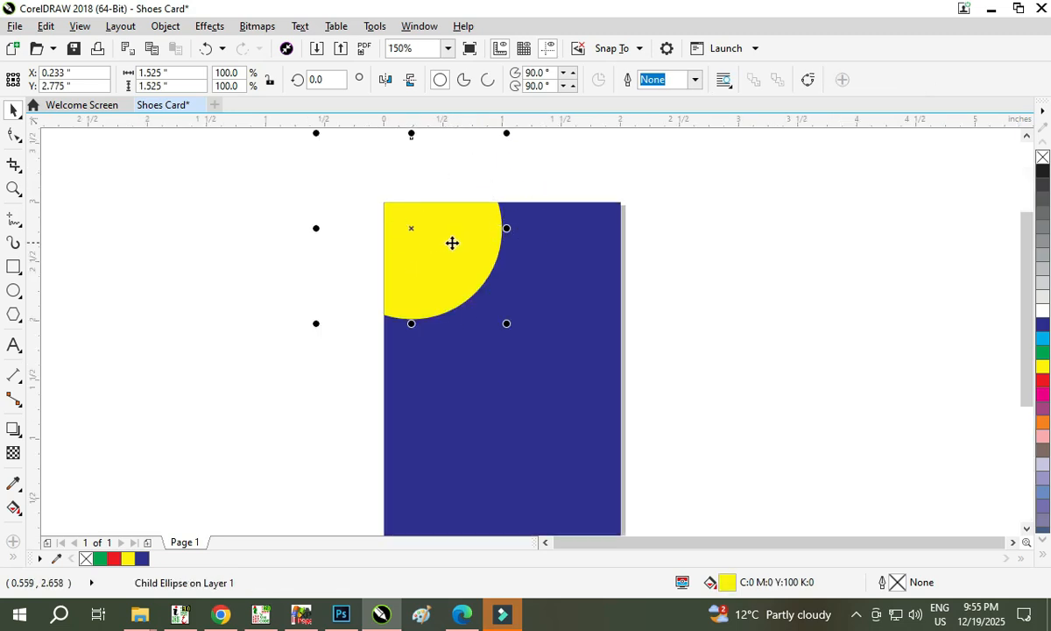
{"action": "mouse_move", "coordinate": [439, 232]}
{"action": "left_mouse_down"}
{"action": "mouse_move", "coordinate": [455, 279]}
{"action": "mouse_move", "coordinate": [437, 244]}
{"action": "left_mouse_up"}
{"action": "left_click_drag", "start_coordinate": [527, 345], "coordinate": [656, 439]}
{"action": "left_click_drag", "start_coordinate": [514, 365], "coordinate": [540, 311]}
{"action": "left_click_drag", "start_coordinate": [540, 312], "coordinate": [524, 311]}
{"action": "left_click_drag", "start_coordinate": [626, 381], "coordinate": [666, 419]}
{"action": "left_click_drag", "start_coordinate": [526, 343], "coordinate": [522, 324]}
Examine the card with the enlarged clipped circle, selecting and deselecting the PowerClip rectangle.
{"action": "scroll", "coordinate": [523, 335], "scroll_direction": "down", "scroll_amount": 2}
{"action": "left_click", "coordinate": [720, 377]}
{"action": "scroll", "coordinate": [629, 386], "scroll_direction": "up", "scroll_amount": 3}
{"action": "left_click", "coordinate": [719, 320]}
{"action": "left_click", "coordinate": [544, 249]}
{"action": "left_click", "coordinate": [692, 259]}
{"action": "left_click", "coordinate": [543, 279]}
{"action": "scroll", "coordinate": [507, 298], "scroll_direction": "down", "scroll_amount": 2}
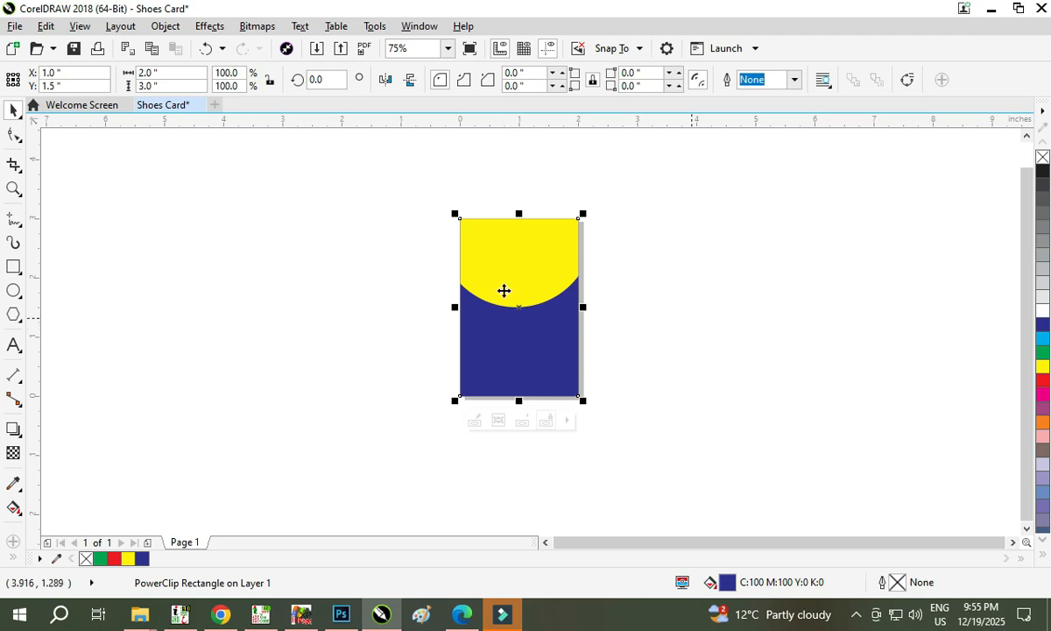
Undo the recent enlargement and repositioning of the clipped yellow circle.
{"action": "key", "text": "F4"}
{"action": "left_click", "coordinate": [754, 336]}
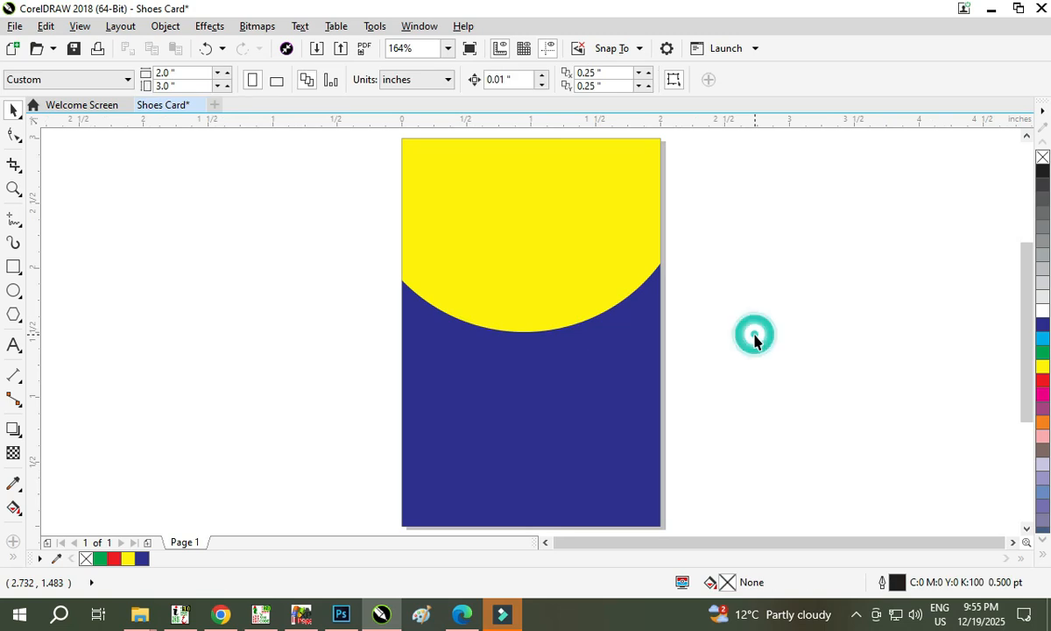
{"action": "key", "text": "ctrl+z"}
{"action": "key", "text": "ctrl+z"}
{"action": "key", "text": "ctrl+z"}
{"action": "key", "text": "ctrl+z"}
{"action": "key", "text": "ctrl+z"}
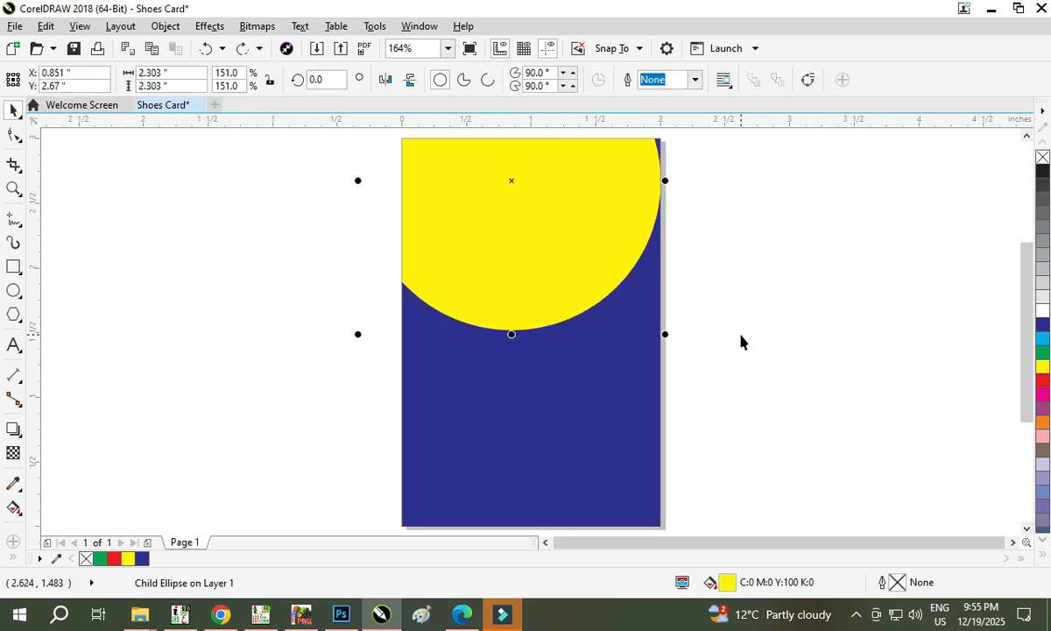
{"action": "key", "text": "ctrl+z"}
Move the clipped yellow circle into the card's upper-left corner and deselect it.
{"action": "left_click_drag", "start_coordinate": [499, 314], "coordinate": [446, 236]}
{"action": "left_click", "coordinate": [352, 239]}
{"action": "scroll", "coordinate": [352, 239], "scroll_direction": "down", "scroll_amount": 3}
{"action": "scroll", "coordinate": [425, 252], "scroll_direction": "up", "scroll_amount": 3}
Try extracting the circle from the PowerClip and moving it out to the left of the card, and undo both changes.
{"action": "left_click", "coordinate": [470, 201]}
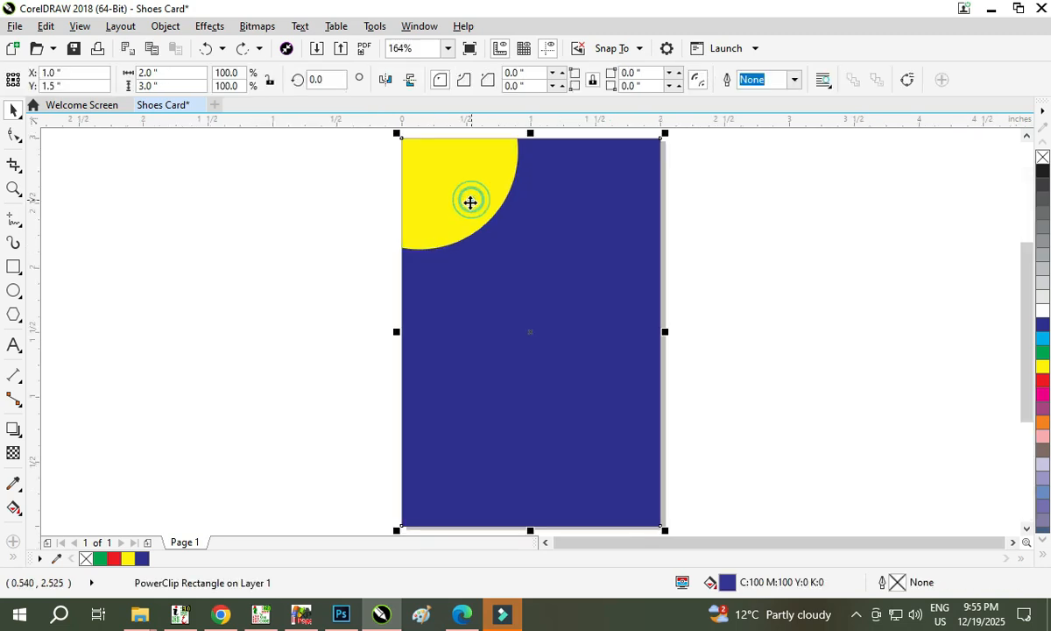
{"action": "scroll", "coordinate": [455, 245], "scroll_direction": "down", "scroll_amount": 3}
{"action": "scroll", "coordinate": [456, 248], "scroll_direction": "up", "scroll_amount": 2}
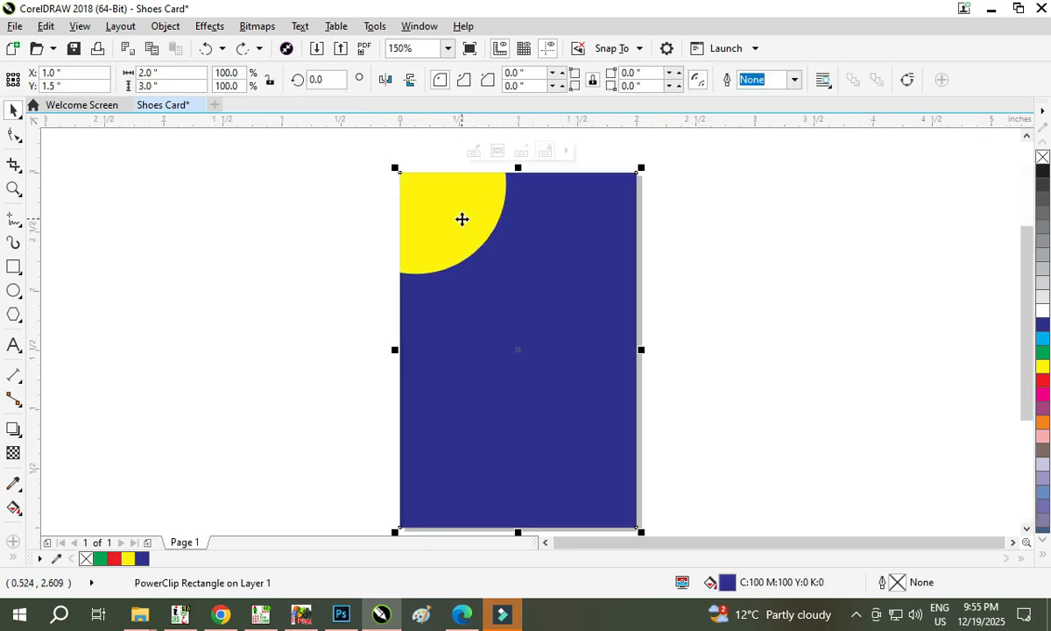
{"action": "right_click", "coordinate": [462, 219]}
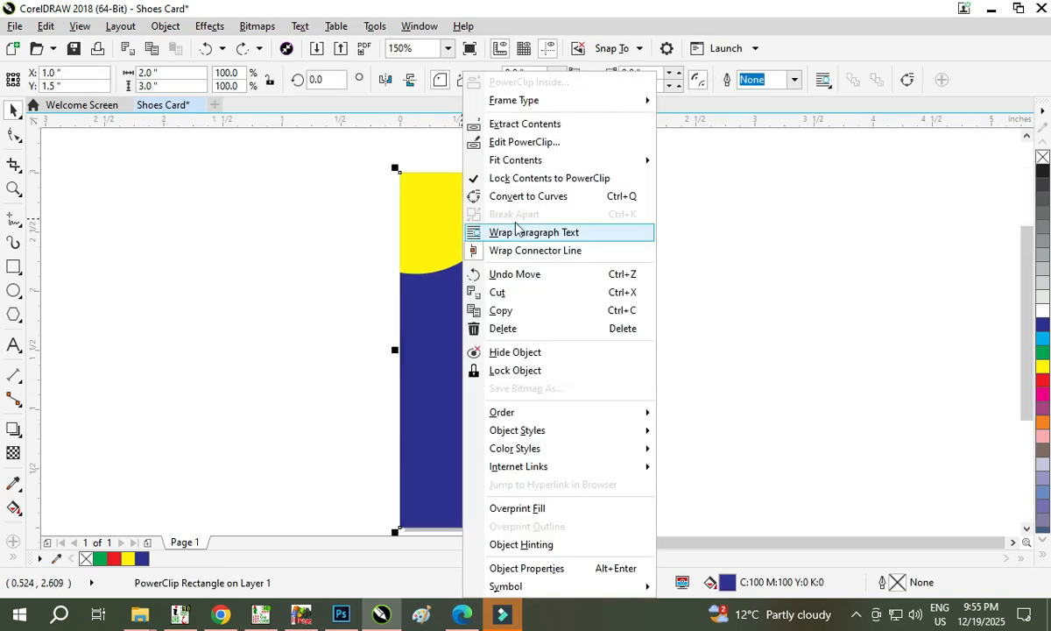
{"action": "left_click", "coordinate": [511, 130]}
{"action": "left_click", "coordinate": [288, 345]}
{"action": "left_click_drag", "start_coordinate": [390, 217], "coordinate": [264, 229]}
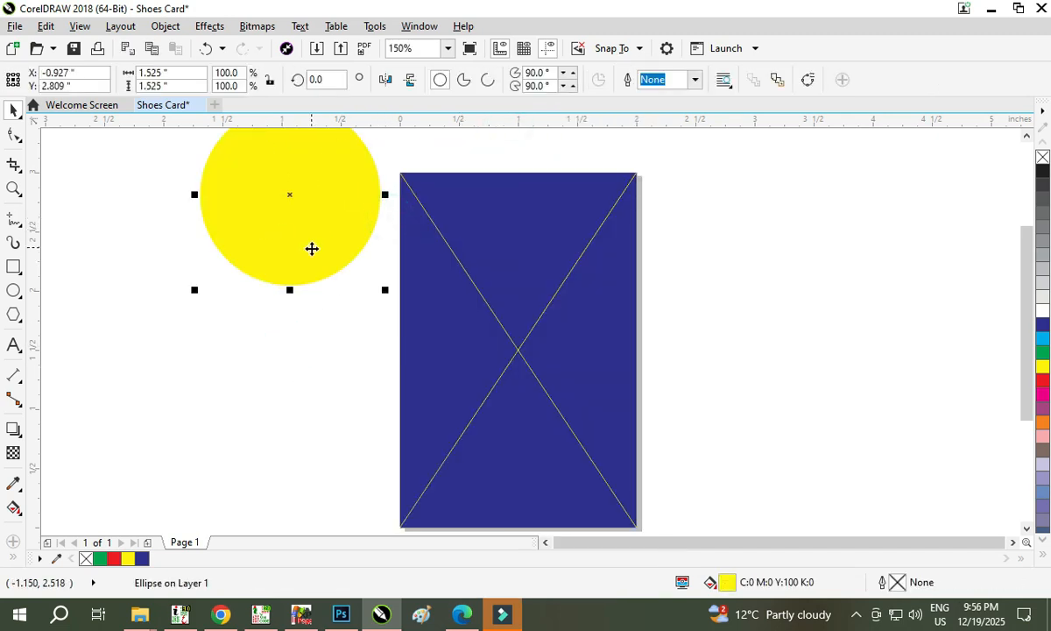
{"action": "key", "text": "ctrl+z"}
{"action": "key", "text": "ctrl+z"}
Extract the yellow circle from the card's PowerClip and move it clear to the left of the card.
{"action": "scroll", "coordinate": [519, 383], "scroll_direction": "down", "scroll_amount": 2}
{"action": "scroll", "coordinate": [569, 410], "scroll_direction": "up", "scroll_amount": 2}
{"action": "scroll", "coordinate": [521, 434], "scroll_direction": "down", "scroll_amount": 2}
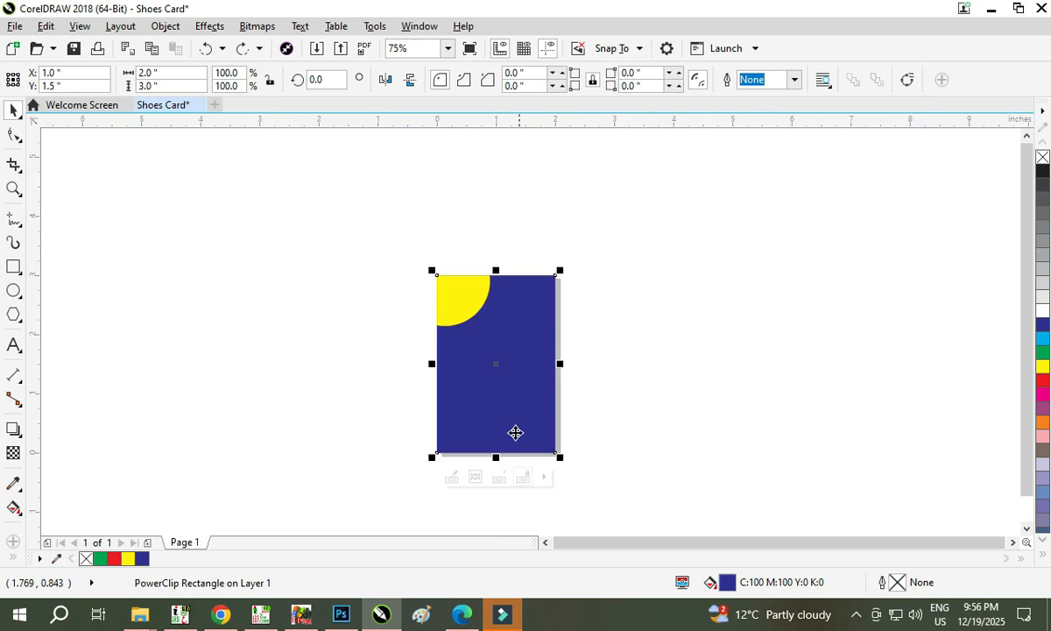
{"action": "left_click", "coordinate": [499, 477]}
{"action": "key", "text": "ctrl+z"}
{"action": "left_click", "coordinate": [499, 477]}
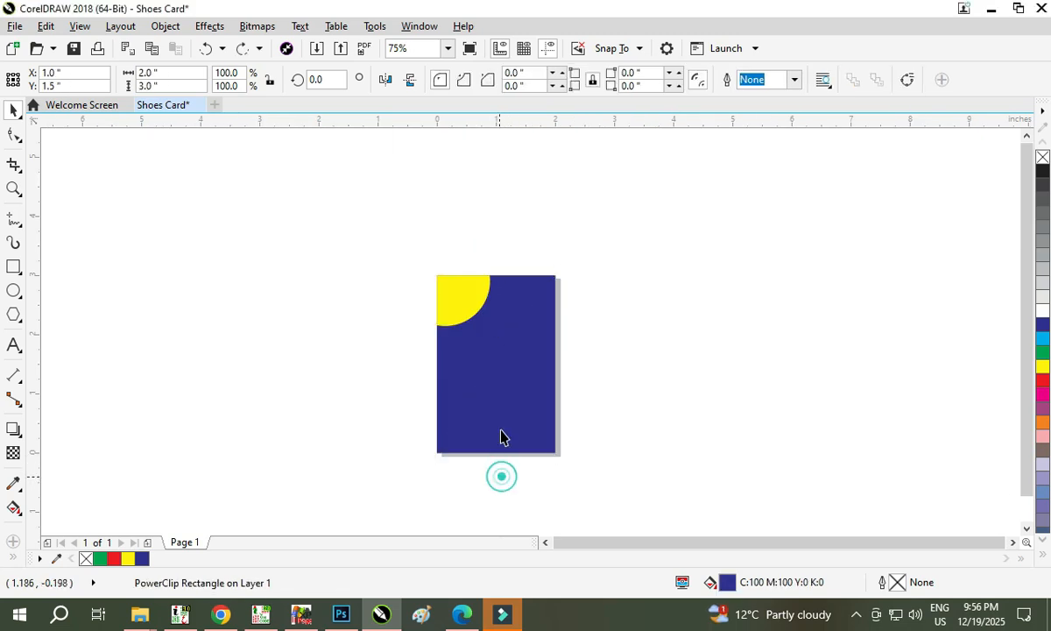
{"action": "left_click_drag", "start_coordinate": [436, 298], "coordinate": [358, 297]}
{"action": "scroll", "coordinate": [376, 368], "scroll_direction": "up", "scroll_amount": 2}
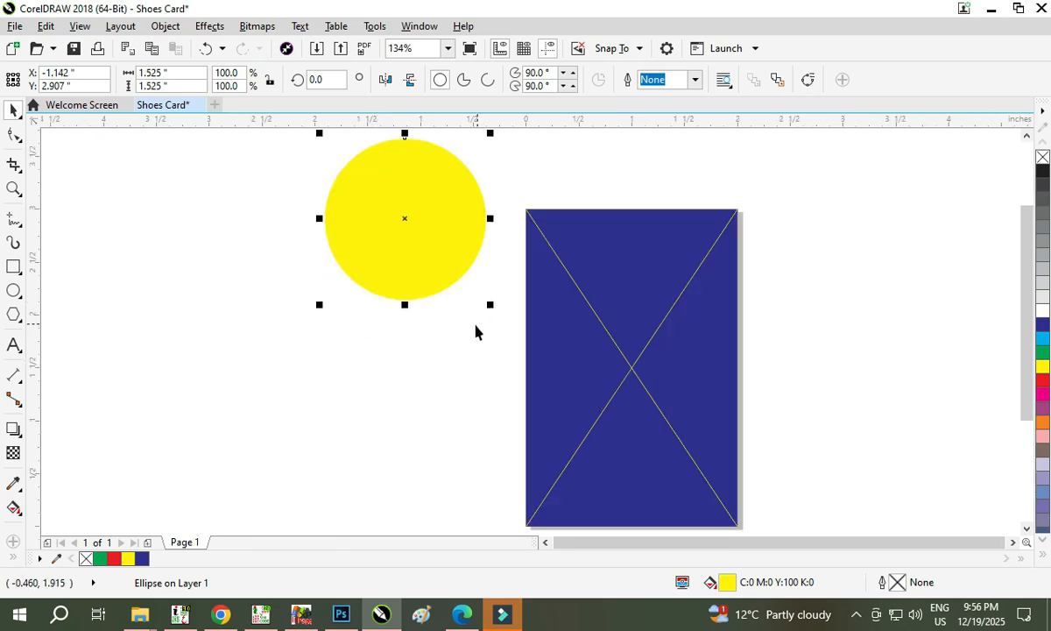
Set the empty PowerClip rectangle's frame type to None.
{"action": "right_click", "coordinate": [599, 251]}
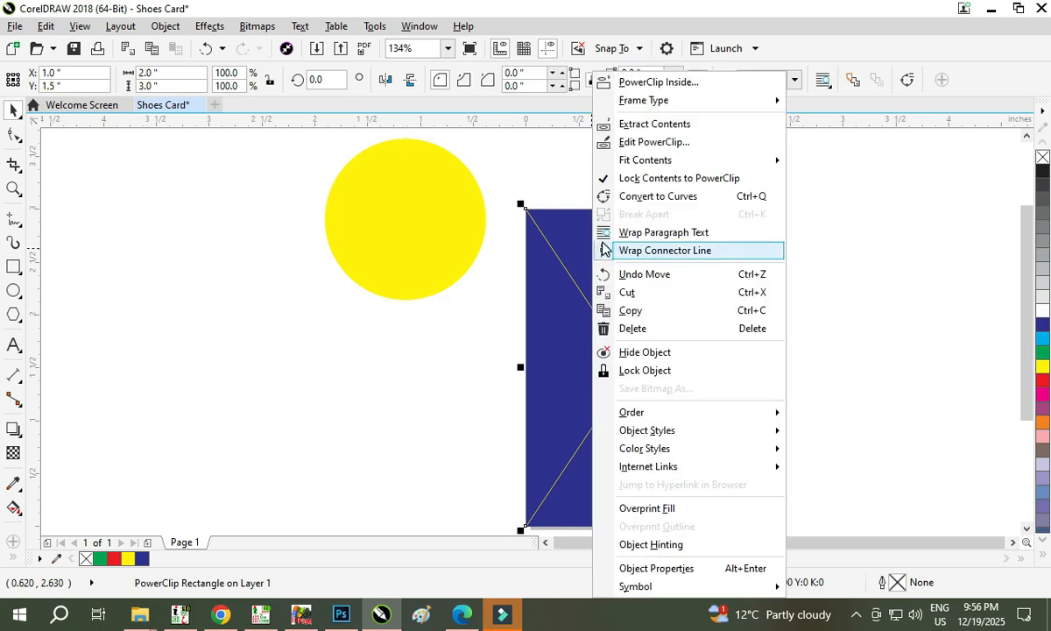
{"action": "left_click", "coordinate": [529, 237]}
{"action": "right_click", "coordinate": [571, 242]}
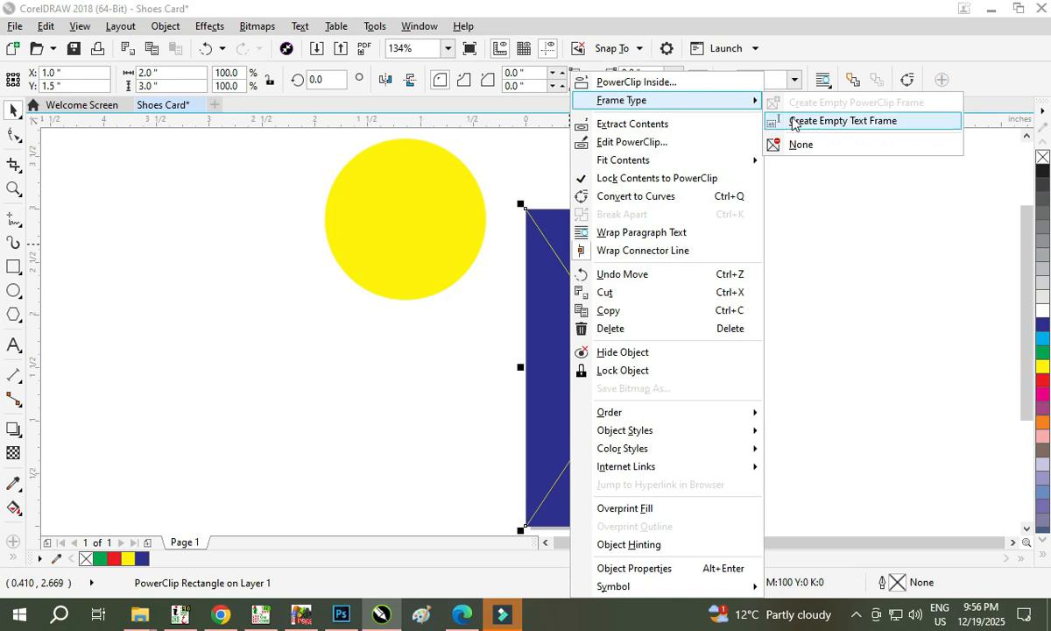
{"action": "left_click", "coordinate": [773, 145]}
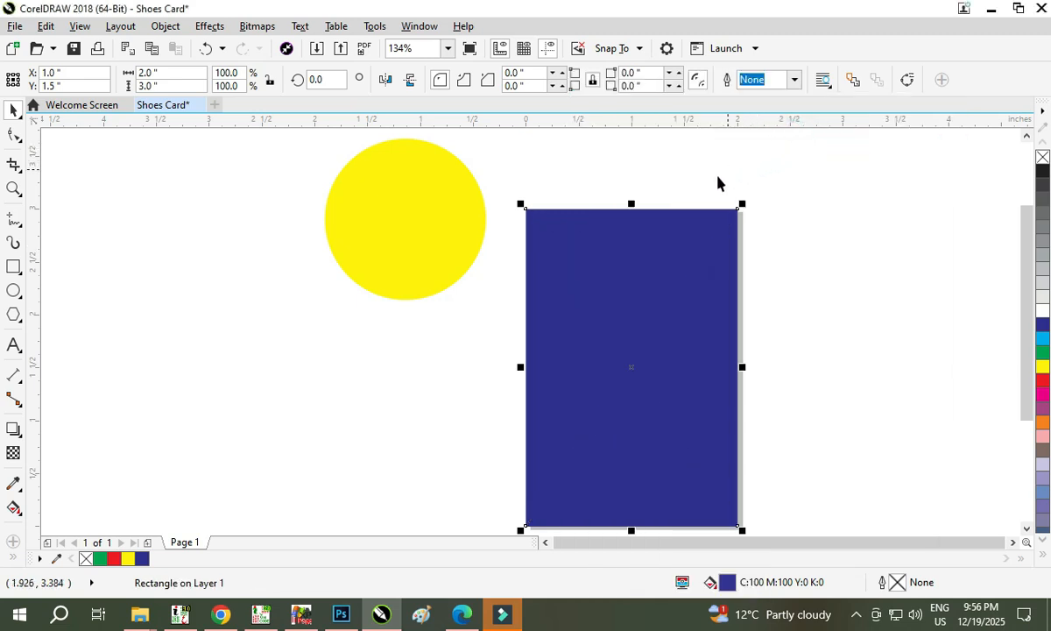
Move the yellow circle slightly down beside the blue rectangle and deselect it.
{"action": "left_click_drag", "start_coordinate": [429, 232], "coordinate": [439, 291]}
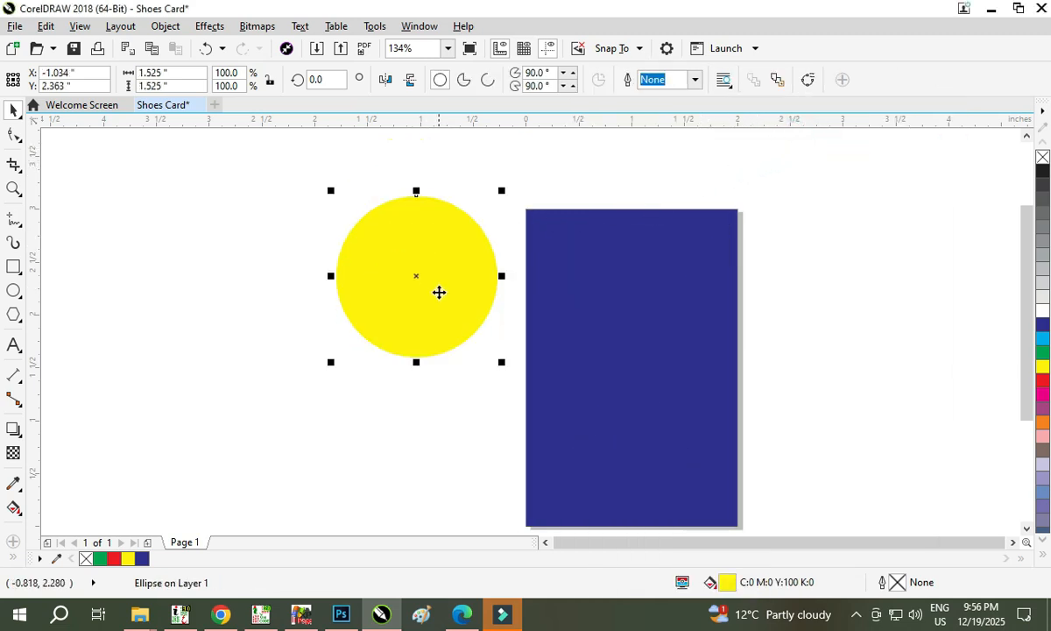
{"action": "scroll", "coordinate": [421, 316], "scroll_direction": "up", "scroll_amount": 1}
{"action": "left_click", "coordinate": [228, 507]}
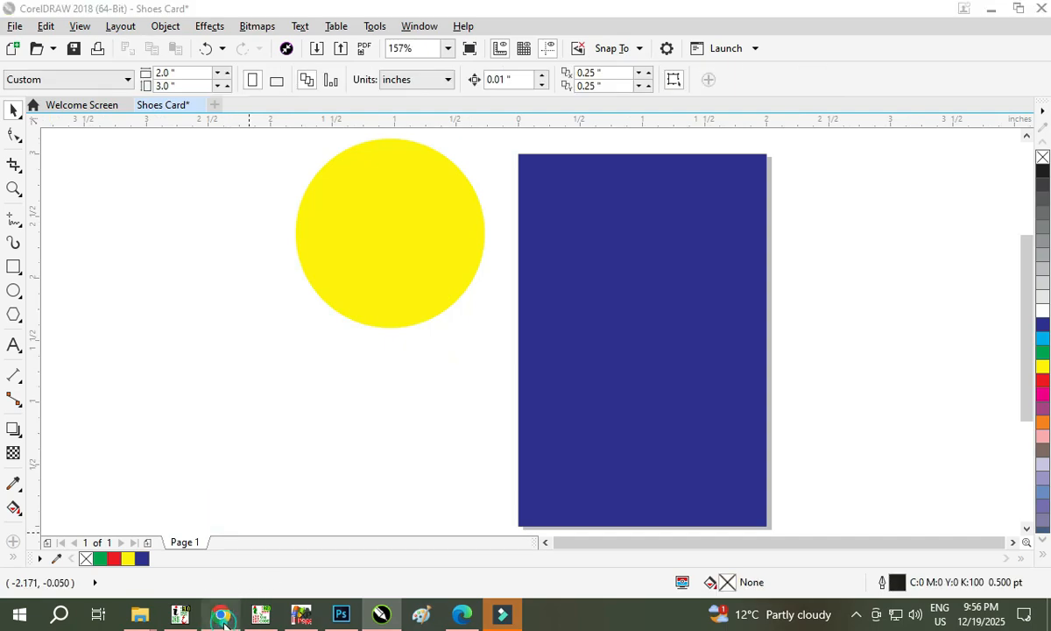
Switch to Chrome and search Google Images for "natural background".
{"action": "left_click", "coordinate": [220, 614]}
{"action": "left_click", "coordinate": [435, 17]}
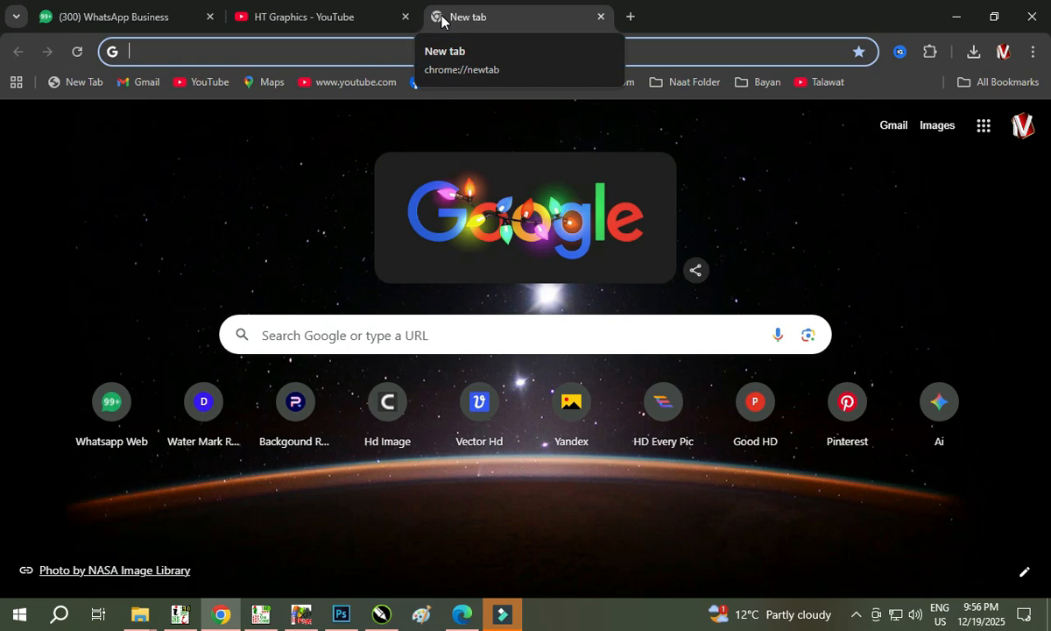
{"action": "type", "text": "natura"}
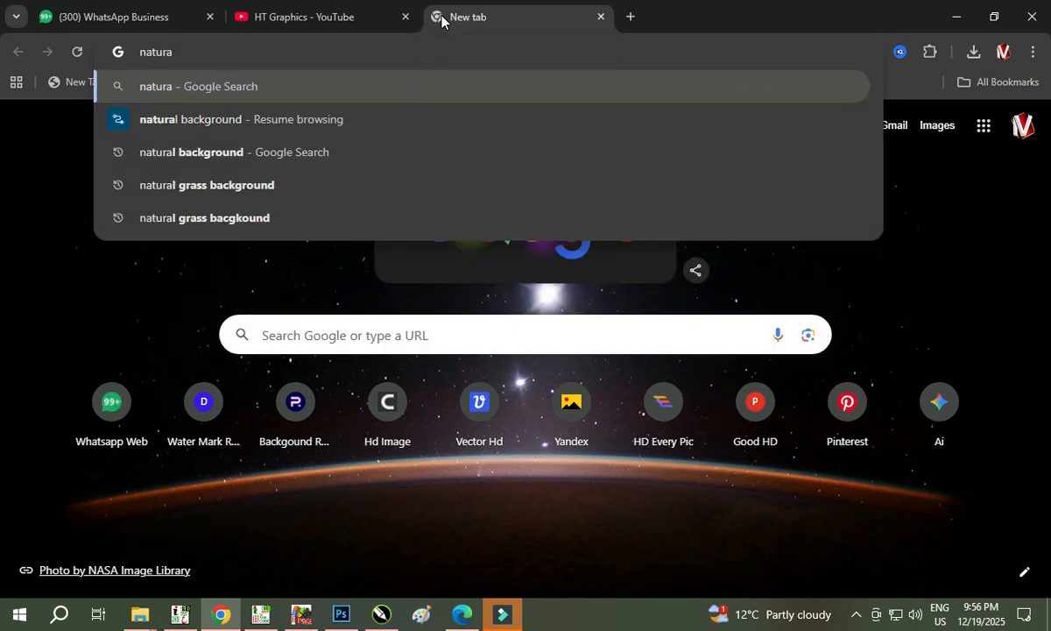
{"action": "key", "text": "Down"}
{"action": "key", "text": "Down"}
{"action": "key", "text": "Return"}
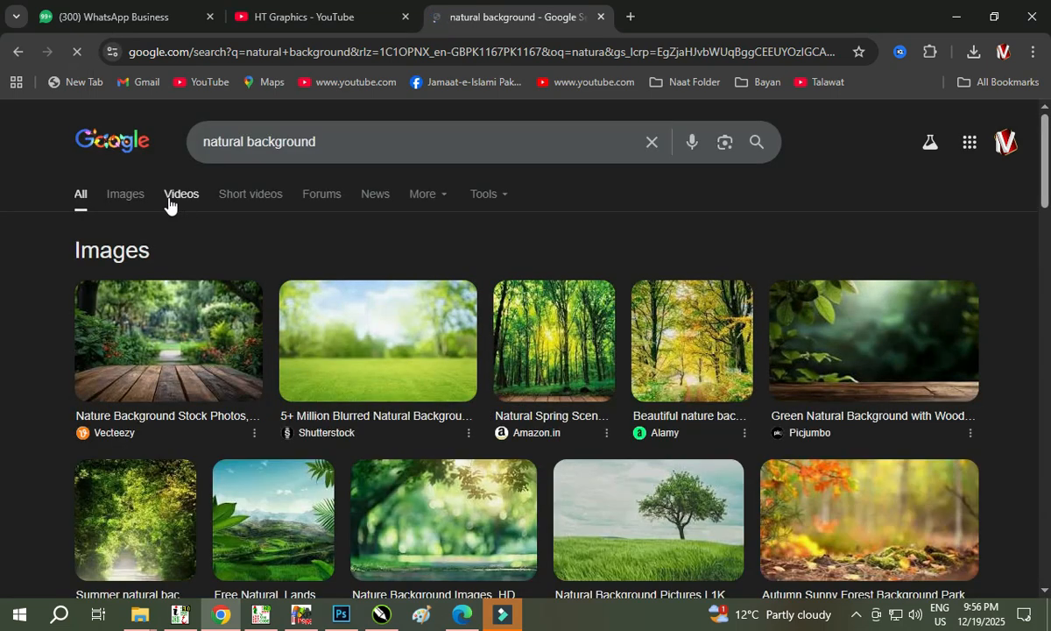
{"action": "left_click", "coordinate": [128, 200]}
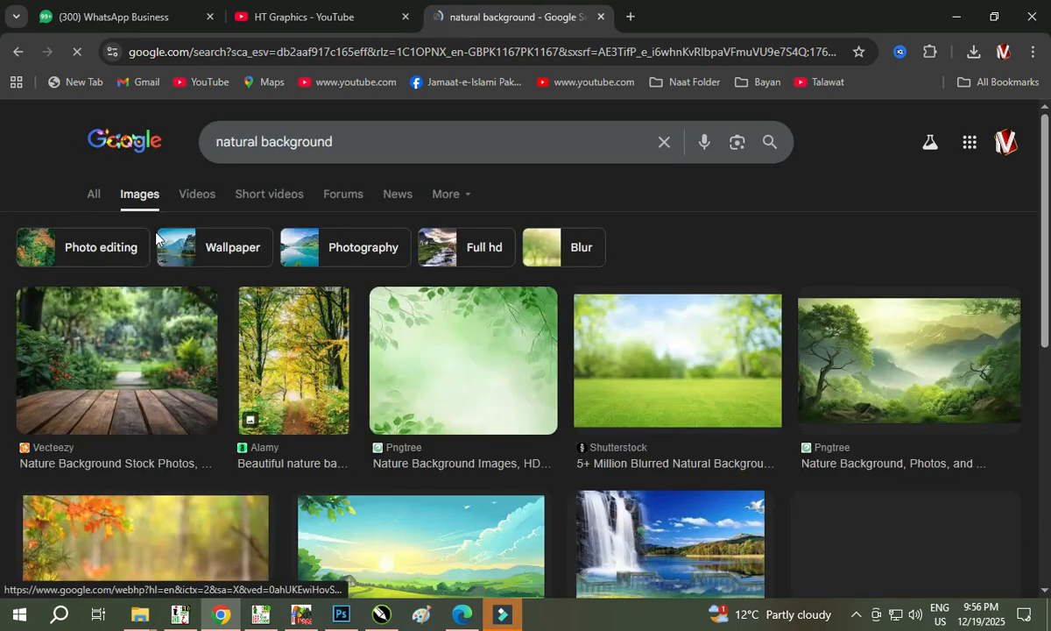
Open the Vecteezy garden picture with the wooden table in a new tab and copy the image.
{"action": "left_click", "coordinate": [186, 368]}
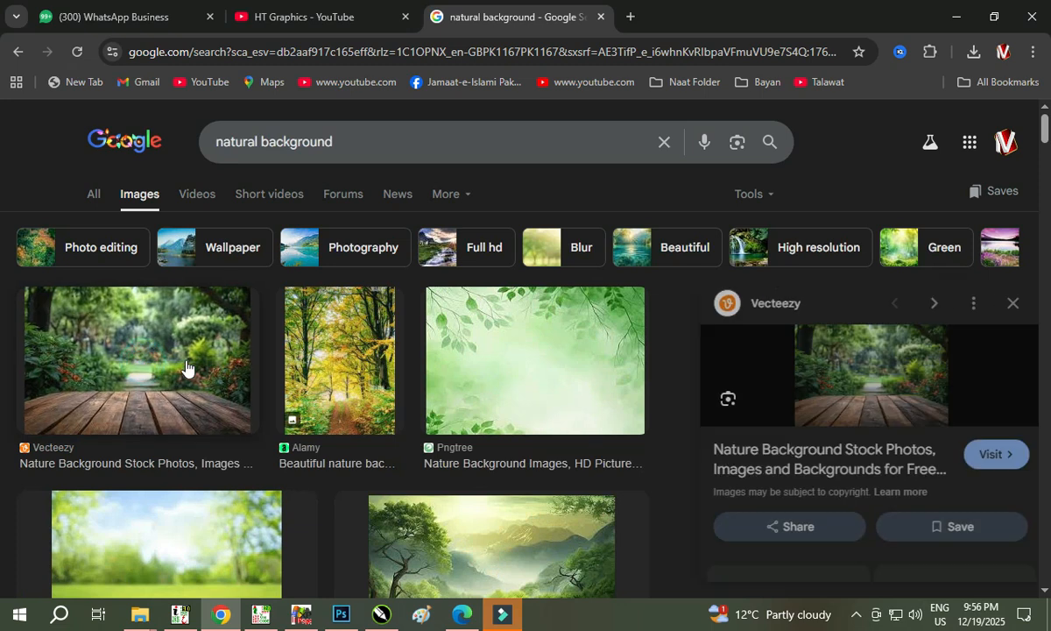
{"action": "right_click", "coordinate": [818, 368]}
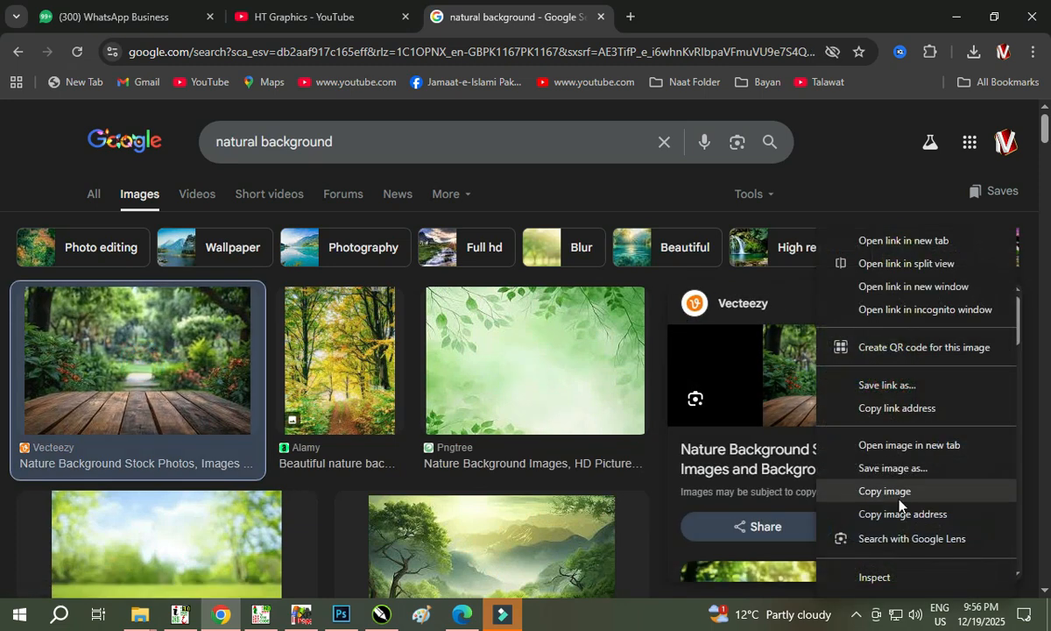
{"action": "left_click", "coordinate": [896, 453]}
{"action": "left_click", "coordinate": [725, 13]}
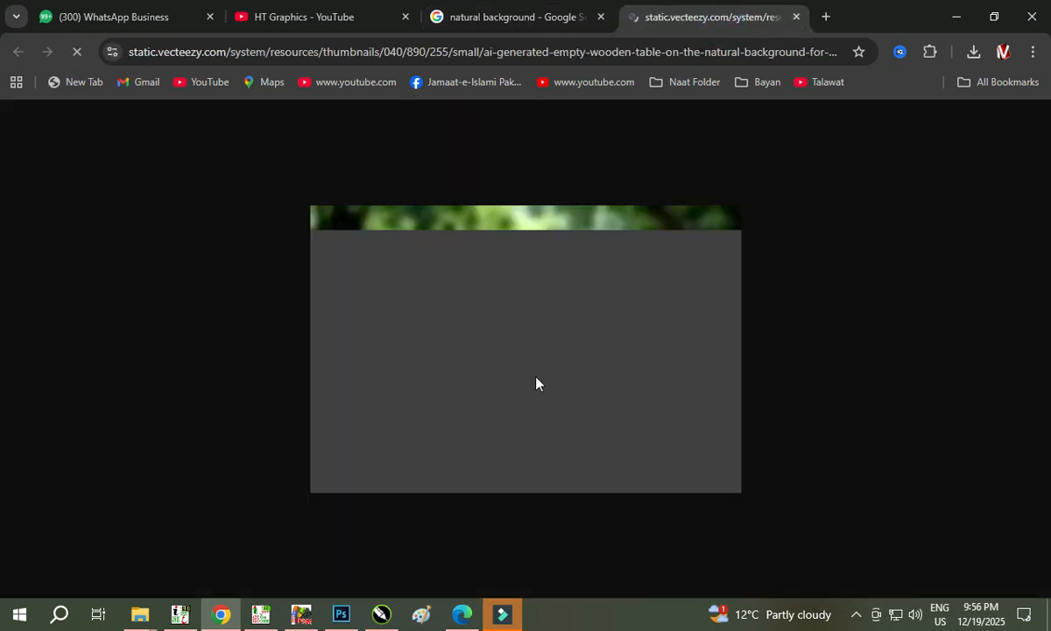
{"action": "right_click", "coordinate": [526, 321]}
{"action": "left_click", "coordinate": [580, 380]}
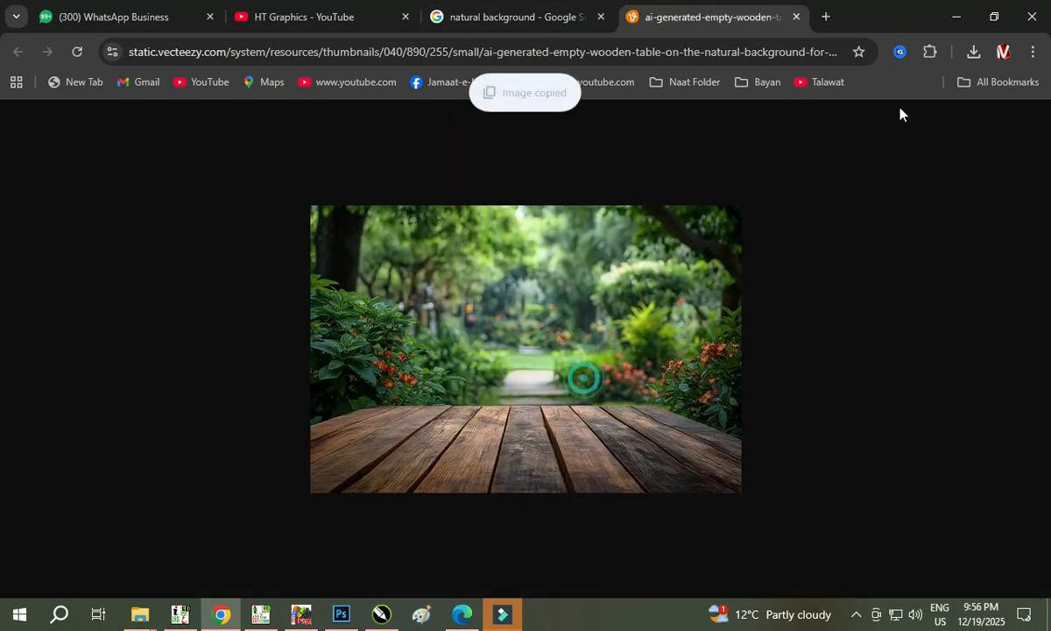
Save the garden image to the Desktop as a JPEG under its suggested file name.
{"action": "right_click", "coordinate": [547, 254]}
{"action": "left_click", "coordinate": [586, 292]}
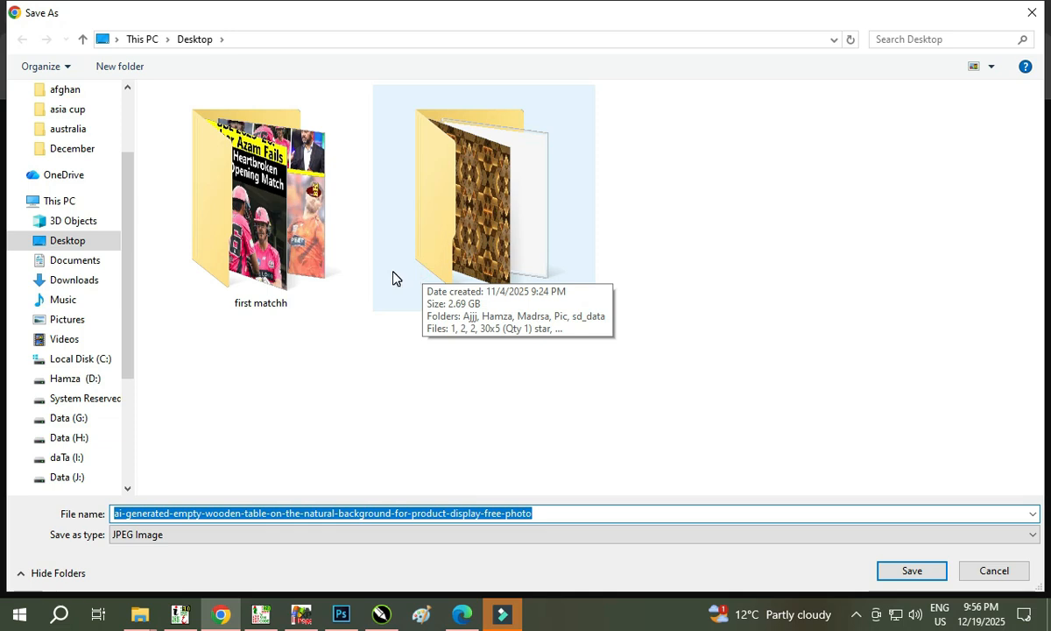
{"action": "key", "text": "Return"}
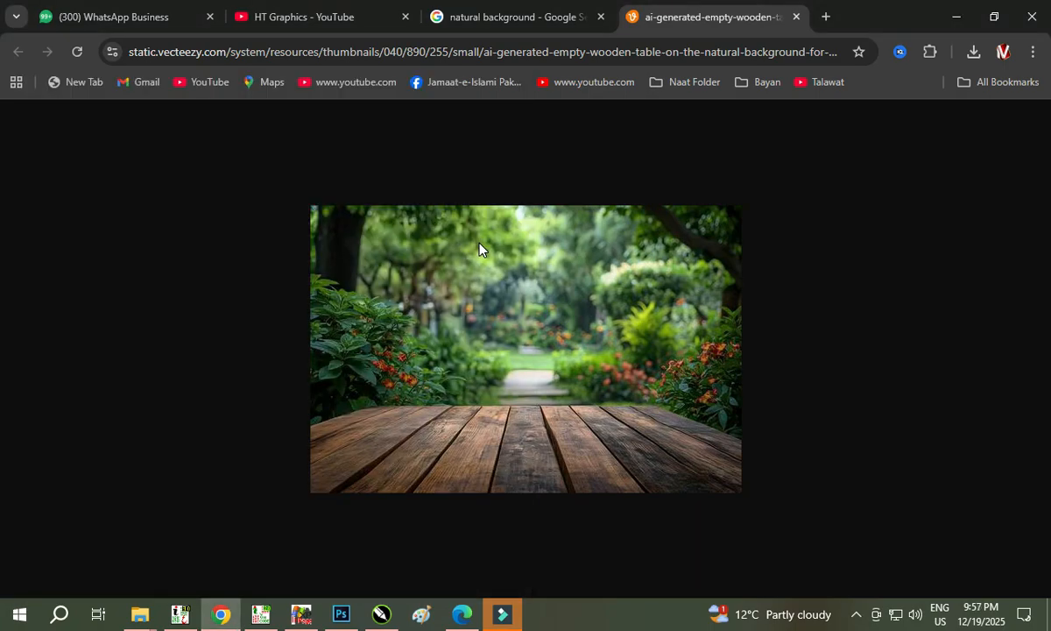
Bring the saved garden image from the desktop into the Shoes Card document in CorelDRAW, below the circle, and delete it again.
{"action": "key", "text": "super+d"}
{"action": "left_click", "coordinate": [478, 245]}
{"action": "right_click", "coordinate": [452, 203]}
{"action": "left_click", "coordinate": [486, 249]}
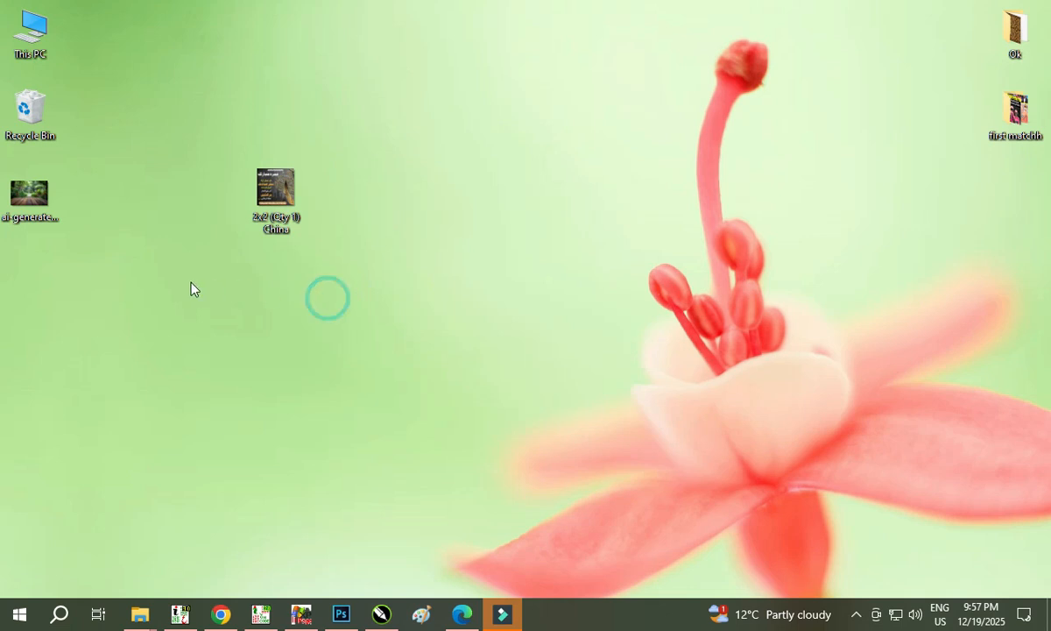
{"action": "left_click_drag", "start_coordinate": [37, 204], "coordinate": [220, 421]}
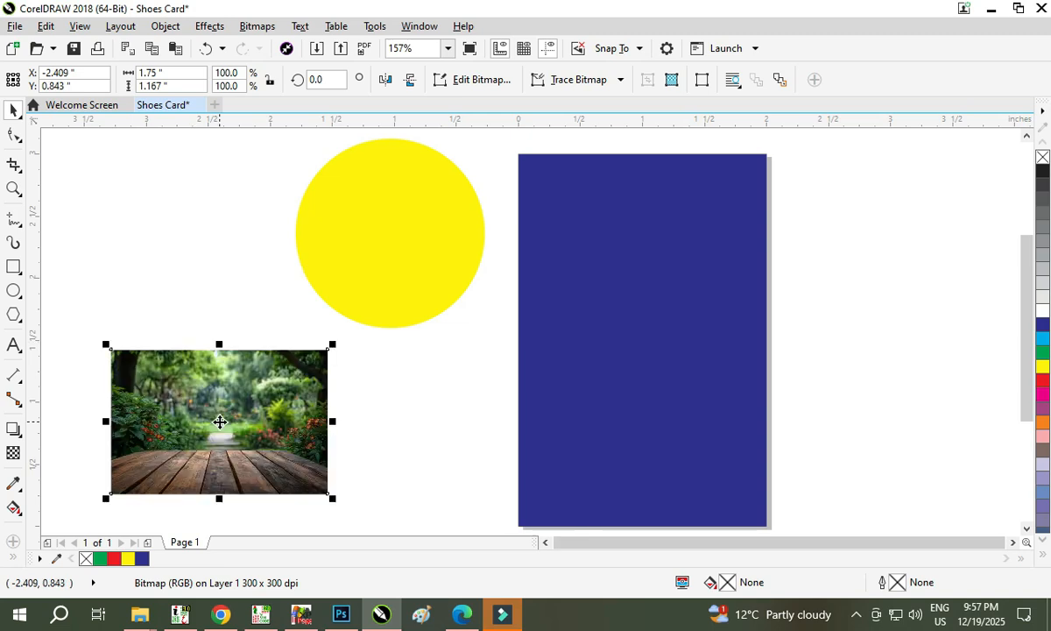
{"action": "key", "text": "Delete"}
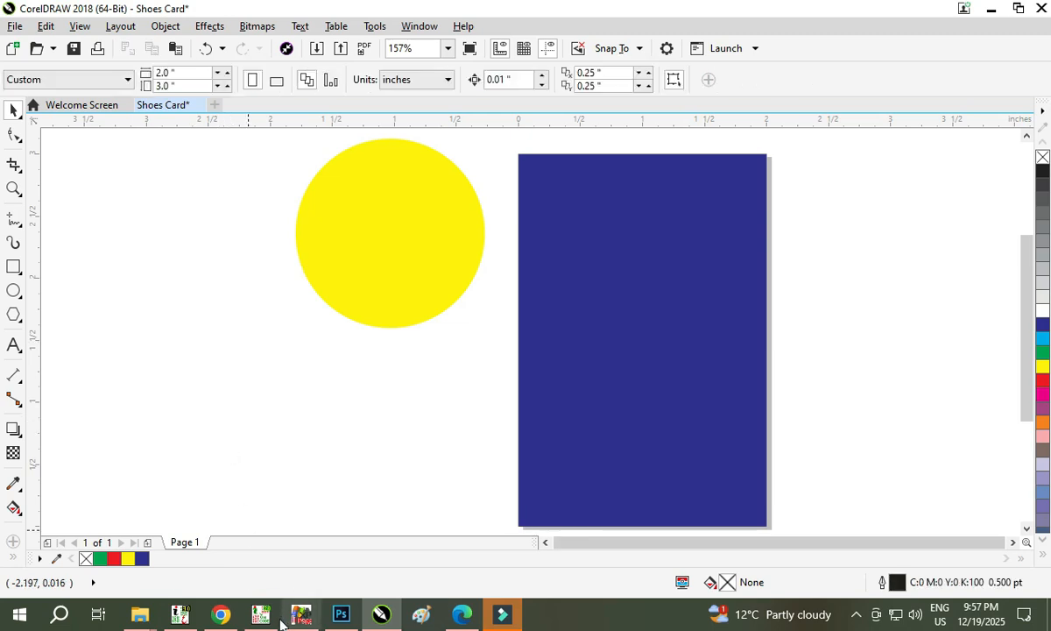
Copy the garden image from its Chrome tab and paste it into the Shoes Card document in CorelDRAW.
{"action": "left_click", "coordinate": [221, 614]}
{"action": "right_click", "coordinate": [463, 251]}
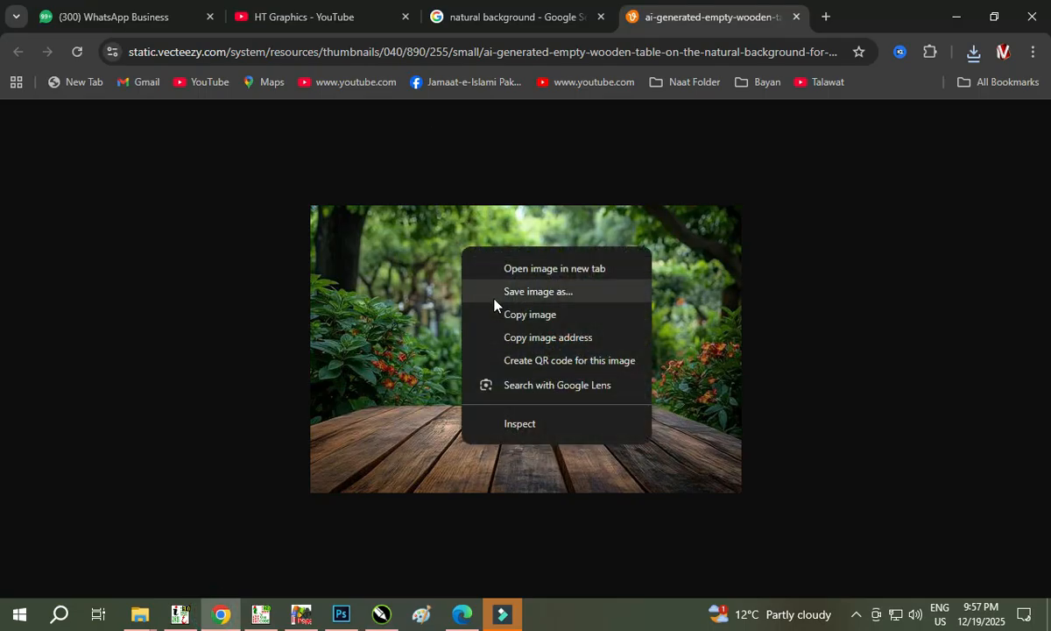
{"action": "left_click", "coordinate": [500, 313]}
{"action": "left_click", "coordinate": [953, 16]}
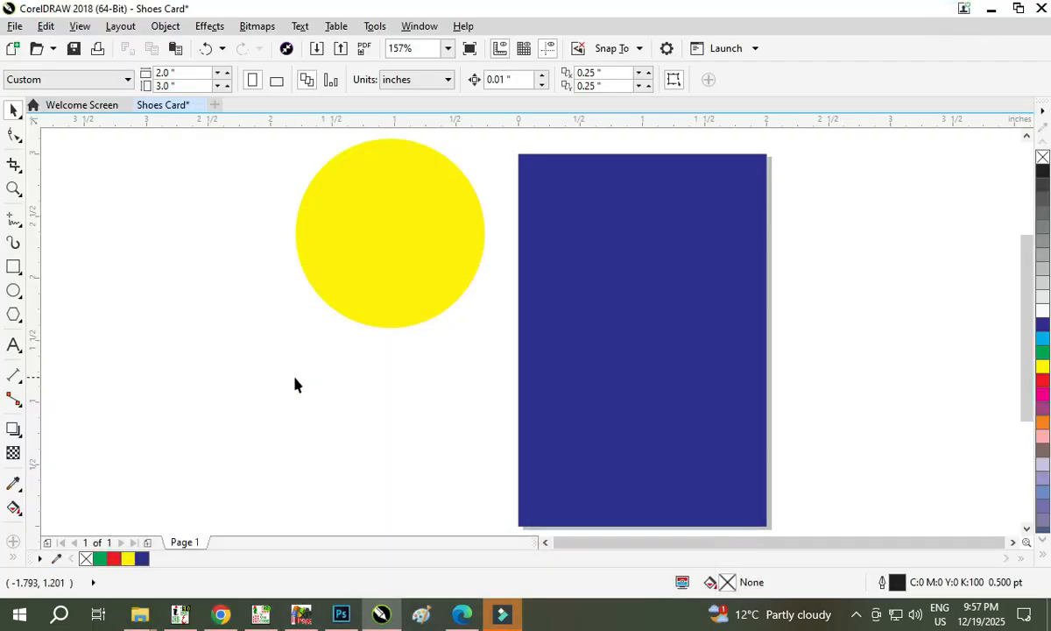
{"action": "right_click", "coordinate": [299, 355]}
{"action": "left_click", "coordinate": [345, 477]}
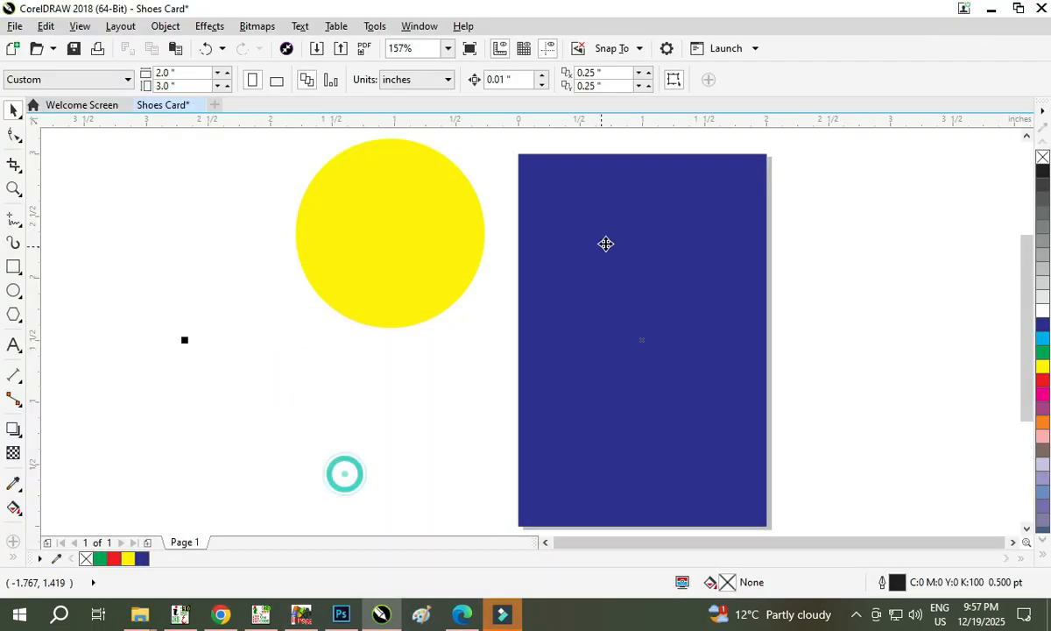
Scale the pasted garden image down to about 3.6 × 2.4 inches and place it to the left of the yellow circle.
{"action": "scroll", "coordinate": [544, 272], "scroll_direction": "down", "scroll_amount": 2}
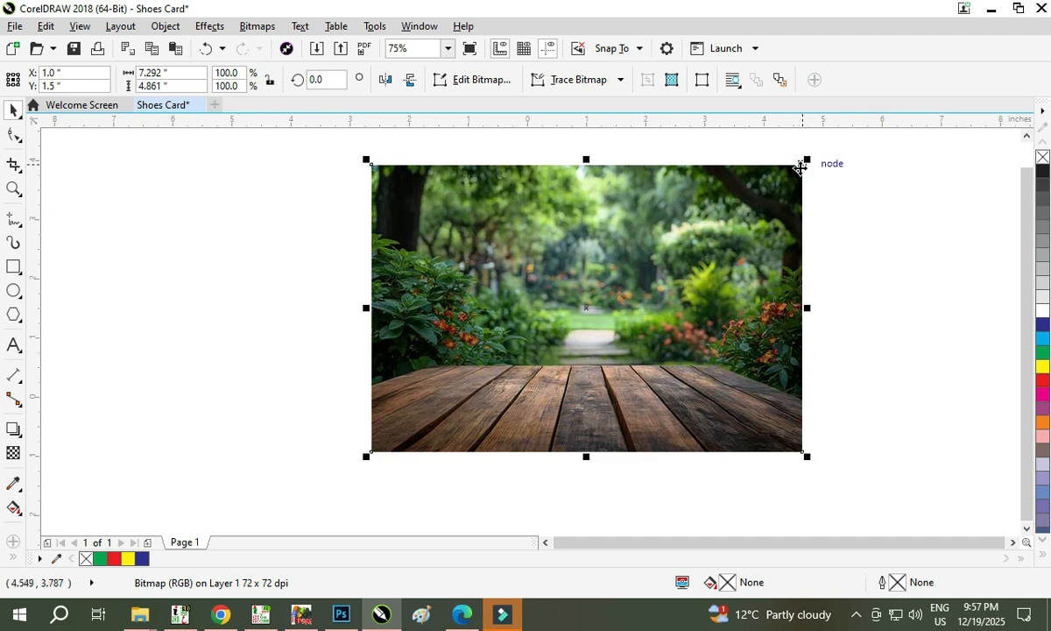
{"action": "left_click_drag", "start_coordinate": [806, 161], "coordinate": [474, 381]}
{"action": "left_click_drag", "start_coordinate": [475, 455], "coordinate": [570, 517]}
{"action": "left_click_drag", "start_coordinate": [566, 434], "coordinate": [431, 360]}
{"action": "scroll", "coordinate": [369, 359], "scroll_direction": "up", "scroll_amount": 1}
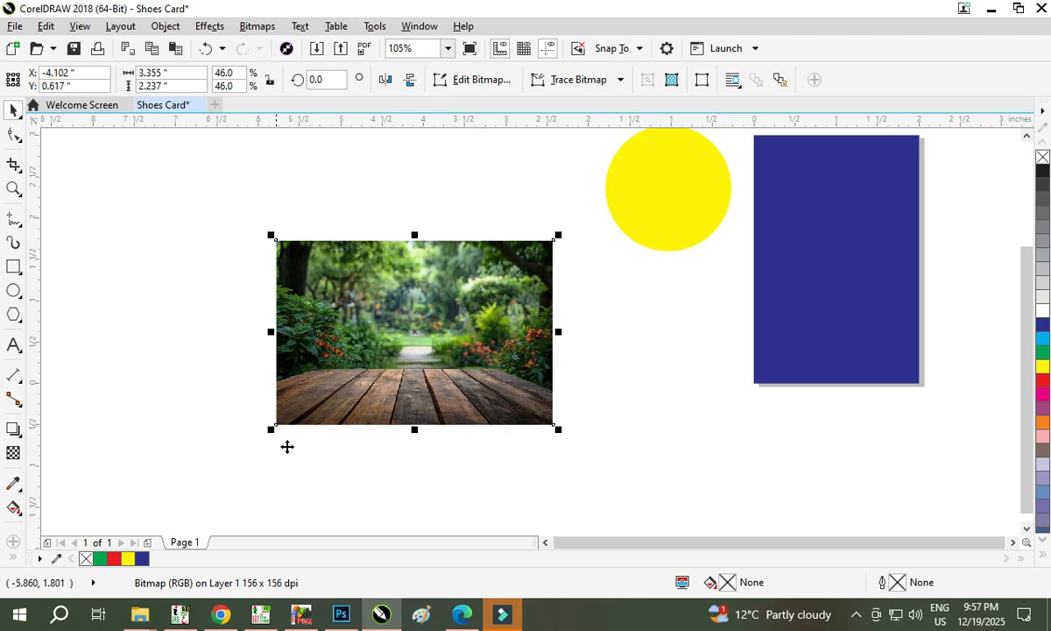
{"action": "left_click_drag", "start_coordinate": [558, 429], "coordinate": [516, 399]}
{"action": "left_click_drag", "start_coordinate": [522, 233], "coordinate": [579, 194]}
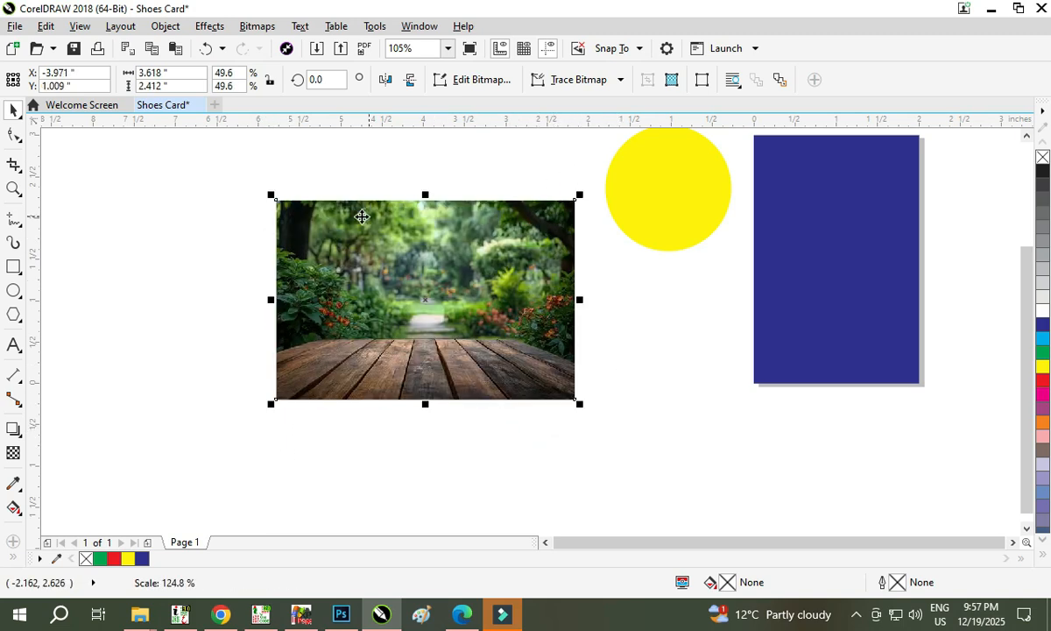
{"action": "left_click_drag", "start_coordinate": [269, 195], "coordinate": [310, 225]}
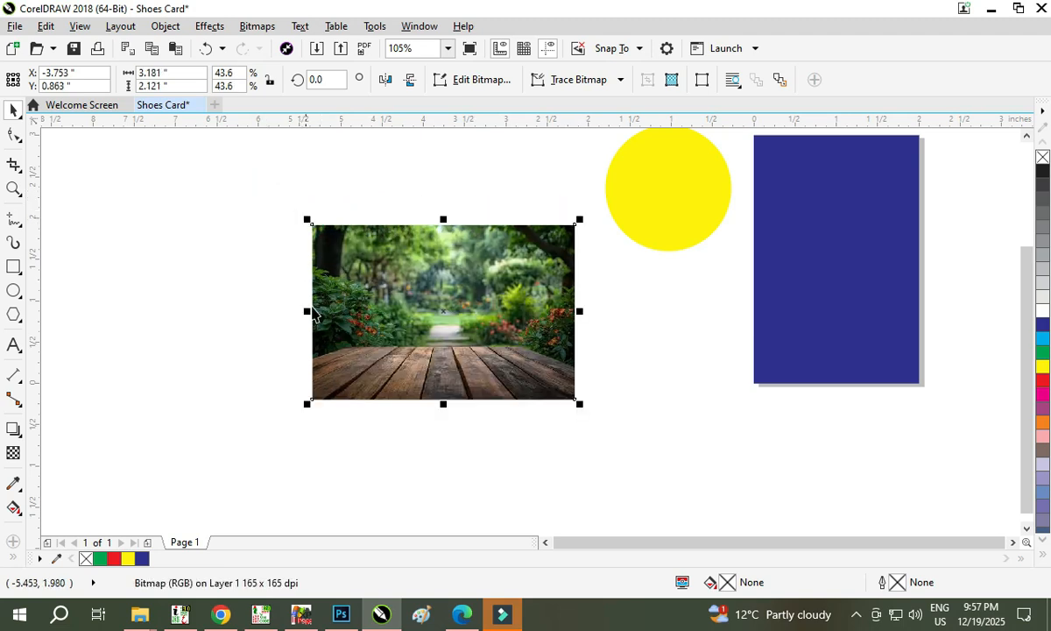
{"action": "key", "text": "ctrl+z"}
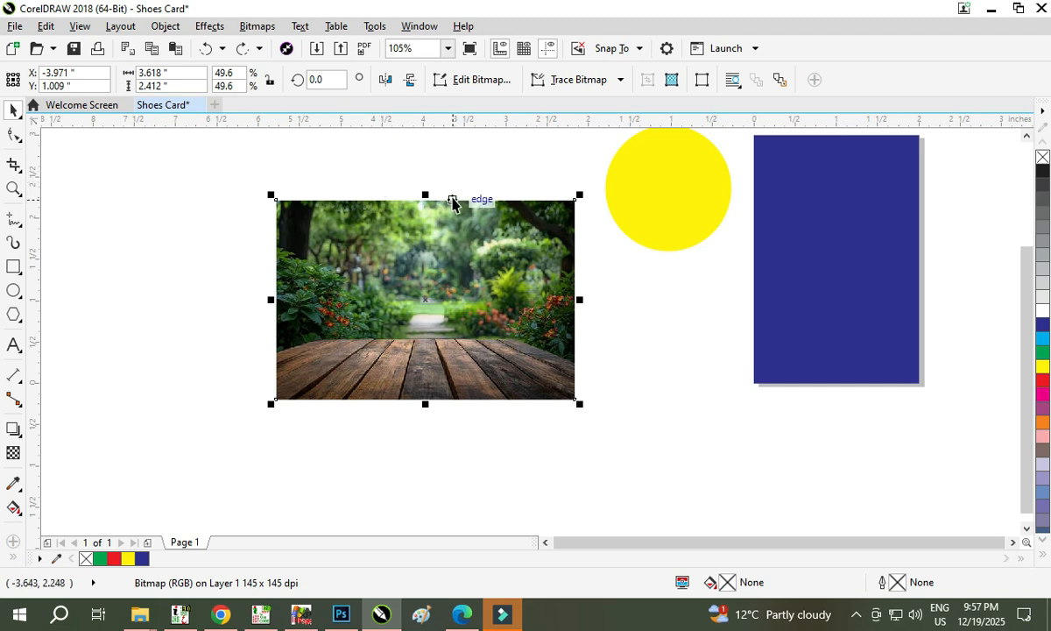
Try to shorten and narrow the garden image from its edge handles, undoing each resize.
{"action": "left_click_drag", "start_coordinate": [426, 193], "coordinate": [445, 278]}
{"action": "scroll", "coordinate": [418, 334], "scroll_direction": "up", "scroll_amount": 3}
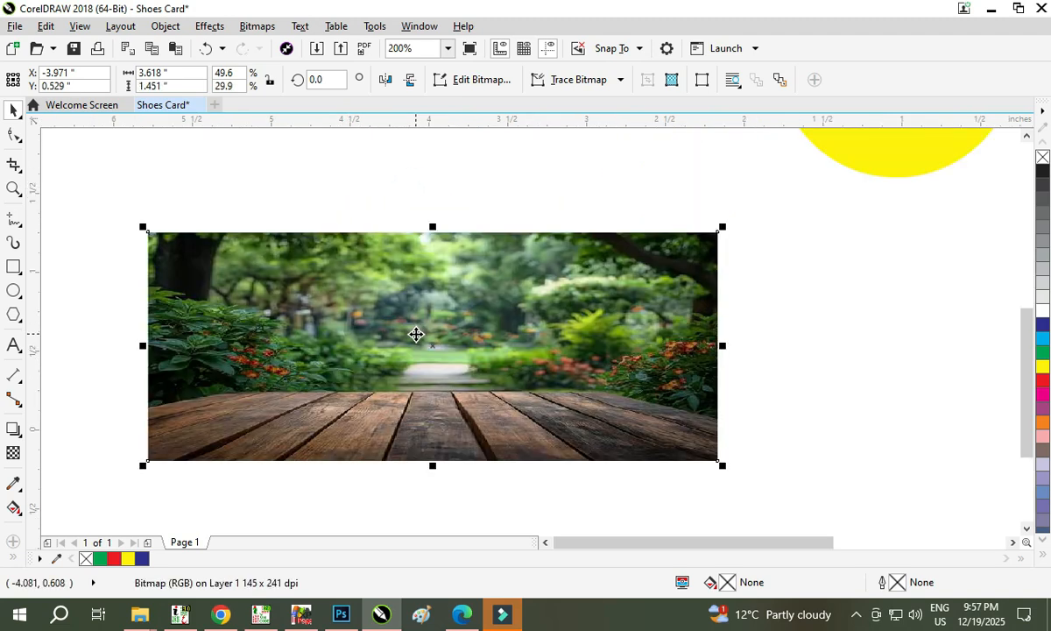
{"action": "key", "text": "ctrl+z"}
{"action": "left_click_drag", "start_coordinate": [725, 270], "coordinate": [470, 270]}
{"action": "scroll", "coordinate": [375, 301], "scroll_direction": "down", "scroll_amount": 3}
{"action": "key", "text": "ctrl+z"}
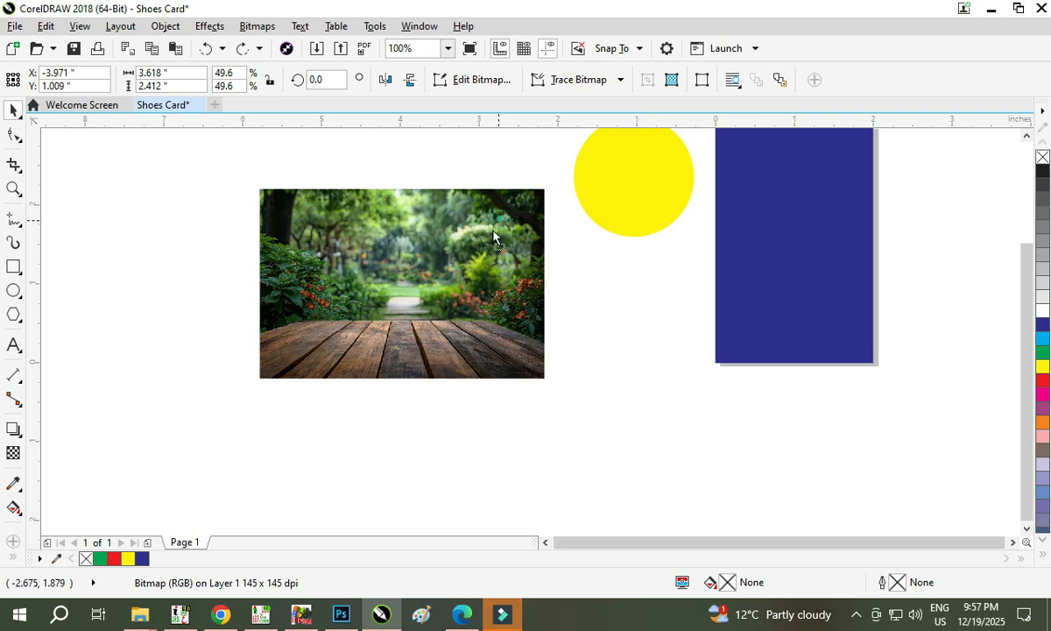
Try to squash a duplicate of the yellow circle out of proportion, and undo the resizes, the duplicate and the garden image's move.
{"action": "left_click_drag", "start_coordinate": [496, 221], "coordinate": [466, 262]}
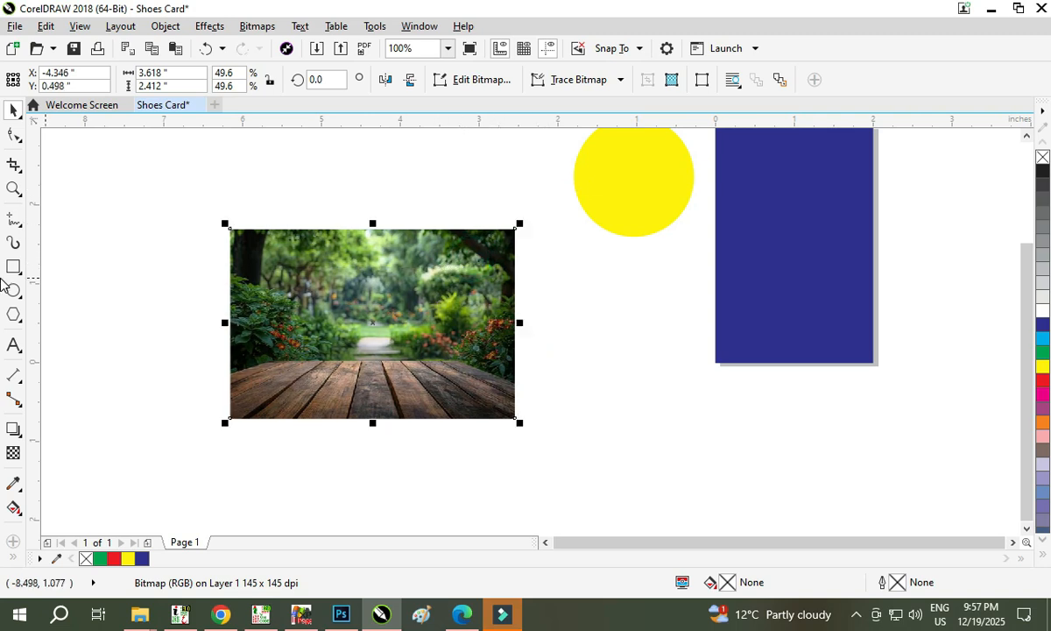
{"action": "left_click_drag", "start_coordinate": [678, 165], "coordinate": [573, 416]}
{"action": "right_click", "coordinate": [573, 415]}
{"action": "left_click_drag", "start_coordinate": [647, 414], "coordinate": [594, 413]}
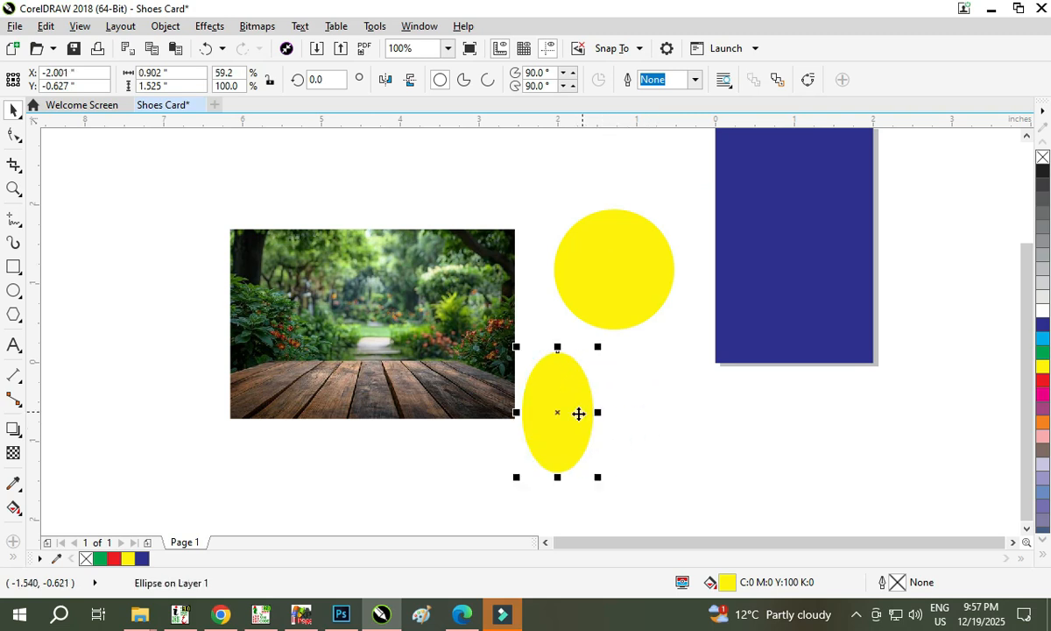
{"action": "key", "text": "ctrl+z"}
{"action": "left_click_drag", "start_coordinate": [581, 347], "coordinate": [592, 425]}
{"action": "key", "text": "ctrl+z"}
{"action": "mouse_move", "coordinate": [650, 345]}
{"action": "left_mouse_down"}
{"action": "mouse_move", "coordinate": [570, 408]}
{"action": "mouse_move", "coordinate": [646, 340]}
{"action": "left_mouse_up"}
{"action": "key", "text": "ctrl+z"}
{"action": "key", "text": "ctrl+z"}
{"action": "key", "text": "ctrl+z"}
{"action": "key", "text": "ctrl+z"}
{"action": "key", "text": "F4"}
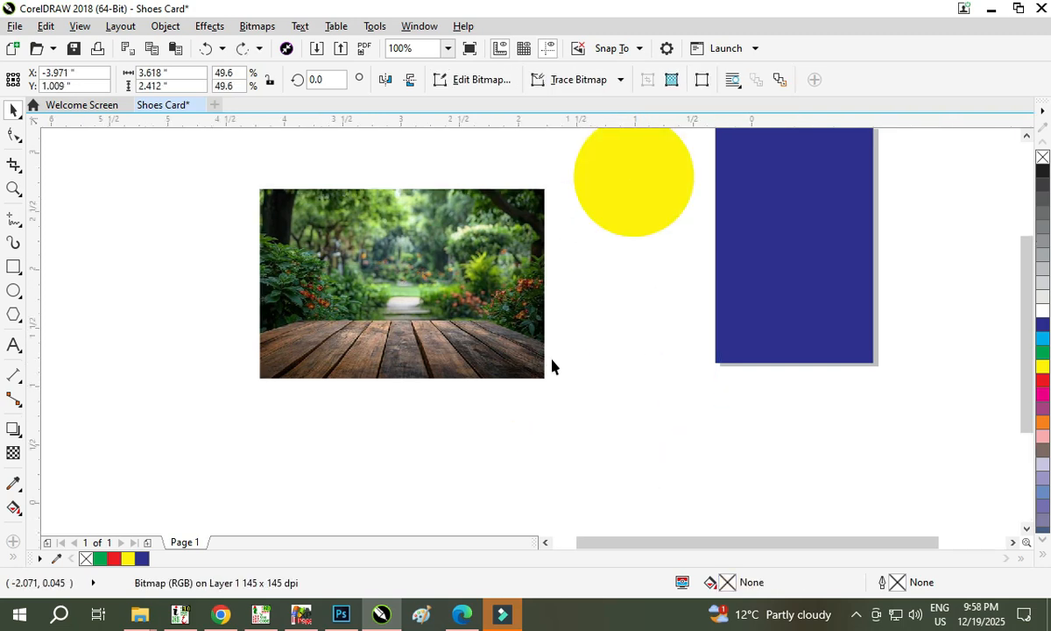
{"action": "key", "text": "ctrl+z"}
Delete the garden image from the document.
{"action": "scroll", "coordinate": [434, 323], "scroll_direction": "down", "scroll_amount": 2}
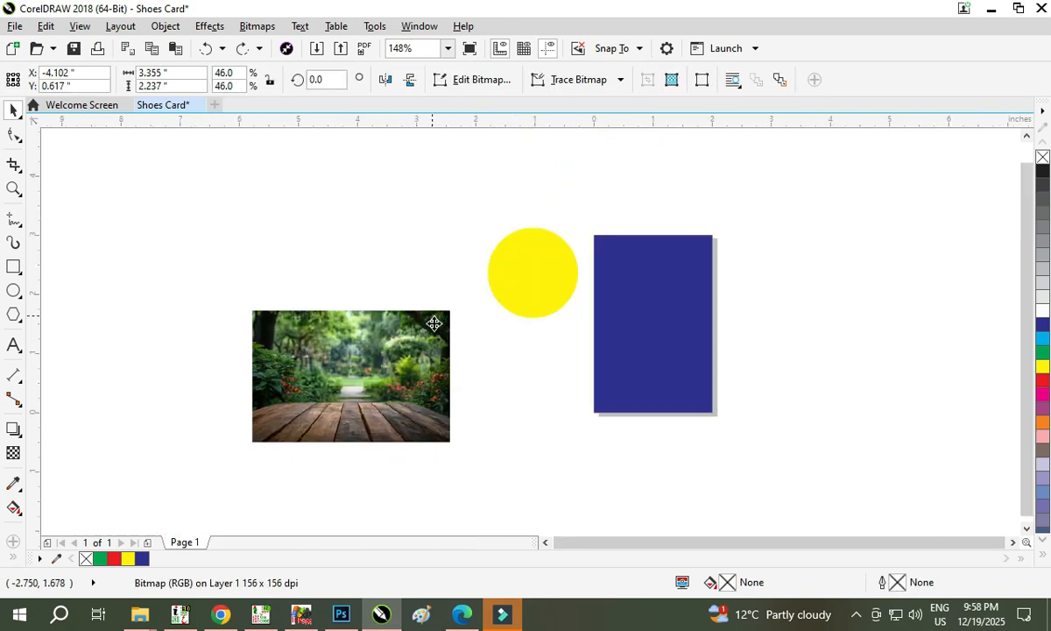
{"action": "scroll", "coordinate": [434, 324], "scroll_direction": "down", "scroll_amount": 2}
{"action": "key", "text": "Delete"}
{"action": "key", "text": "F4"}
Copy the garden image from its Chrome tab again and paste it into the Shoes Card document in CorelDRAW.
{"action": "left_click", "coordinate": [227, 620]}
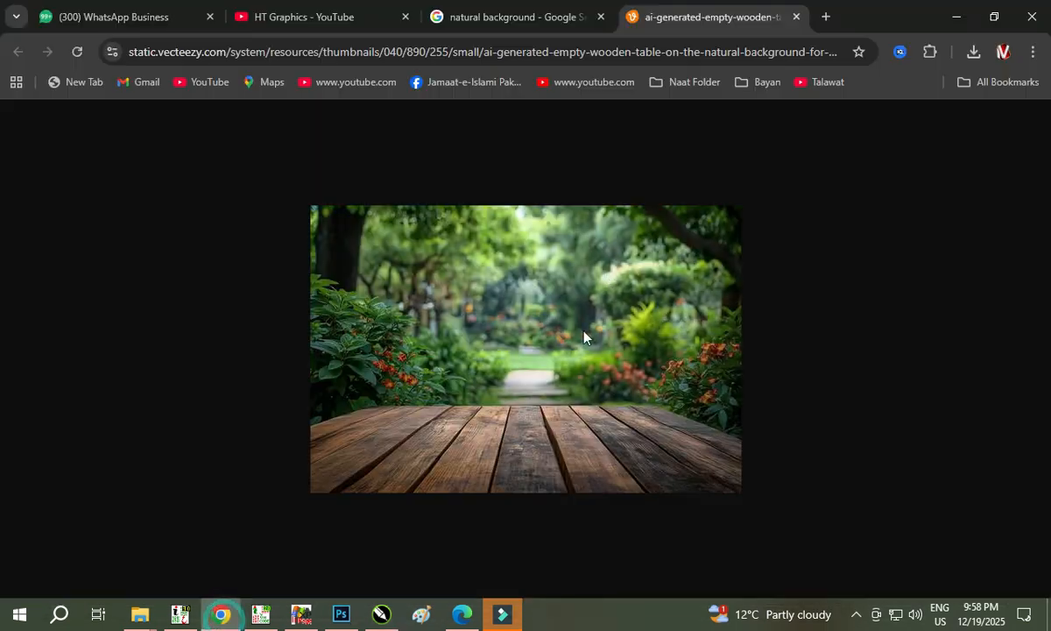
{"action": "right_click", "coordinate": [605, 275]}
{"action": "left_click", "coordinate": [650, 340]}
{"action": "left_click", "coordinate": [957, 17]}
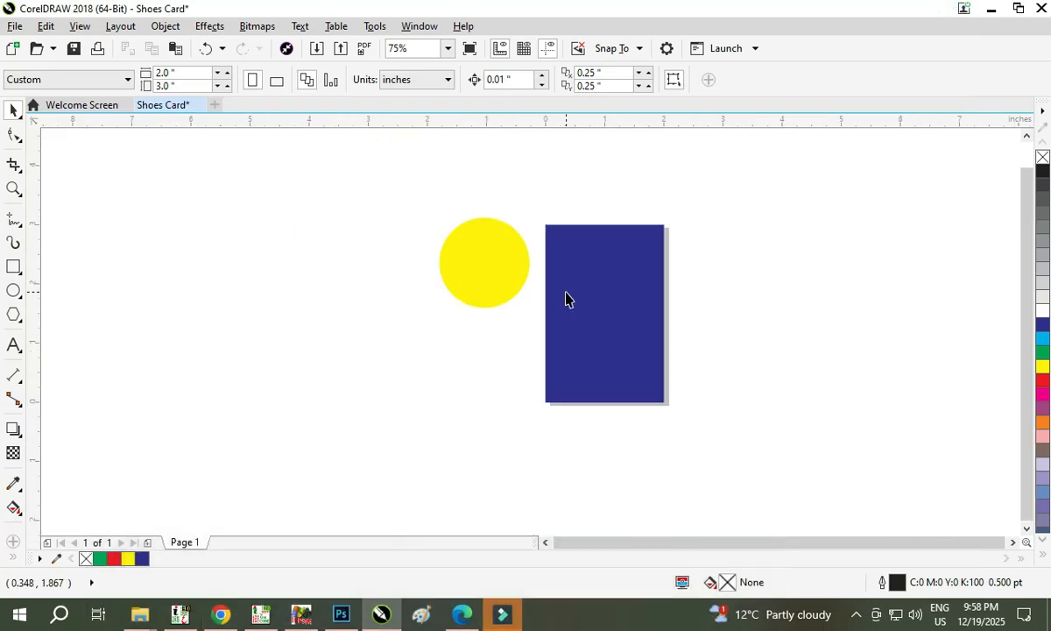
{"action": "key", "text": "ctrl+v"}
Try to move the pasted garden image aside and scale it down from a corner, and undo both changes.
{"action": "left_click_drag", "start_coordinate": [728, 274], "coordinate": [447, 300]}
{"action": "left_click_drag", "start_coordinate": [551, 176], "coordinate": [227, 416]}
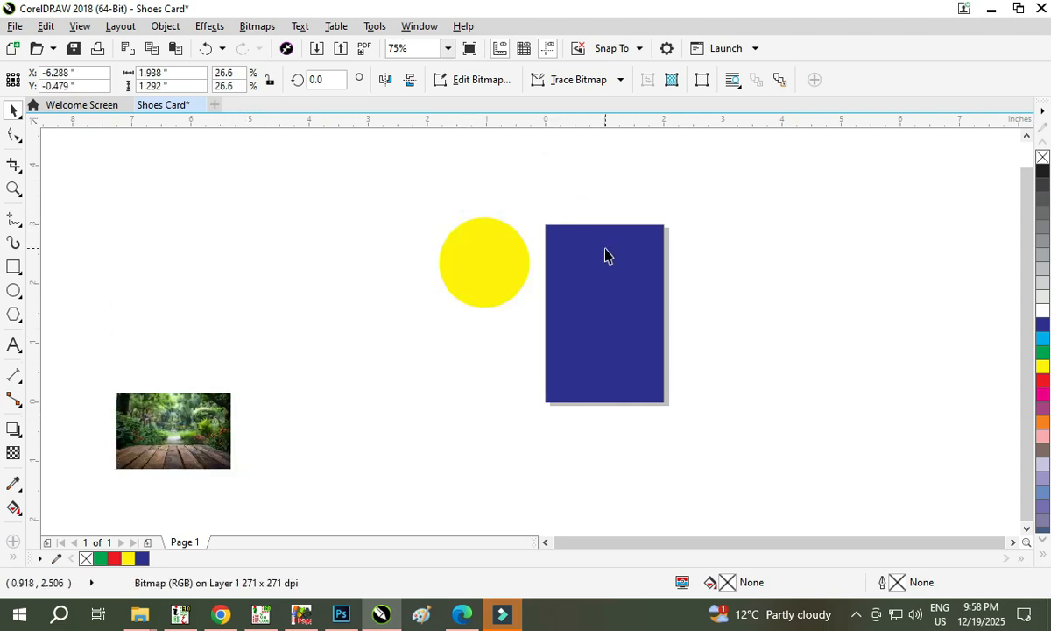
{"action": "key", "text": "ctrl+z"}
{"action": "key", "text": "ctrl+z"}
Scale the garden image about its centre to about 1.3 × 0.86 inches and place it to the left of the yellow circle.
{"action": "left_click_drag", "start_coordinate": [341, 276], "coordinate": [474, 275]}
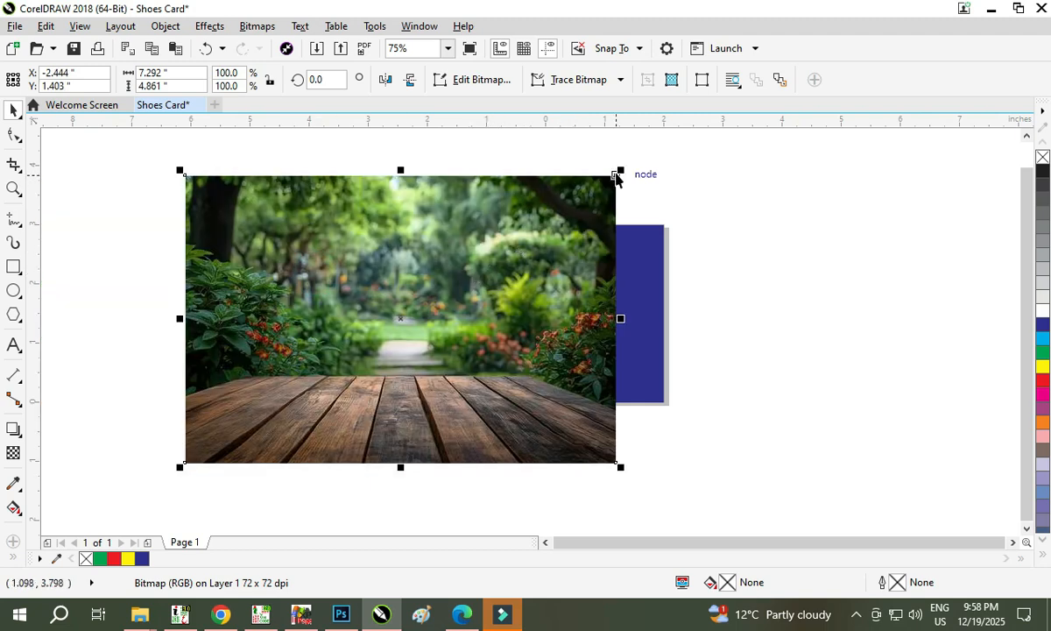
{"action": "left_click_drag", "start_coordinate": [622, 169], "coordinate": [446, 260]}
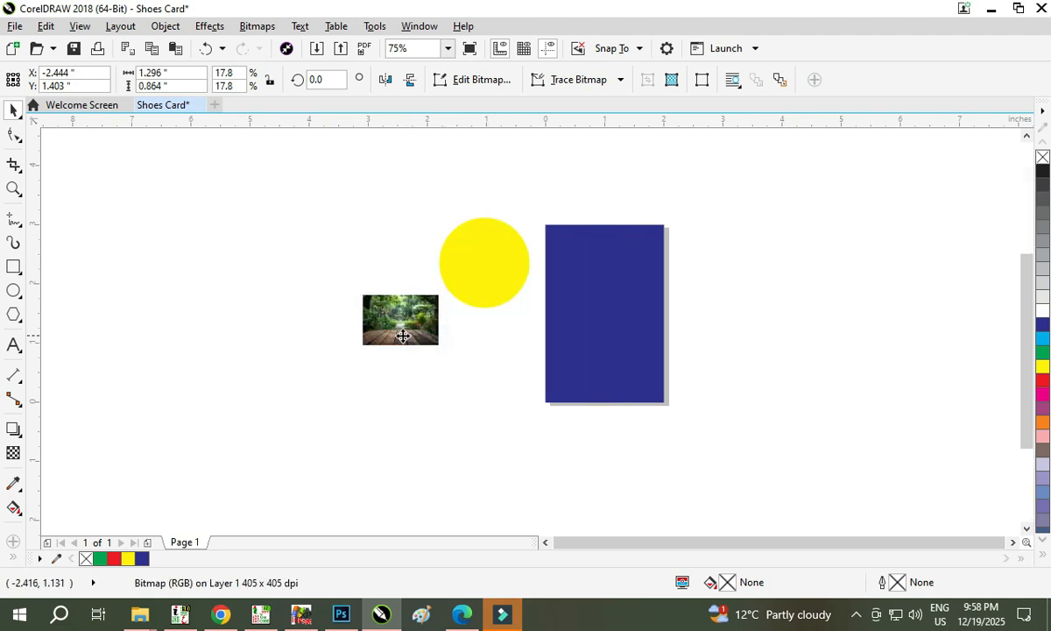
{"action": "scroll", "coordinate": [403, 335], "scroll_direction": "up", "scroll_amount": 1}
{"action": "scroll", "coordinate": [462, 320], "scroll_direction": "down", "scroll_amount": 1}
{"action": "left_click", "coordinate": [403, 397]}
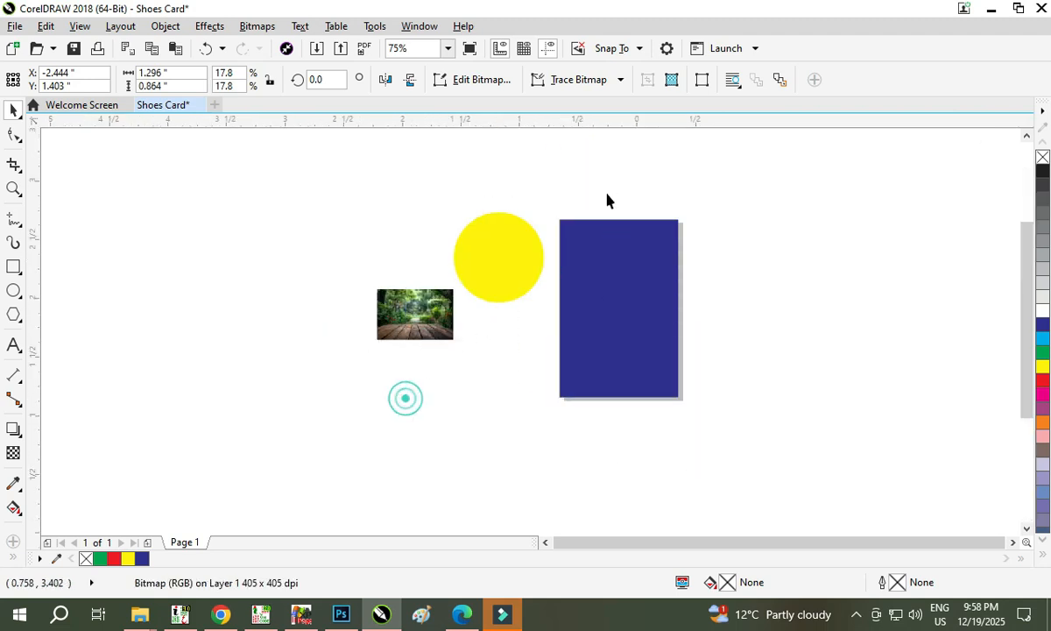
{"action": "scroll", "coordinate": [481, 256], "scroll_direction": "up", "scroll_amount": 1}
{"action": "left_click_drag", "start_coordinate": [391, 334], "coordinate": [333, 318]}
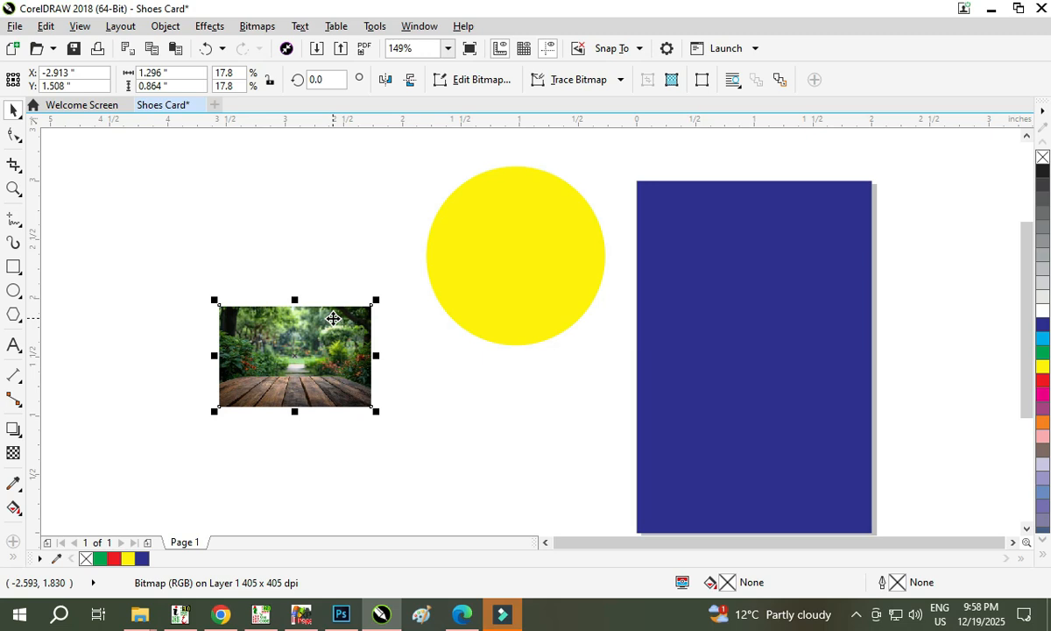
PowerClip the garden image inside the yellow circle.
{"action": "right_click", "coordinate": [313, 323]}
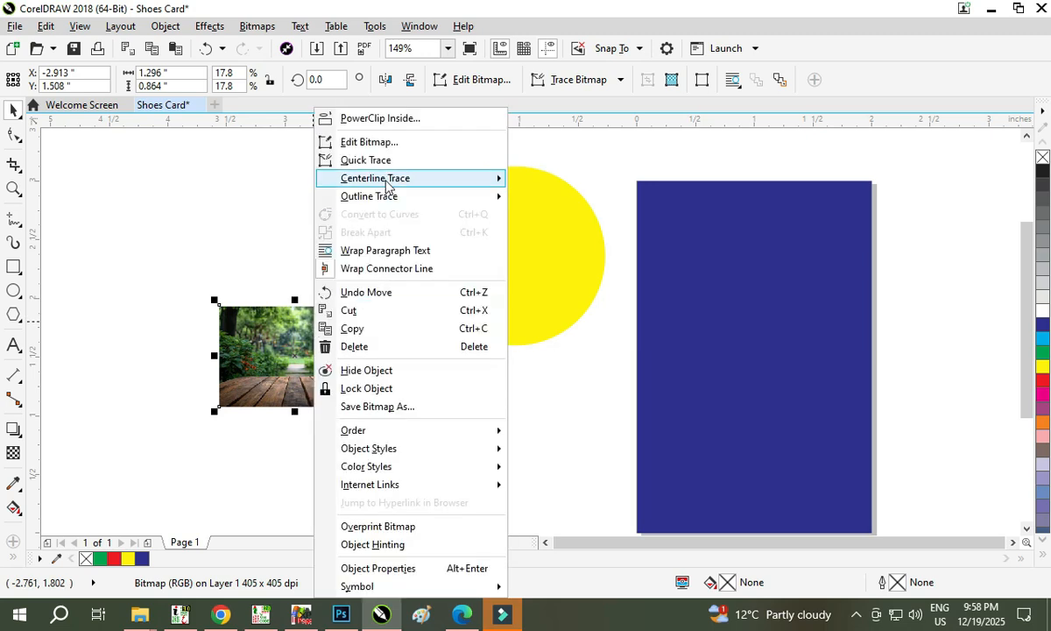
{"action": "left_click", "coordinate": [366, 118]}
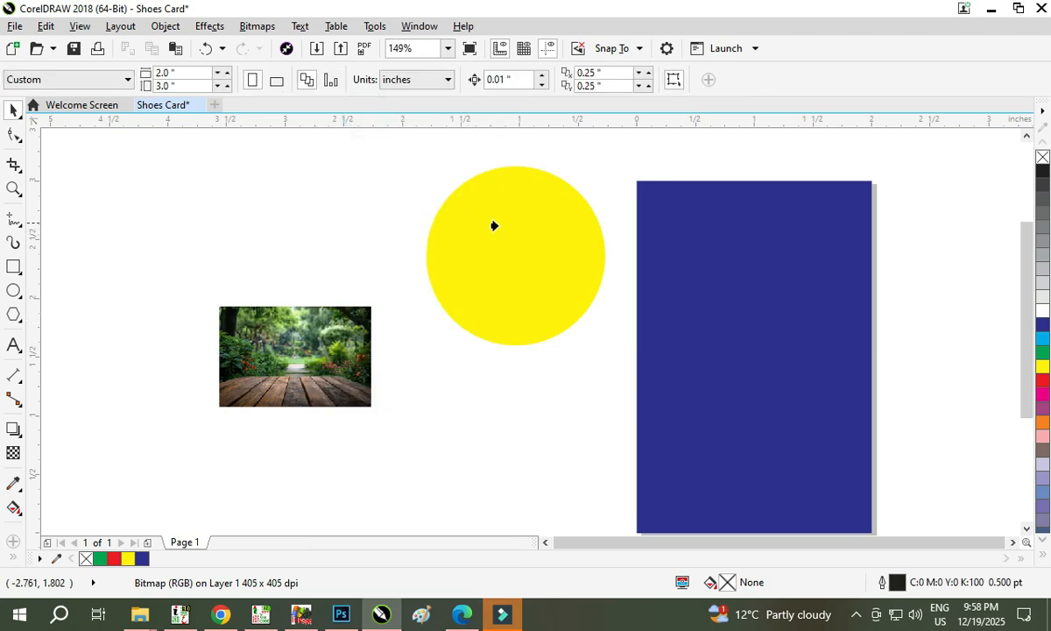
{"action": "left_click", "coordinate": [504, 240]}
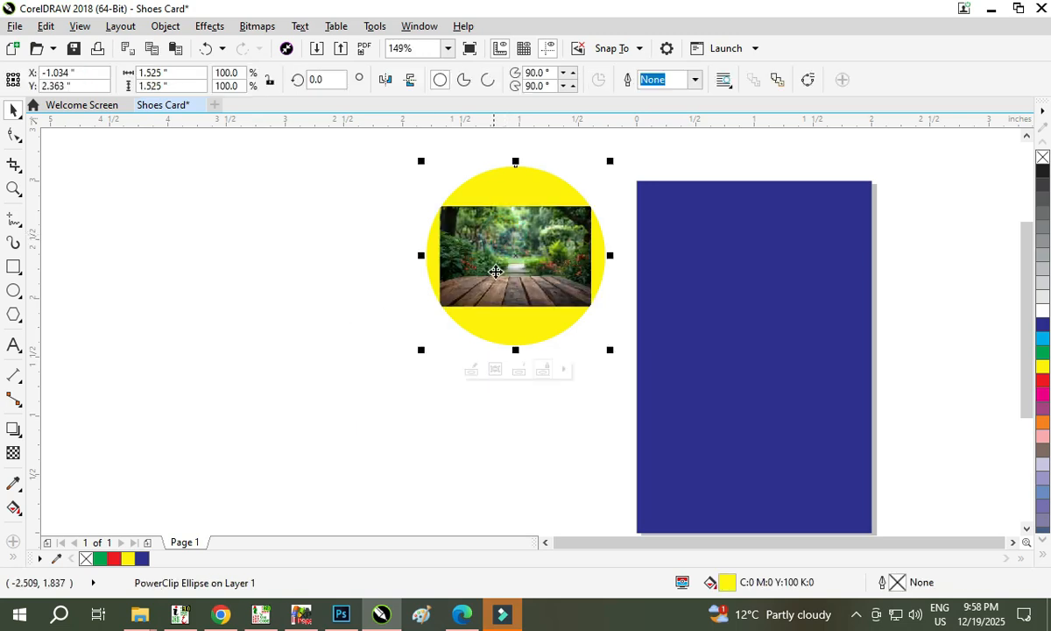
{"action": "scroll", "coordinate": [596, 215], "scroll_direction": "up", "scroll_amount": 2}
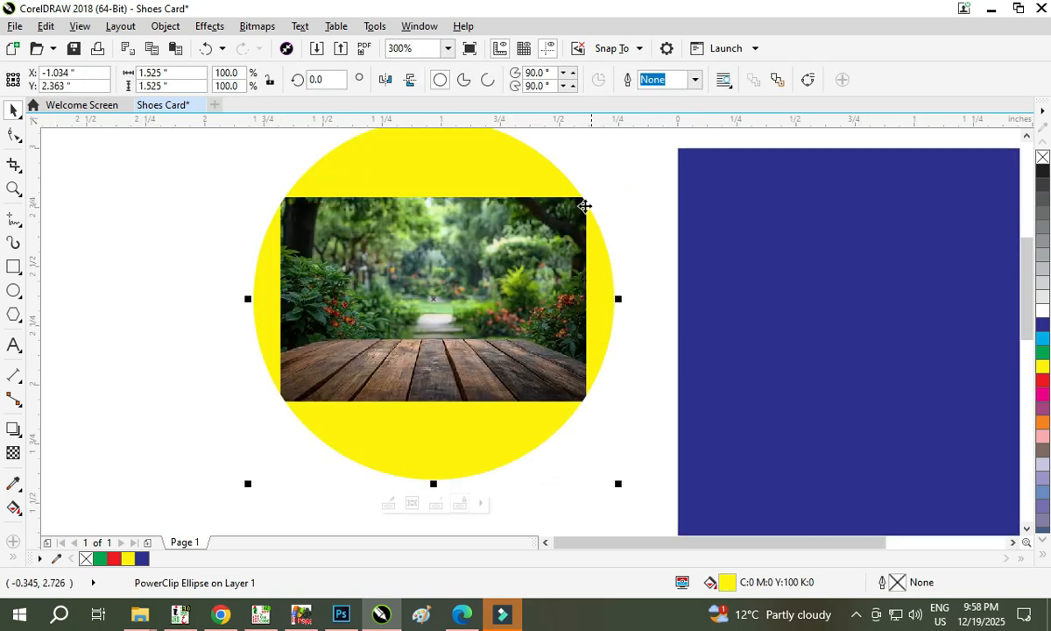
{"action": "scroll", "coordinate": [421, 262], "scroll_direction": "down", "scroll_amount": 2}
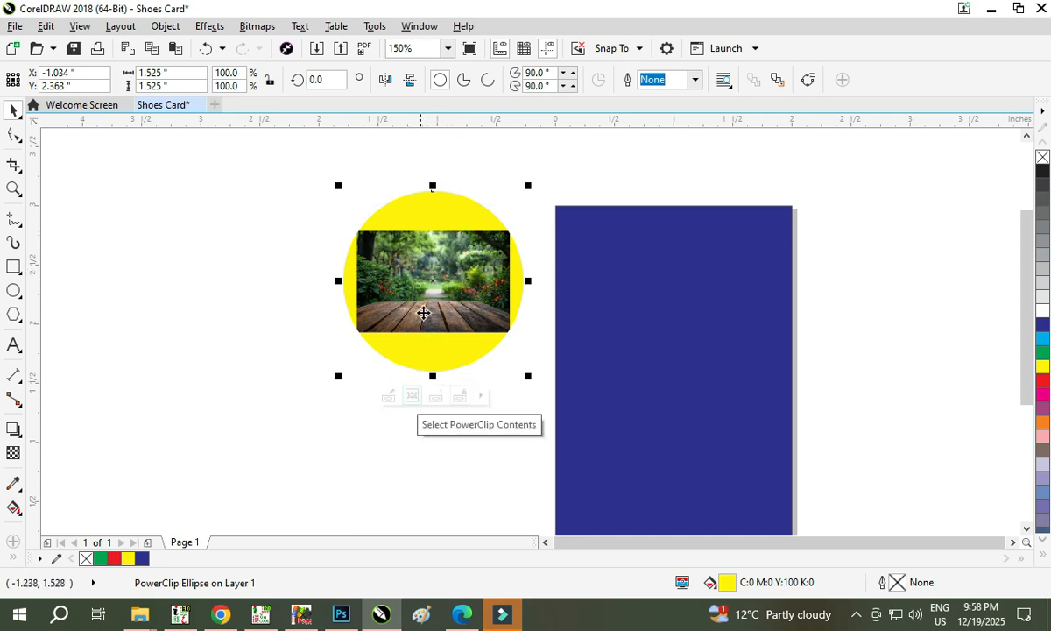
Open the yellow circle's PowerClip for editing and leave it without changing the contents.
{"action": "right_click", "coordinate": [435, 289]}
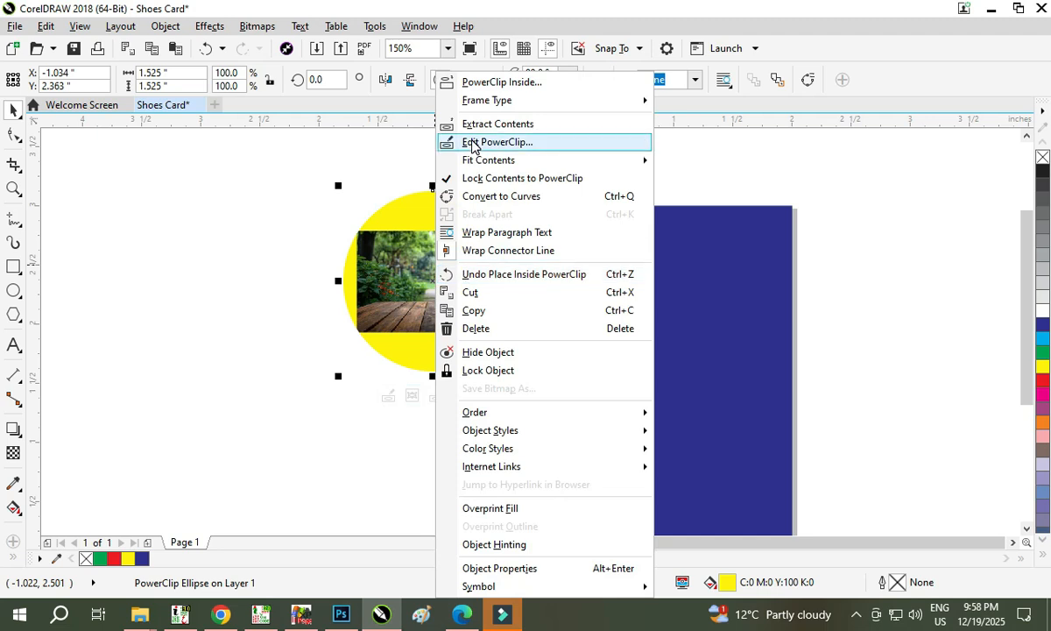
{"action": "left_click", "coordinate": [394, 164]}
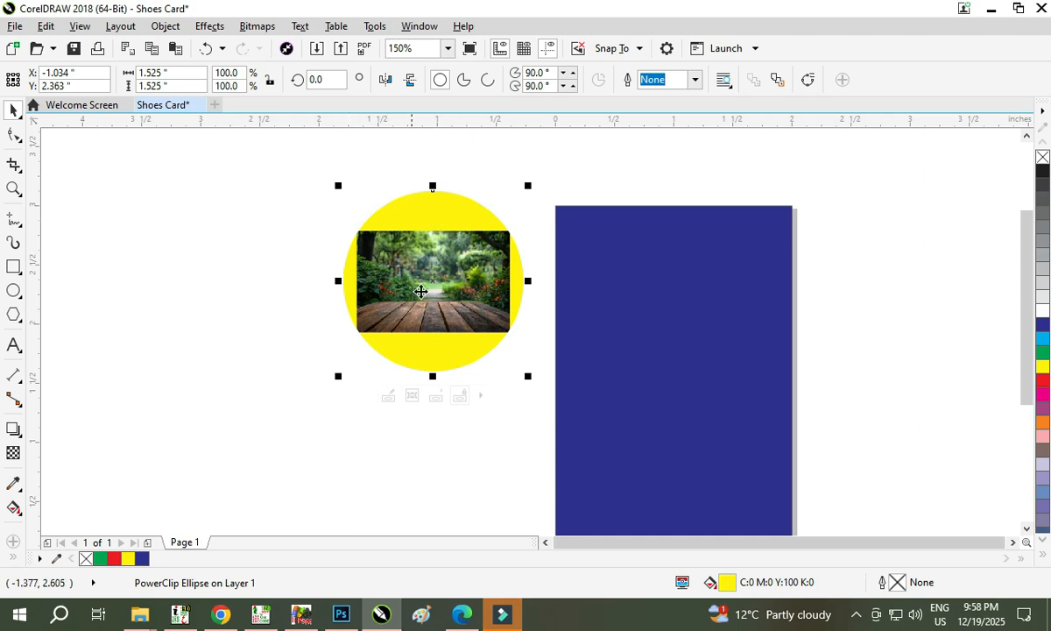
{"action": "left_click", "coordinate": [455, 254], "text": "ctrl"}
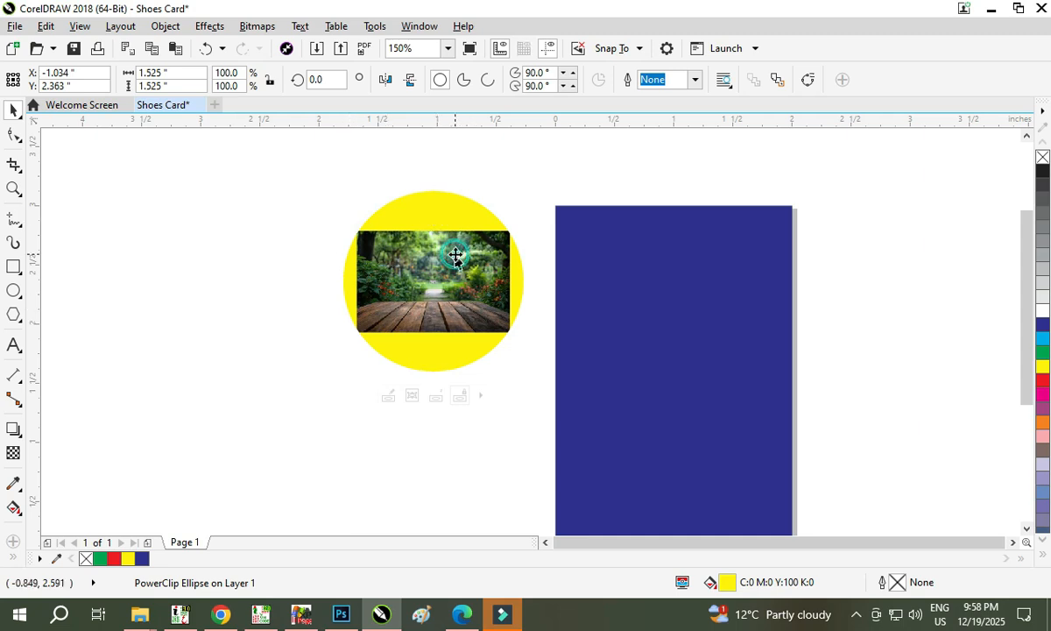
{"action": "left_click", "coordinate": [509, 187]}
{"action": "left_click", "coordinate": [453, 253]}
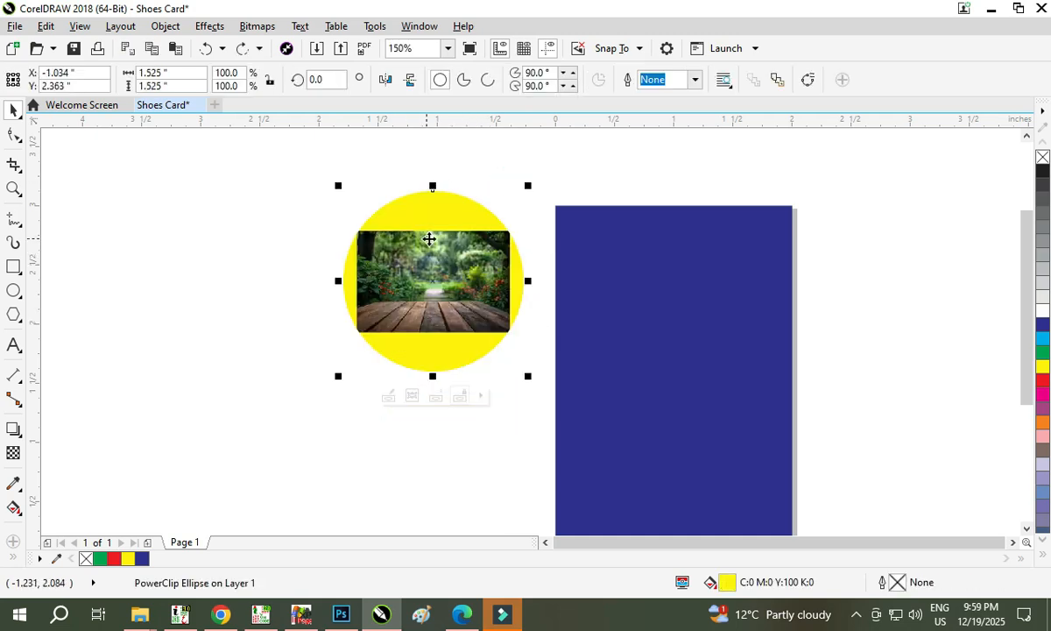
{"action": "right_click", "coordinate": [429, 239]}
{"action": "left_click", "coordinate": [448, 141]}
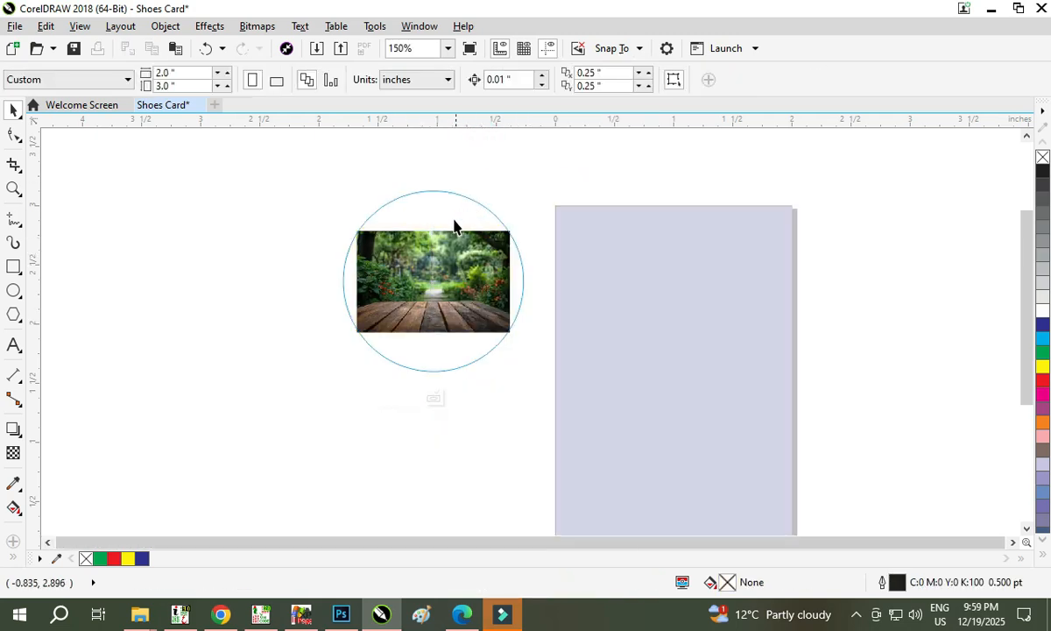
{"action": "left_click", "coordinate": [454, 220], "text": "ctrl"}
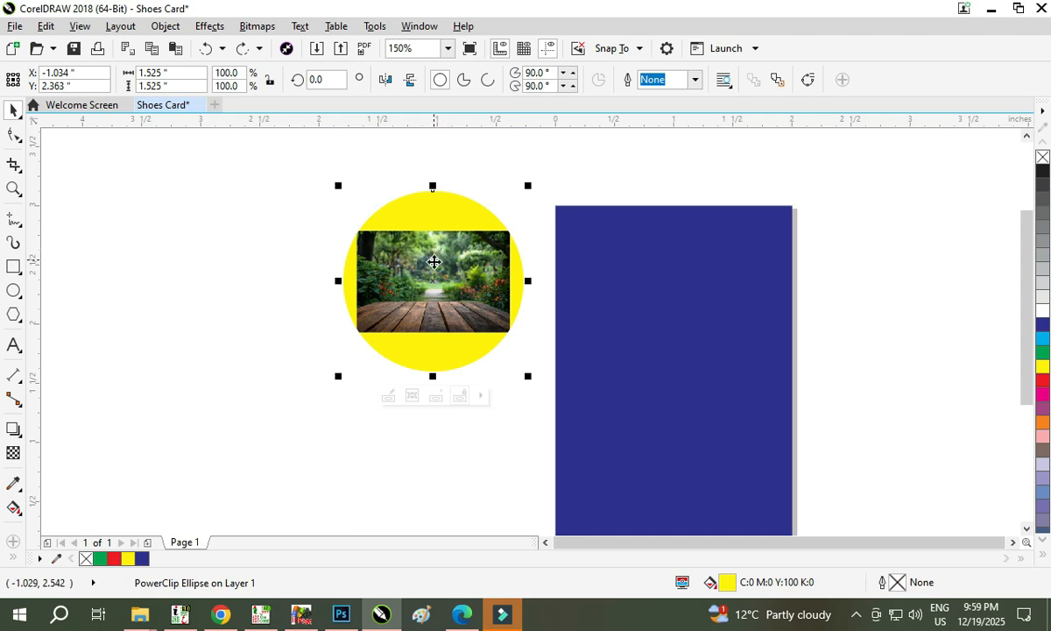
Enlarge the clipped garden image to about 2.29 × 1.52 inches to fill the circle, and move the circle over the blue rectangle's upper-left corner.
{"action": "left_click", "coordinate": [433, 261], "text": "ctrl"}
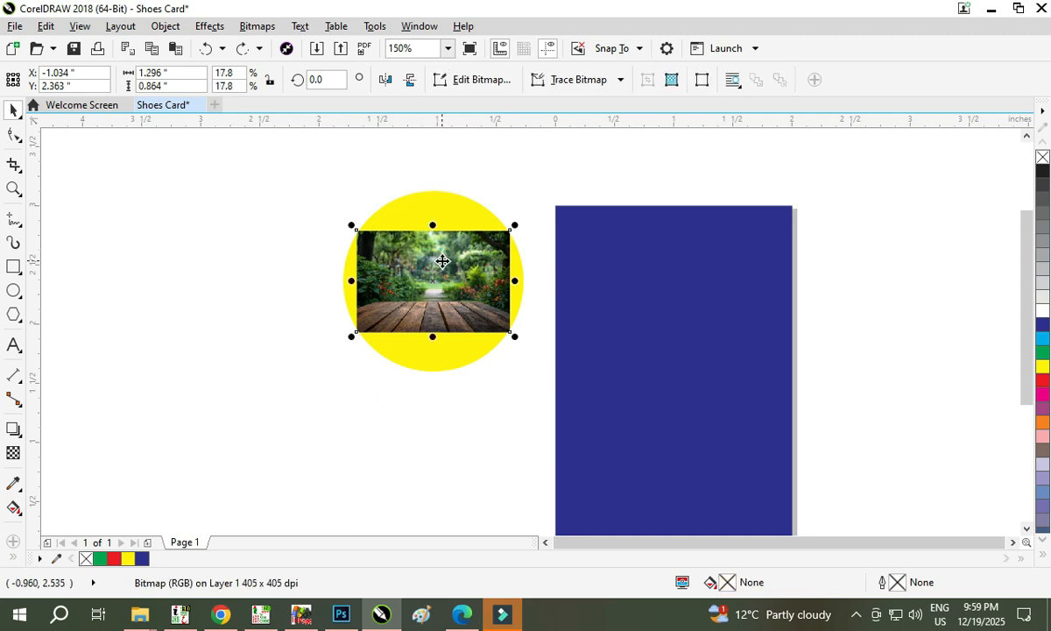
{"action": "left_click_drag", "start_coordinate": [519, 220], "coordinate": [605, 165]}
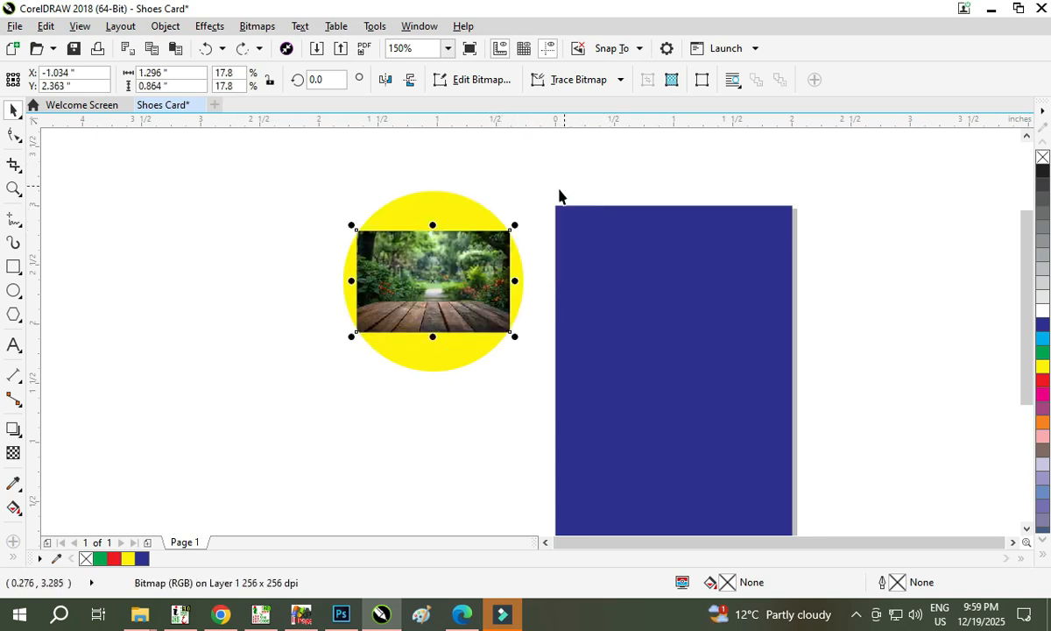
{"action": "left_click_drag", "start_coordinate": [518, 218], "coordinate": [580, 172]}
{"action": "left_click", "coordinate": [578, 155]}
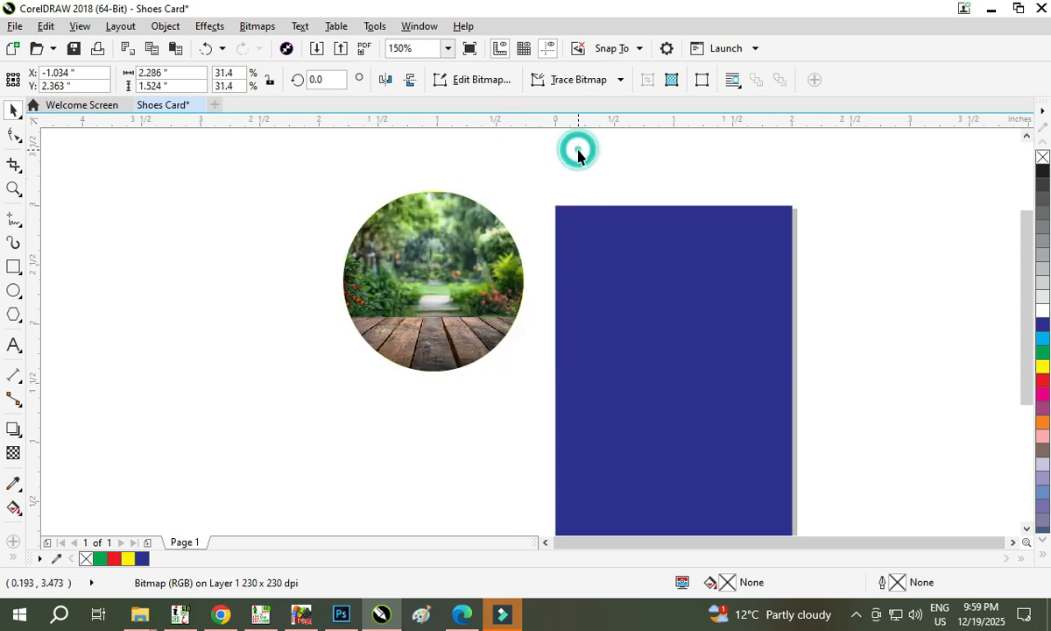
{"action": "left_click", "coordinate": [467, 245]}
{"action": "left_click_drag", "start_coordinate": [419, 299], "coordinate": [584, 250]}
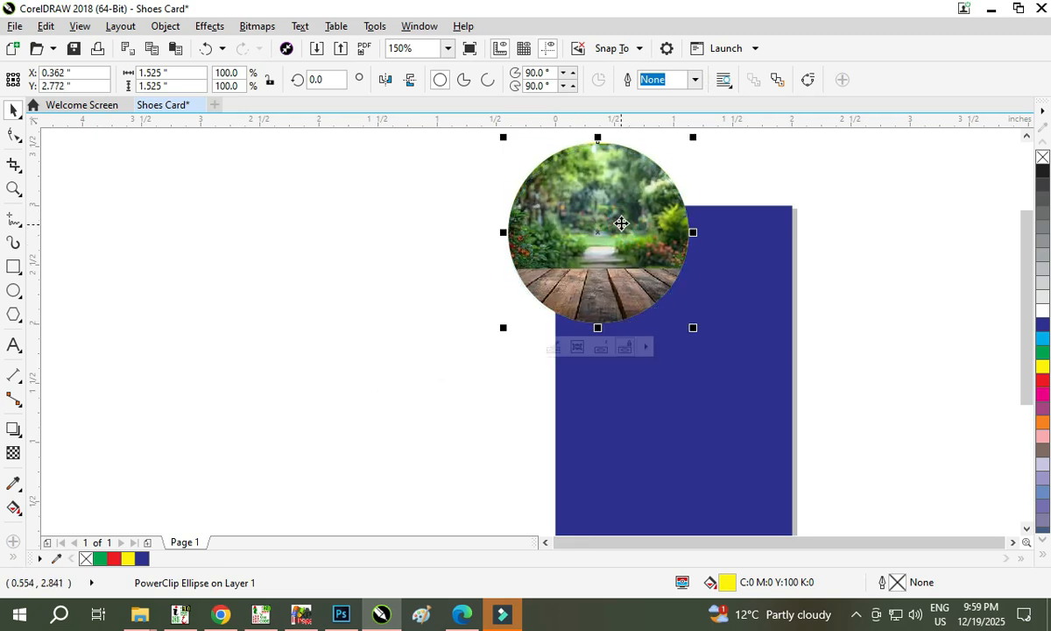
Try to PowerClip the picture circle inside the blue rectangle, view the whole page, and undo the placement.
{"action": "right_click", "coordinate": [621, 224]}
{"action": "left_click", "coordinate": [668, 82]}
{"action": "left_click", "coordinate": [715, 403]}
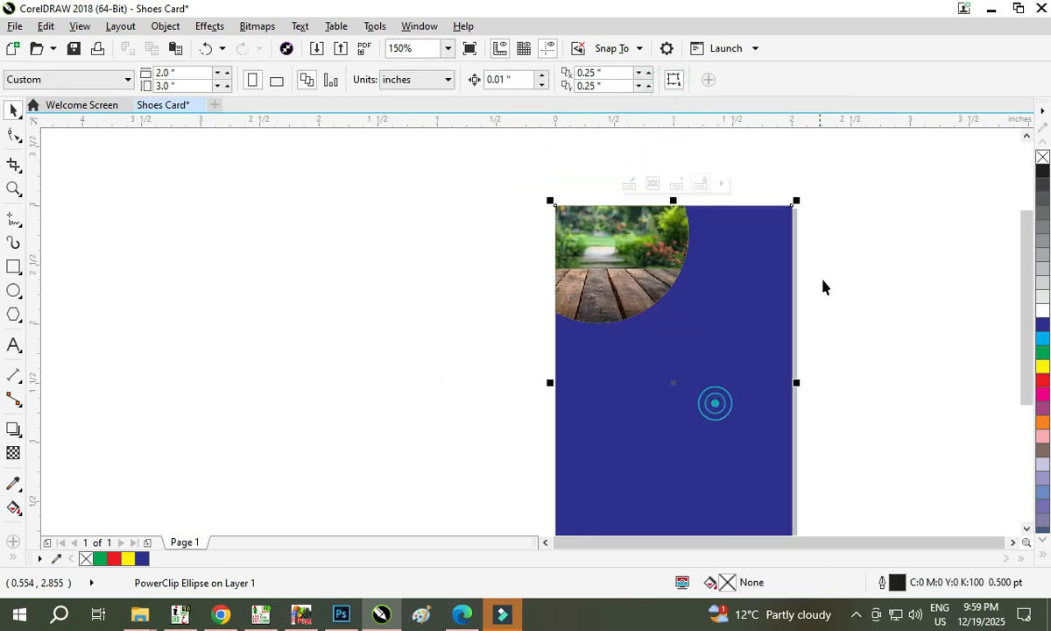
{"action": "left_click", "coordinate": [823, 286]}
{"action": "key", "text": "shift+F4"}
{"action": "left_click", "coordinate": [327, 311]}
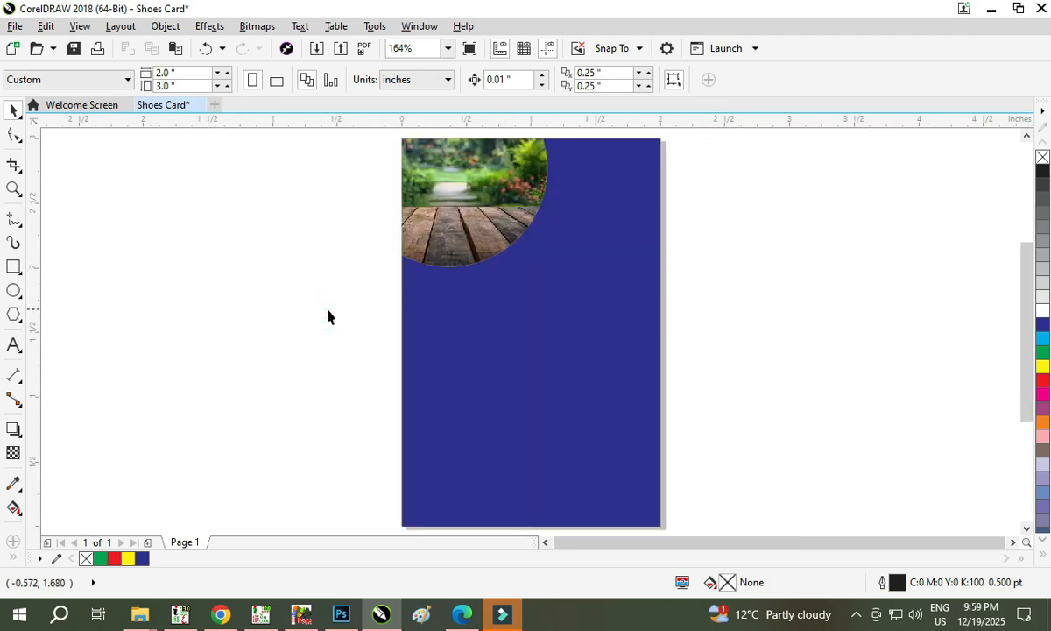
{"action": "left_click", "coordinate": [331, 311]}
{"action": "key", "text": "ctrl+z"}
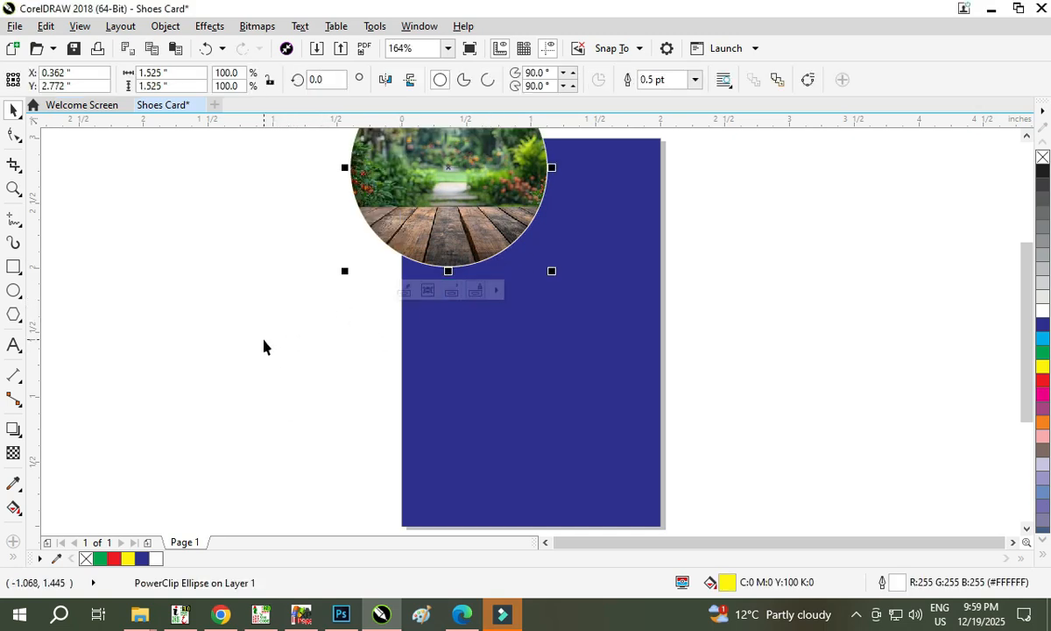
{"action": "key", "text": "ctrl+z"}
{"action": "key", "text": "ctrl+z"}
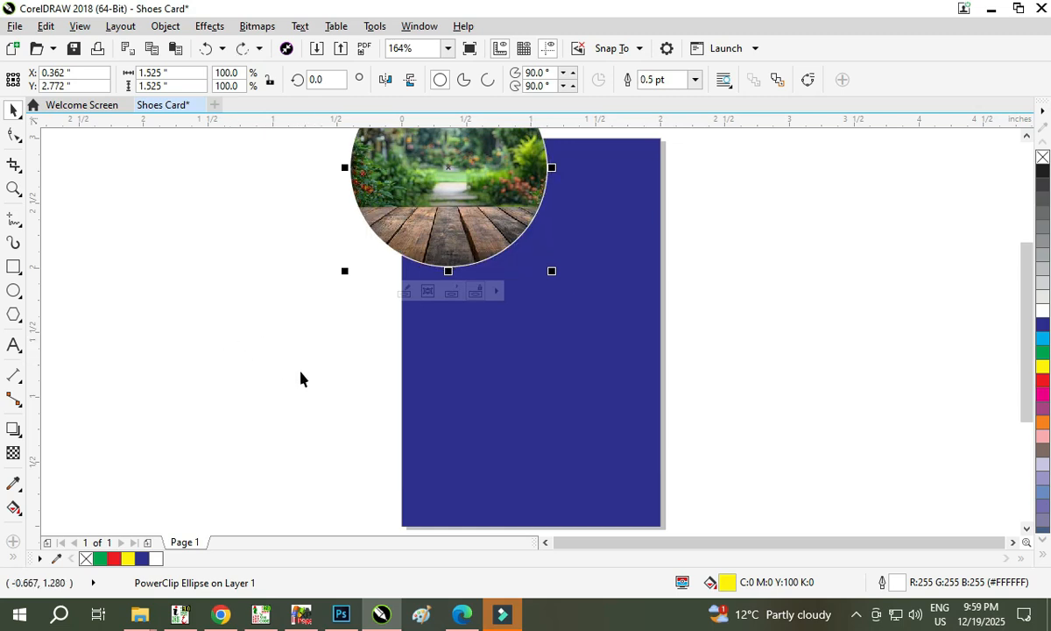
Draw a rectangle about 0.77 × 1.68 inches to the left of the card and fill it with blue.
{"action": "left_click", "coordinate": [17, 265]}
{"action": "mouse_move", "coordinate": [121, 232]}
{"action": "left_mouse_down"}
{"action": "mouse_move", "coordinate": [202, 364]}
{"action": "mouse_move", "coordinate": [221, 450]}
{"action": "left_mouse_up"}
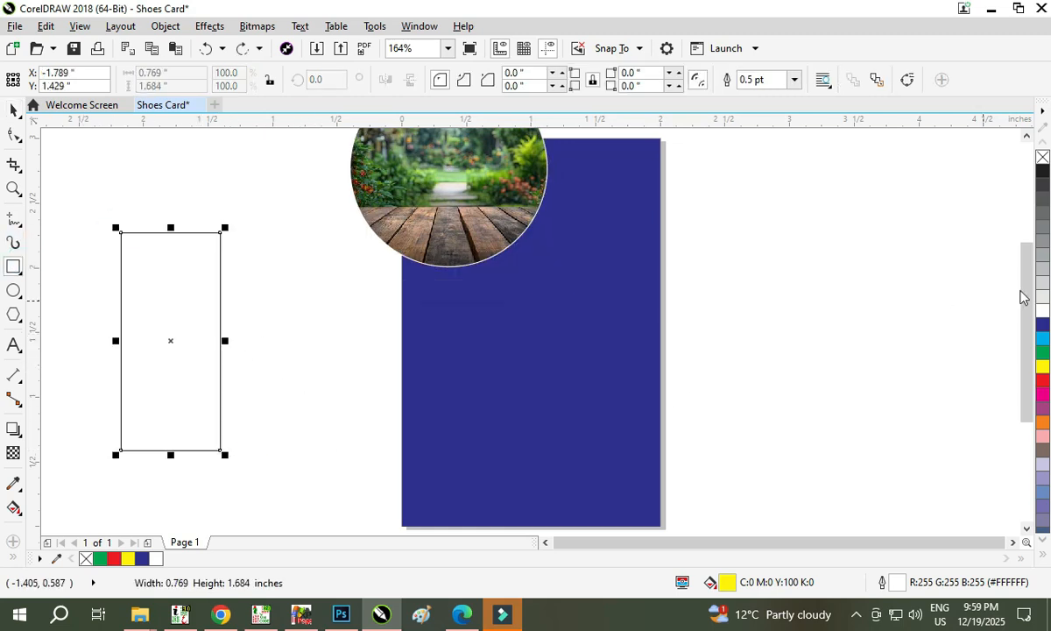
{"action": "left_click", "coordinate": [1042, 325]}
Apply a vertical fountain fill to the new rectangle, running from blue at its top to yellow at its bottom.
{"action": "key", "text": "g"}
{"action": "left_click_drag", "start_coordinate": [156, 234], "coordinate": [155, 461]}
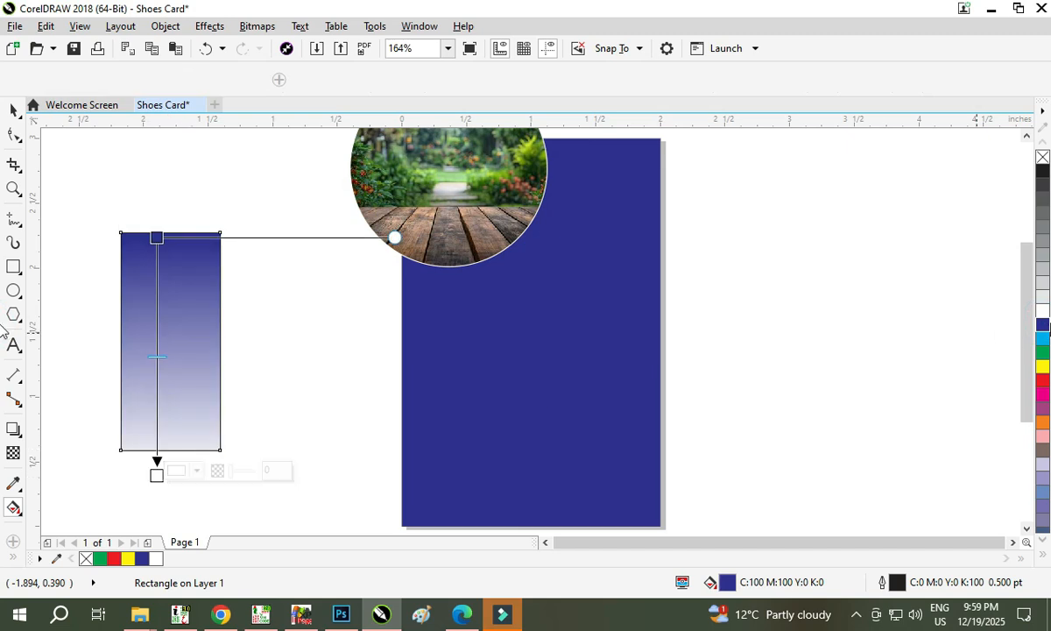
{"action": "left_click", "coordinate": [1042, 369]}
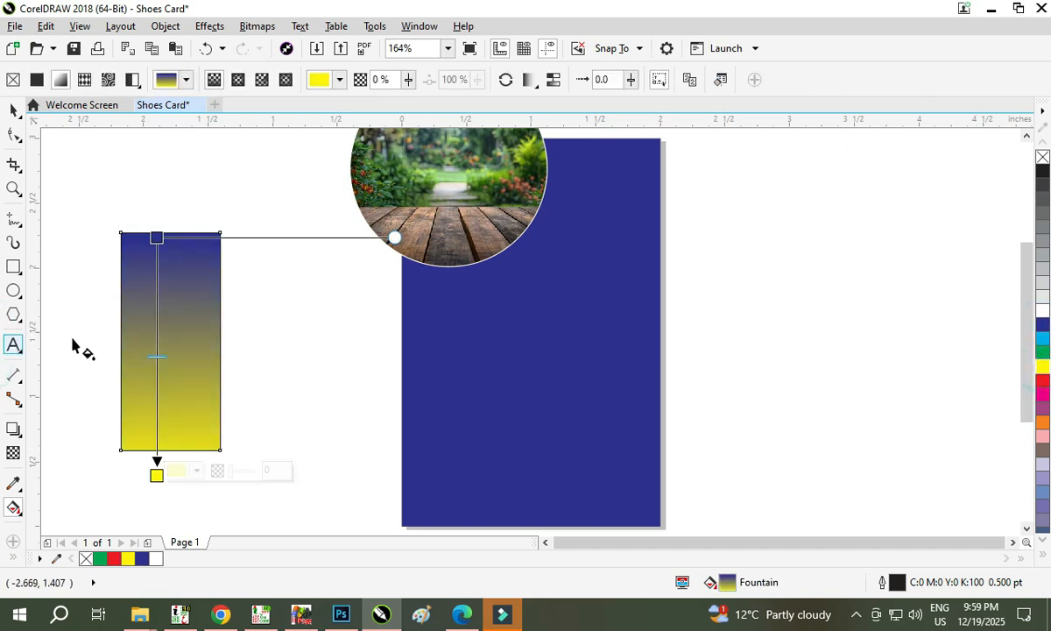
Add a cyan colour stop about midway along the blue-to-yellow fountain fill of the small rectangle beside the card.
{"action": "double_click", "coordinate": [156, 341]}
{"action": "left_click", "coordinate": [1043, 338]}
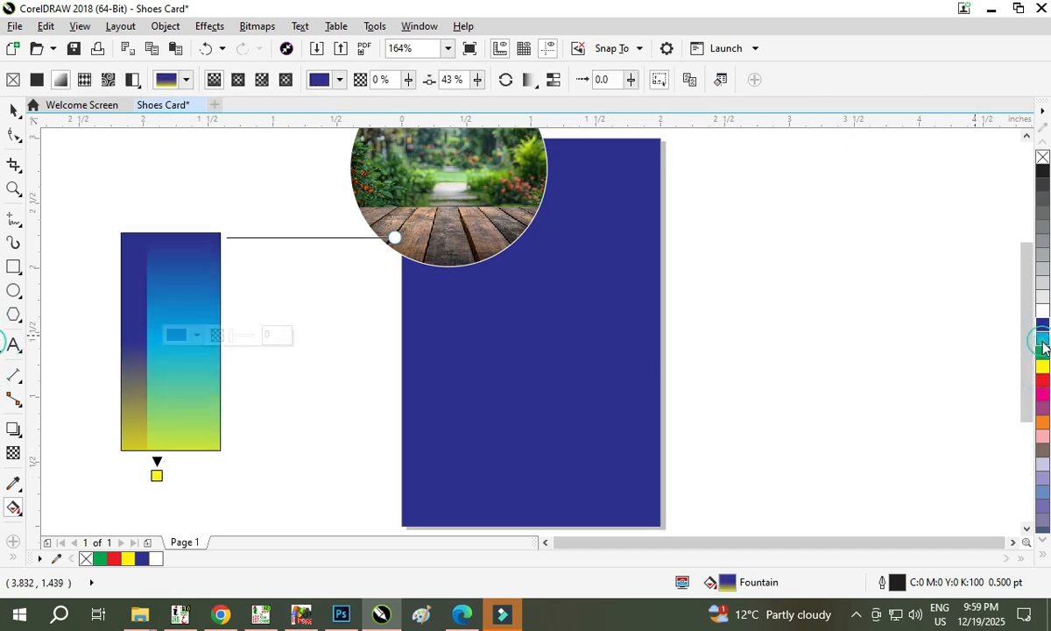
Delete the small gradient rectangle and the picture circle, leaving only the blue card rectangle.
{"action": "key", "text": "space"}
{"action": "left_click_drag", "start_coordinate": [258, 186], "coordinate": [38, 502]}
{"action": "key", "text": "Delete"}
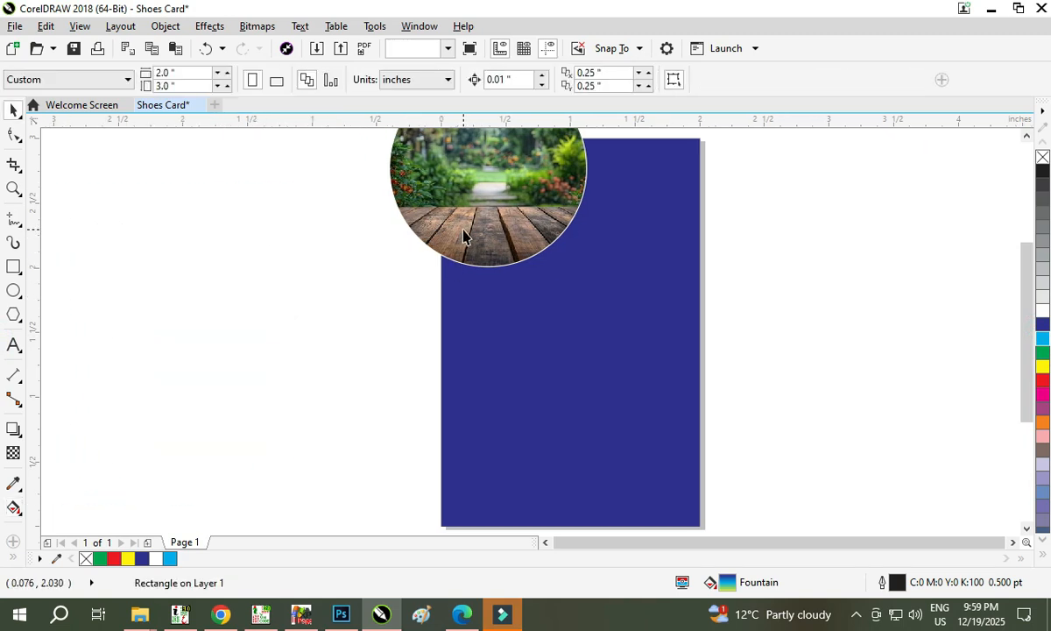
{"action": "left_click", "coordinate": [464, 232]}
{"action": "key", "text": "F4"}
{"action": "key", "text": "Delete"}
{"action": "key", "text": "F4"}
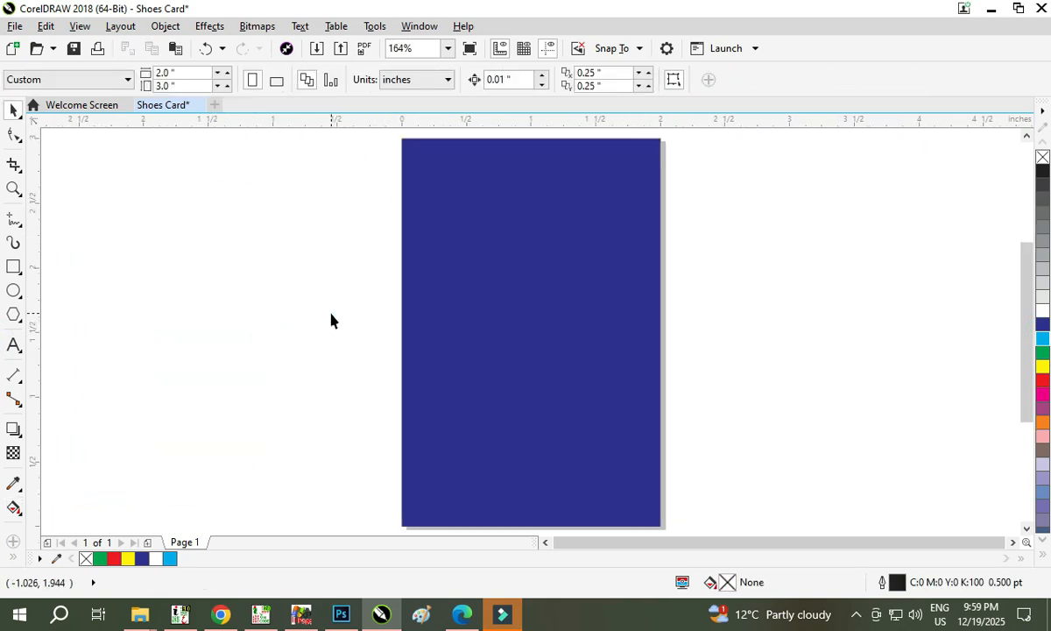
Add the artistic text "dshh" in 24 pt Arial on the empty area beside the blue card.
{"action": "left_click", "coordinate": [17, 350]}
{"action": "left_click", "coordinate": [181, 295]}
{"action": "type", "text": "dshh"}
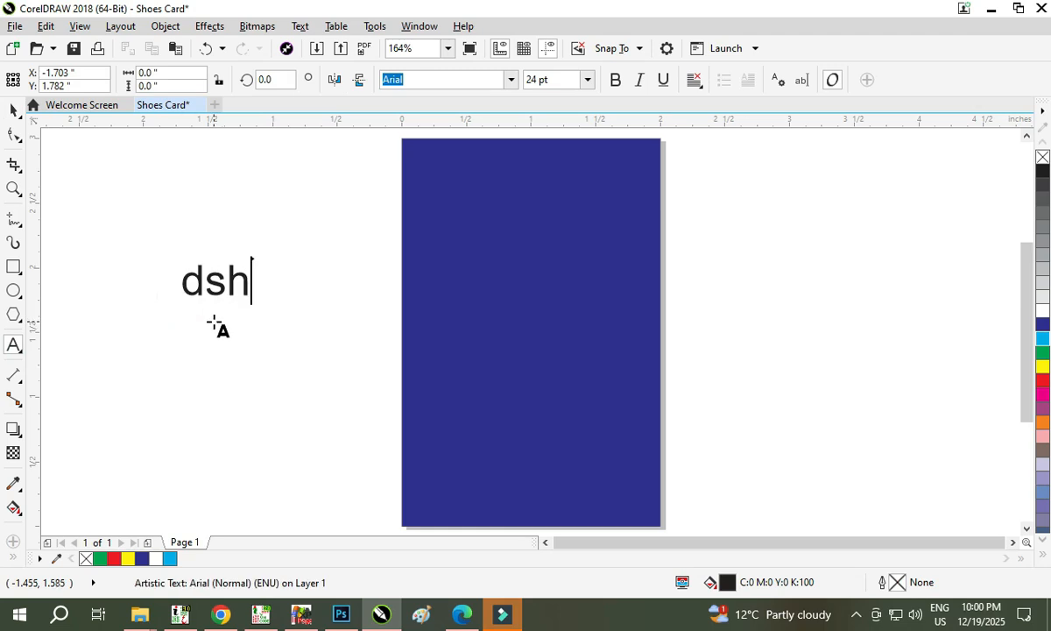
{"action": "key", "text": "ctrl+space"}
Apply uniform transparency to the "dshh" text, raising it past 74 until the letters are very faint, and remove the text.
{"action": "left_click", "coordinate": [13, 453]}
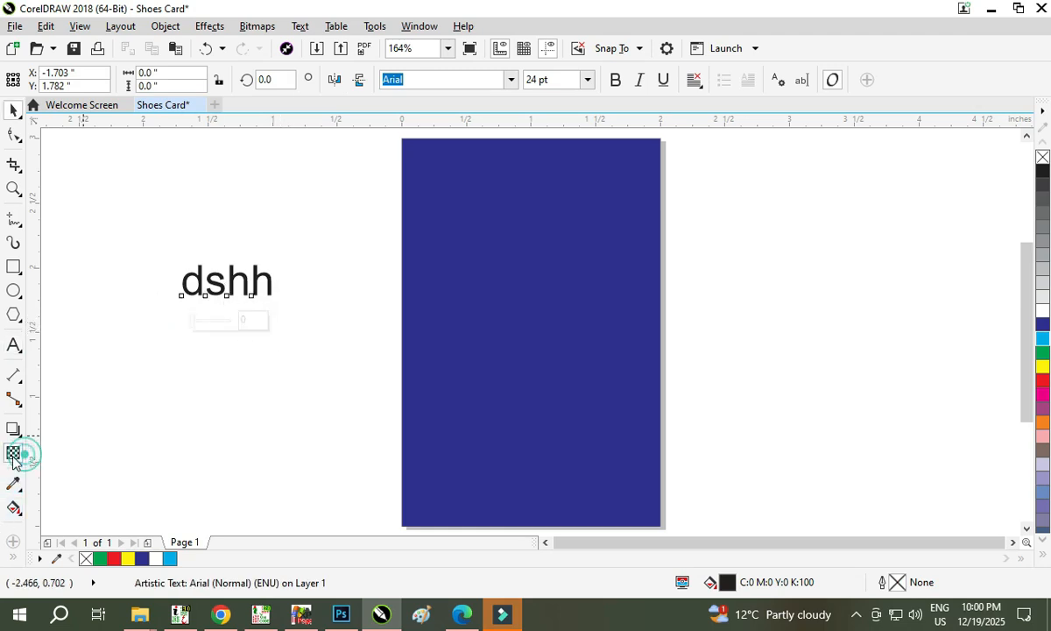
{"action": "left_click", "coordinate": [219, 325]}
{"action": "left_click", "coordinate": [220, 322]}
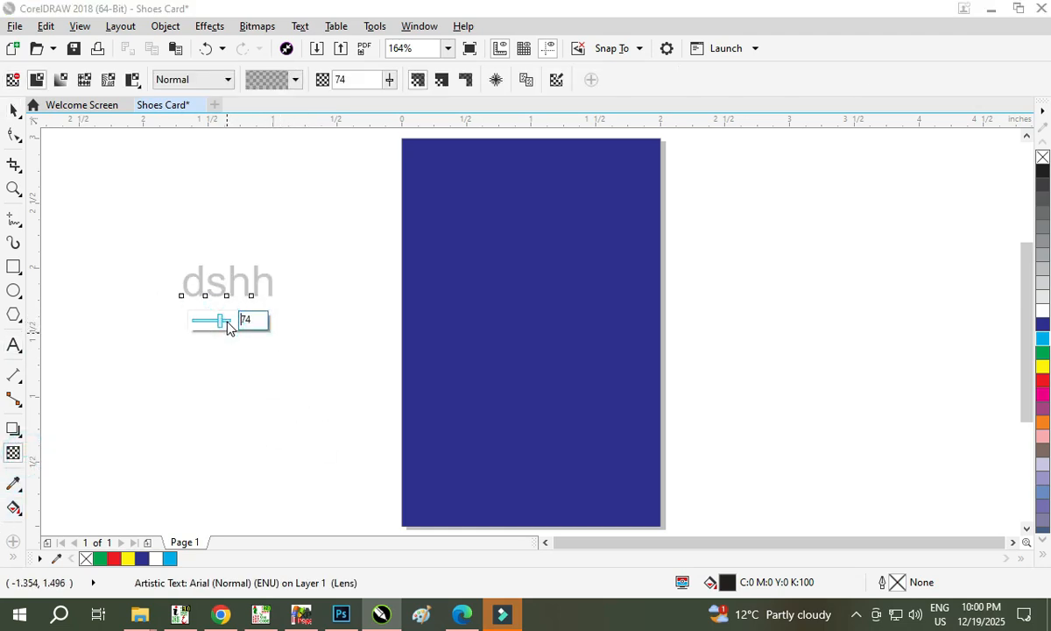
{"action": "left_click", "coordinate": [227, 321]}
{"action": "left_click", "coordinate": [14, 109]}
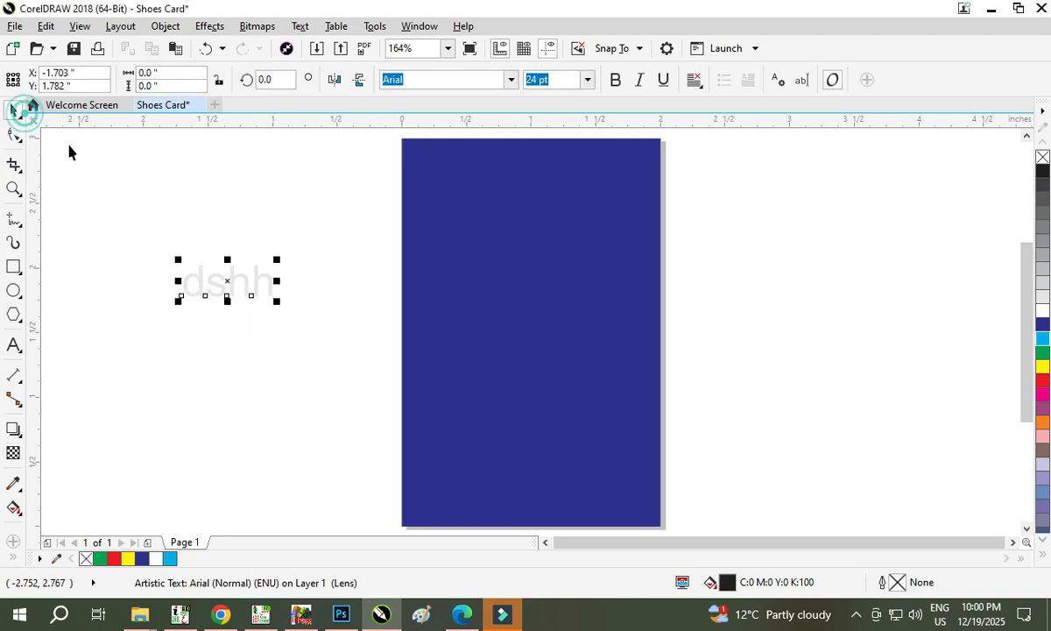
{"action": "left_click", "coordinate": [215, 329]}
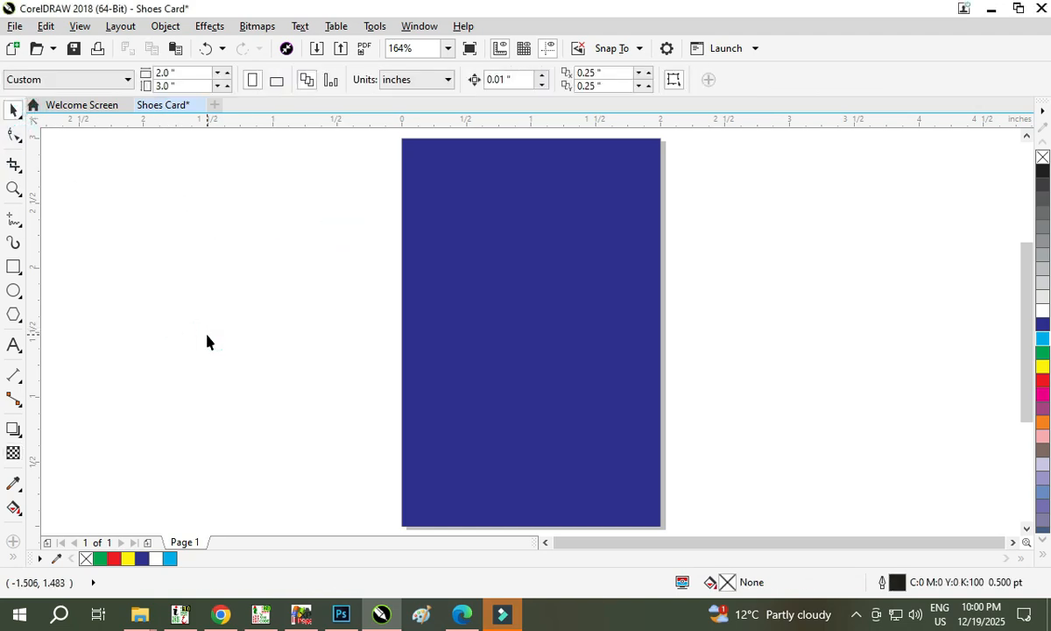